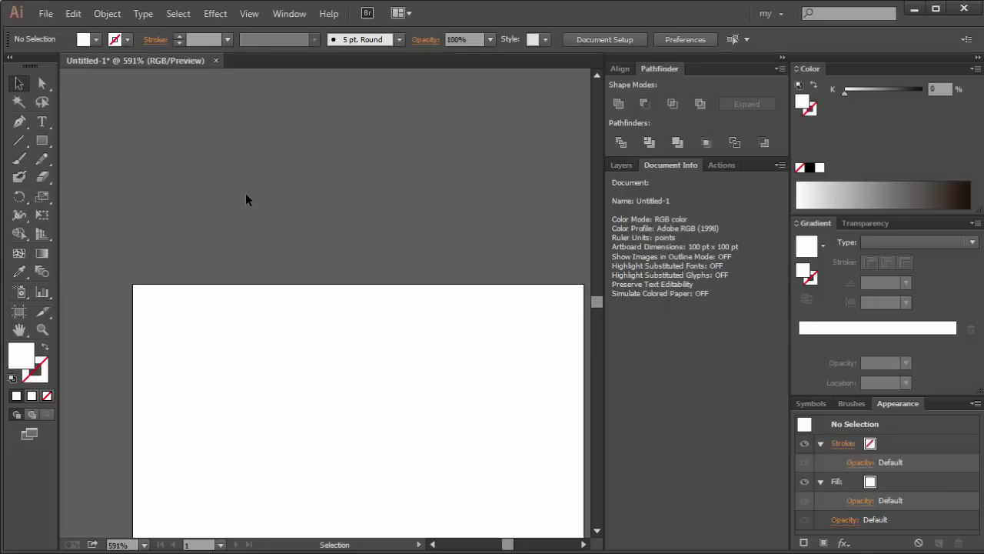
- Zoom out to 400% so the halftone circle and dotted top band fit in view
scroll(246, 200, down, 2)
scroll(246, 200, down, 3)
scroll(246, 200, down, 1)
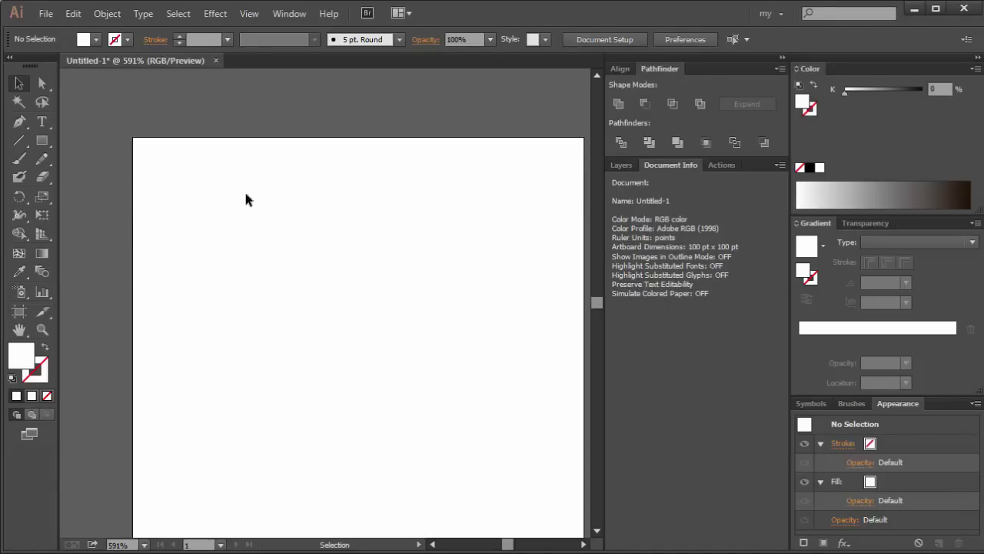
scroll(247, 200, down, 1)
scroll(246, 200, down, 1)
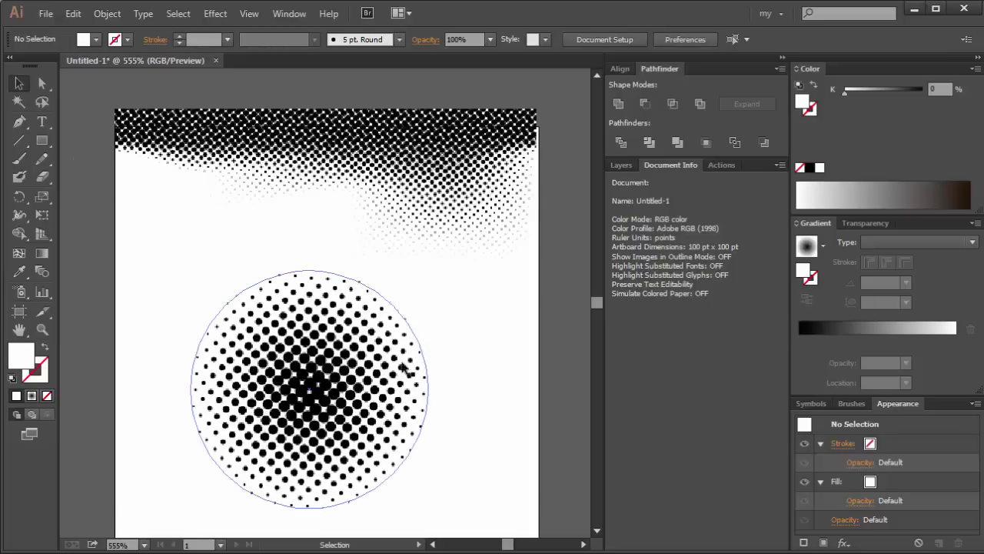
scroll(461, 285, down, 1)
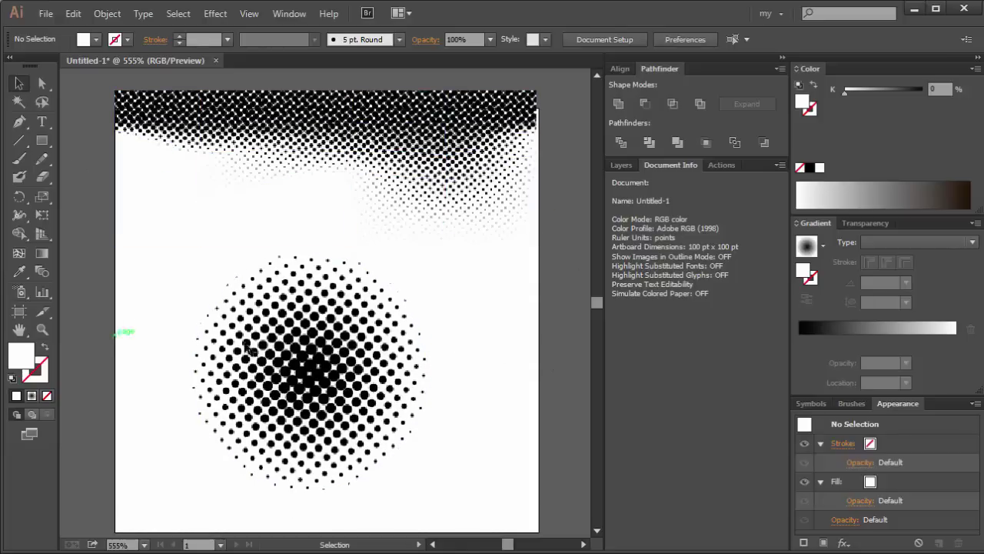
key(ctrl+minus)
- Pick the Ellipse Tool from the Rectangle tool flyout
key(v)
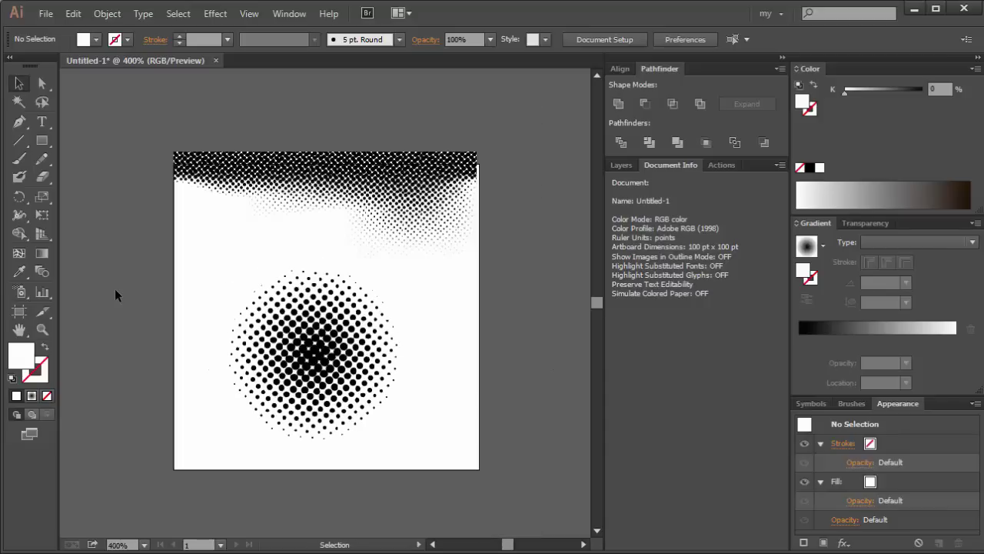
drag(41, 140, 110, 183)
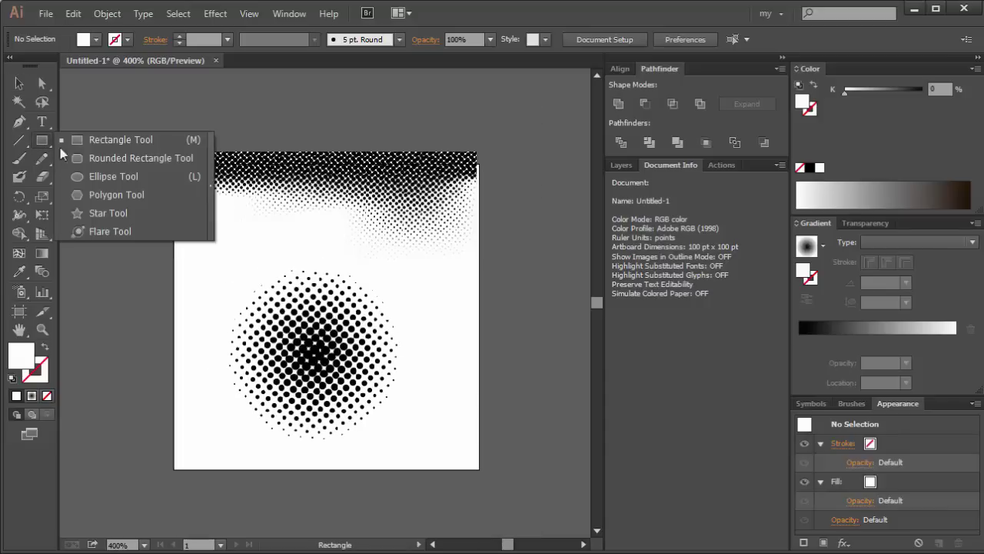
click(109, 183)
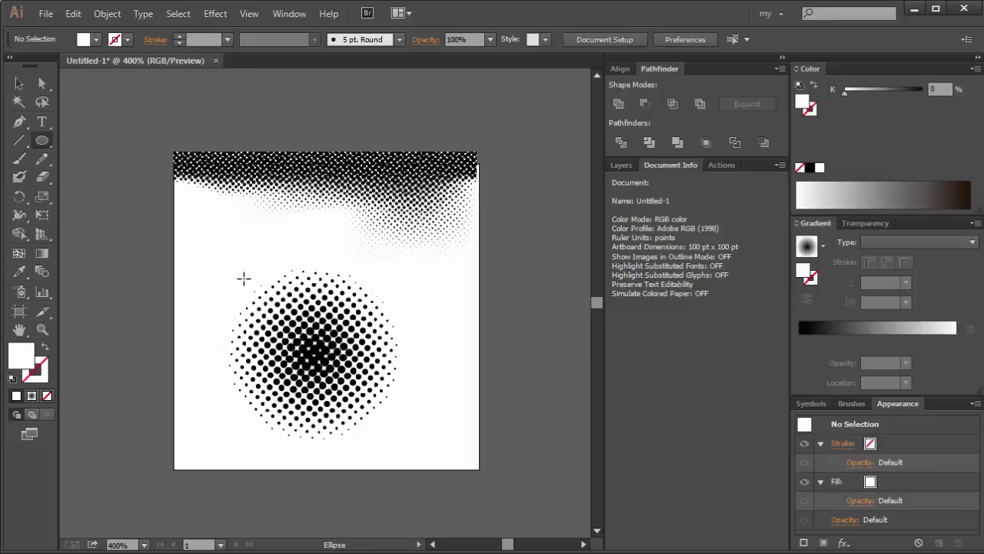
- Close the Effect menu without applying anything and scroll to the empty area below the artboard
click(213, 14)
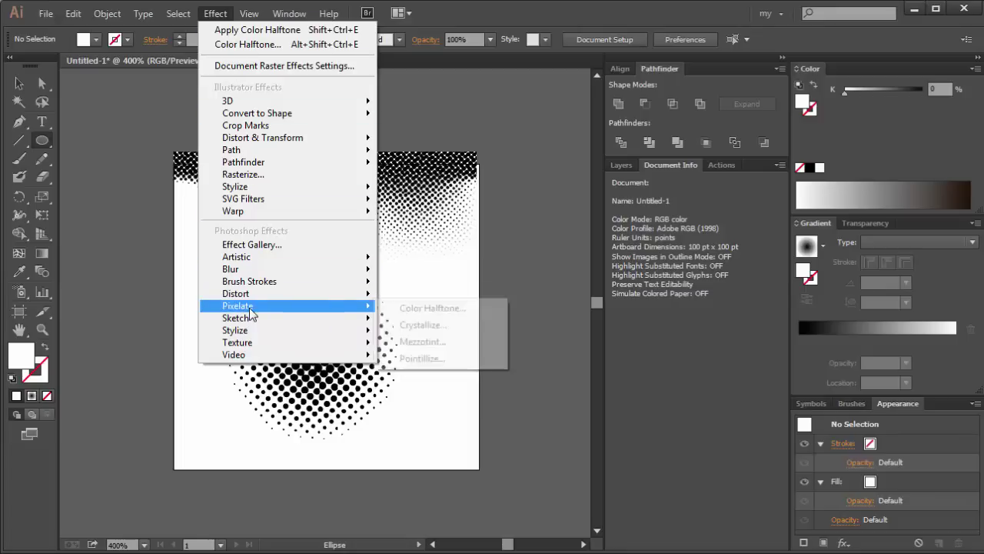
mouse_move(262, 306)
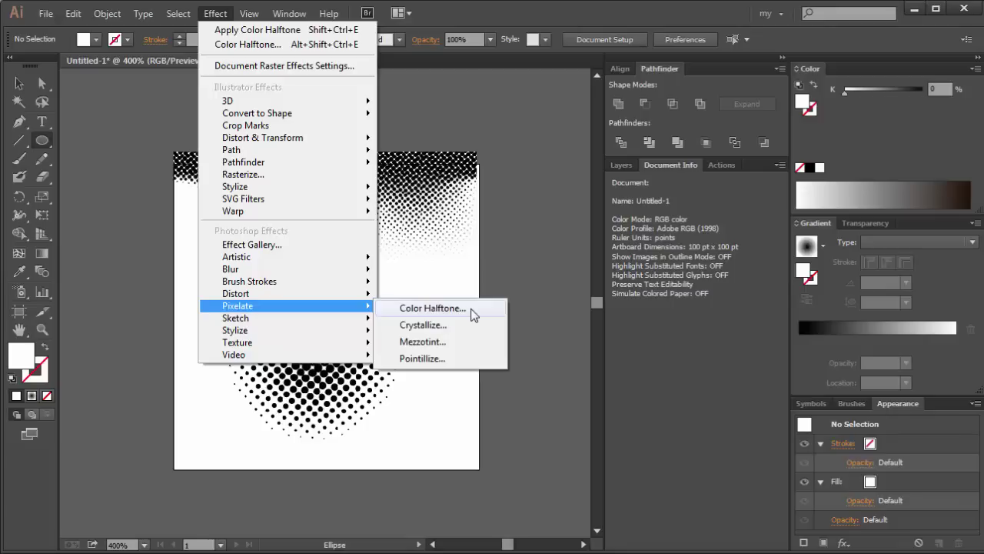
click(547, 272)
click(560, 312)
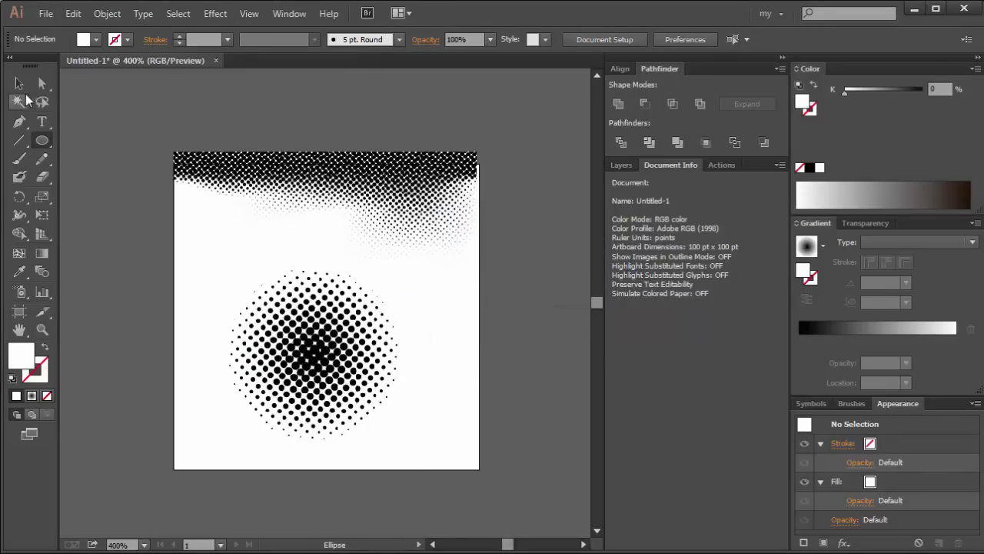
scroll(272, 198, down, 3)
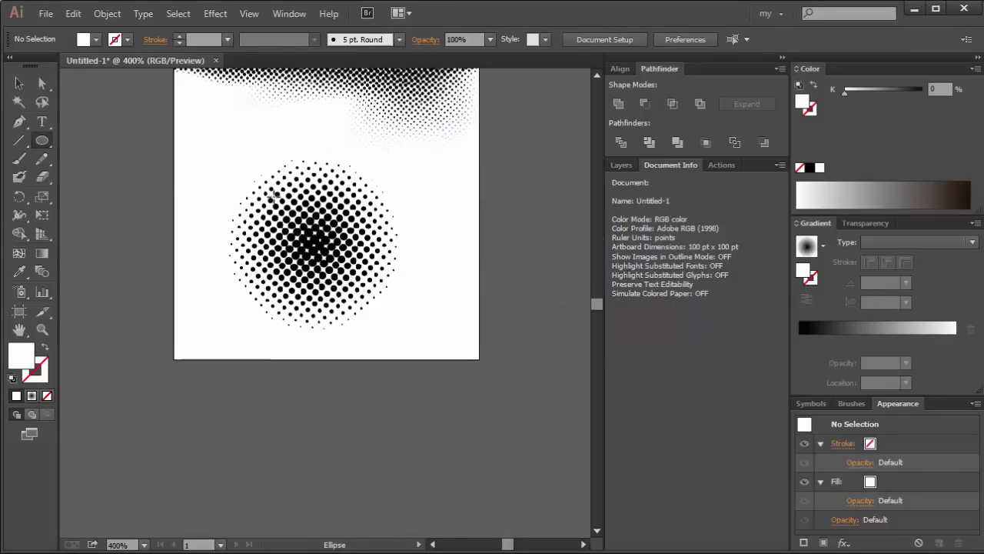
scroll(272, 198, down, 2)
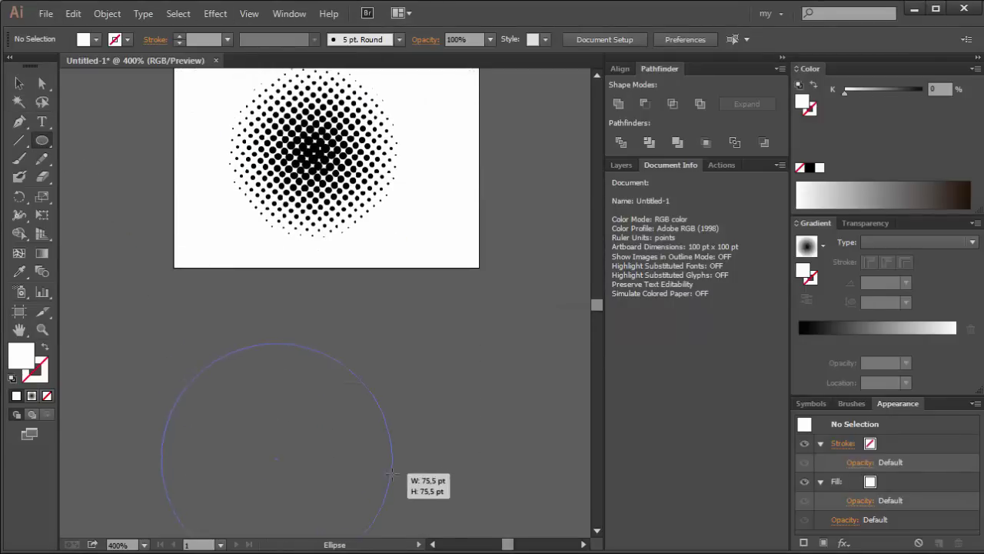
- Draw a large circle under the artboard with a black-to-white radial gradient, midpoint 40.91%
drag(162, 343, 393, 471)
key(v)
drag(303, 421, 354, 345)
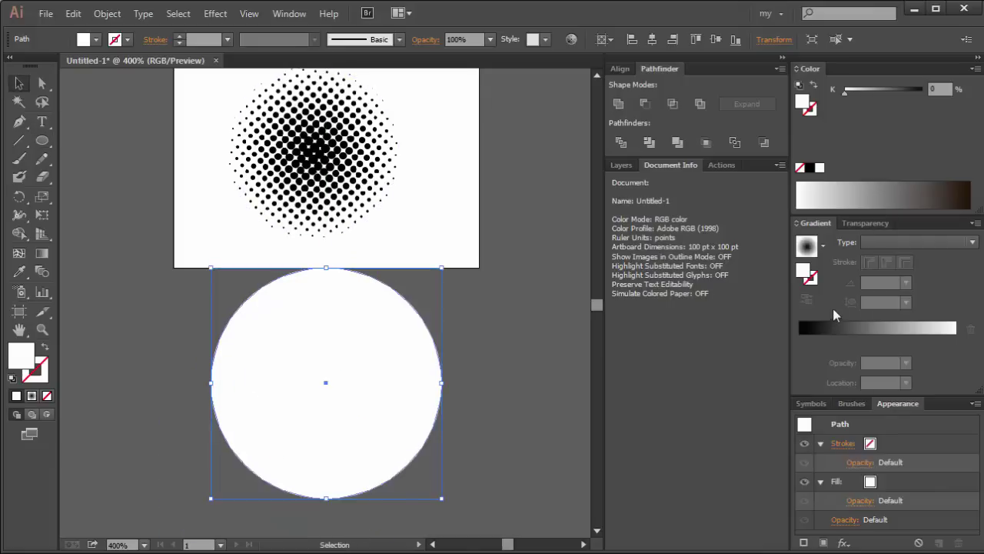
click(835, 327)
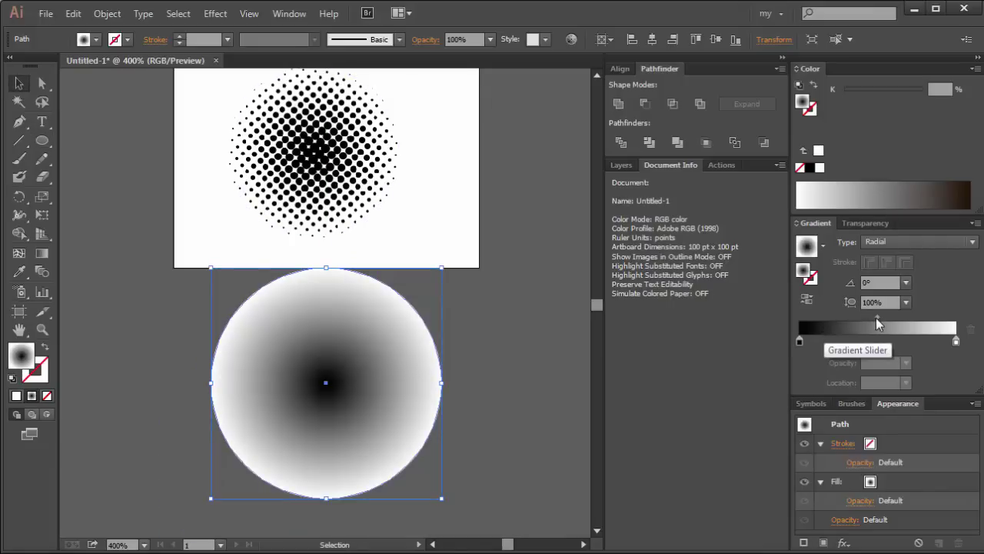
drag(877, 317, 863, 317)
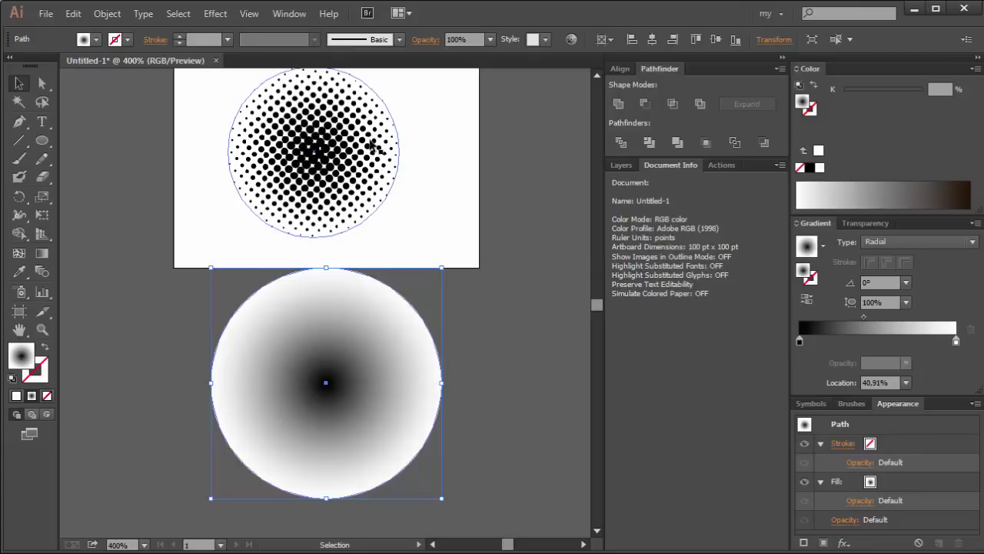
- Scroll back and reselect the gradient circle below the artboard
scroll(382, 179, up, 3)
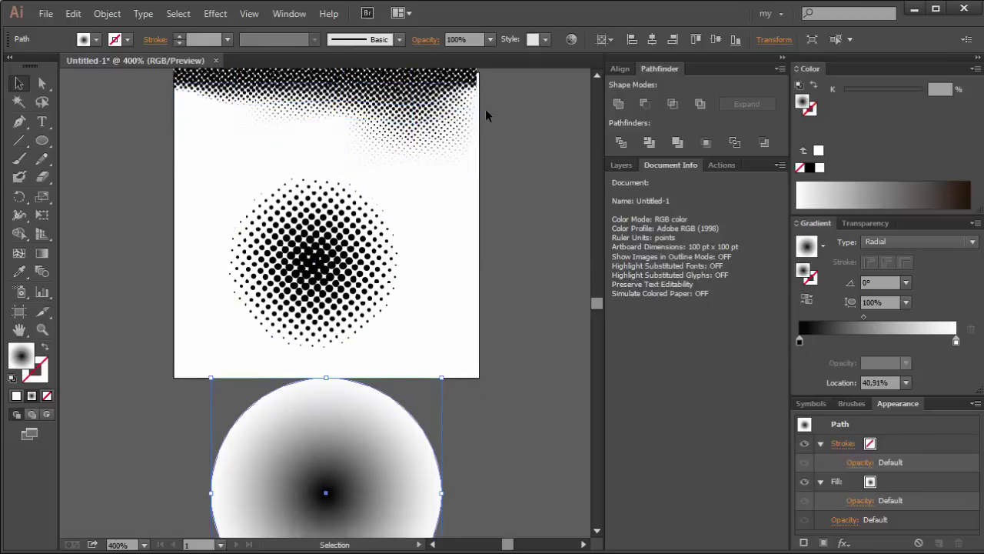
scroll(477, 108, up, 1)
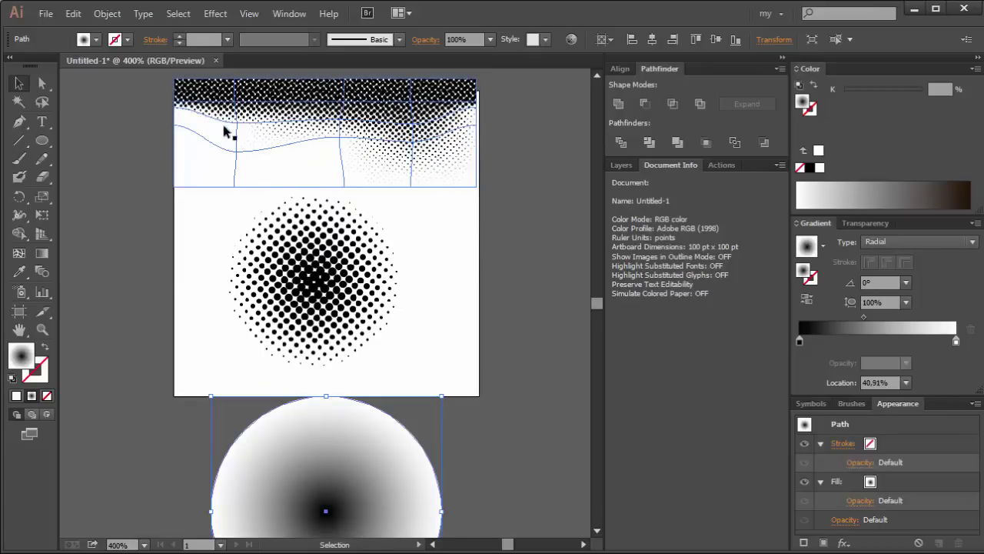
scroll(564, 298, down, 2)
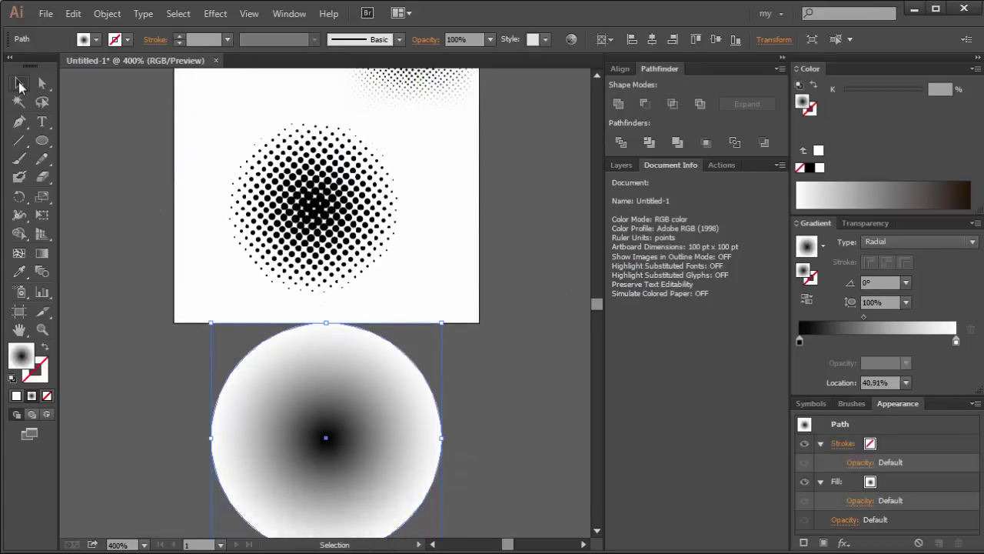
click(153, 304)
click(350, 439)
scroll(350, 439, down, 1)
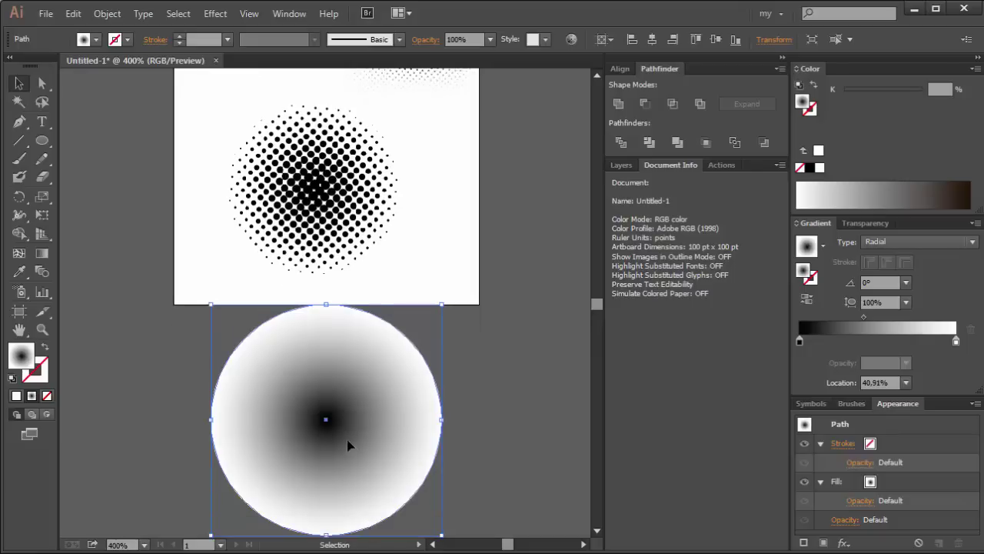
click(217, 14)
mouse_move(238, 306)
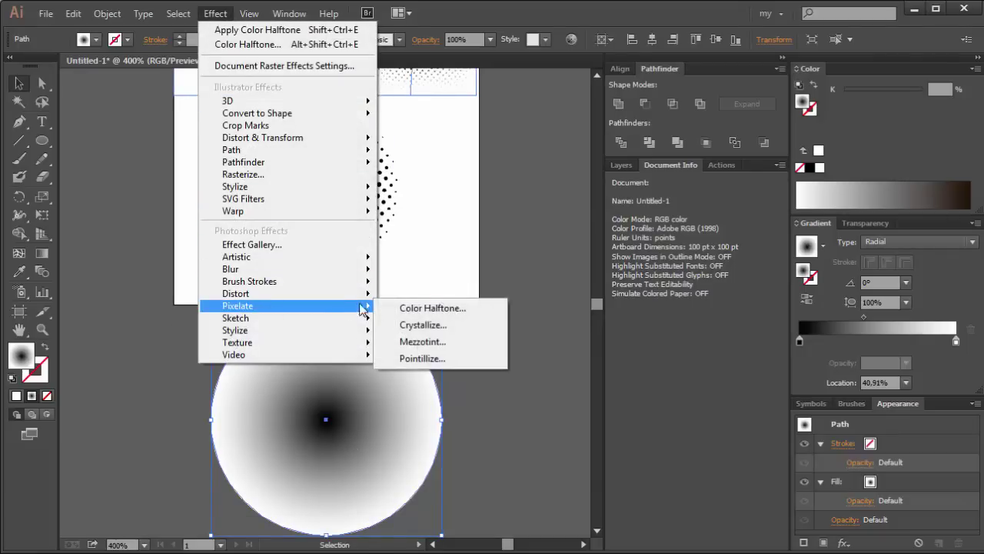
- Apply Color Halftone to the gradient circle with Max. Radius 4 and channel angles 50
click(433, 308)
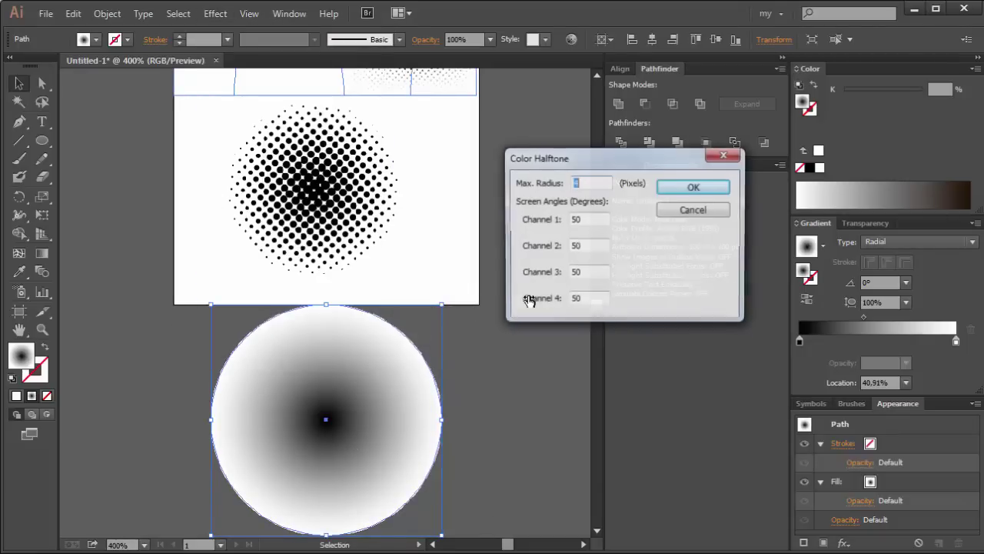
drag(589, 158, 564, 143)
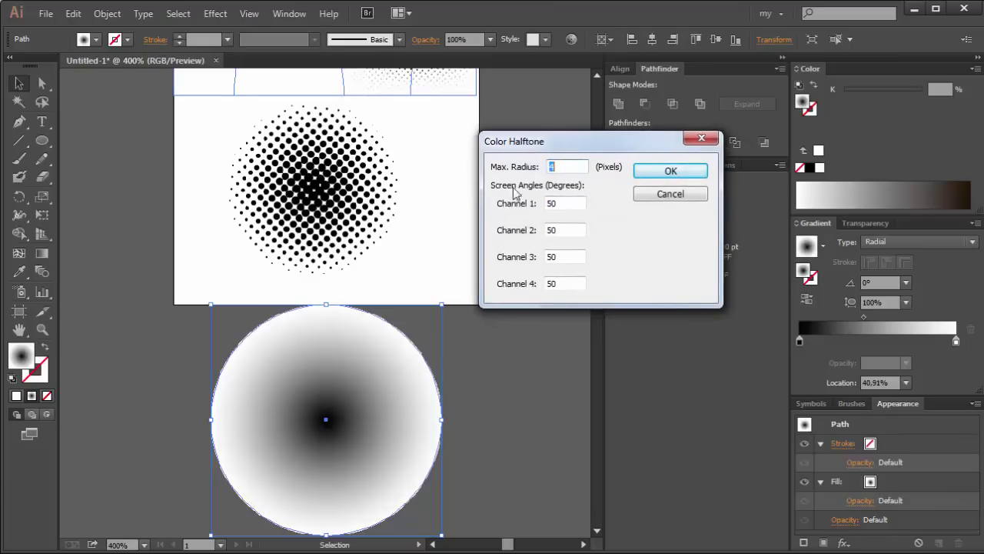
click(560, 169)
drag(560, 167, 538, 169)
click(658, 177)
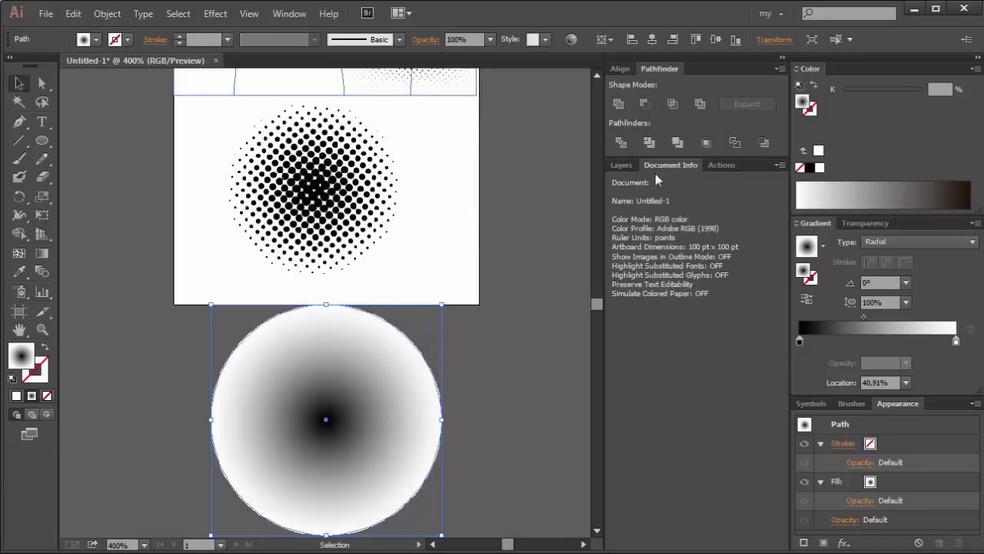
click(146, 165)
scroll(146, 164, down, 1)
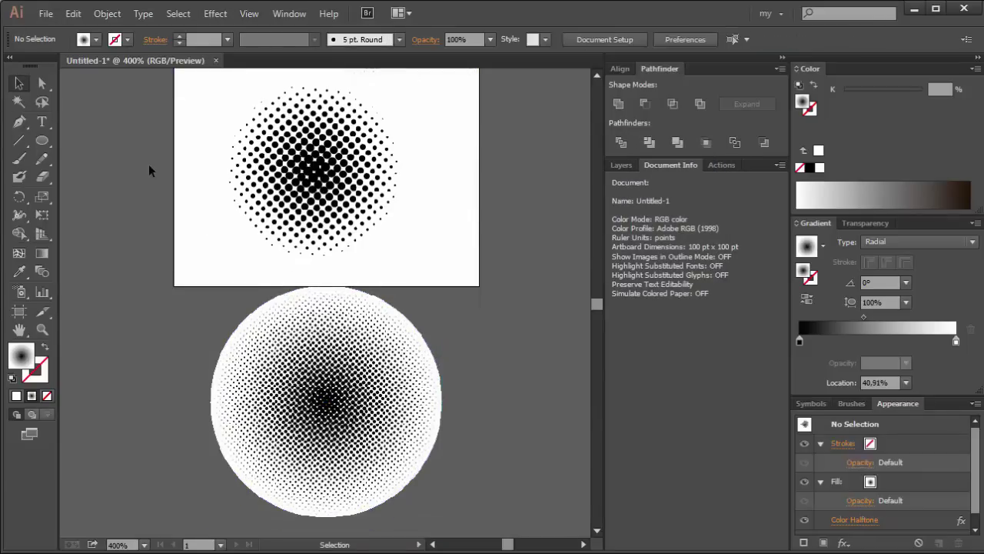
scroll(146, 164, down, 1)
click(318, 346)
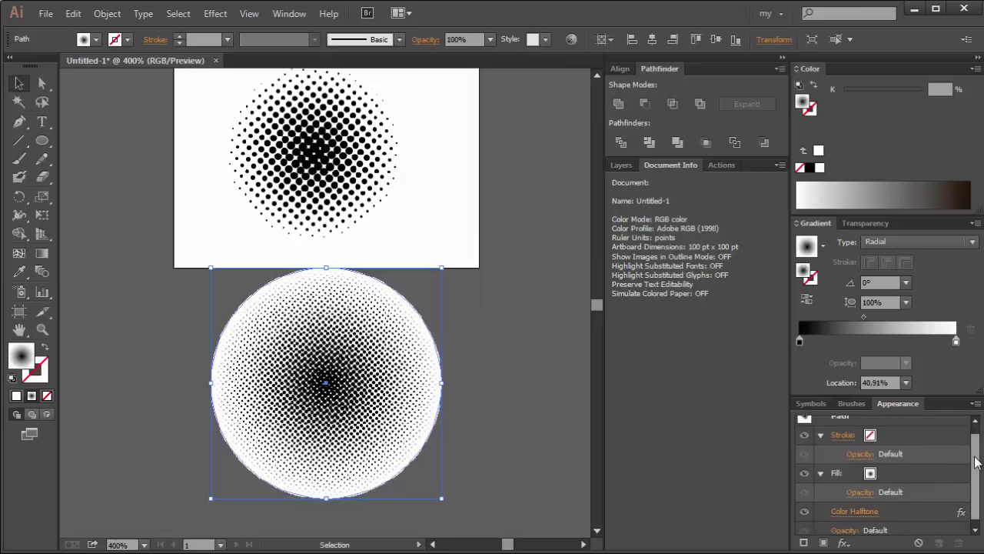
drag(975, 457, 975, 471)
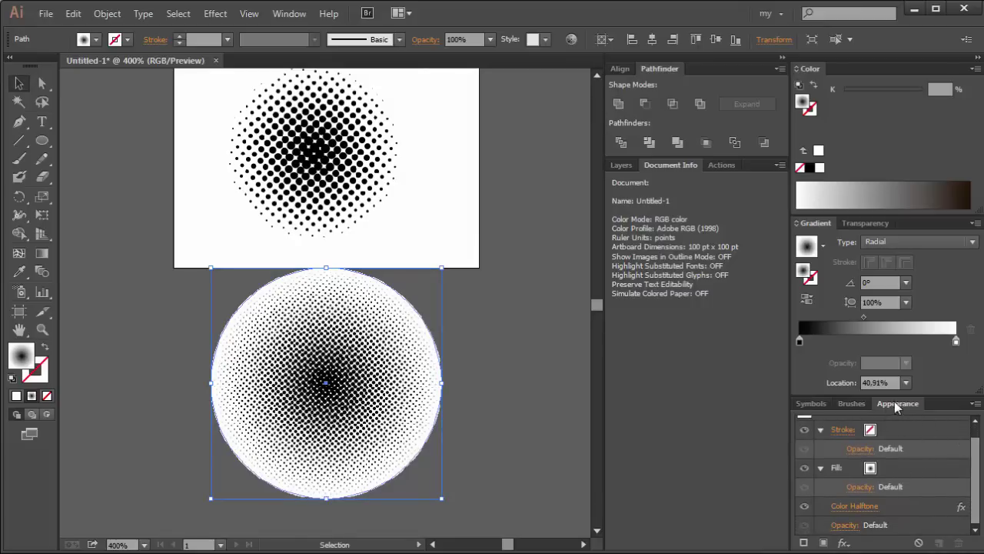
click(289, 14)
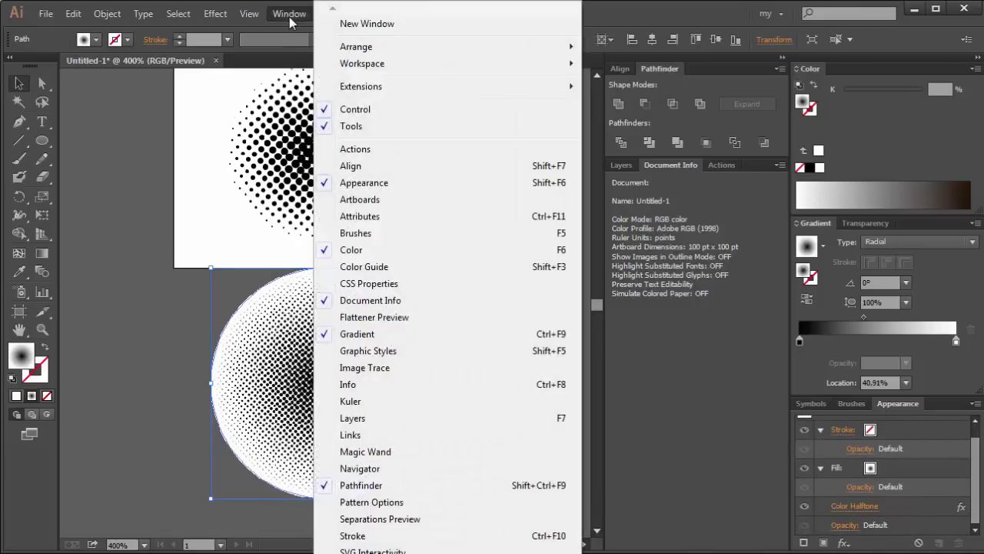
click(556, 185)
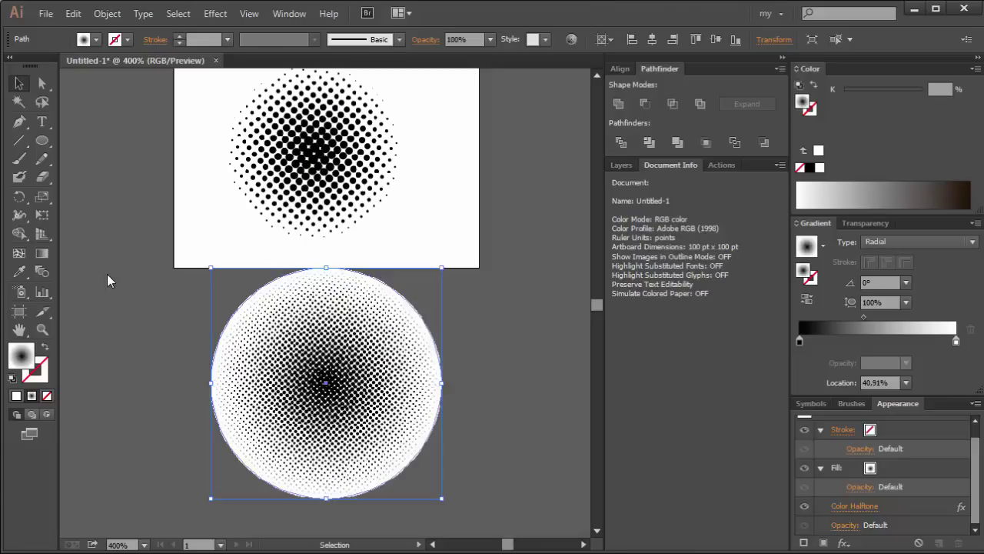
click(107, 273)
key(ctrl+z)
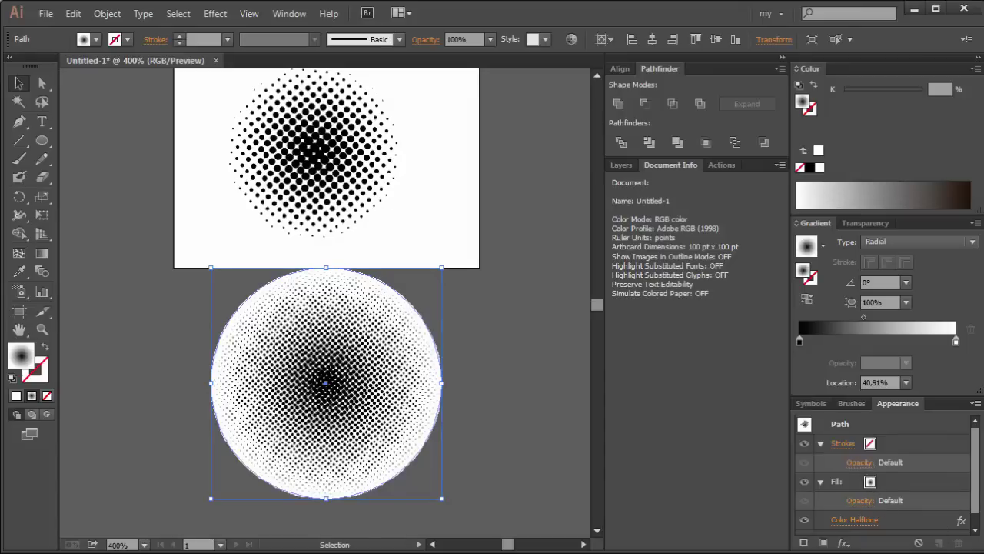
drag(977, 492, 978, 512)
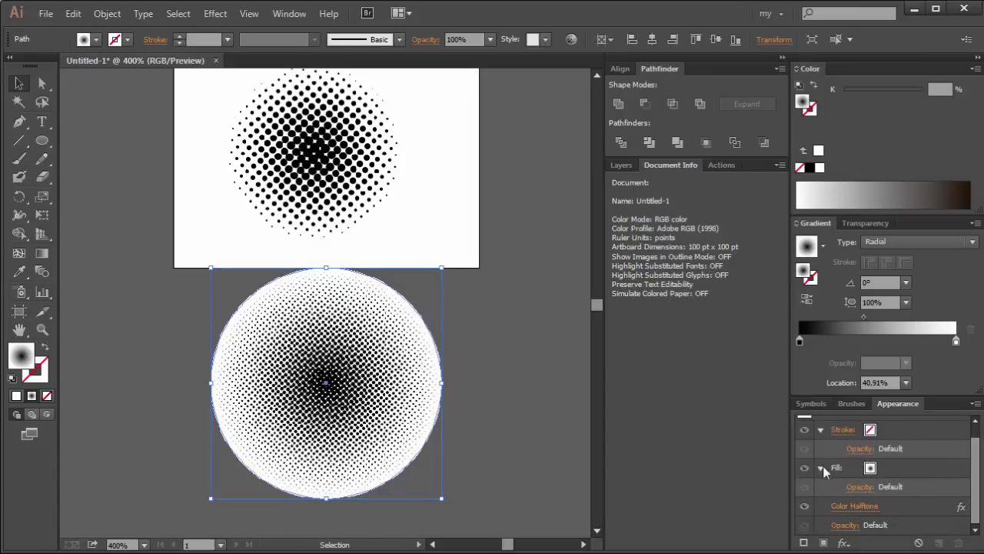
- Raise the circle's Color Halftone max radius to 10, then nudge it slightly right and down
click(855, 509)
text(10)
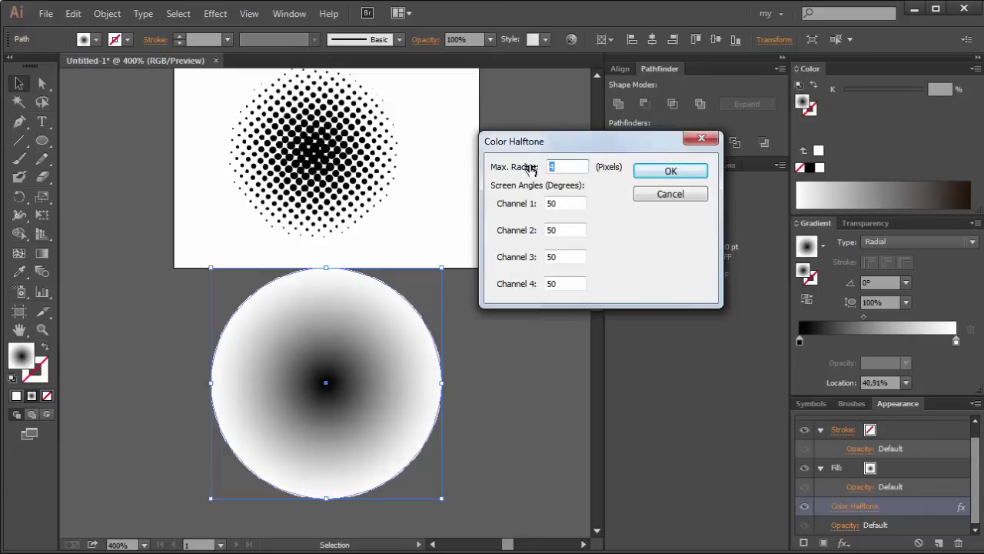
click(666, 172)
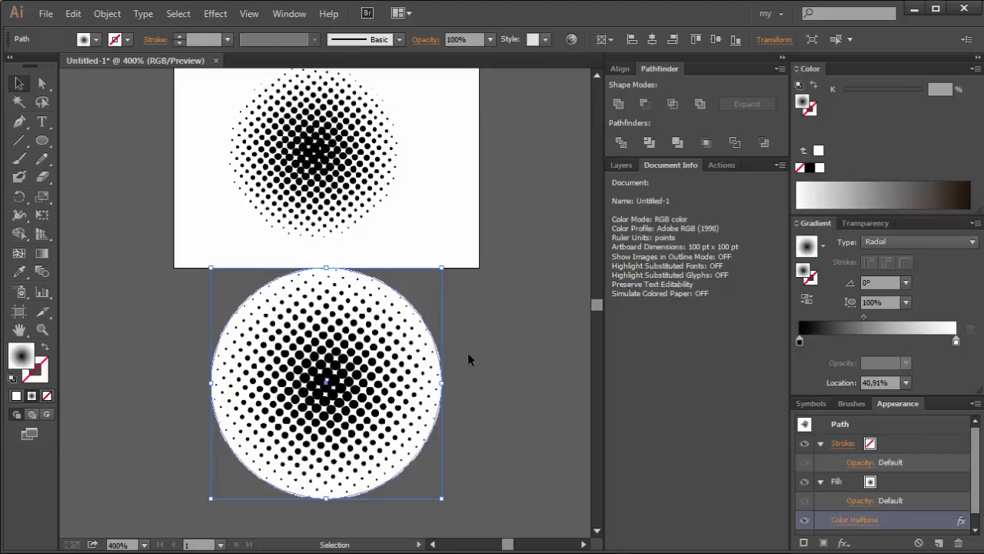
click(460, 323)
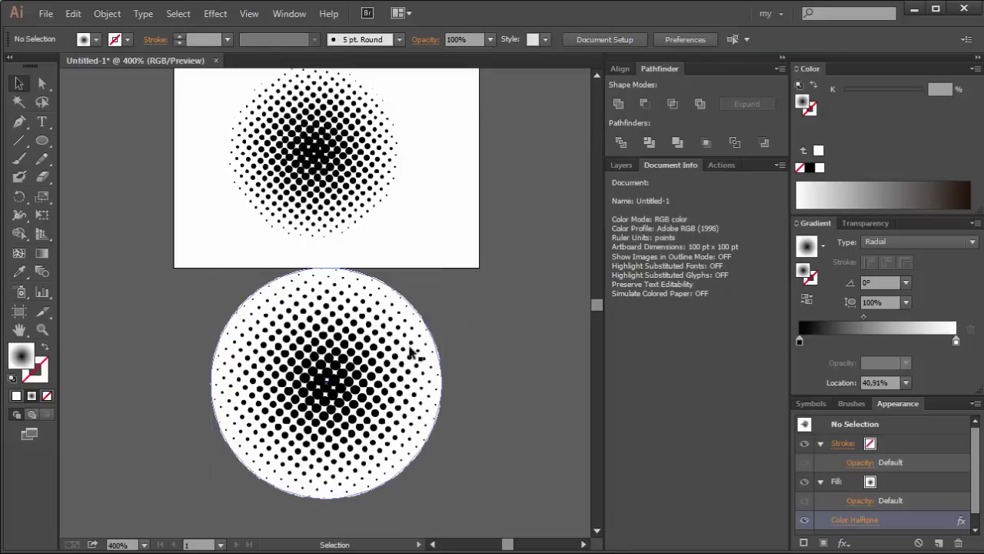
drag(408, 352, 433, 364)
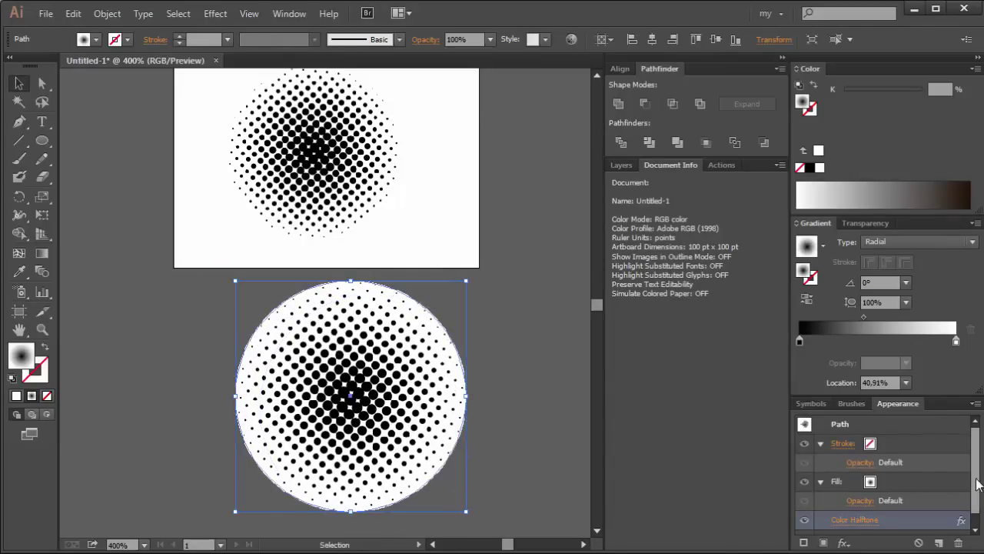
- Change the Channel 1 screen angle of the circle's Color Halftone
click(853, 520)
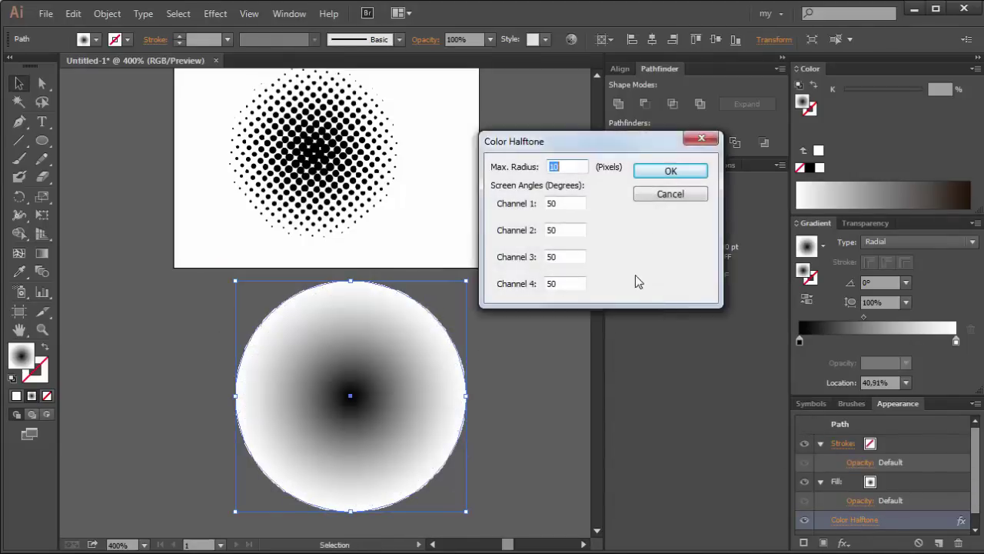
click(574, 205)
text(0)
key(Tab)
text(20)
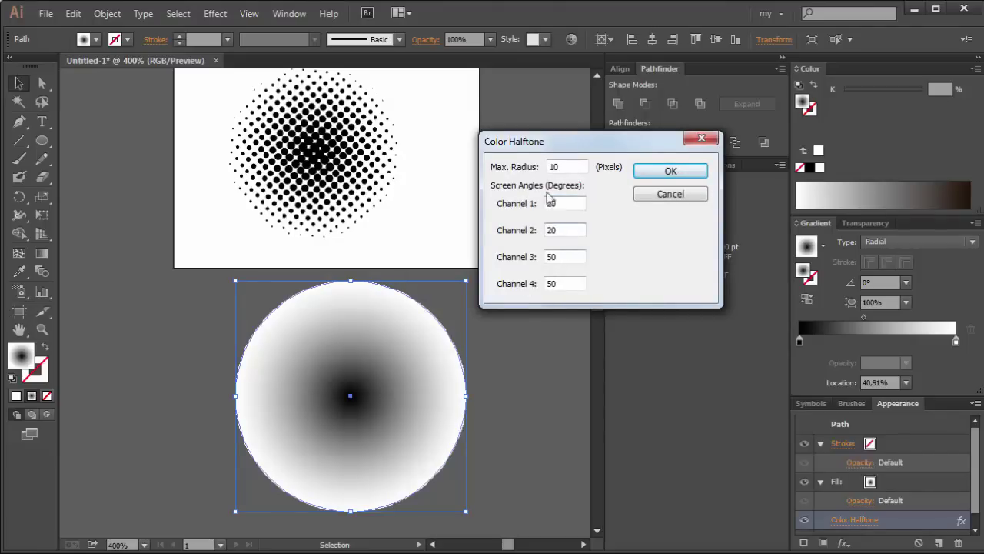
click(660, 172)
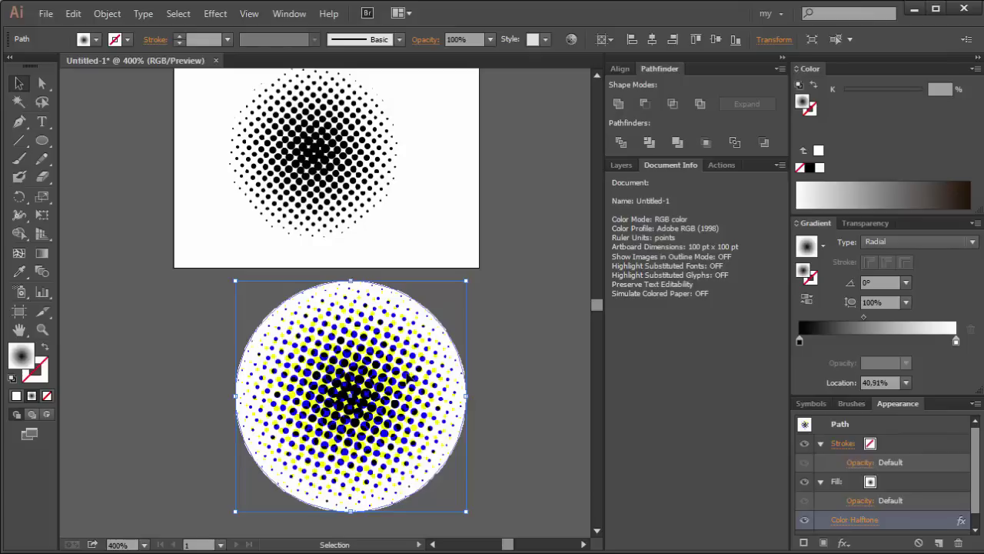
- Set the Channel 3 and 4 halftone angles to 20°, then deselect the circle
click(853, 520)
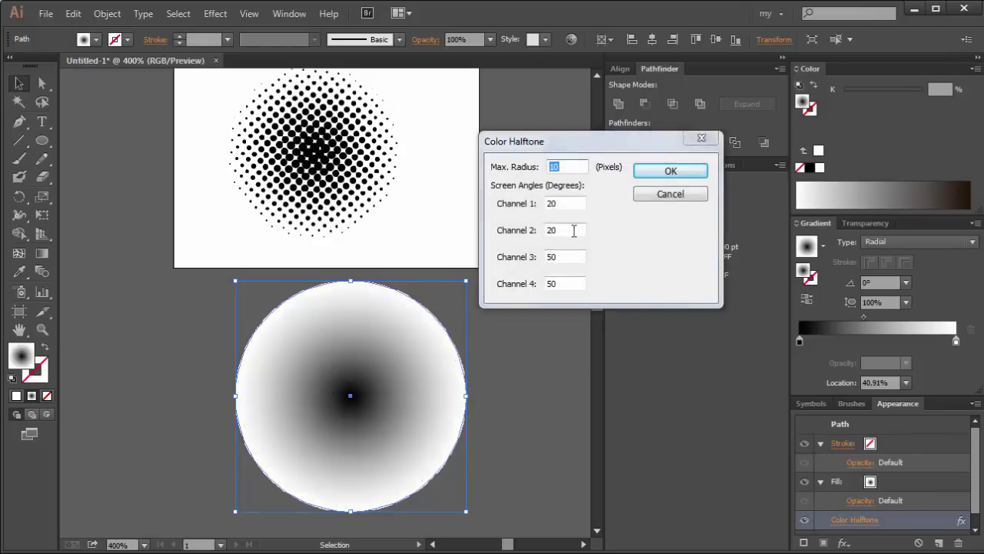
drag(573, 256, 530, 258)
text(20)
key(Tab)
text(20)
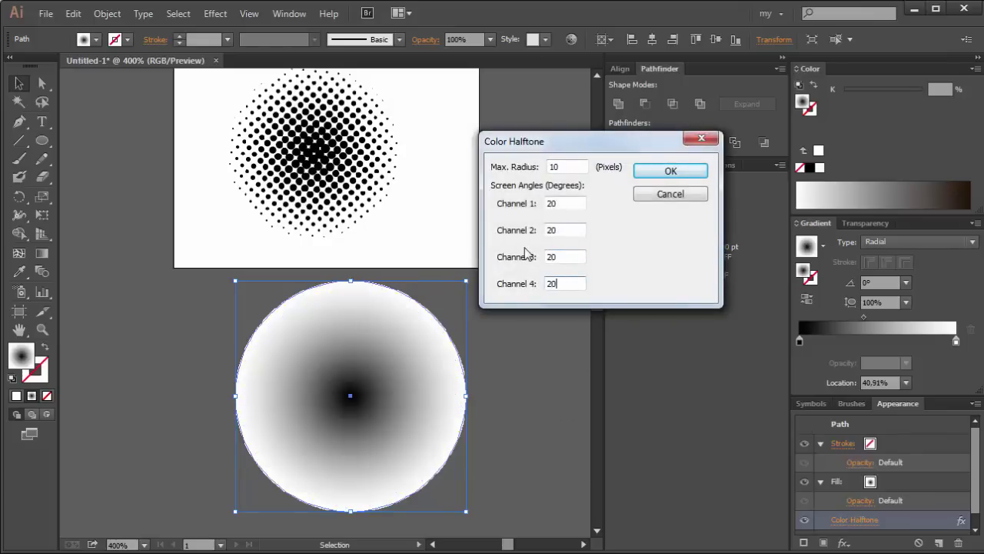
click(692, 176)
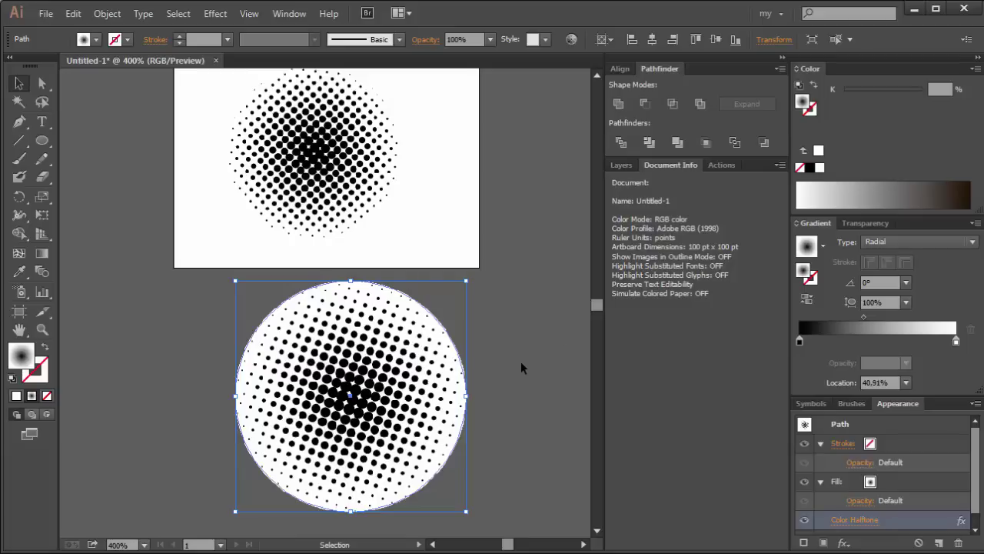
click(521, 368)
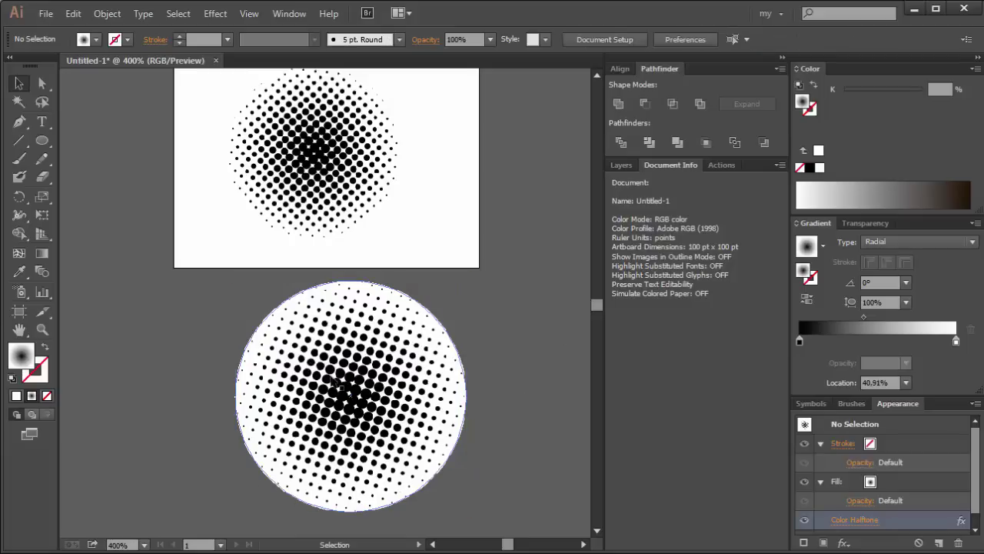
- Expand the lower halftone circle's appearance into an embedded image with Object > Expand Appearance
click(358, 410)
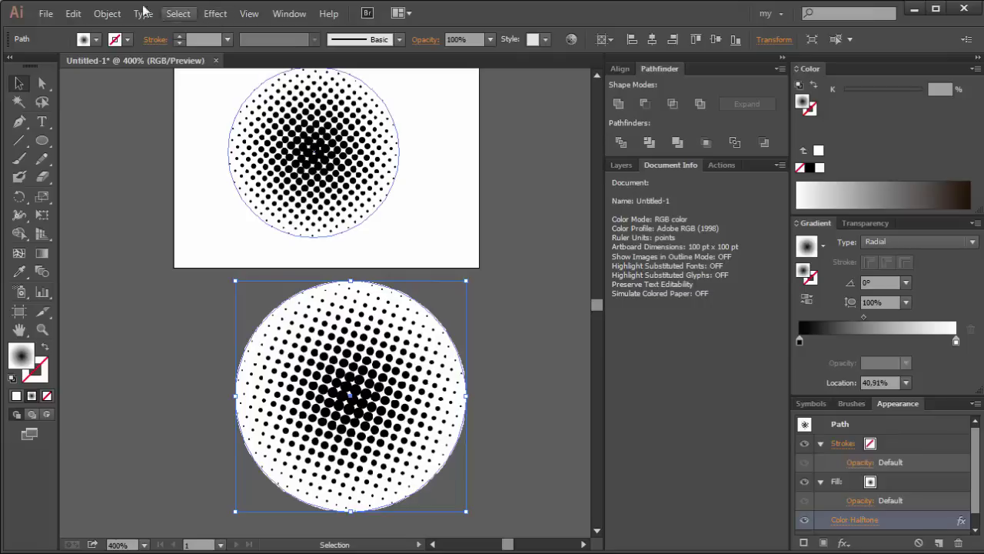
click(108, 14)
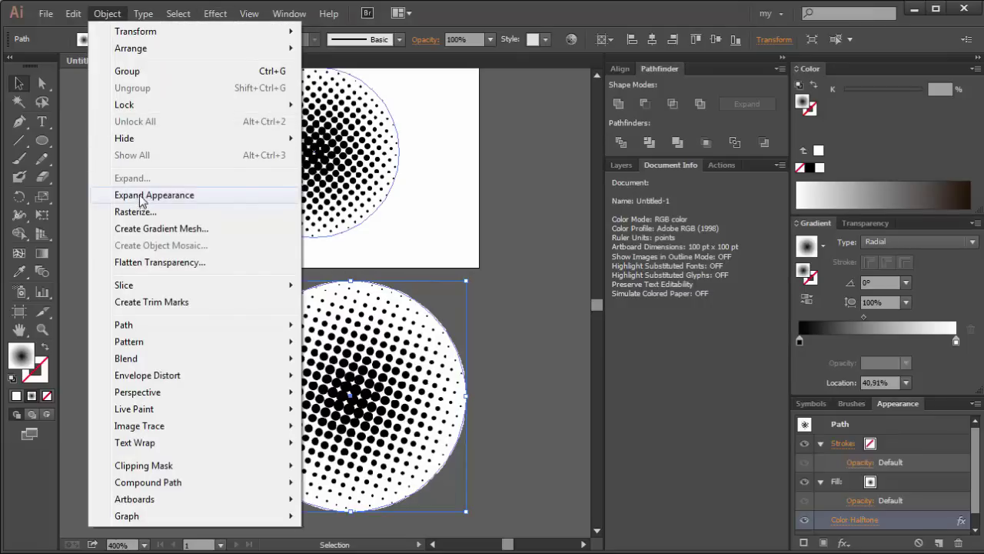
click(140, 196)
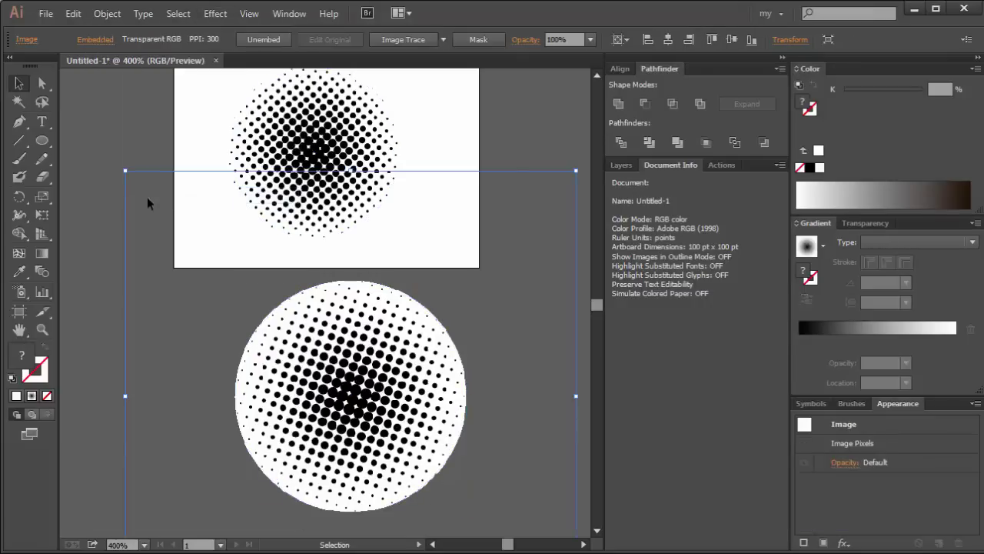
- Image Trace the halftone with a preset, expand it, and delete the white background shape
click(443, 39)
click(491, 111)
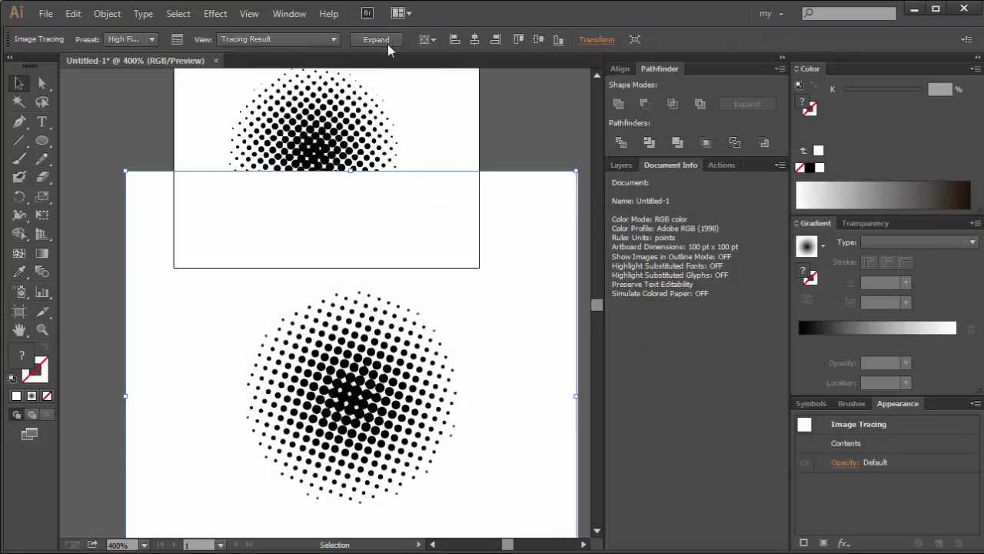
click(386, 41)
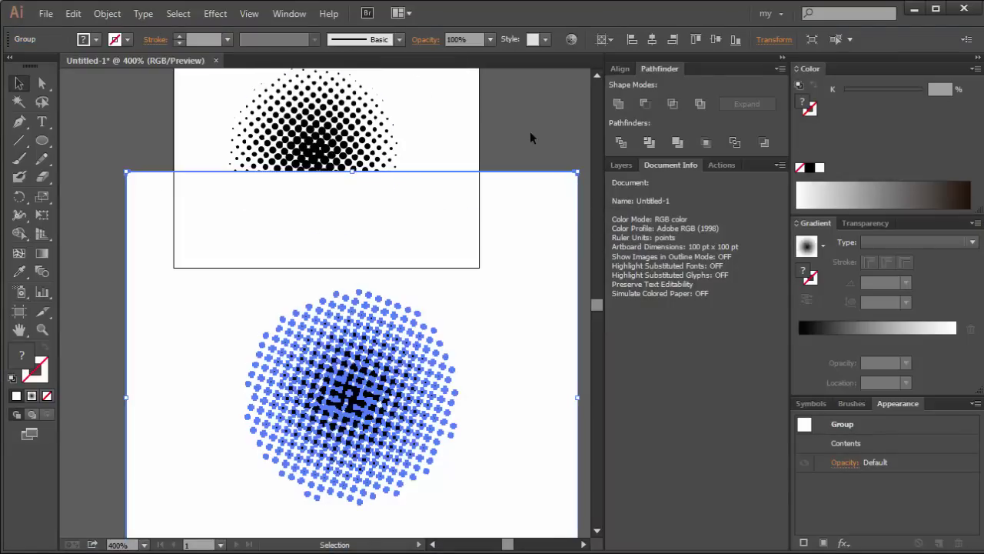
ctrl+click(531, 191)
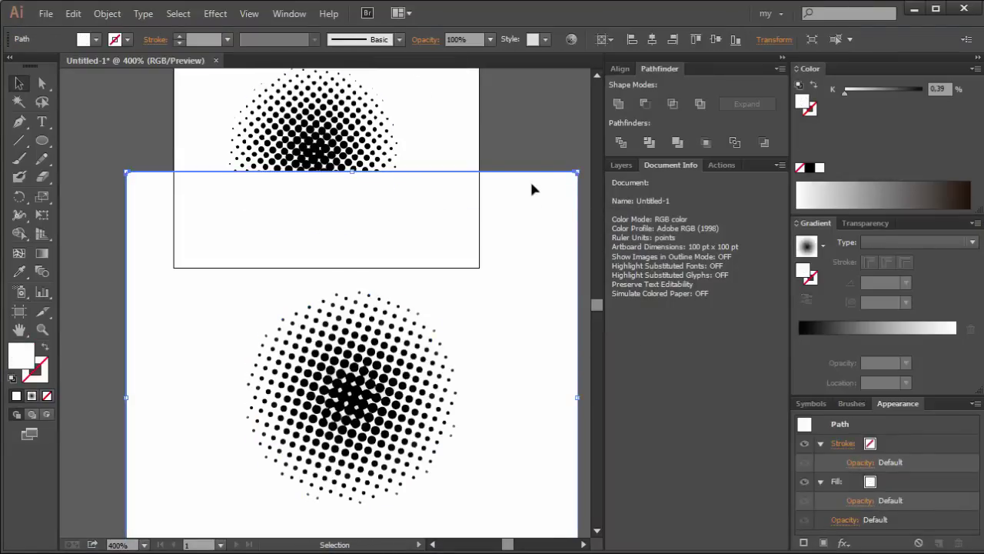
click(530, 163)
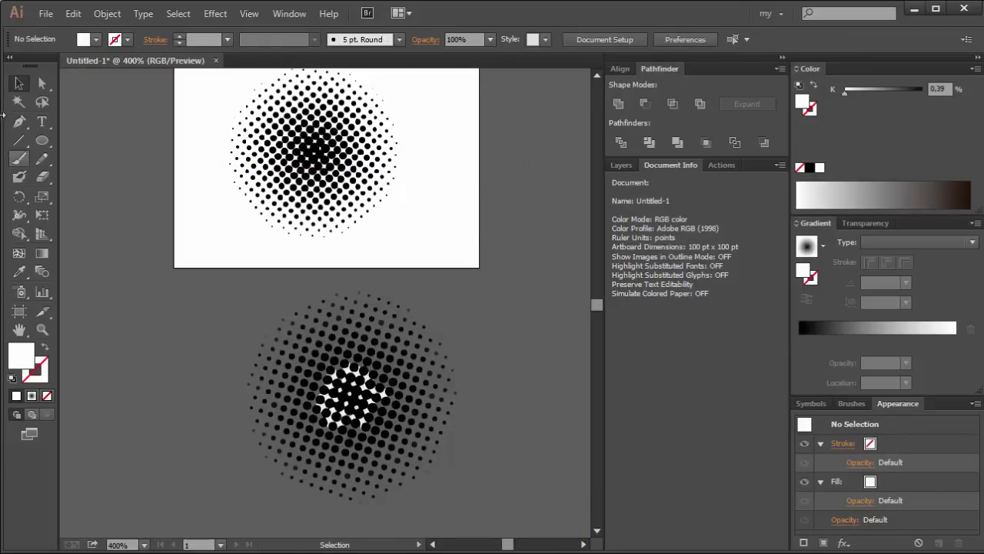
- Select the traced dot group and drag it up onto the artboard's right edge
click(19, 101)
click(324, 410)
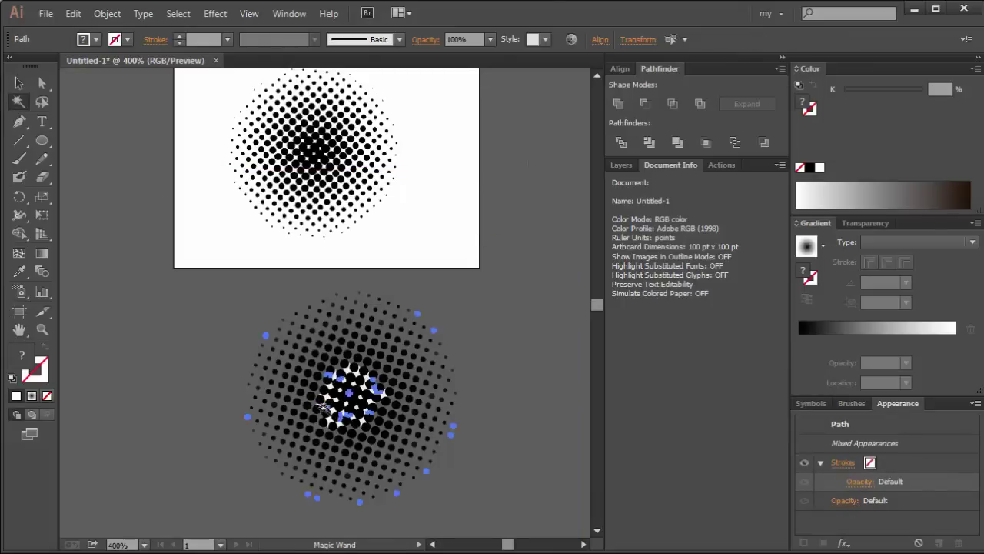
key(ctrl+space)
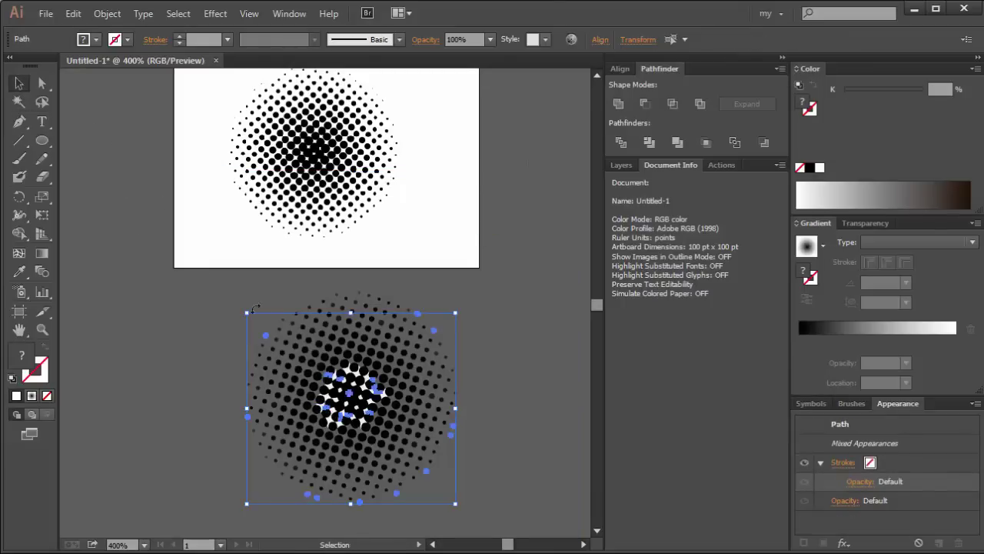
click(19, 84)
click(454, 499)
mouse_move(370, 466)
mouse_down()
mouse_move(510, 232)
mouse_move(400, 270)
mouse_move(433, 233)
mouse_up()
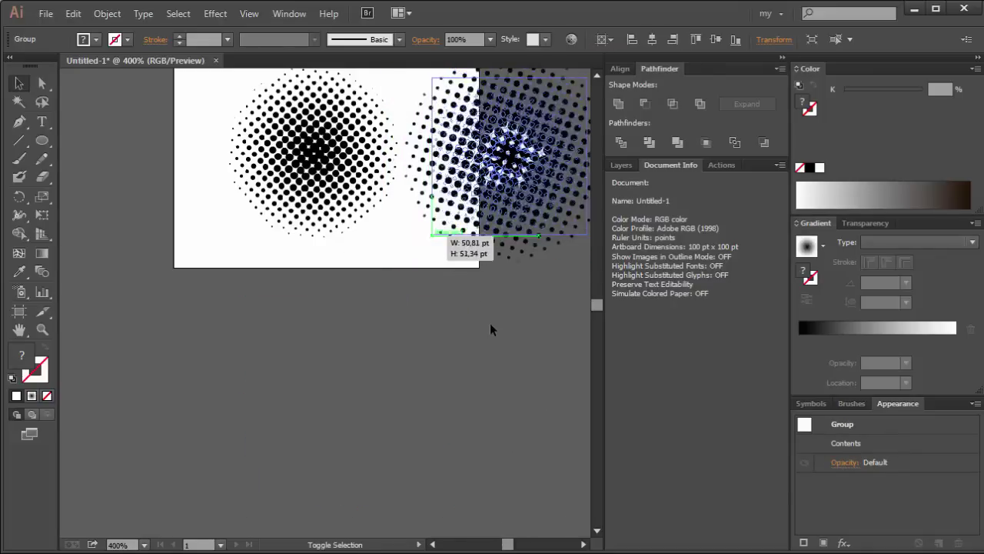
click(490, 329)
scroll(493, 334, up, 5)
- Marquee-select and delete both halftone circles
drag(165, 288, 481, 422)
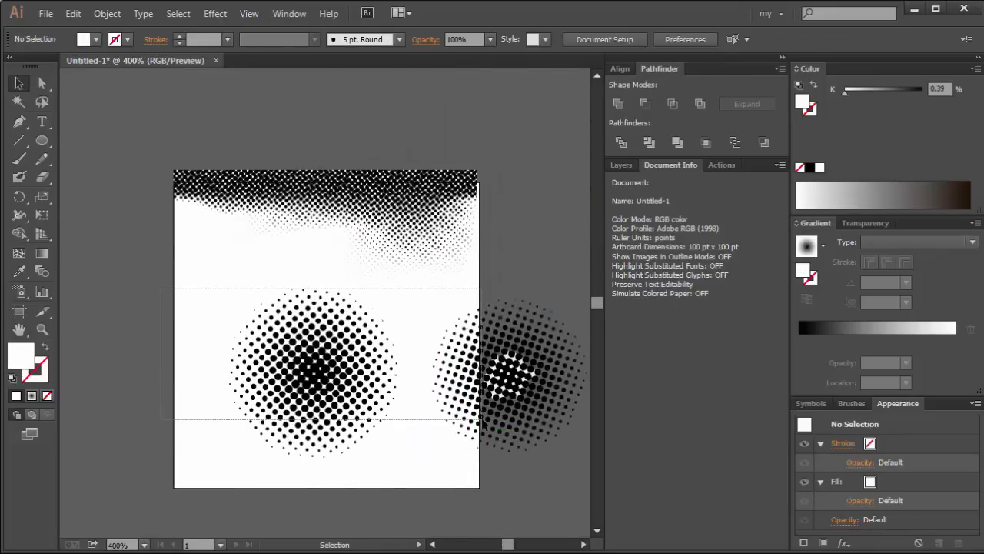
key(Delete)
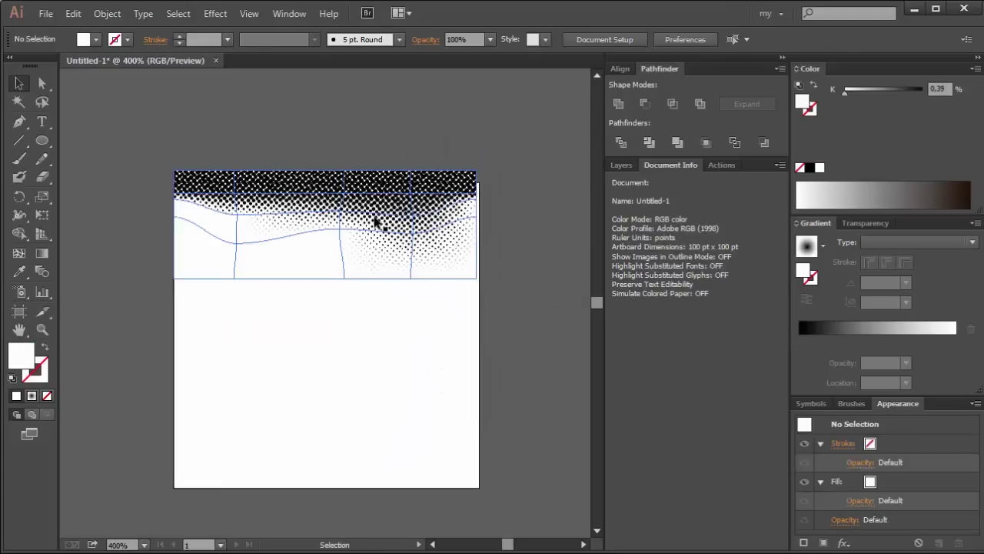
click(376, 222)
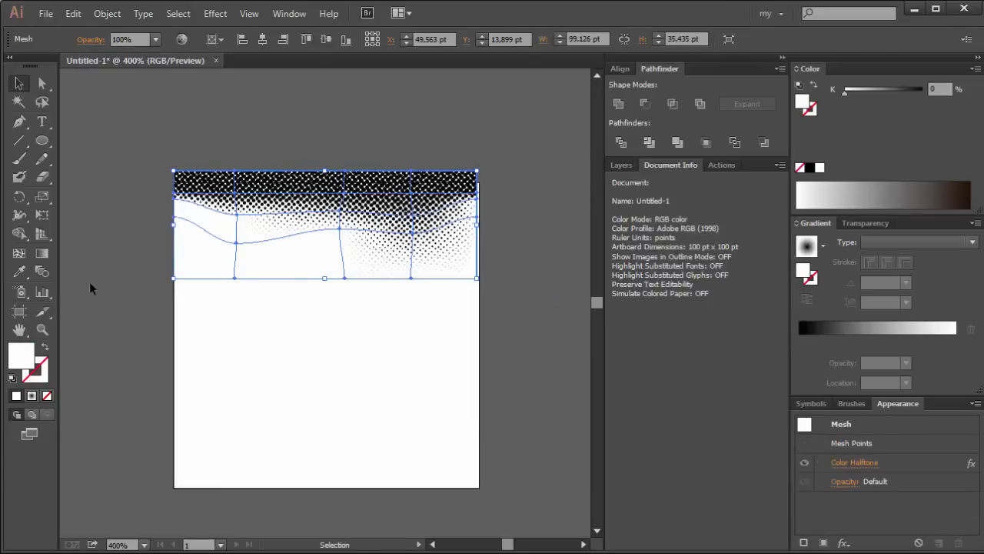
- Draw a rectangle across the lower artboard and add mesh points shaded grey, 15% and 50%
click(42, 140)
click(186, 346)
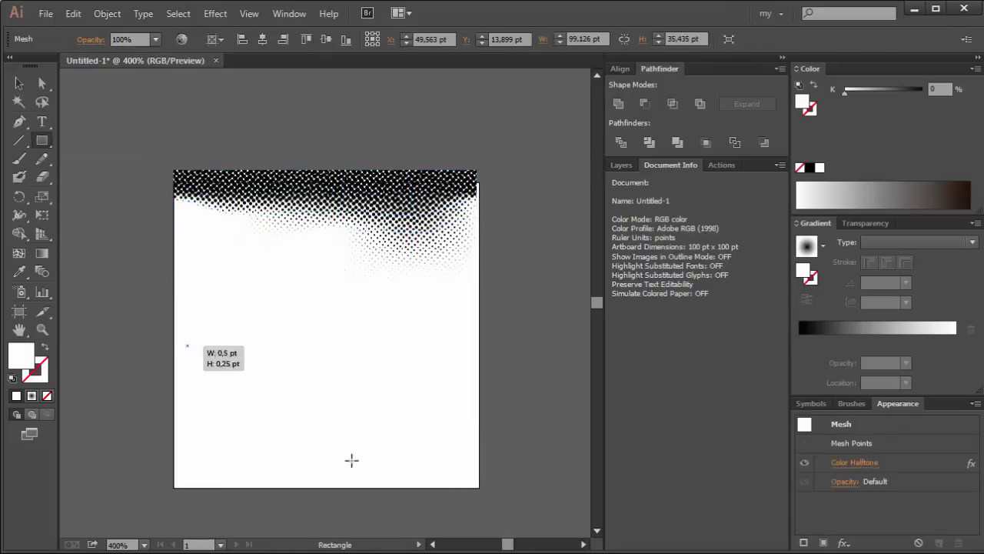
drag(187, 347, 505, 504)
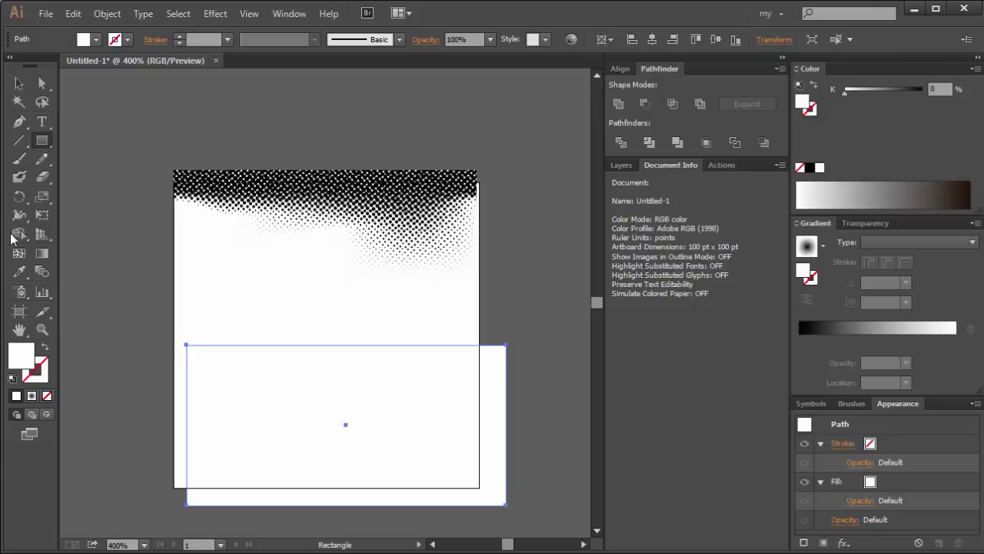
click(19, 253)
click(234, 397)
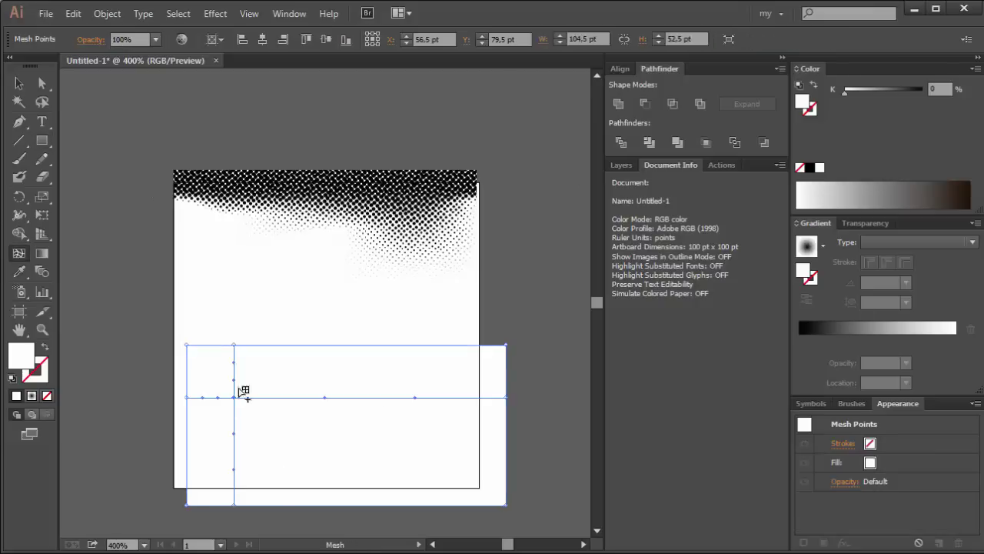
click(875, 95)
click(323, 433)
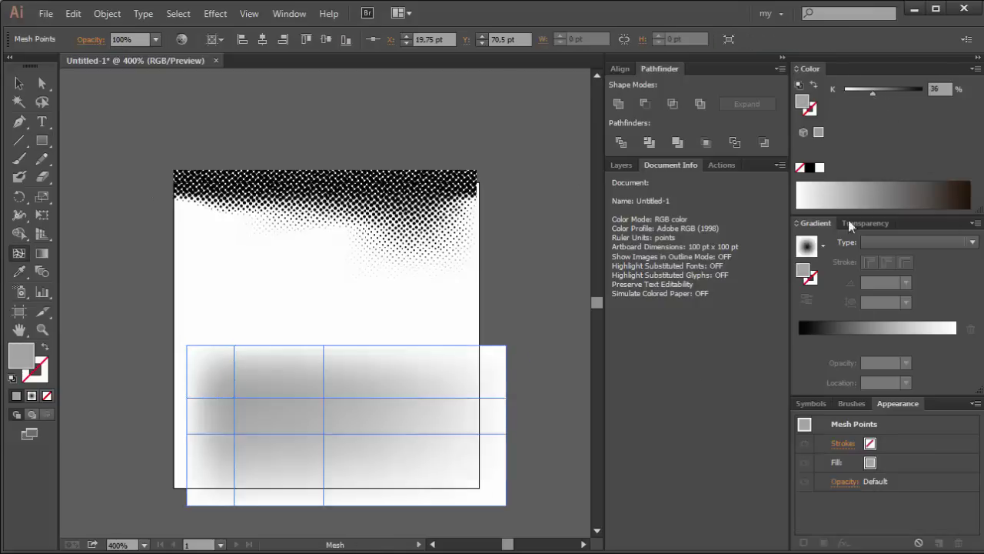
drag(869, 92, 859, 102)
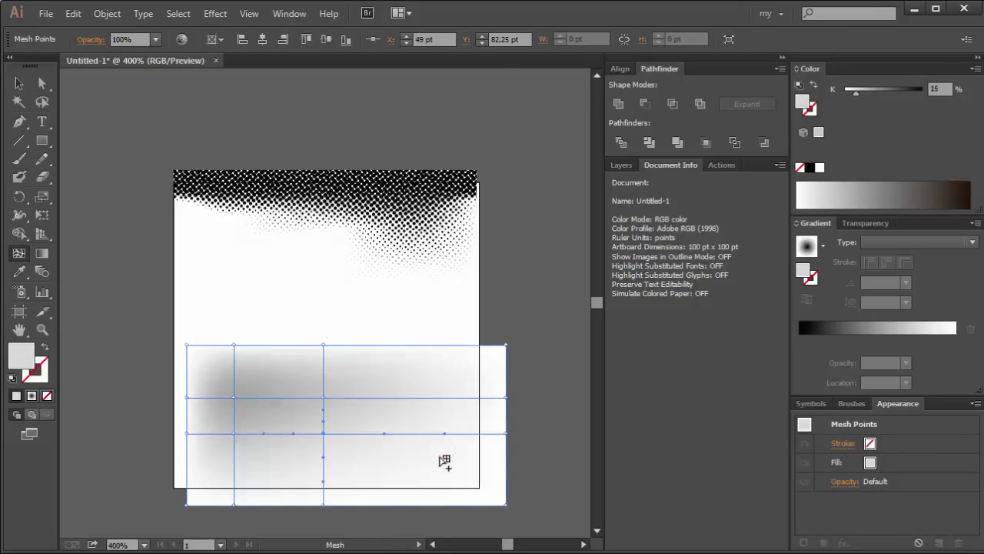
click(439, 457)
click(884, 93)
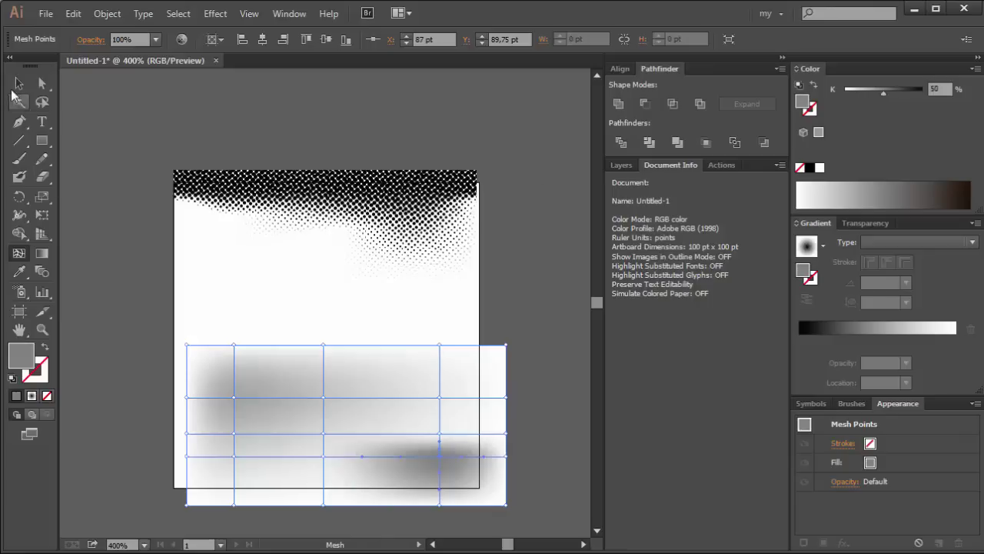
- Select the whole gradient-mesh rectangle
click(19, 83)
click(131, 104)
click(325, 366)
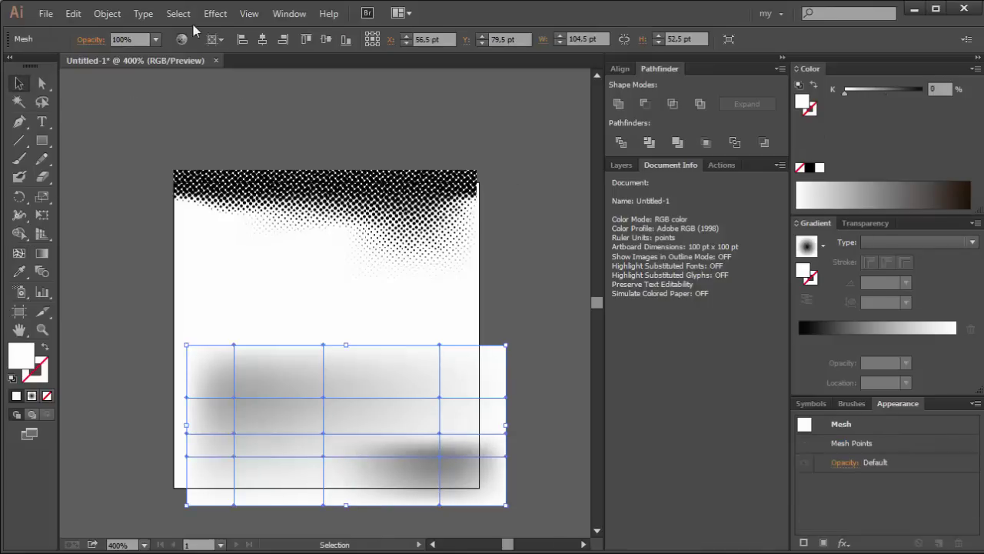
click(216, 13)
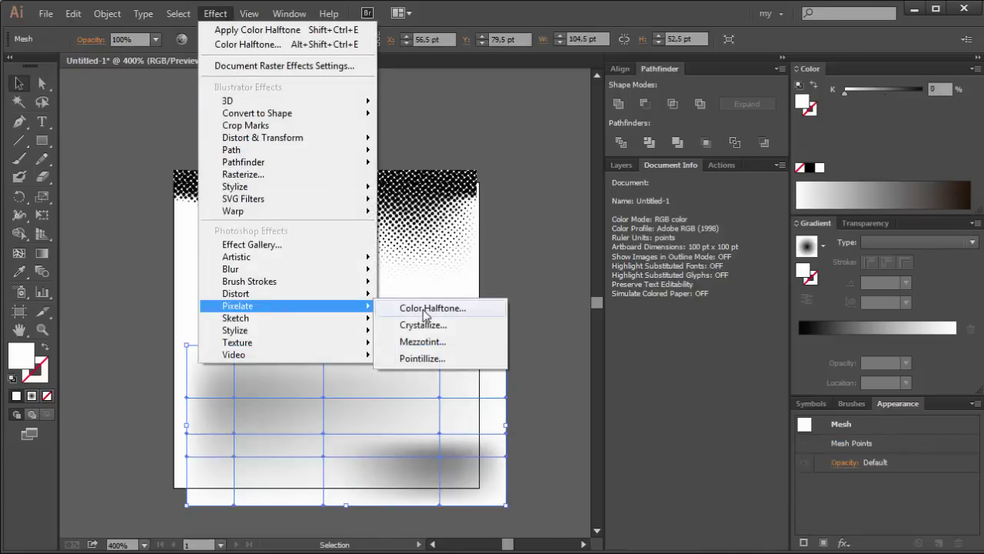
- Apply Color Halftone to the mesh rectangle and shift the lower mesh up and left
click(412, 310)
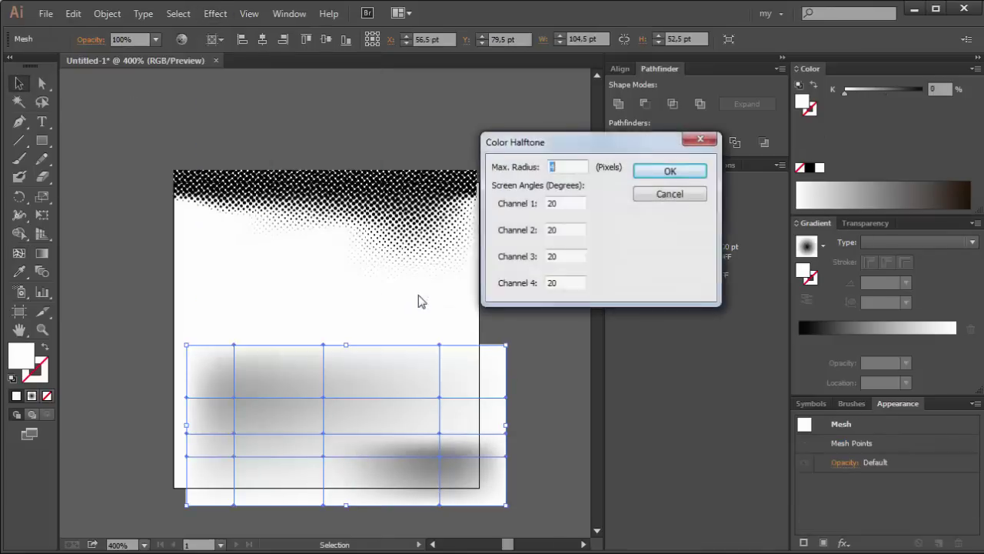
click(652, 177)
click(558, 377)
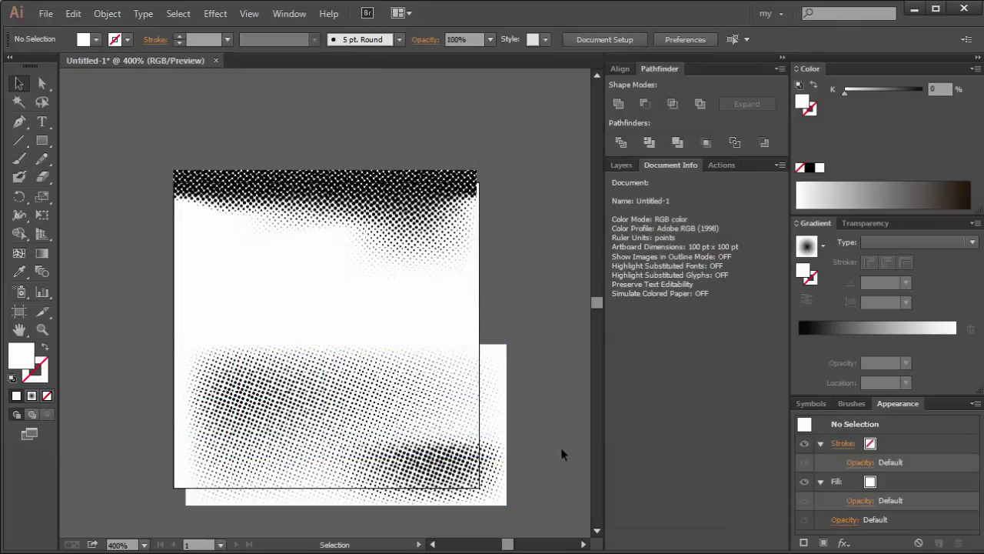
drag(496, 459, 468, 422)
- Lighten several lower-mesh points, setting them to white and 6% black
key(a)
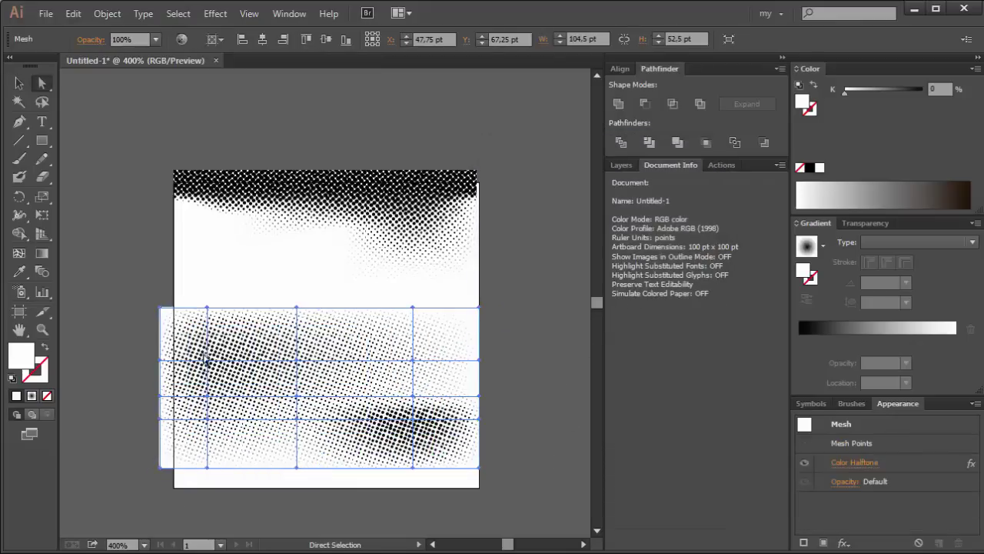
click(206, 360)
drag(845, 90, 870, 91)
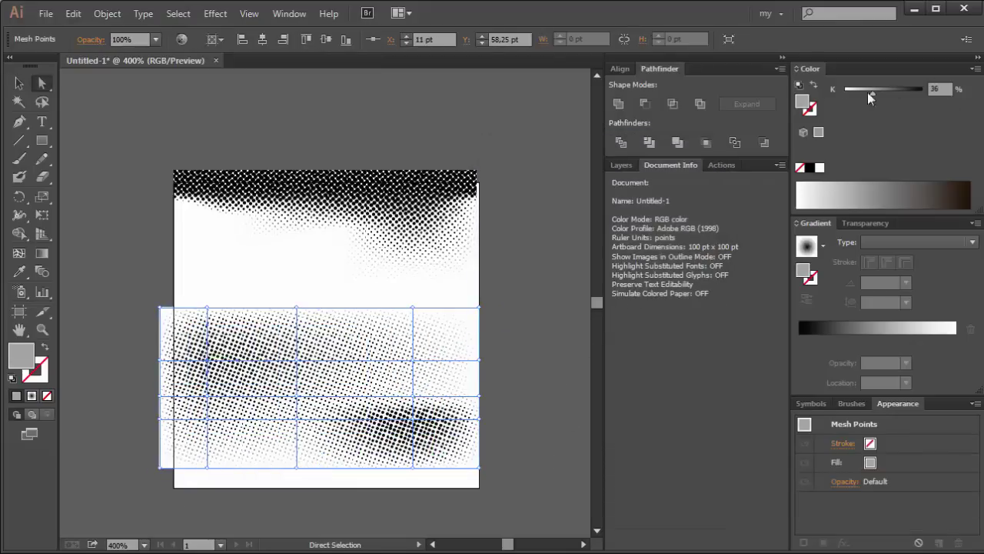
click(819, 169)
click(523, 361)
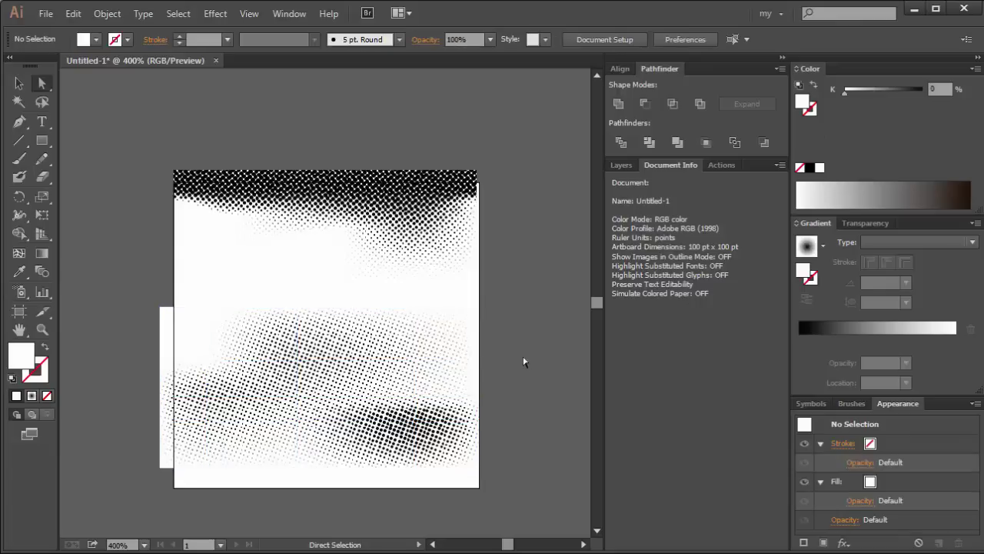
click(413, 369)
click(297, 359)
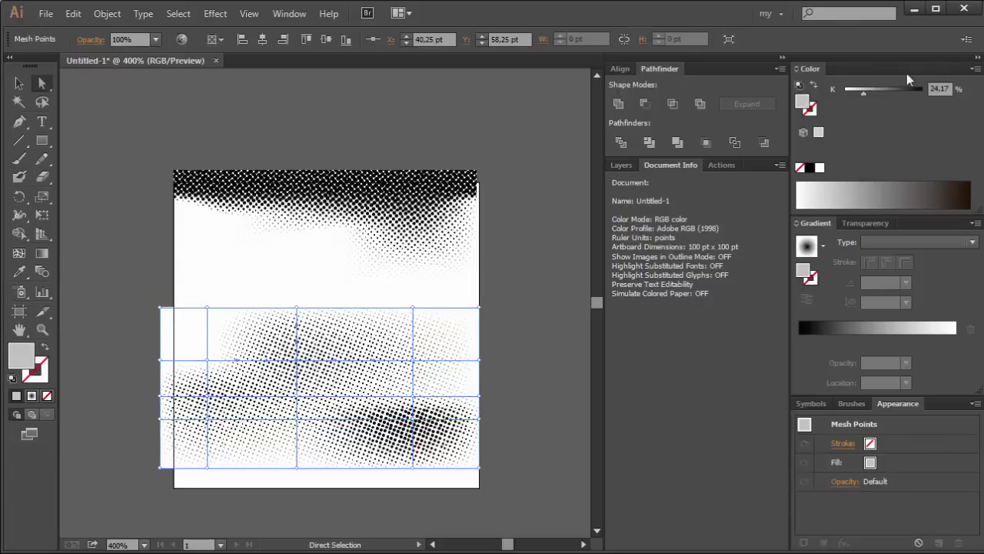
drag(860, 92, 838, 94)
click(413, 359)
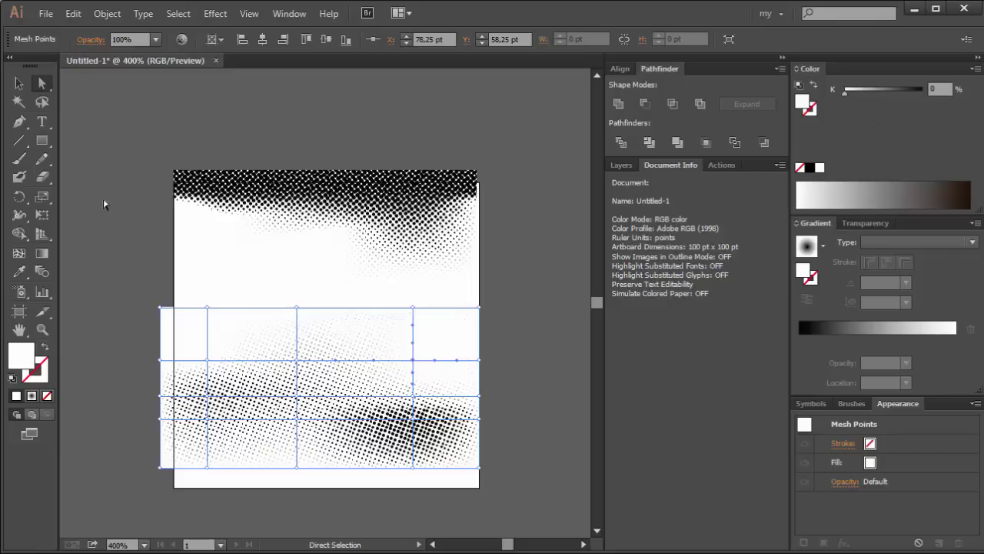
- Move the lower halftone mesh down and to the right
click(19, 83)
click(158, 121)
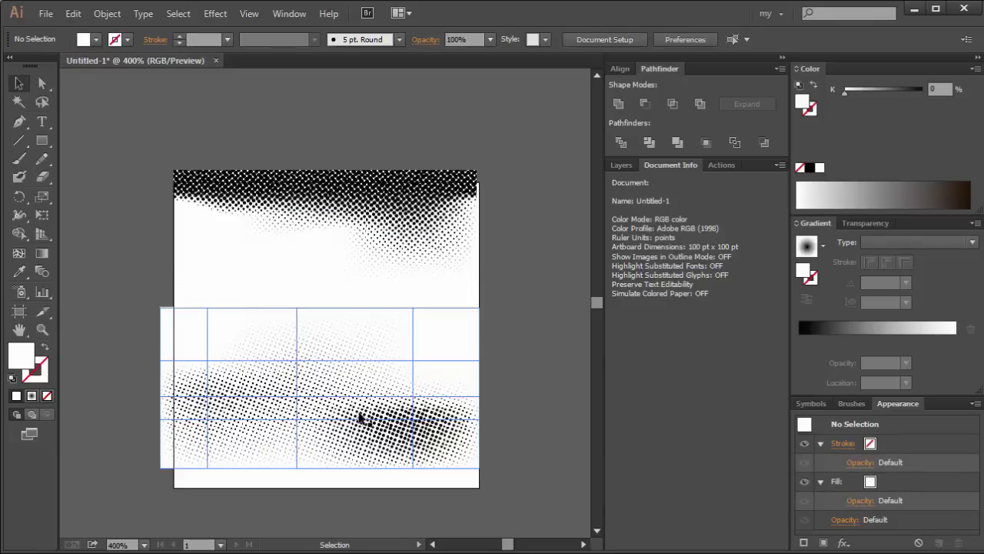
drag(358, 419, 377, 490)
click(538, 380)
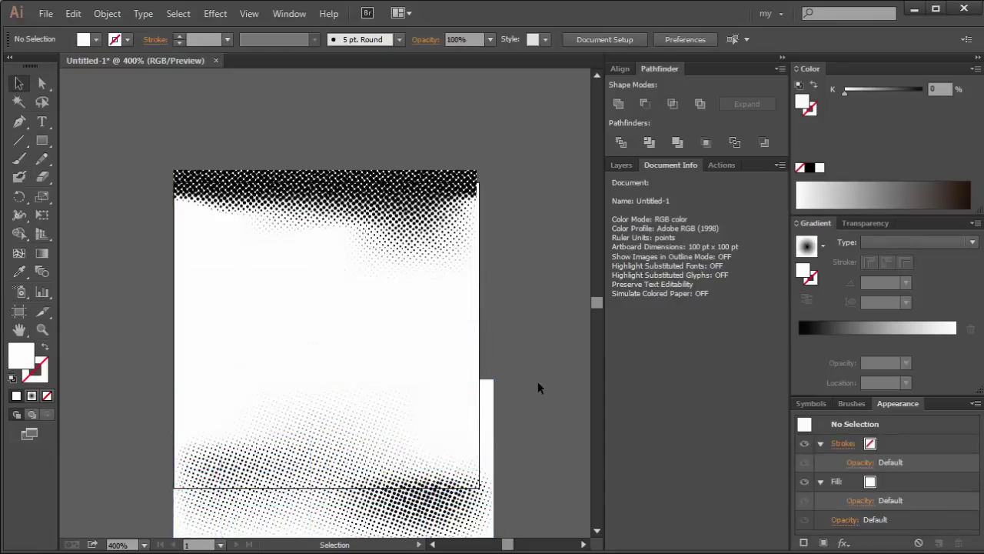
- Scale the lower halftone mesh so it extends well past the artboard's sides
click(471, 475)
mouse_move(470, 475)
mouse_down()
mouse_move(429, 426)
mouse_move(388, 422)
mouse_move(363, 396)
mouse_move(396, 403)
mouse_move(547, 385)
mouse_up()
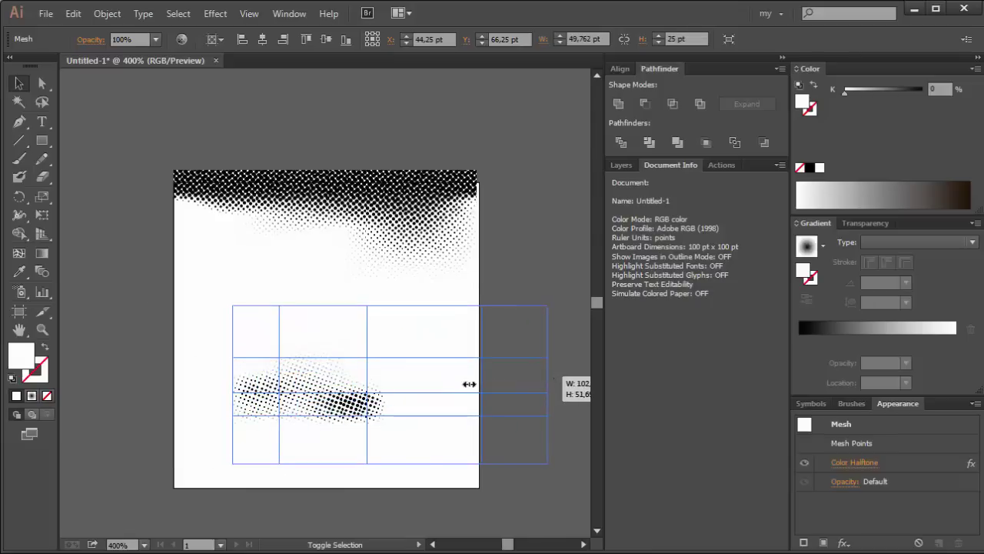
drag(233, 385, 108, 384)
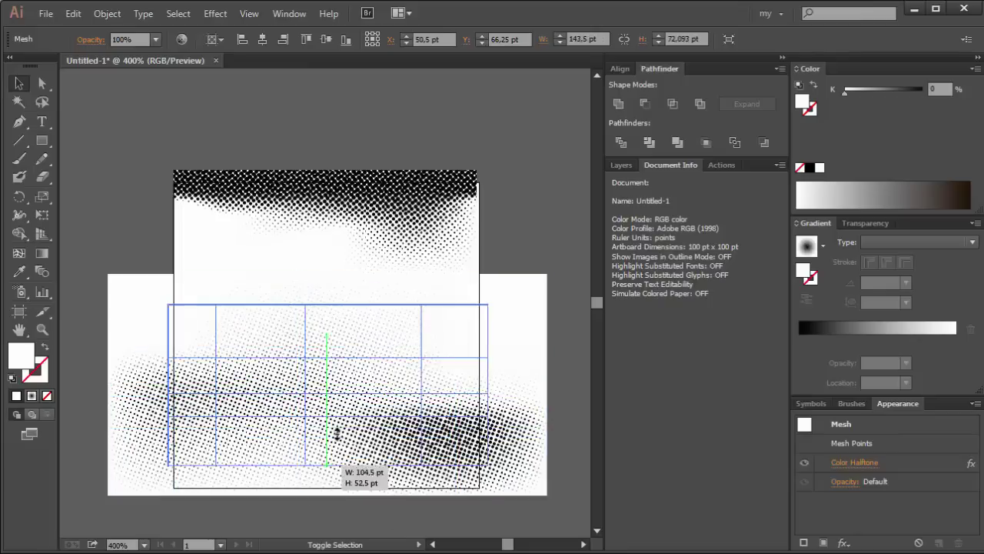
drag(327, 494, 351, 423)
click(376, 446)
click(372, 415)
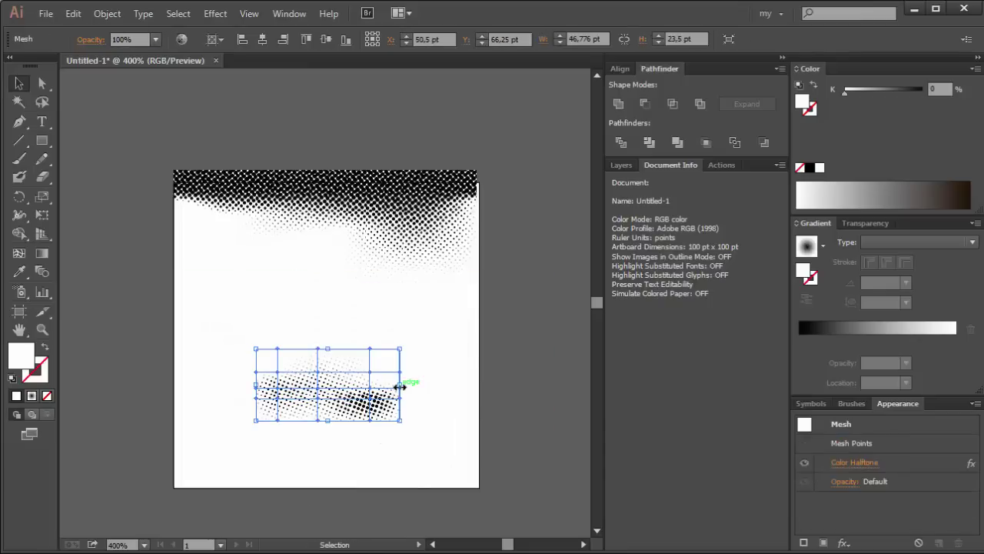
drag(399, 385, 540, 357)
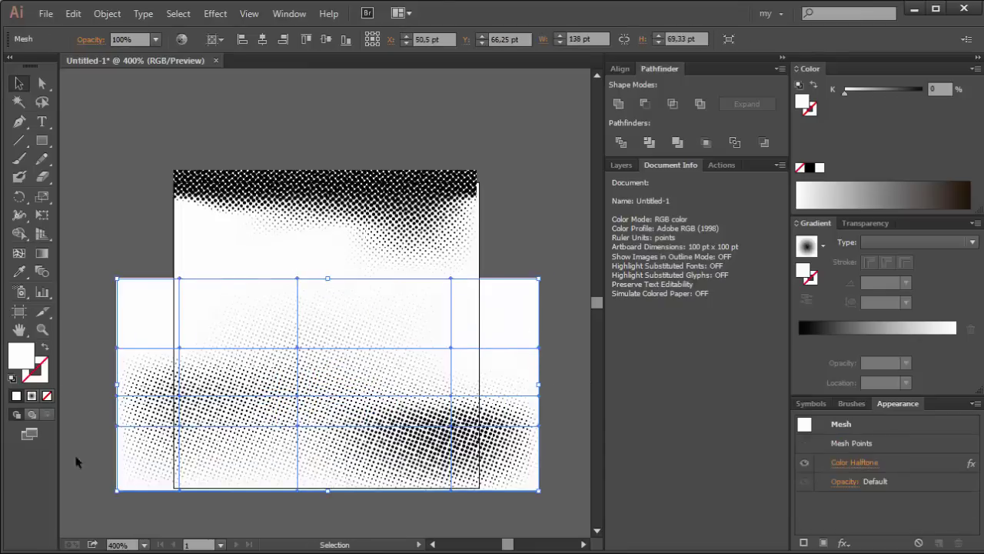
- Move the upper and lower halftone meshes up and to the left
drag(462, 208, 378, 138)
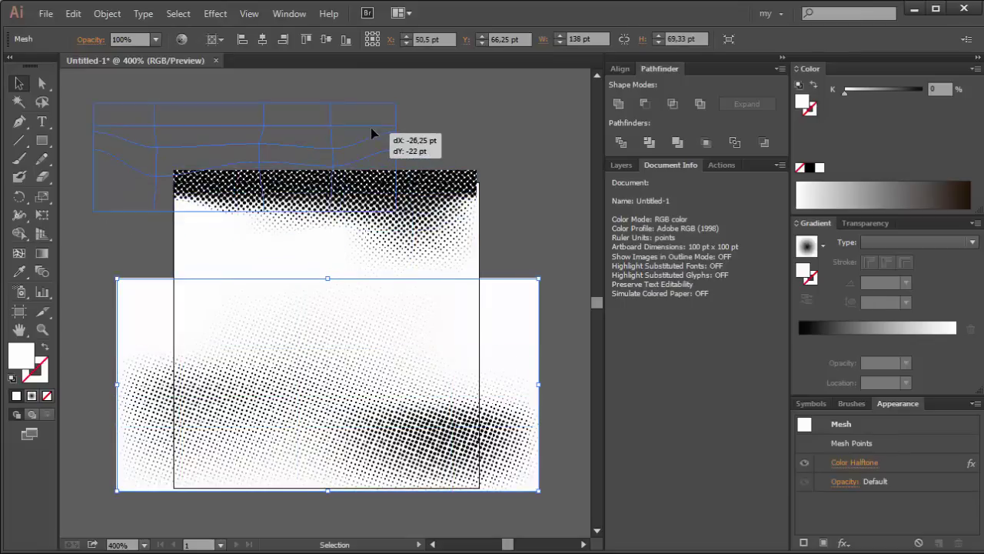
click(483, 183)
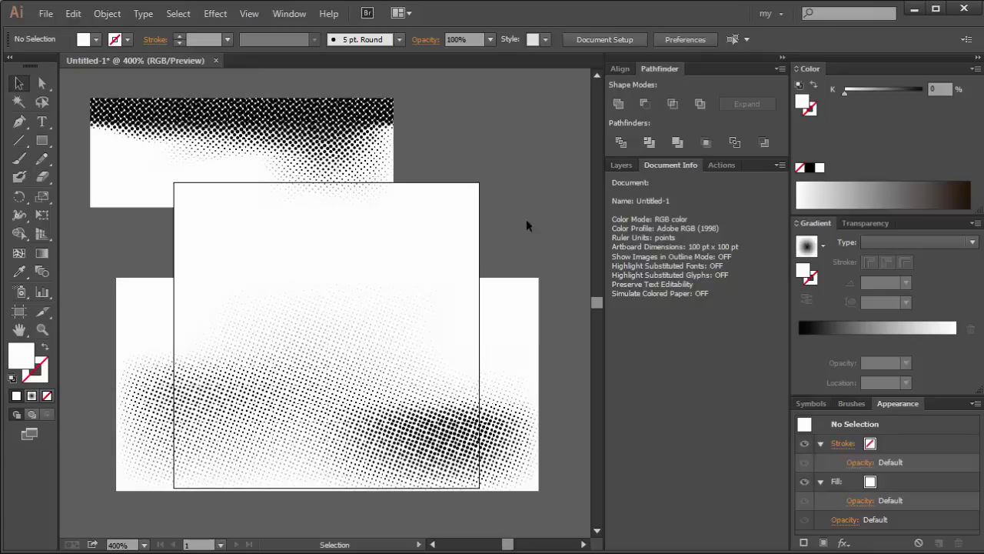
drag(500, 327, 460, 262)
click(503, 160)
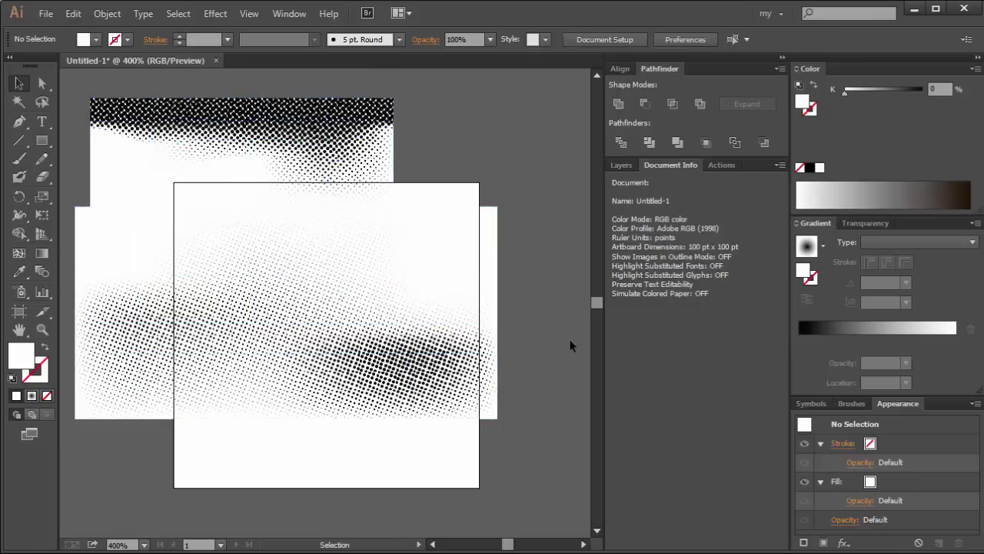
click(415, 292)
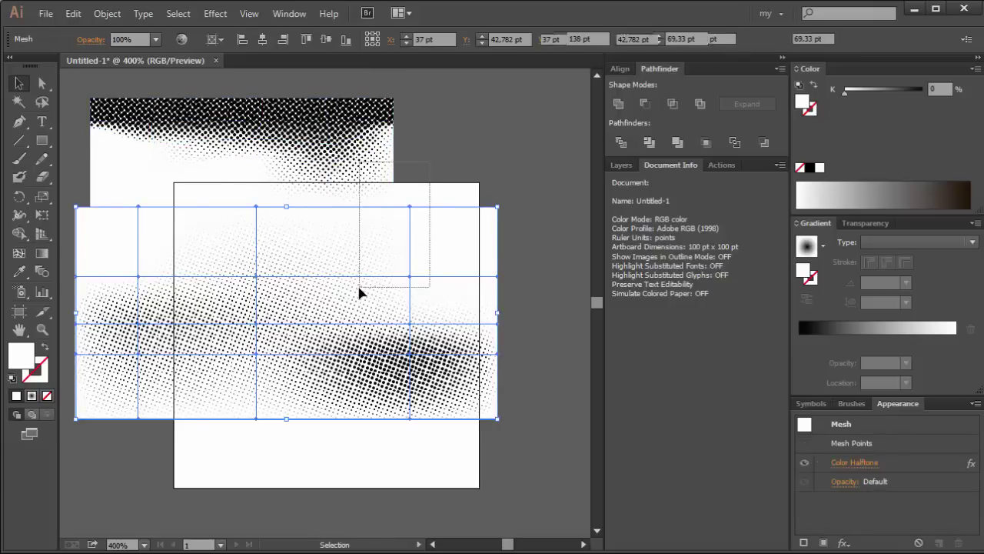
- Move the upper halftone mesh down onto the artboard's top edge
drag(370, 316, 437, 378)
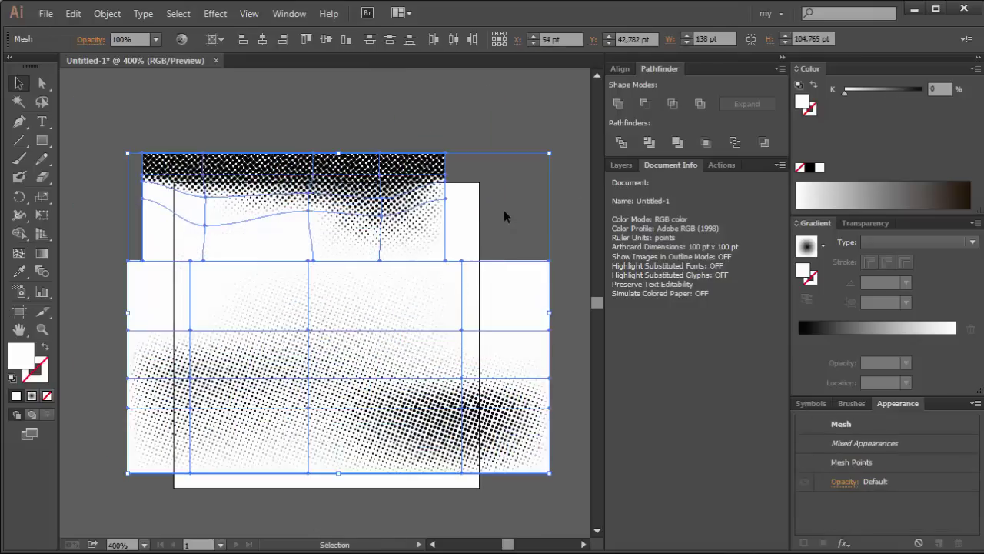
click(503, 217)
click(219, 406)
- Switch the Document Info panel to list object counts
click(780, 165)
click(787, 208)
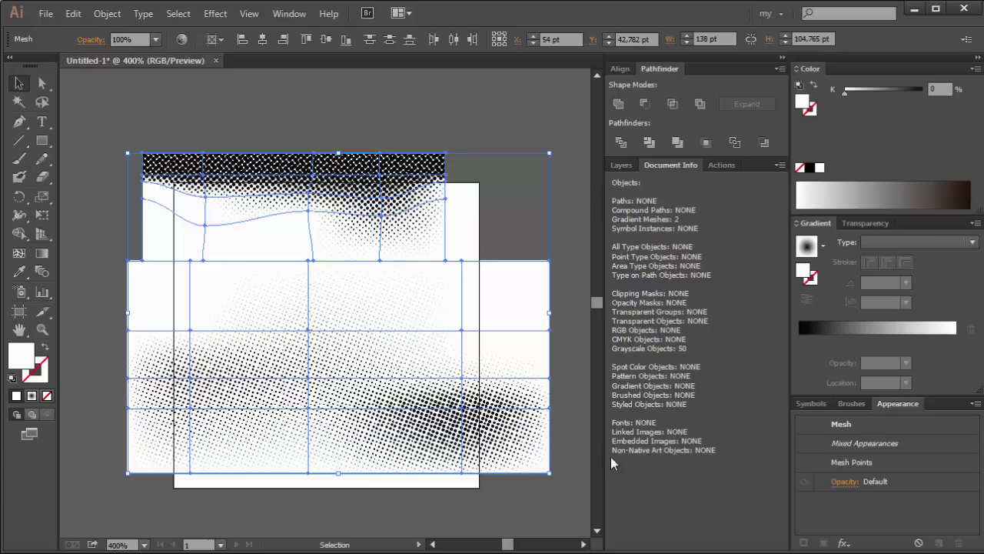
click(509, 189)
click(378, 319)
- Expand the halftone mesh's appearance into an image, try resizing it, then undo
click(107, 13)
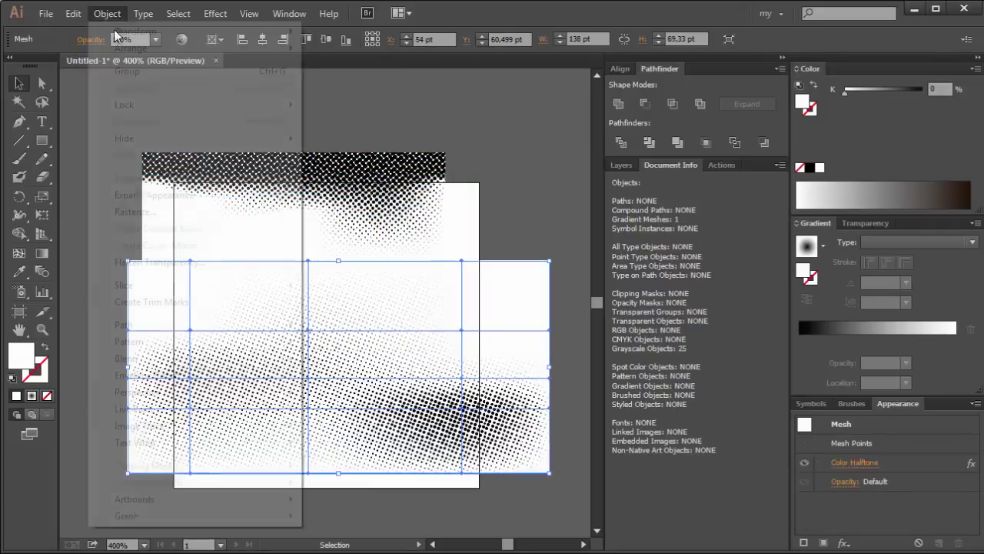
click(174, 195)
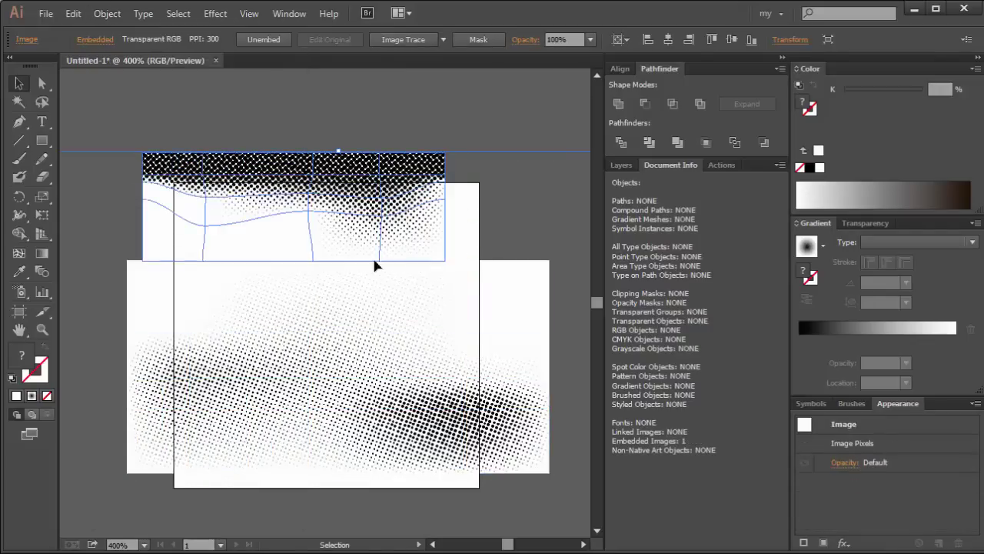
drag(369, 378, 326, 294)
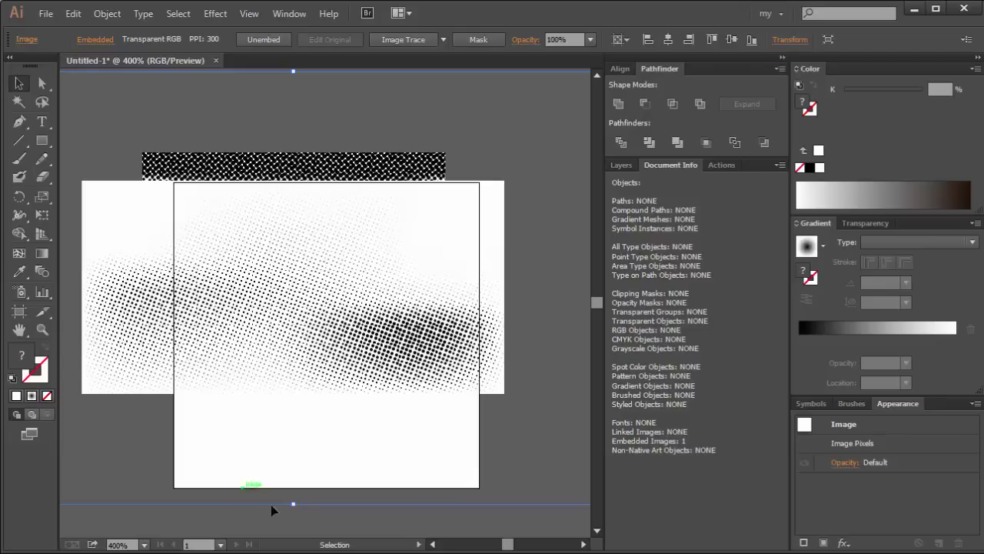
drag(294, 504, 293, 419)
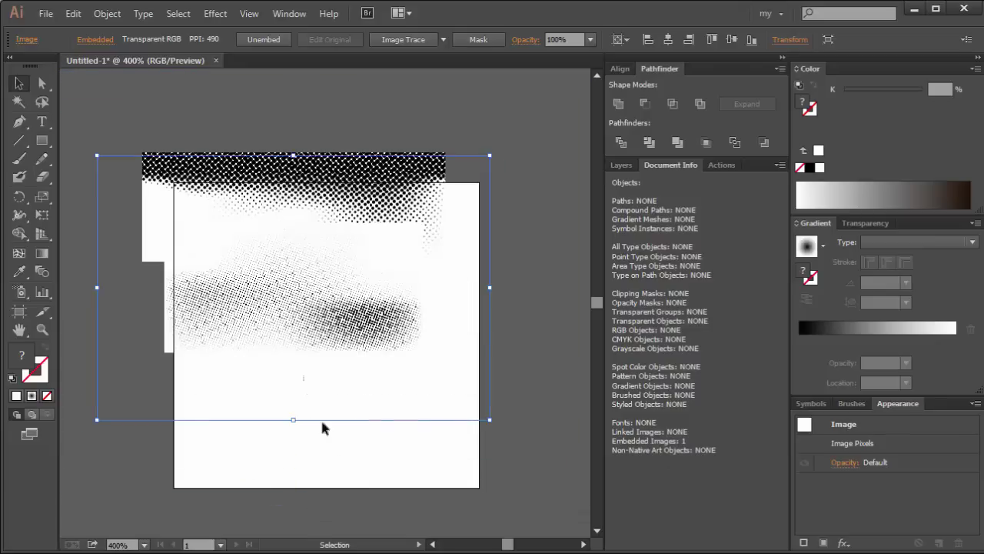
key(ctrl+z)
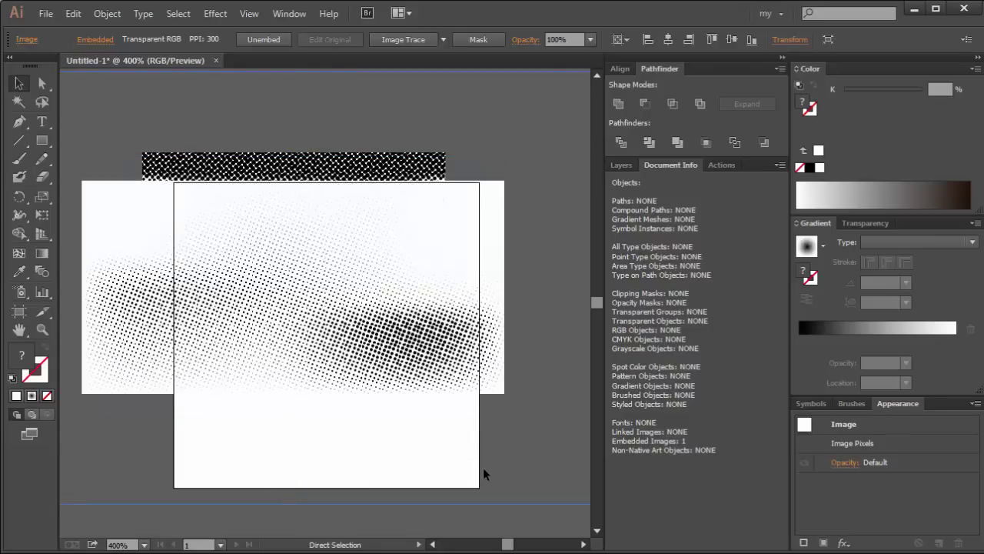
- Undo the expansion, then select all the halftone artwork and delete it
drag(483, 468, 476, 471)
key(ctrl+z)
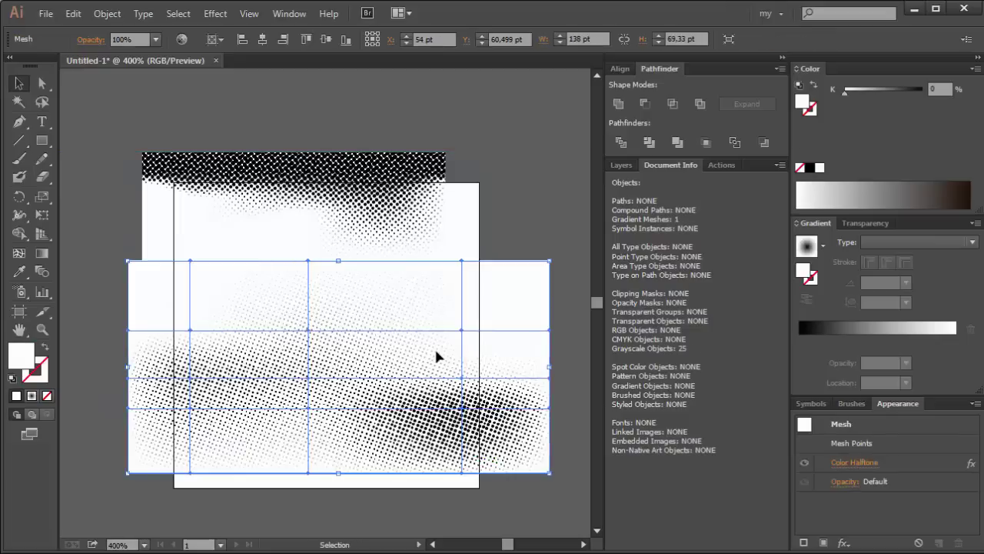
drag(434, 347, 429, 358)
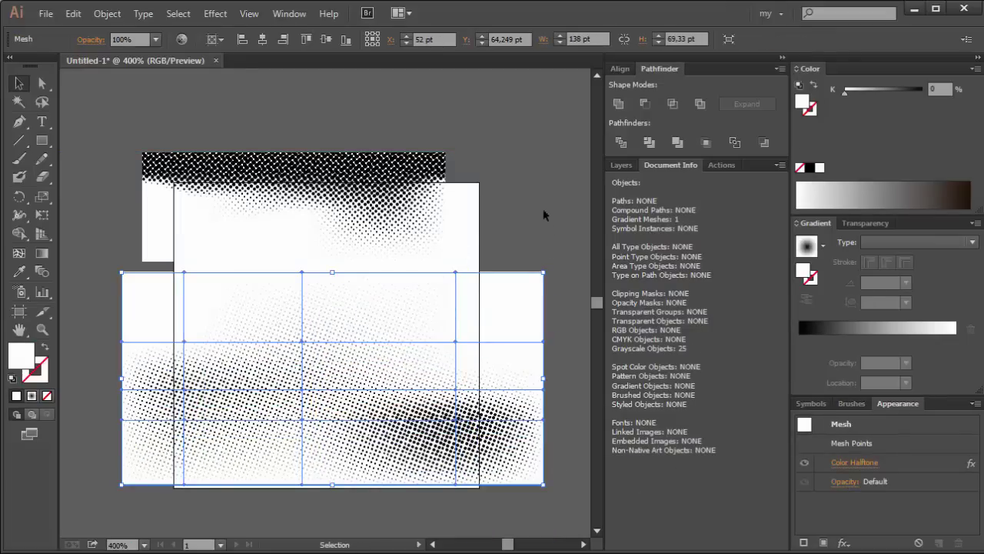
key(ctrl+a)
key(Delete)
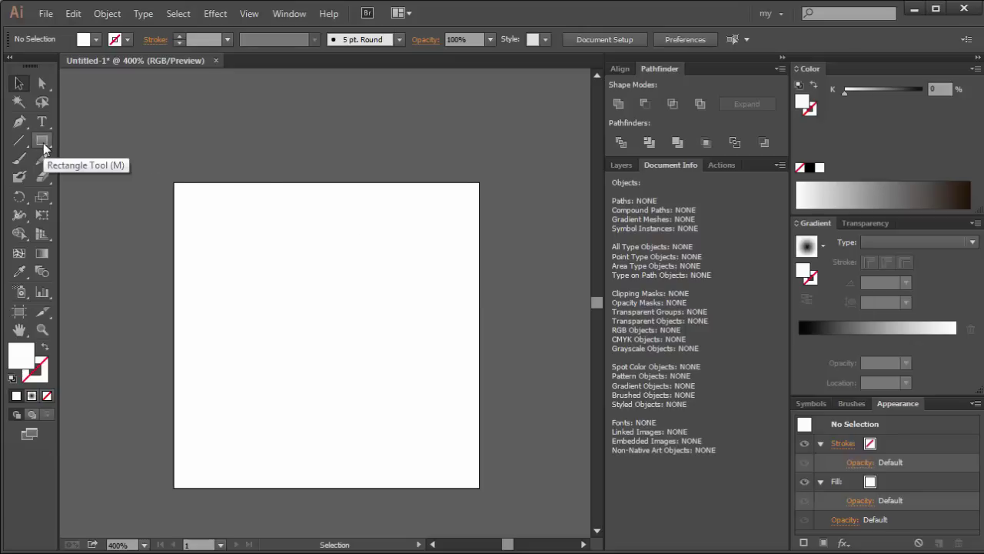
- Draw a tall narrow ellipse on the artboard's left and drag its side anchor down
drag(42, 142, 131, 176)
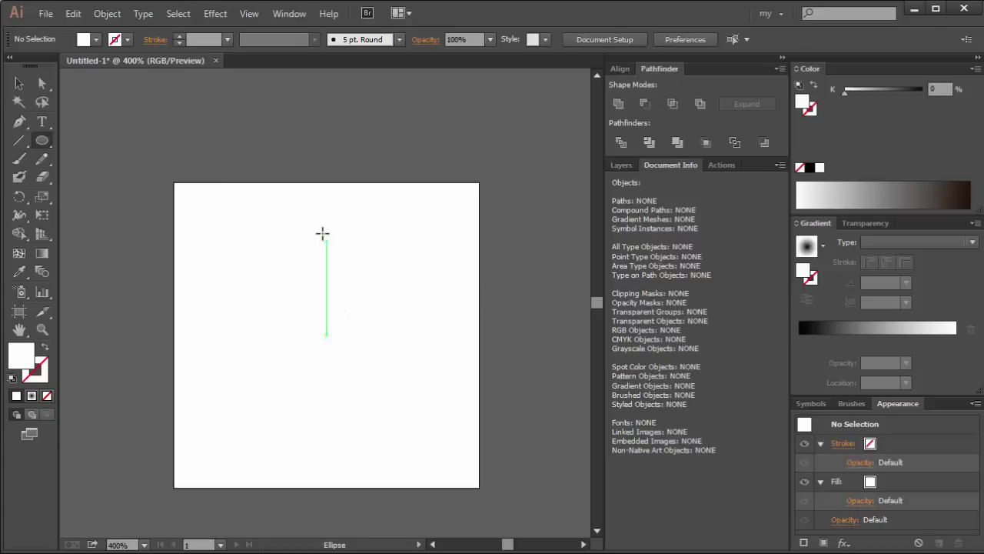
drag(324, 224, 307, 447)
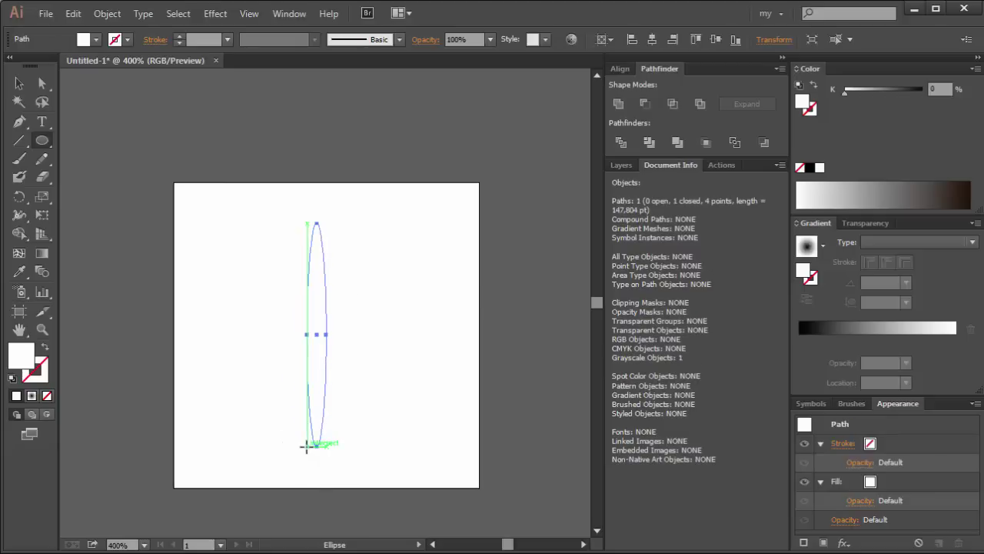
click(20, 85)
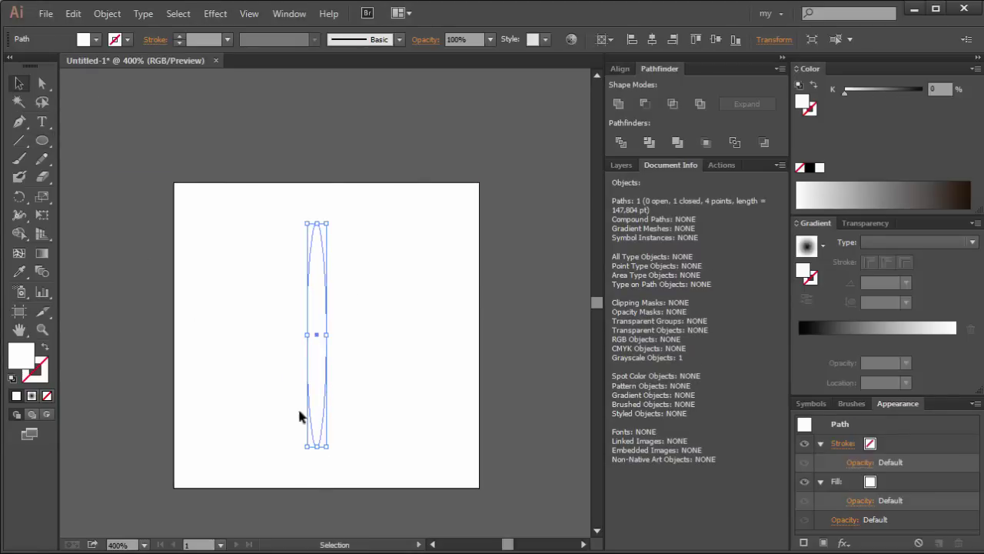
key(a)
click(308, 334)
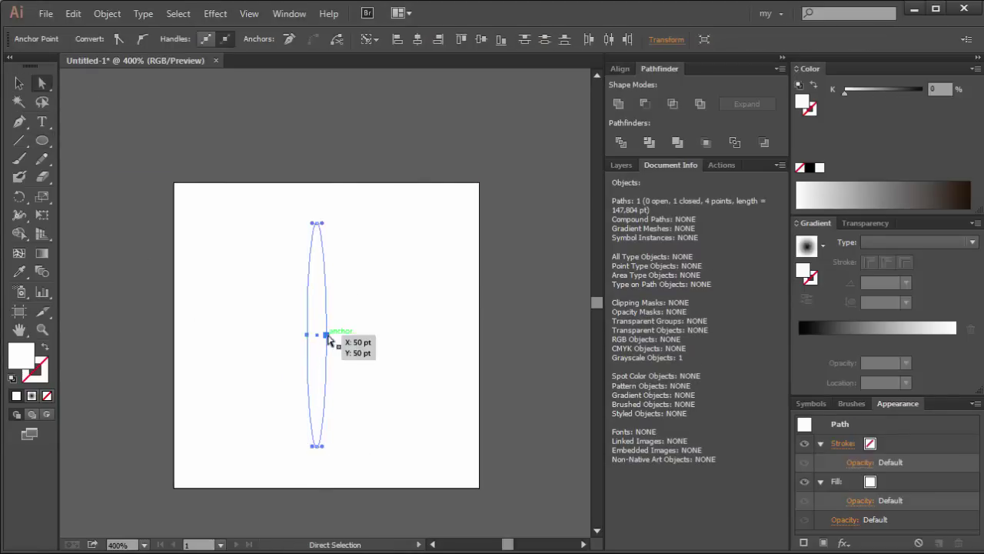
drag(324, 337, 323, 380)
- Fill the ellipse with a gradient, recolour a stop dull dark green, remove the black stop, make it Linear
click(18, 84)
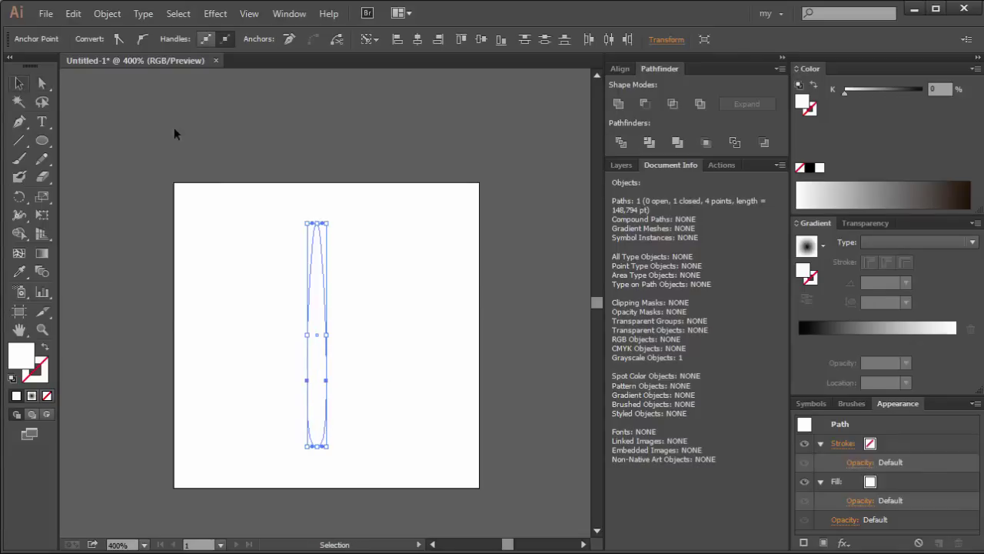
click(836, 328)
click(836, 341)
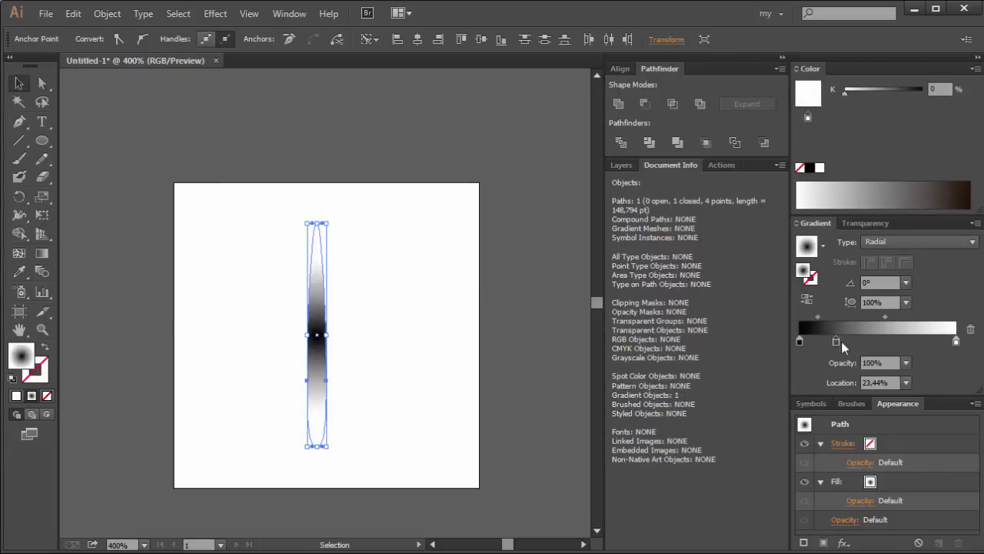
click(978, 68)
click(852, 131)
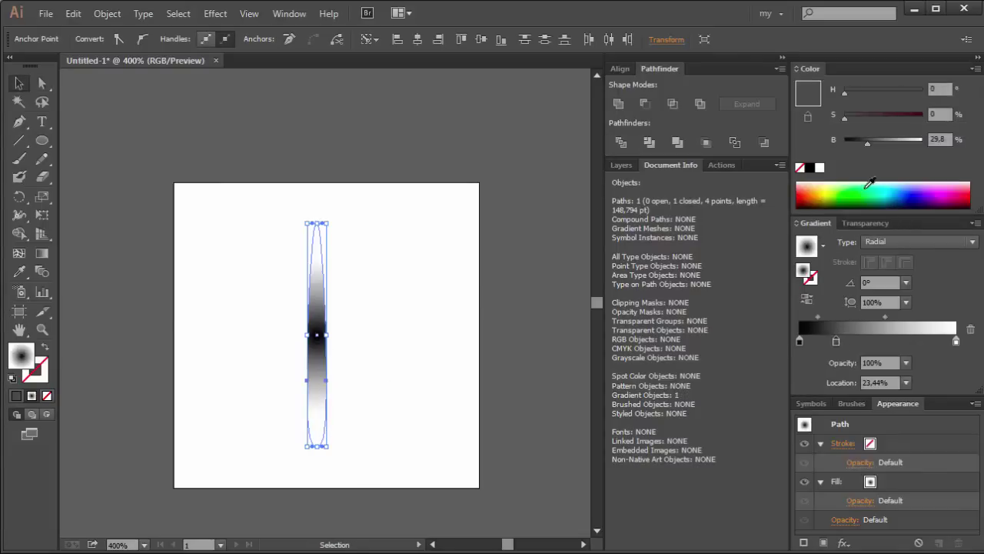
click(847, 196)
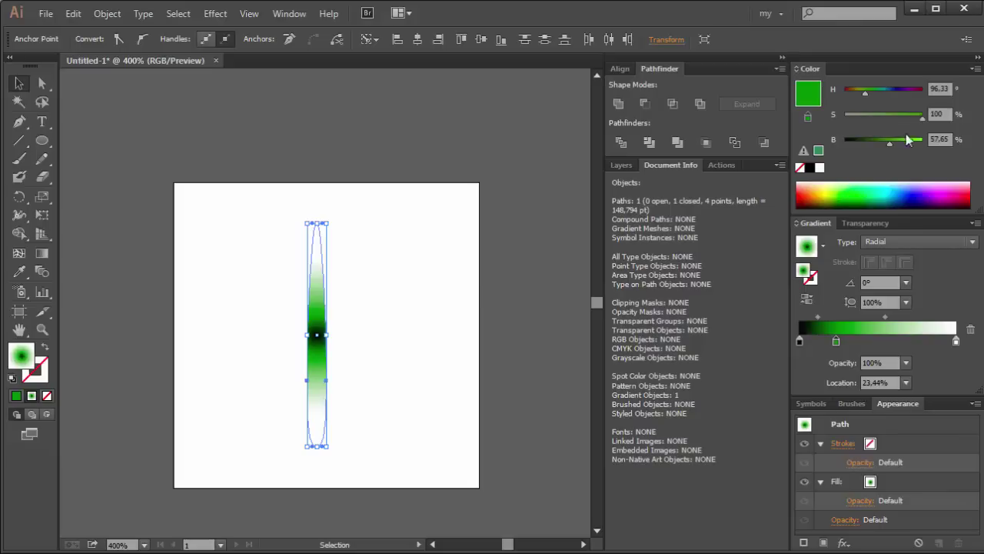
drag(909, 118, 873, 143)
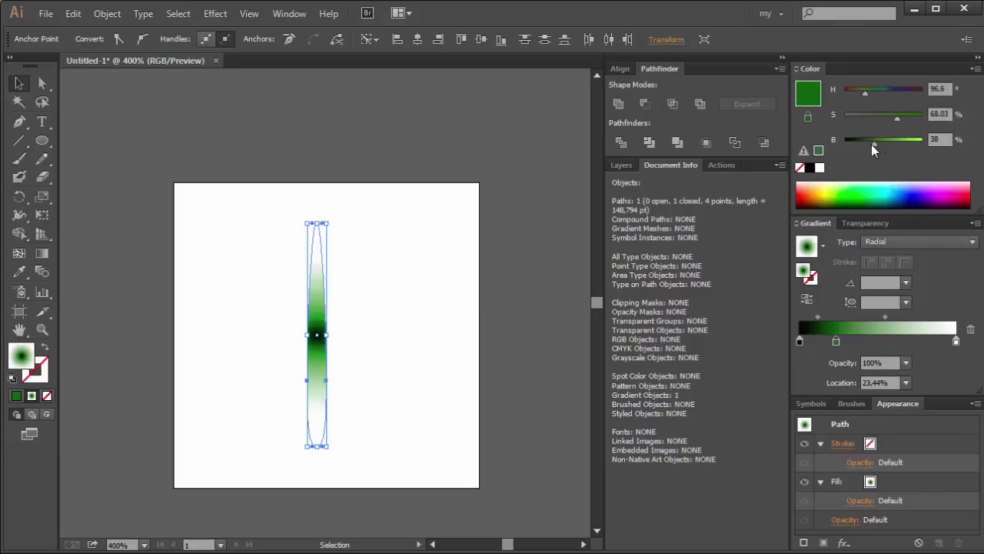
drag(800, 341, 800, 377)
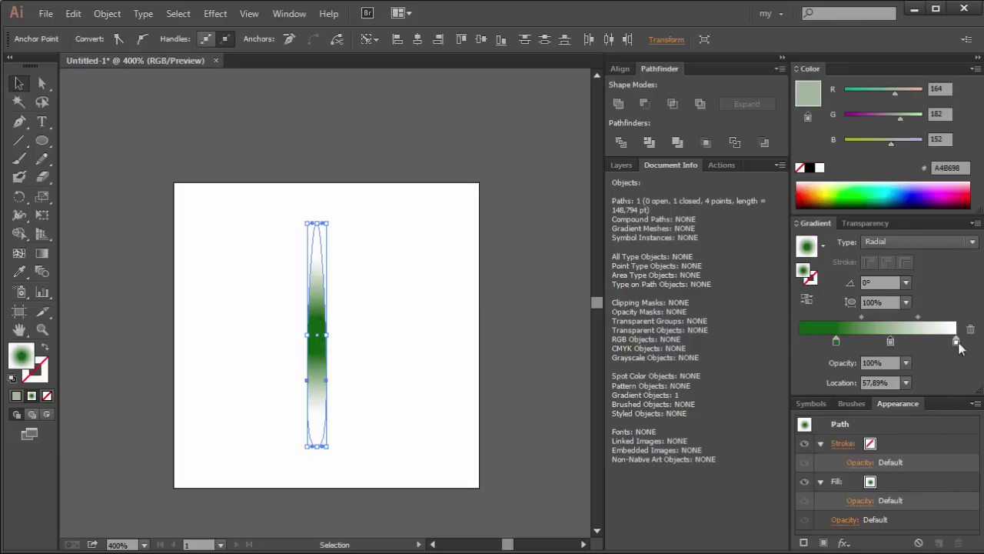
mouse_move(956, 341)
mouse_down()
mouse_move(891, 341)
mouse_move(956, 341)
mouse_up()
click(915, 241)
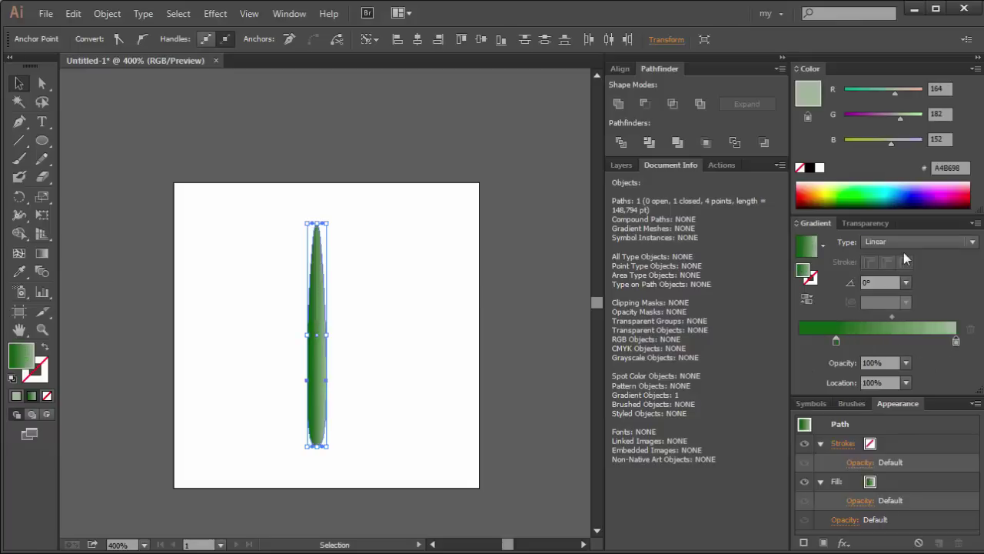
- Run the gradient along the blade, dark at the bottom and light at the top
click(42, 253)
drag(306, 210, 328, 529)
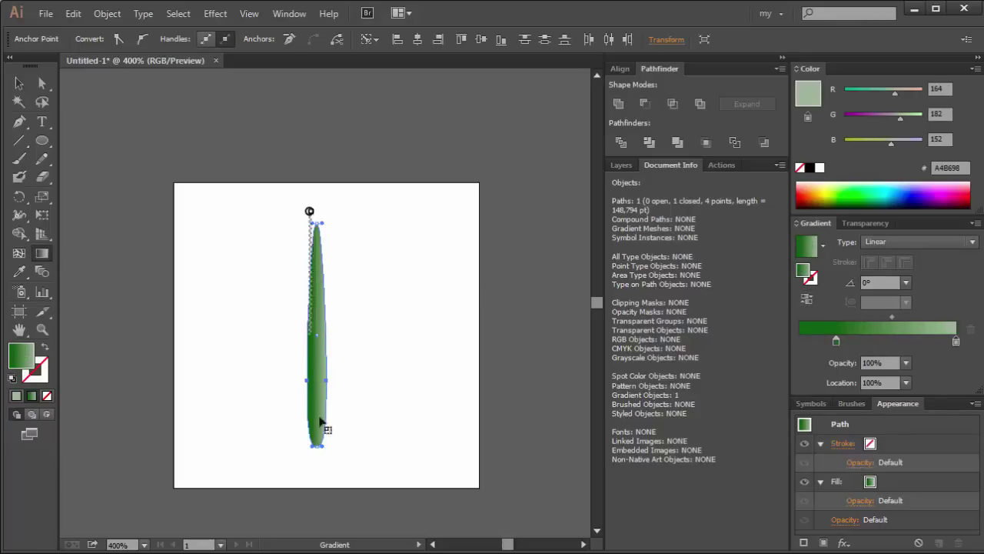
drag(311, 450, 325, 219)
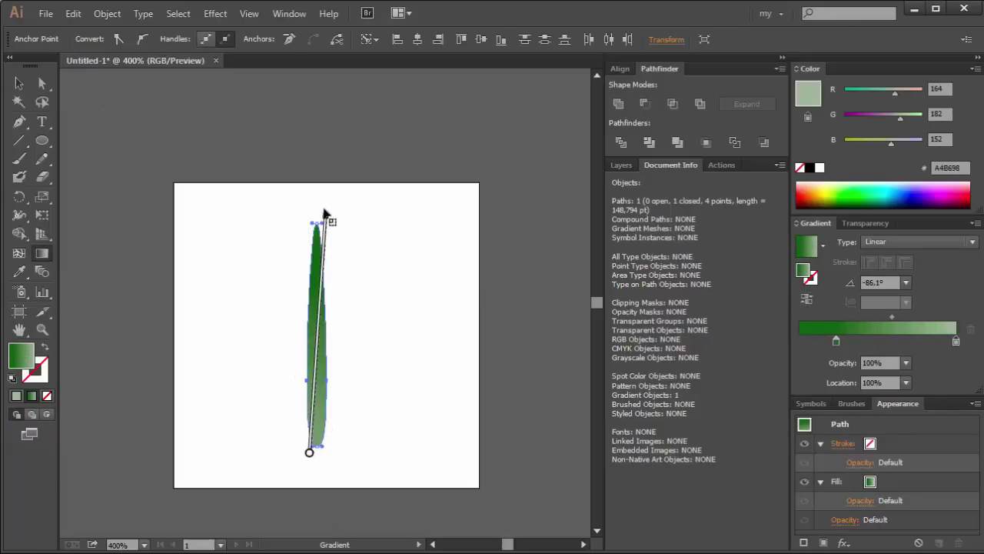
click(20, 83)
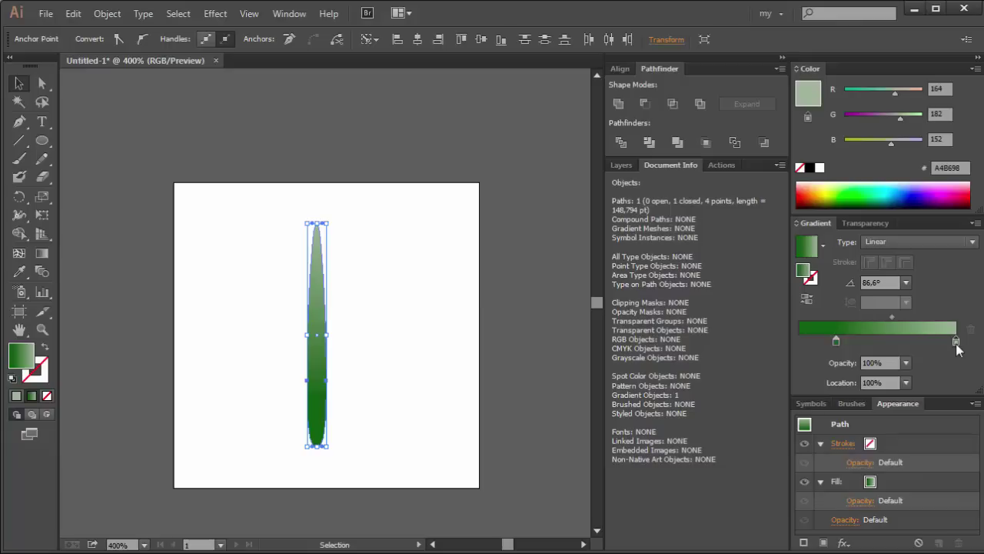
- Tune the end stop to yellow-green, darken the starting green, and shorten the leaf blade
click(852, 193)
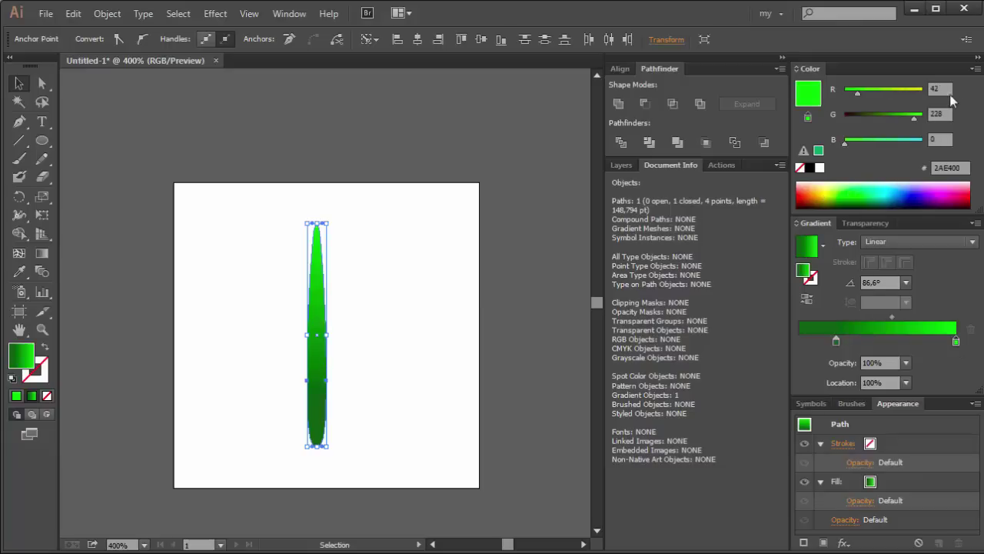
click(978, 69)
click(851, 129)
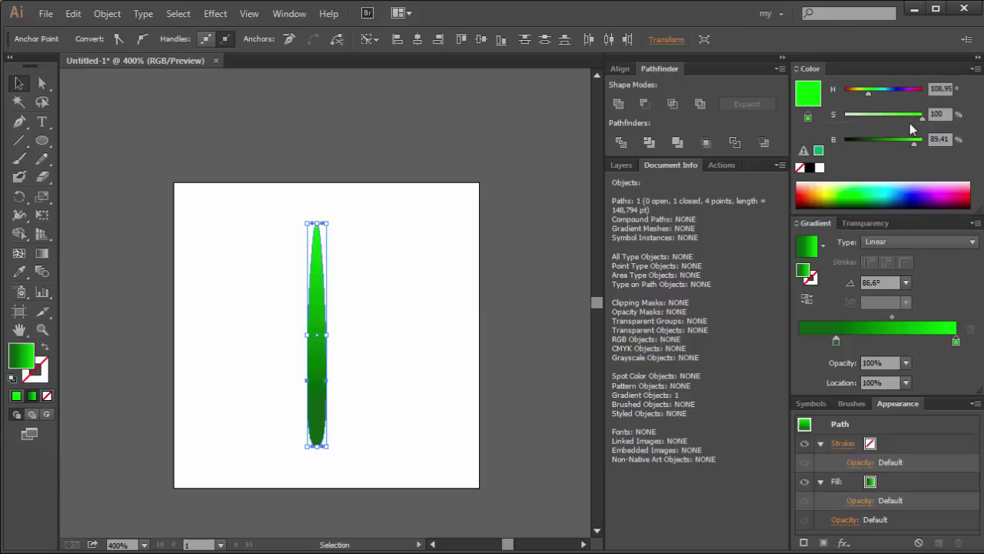
drag(914, 143, 892, 143)
click(862, 95)
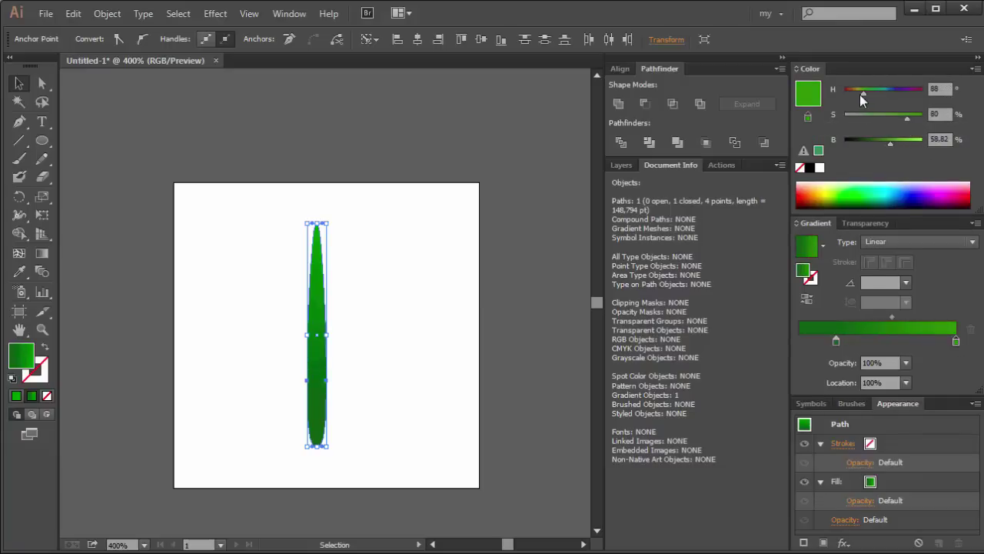
drag(861, 94, 855, 94)
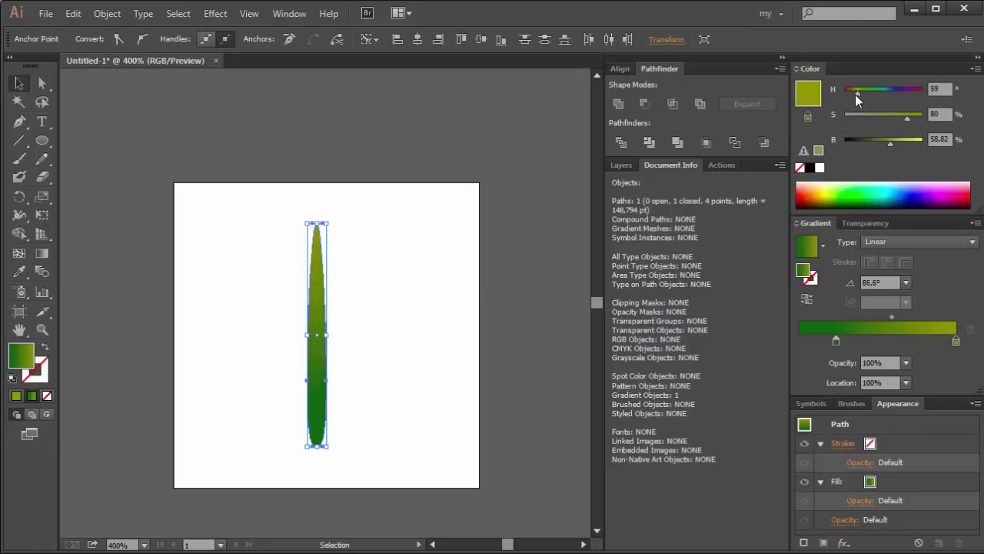
drag(833, 340, 800, 339)
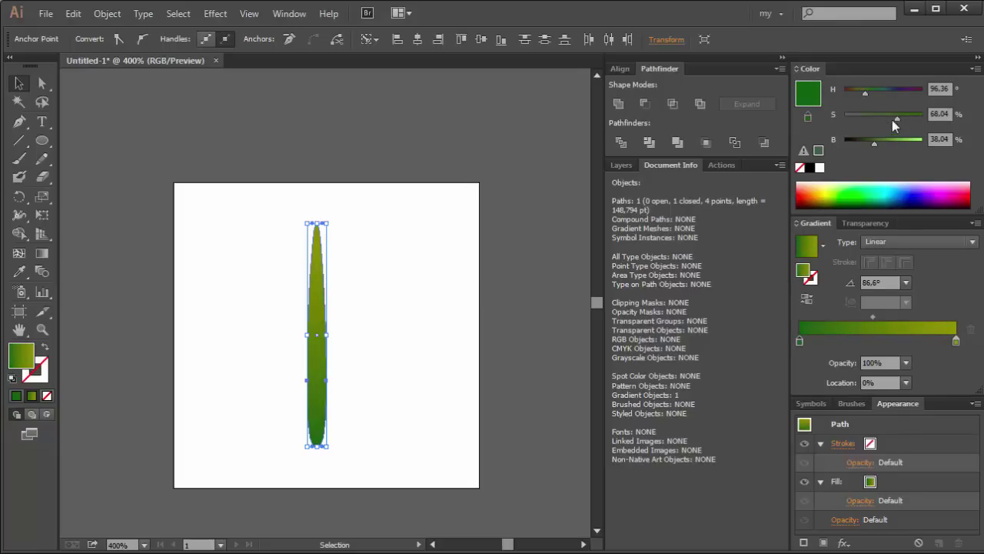
drag(873, 144, 861, 143)
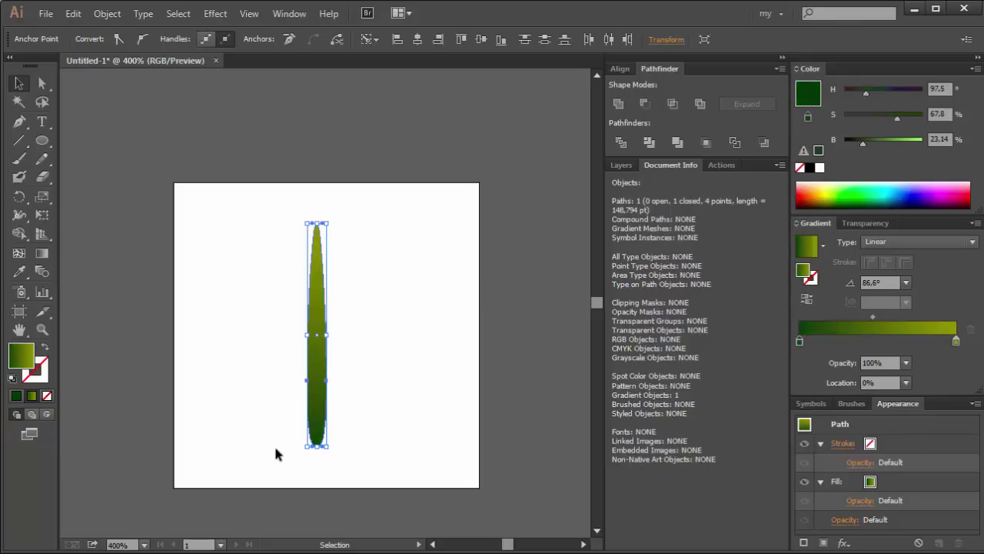
mouse_move(318, 446)
mouse_down()
mouse_move(317, 366)
mouse_move(359, 338)
mouse_up()
- Add an almost black-green middle stop to the copied leaf's gradient to darken it
drag(801, 342, 830, 341)
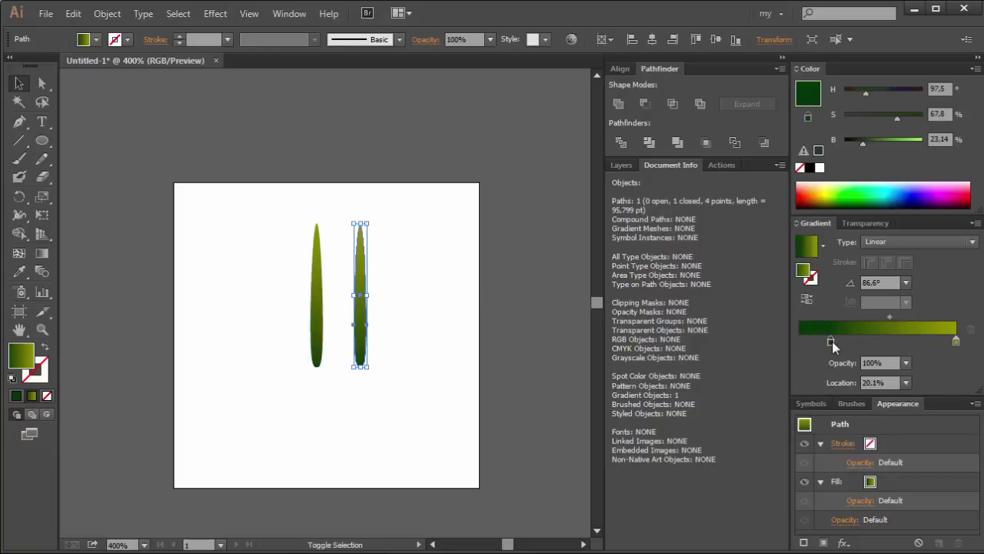
drag(861, 144, 852, 289)
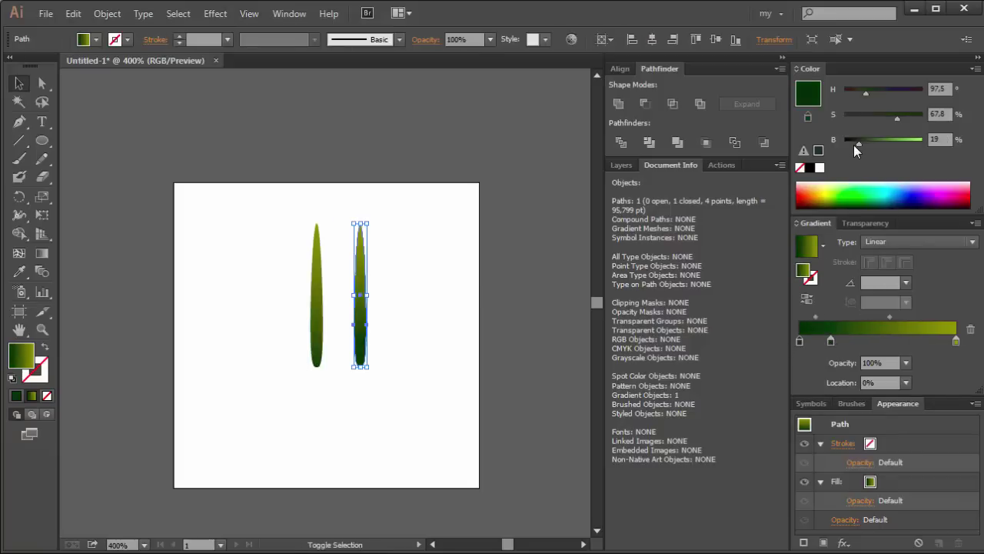
drag(831, 342, 869, 341)
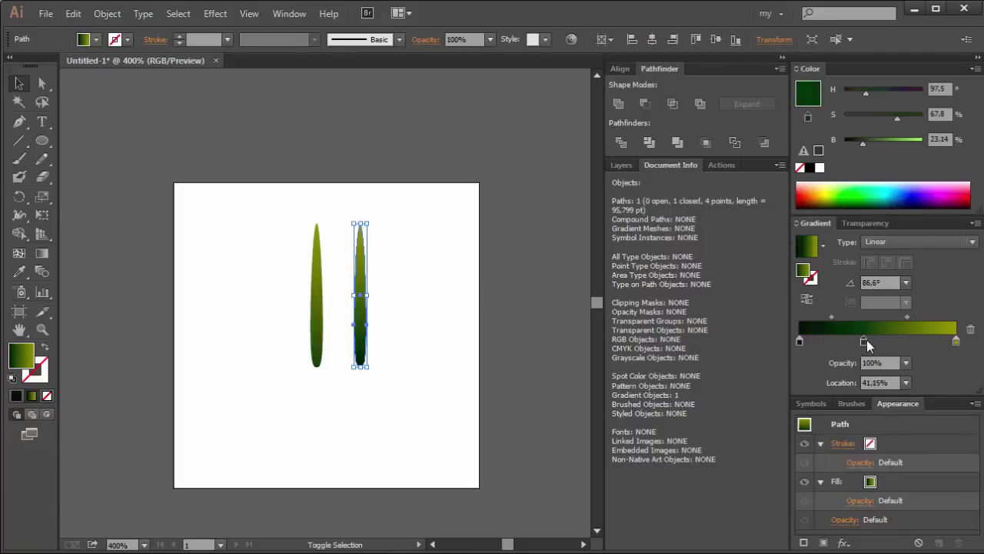
click(415, 350)
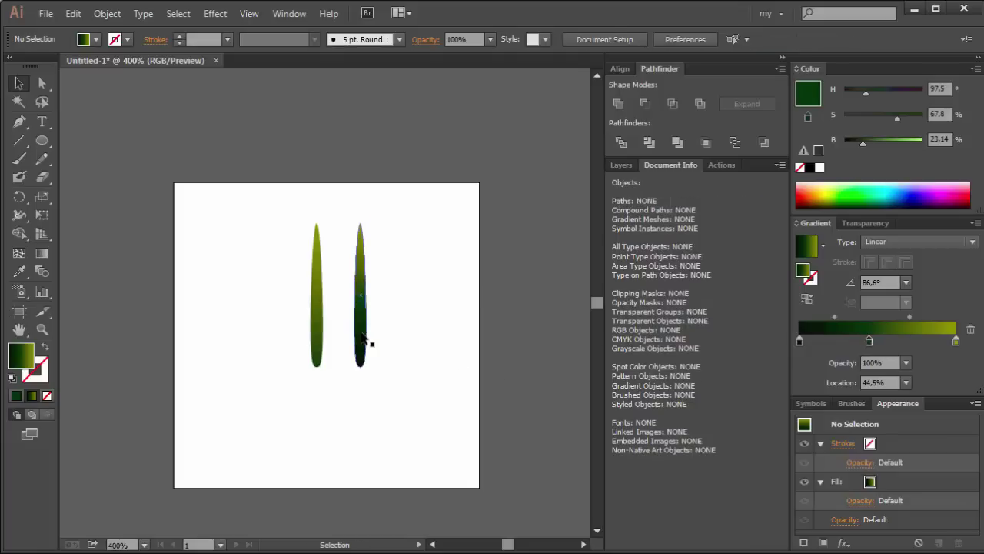
- Copy a leaf further left and give its gradient a paler yellow-green end
click(362, 330)
drag(314, 312, 259, 312)
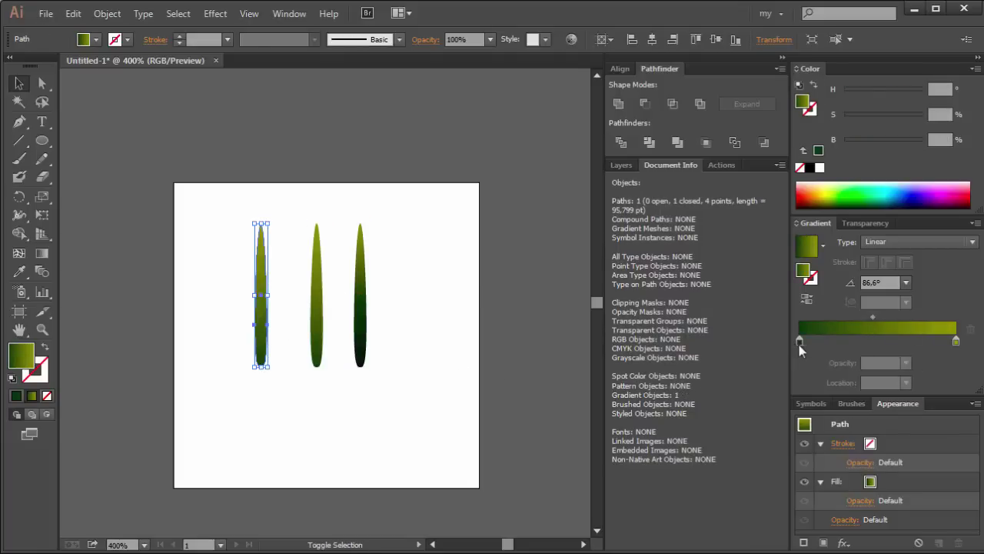
drag(956, 341, 900, 341)
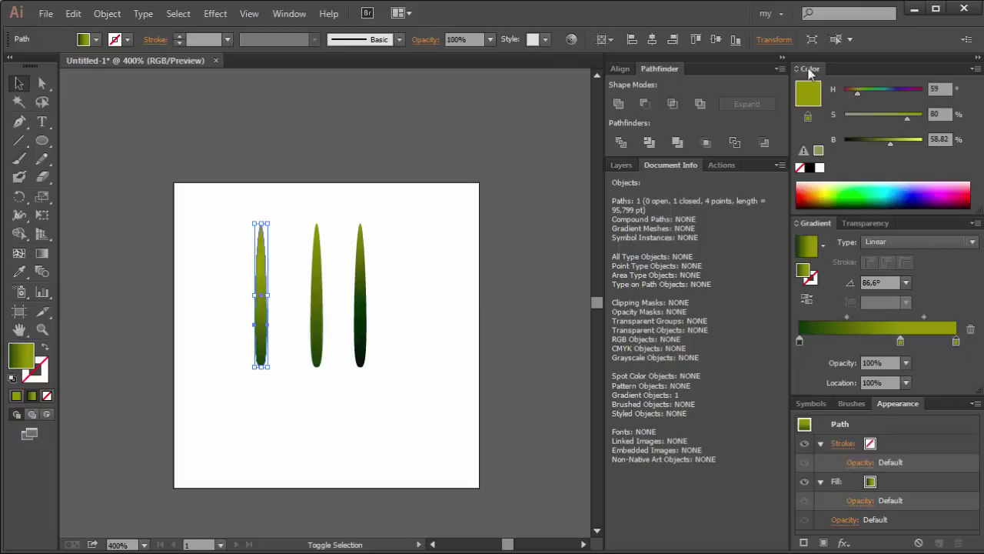
click(902, 140)
drag(902, 113, 888, 117)
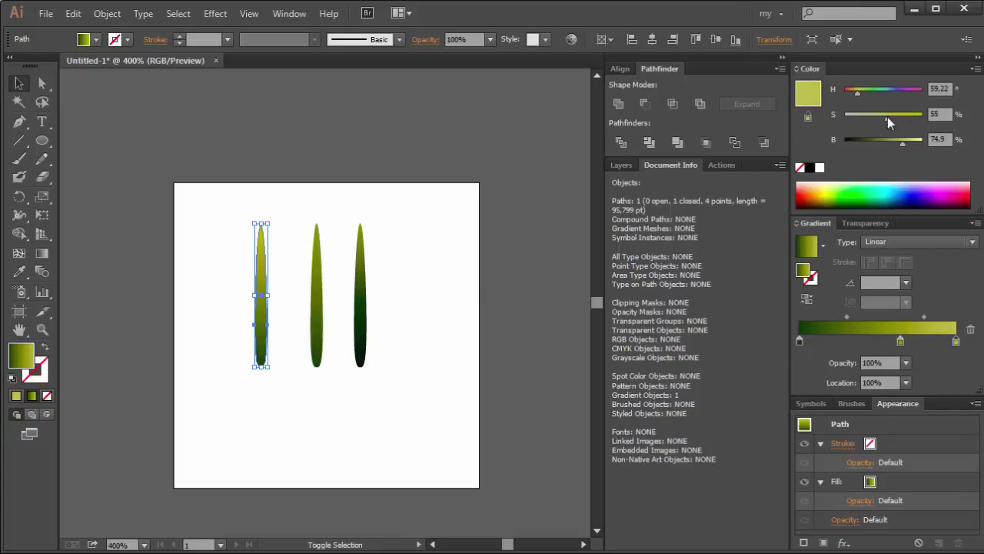
click(879, 120)
- Brighten the end colour, shorten all three leaves, and place a copy of them below
click(914, 139)
click(418, 301)
drag(408, 236, 176, 376)
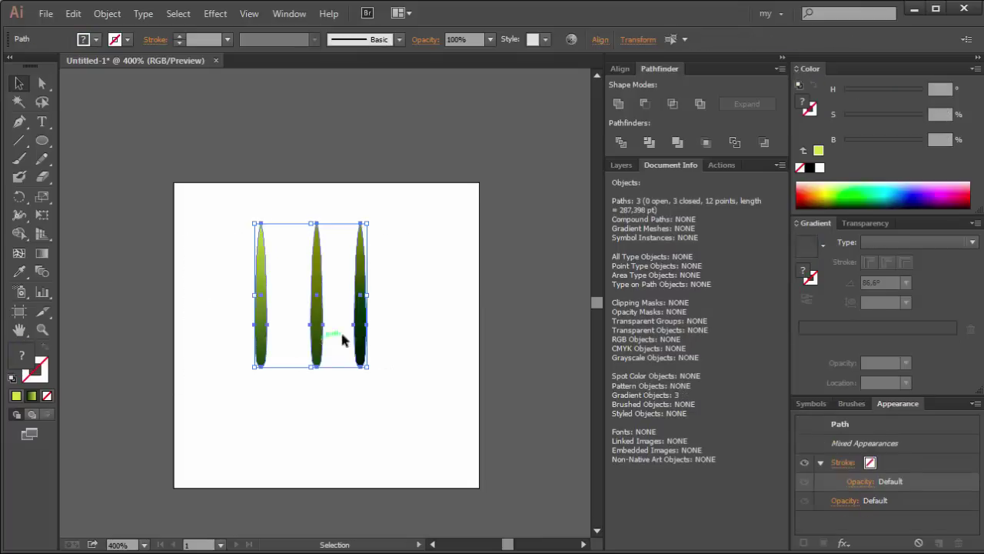
mouse_move(311, 369)
mouse_down()
mouse_move(308, 305)
mouse_move(311, 312)
mouse_up()
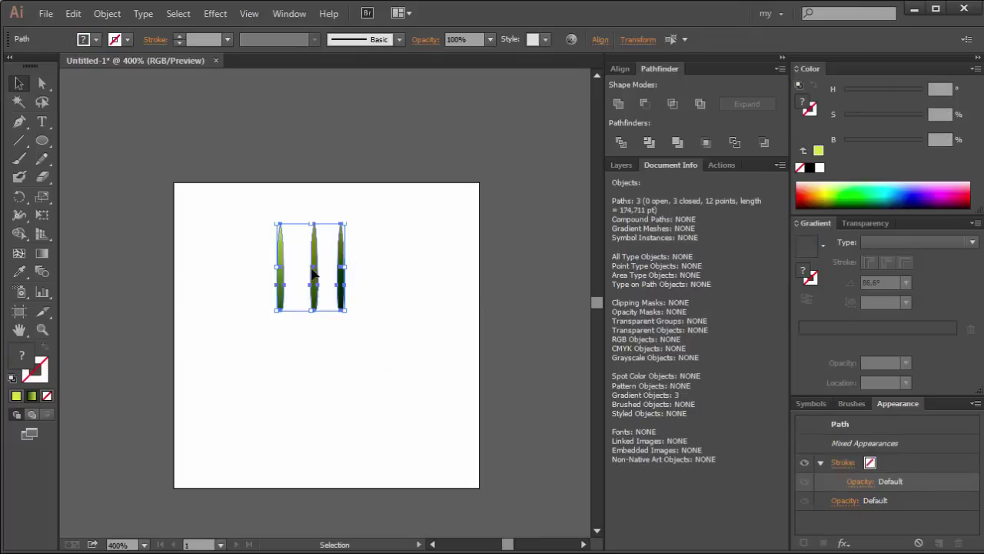
drag(311, 264, 311, 381)
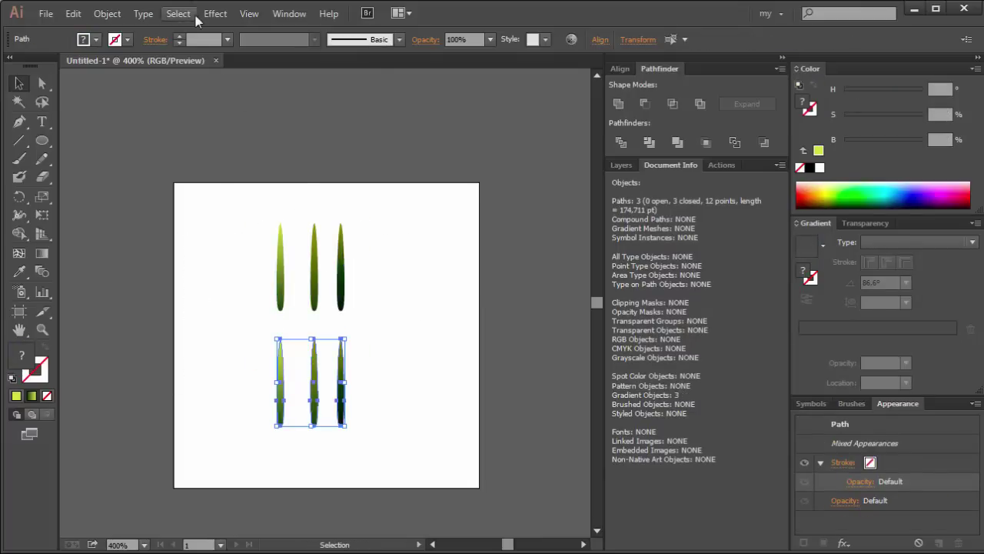
- Apply a vertical Arc warp to the lower copies, expand it, and move them left
click(215, 14)
click(400, 213)
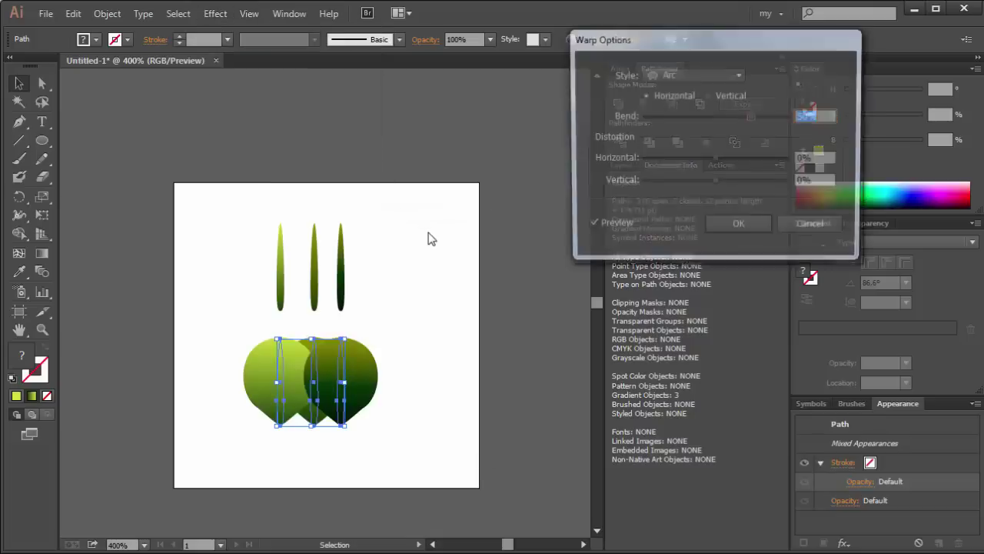
click(722, 93)
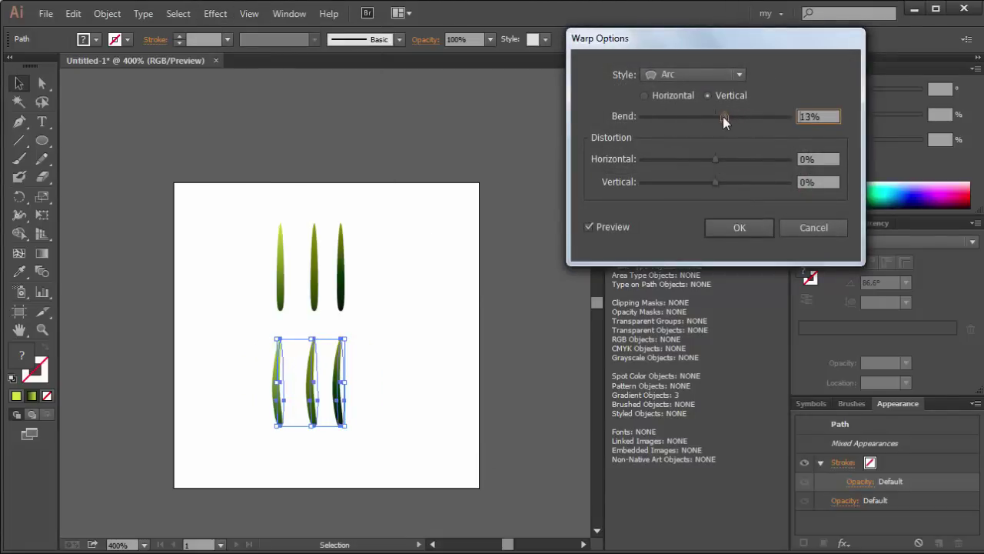
key(Return)
click(107, 13)
click(131, 193)
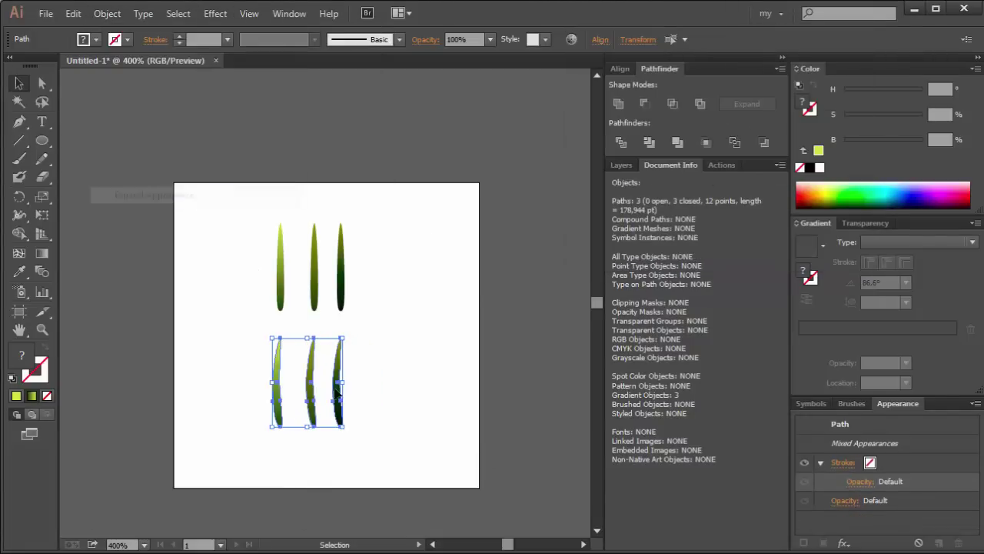
drag(338, 398, 178, 316)
- Move the top three leaves down and Arc-warp them with bend -18% and distortions -14%/33%
drag(339, 231, 343, 331)
click(215, 14)
mouse_move(233, 211)
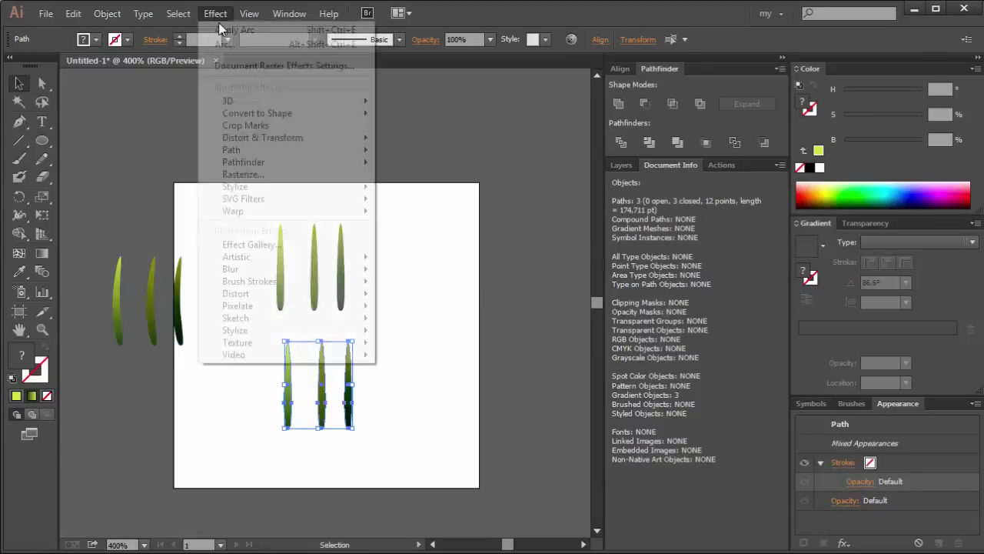
click(404, 213)
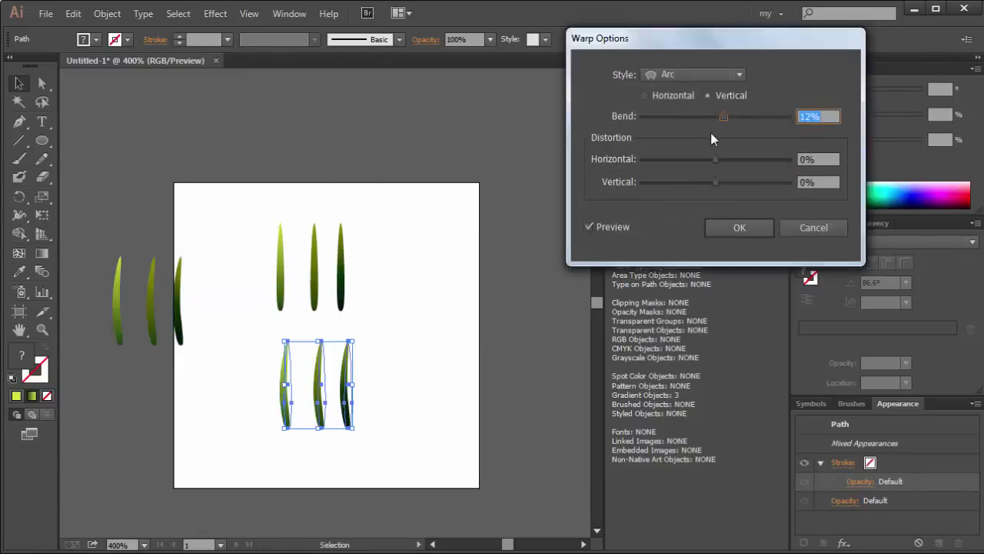
drag(715, 117, 701, 116)
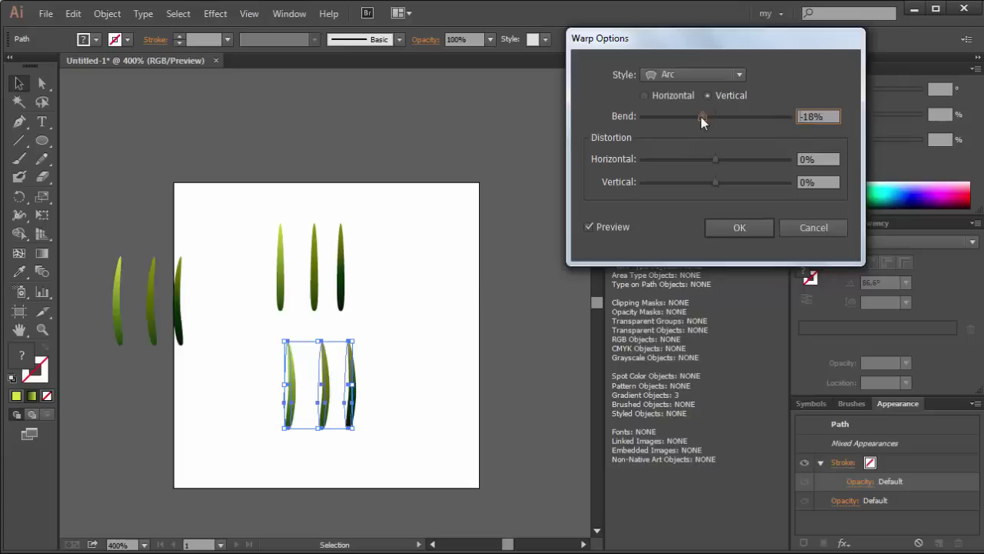
click(716, 160)
mouse_move(717, 164)
mouse_down()
mouse_move(730, 161)
mouse_move(700, 160)
mouse_move(719, 183)
mouse_move(739, 179)
mouse_up()
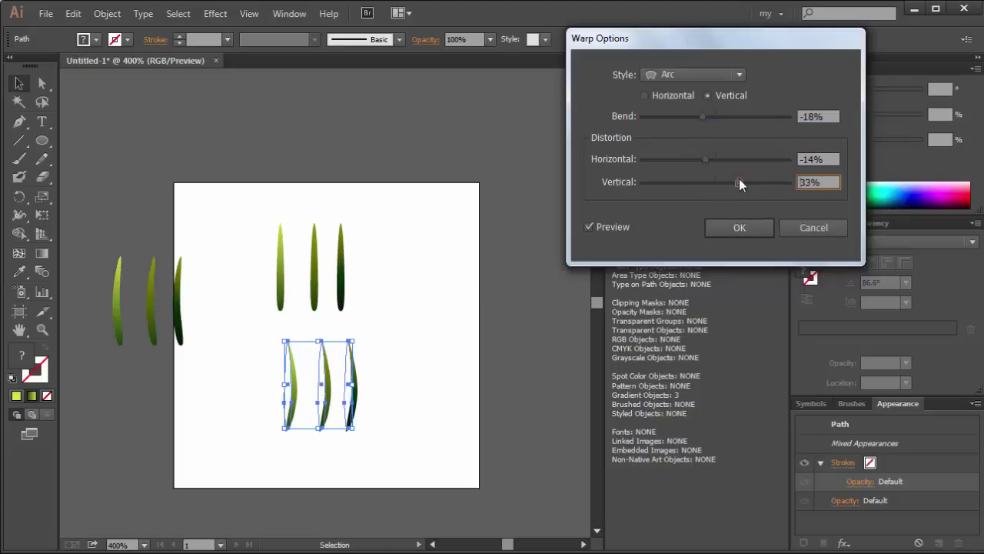
click(738, 227)
click(107, 14)
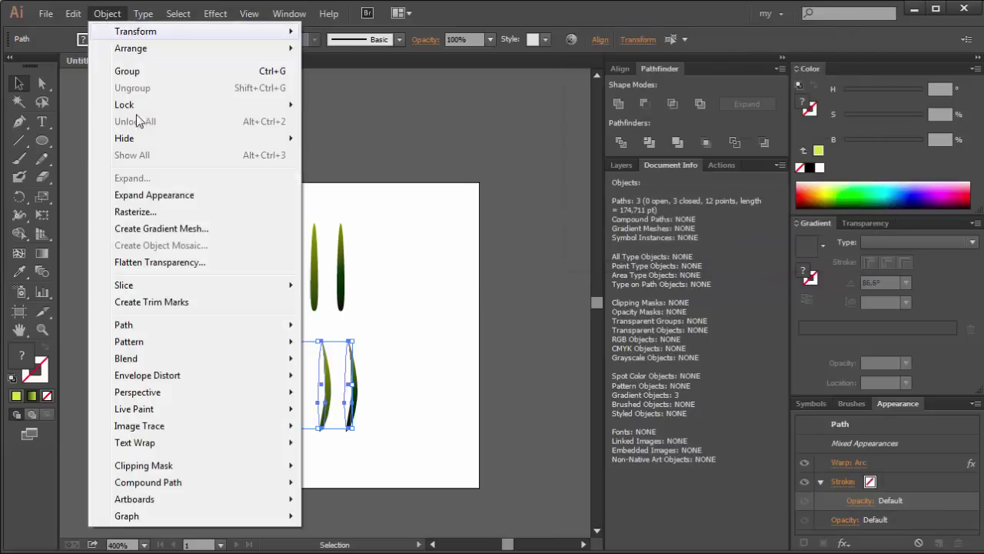
- Expand the warped blades into paths and lift the three straight blades to the artboard top
click(154, 195)
click(287, 389)
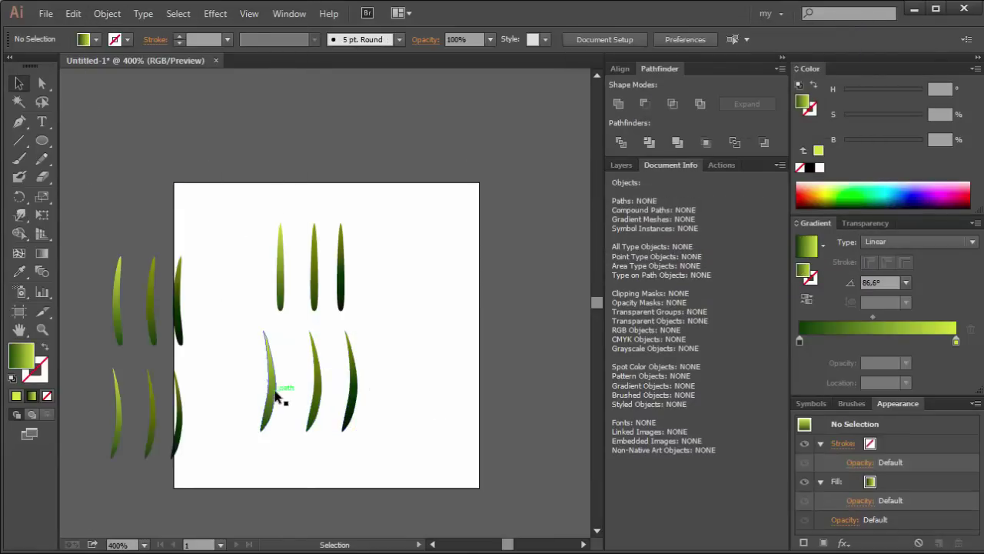
drag(286, 429, 285, 432)
click(223, 401)
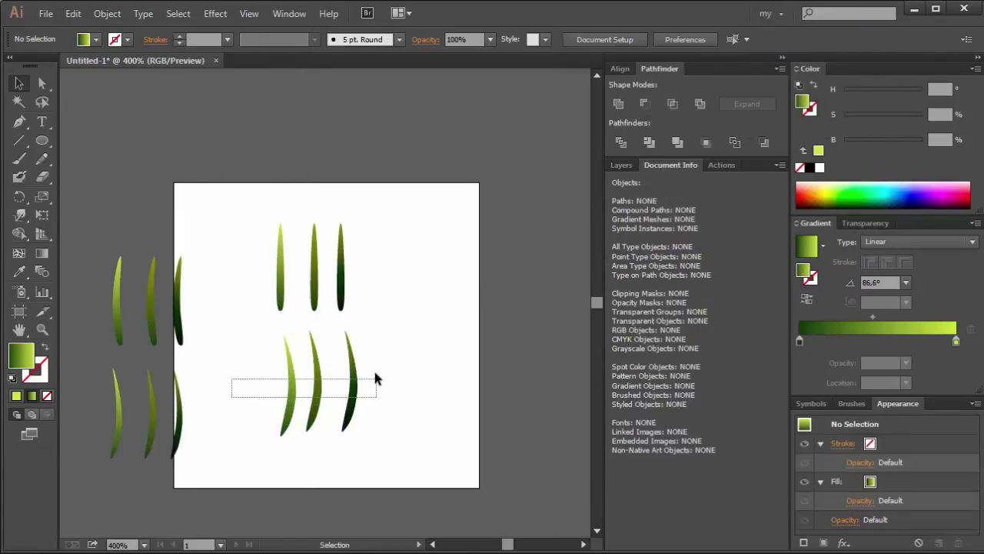
drag(375, 373, 376, 379)
drag(341, 284, 397, 299)
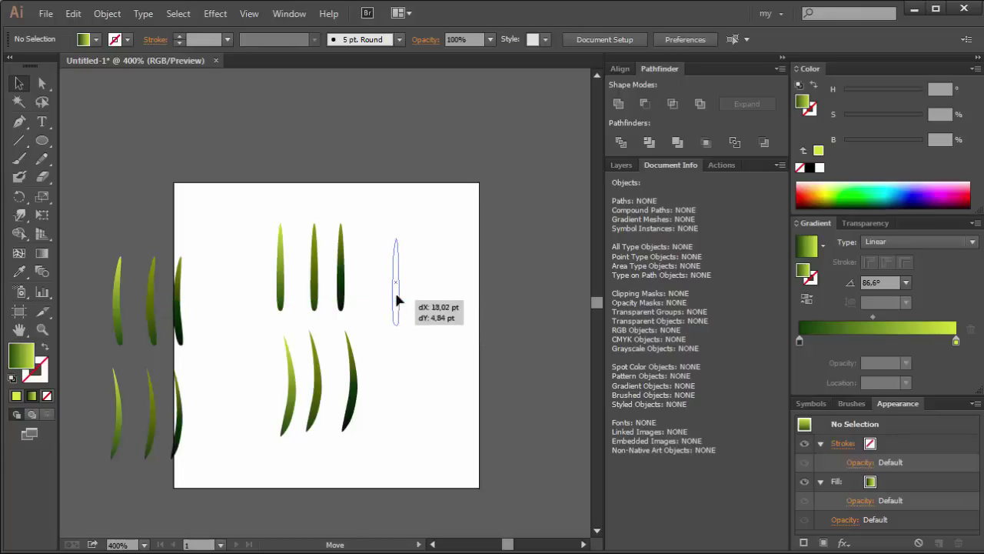
drag(266, 262, 407, 277)
drag(314, 279, 315, 181)
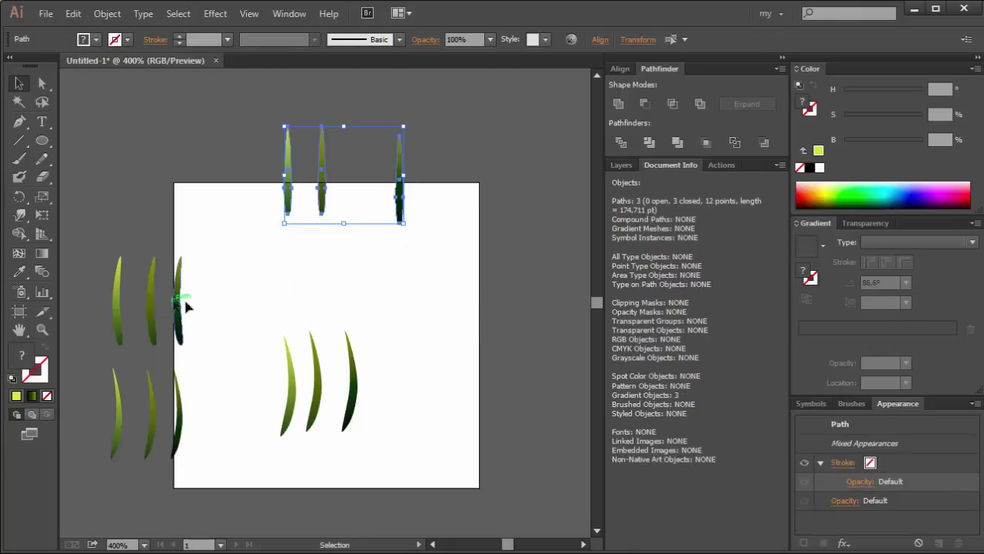
- Gather the curved blades into an overlapping tuft on the artboard's right
drag(184, 305, 406, 326)
drag(356, 400, 386, 351)
drag(187, 410, 398, 315)
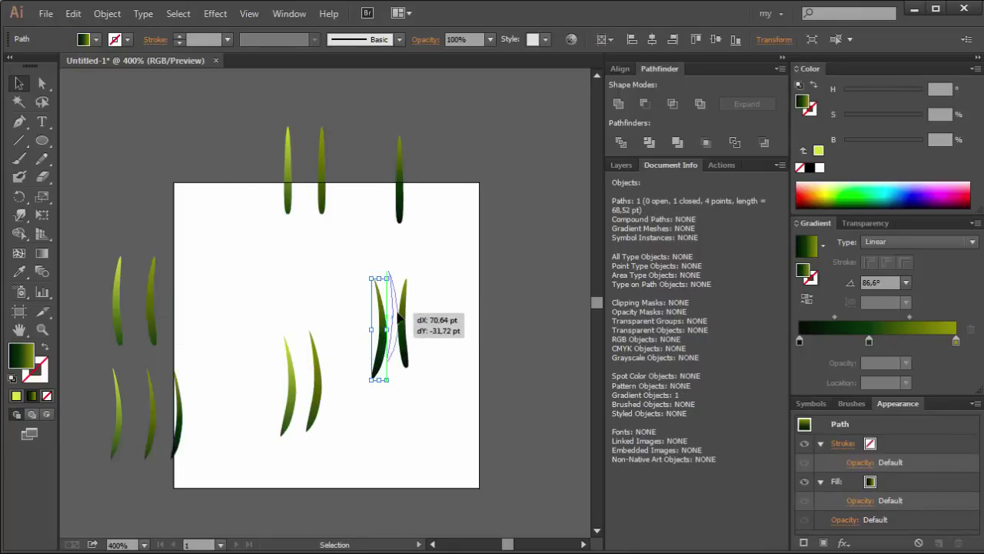
mouse_move(397, 316)
mouse_down()
mouse_move(393, 385)
mouse_move(424, 358)
mouse_up()
key(ctrl+shift+a)
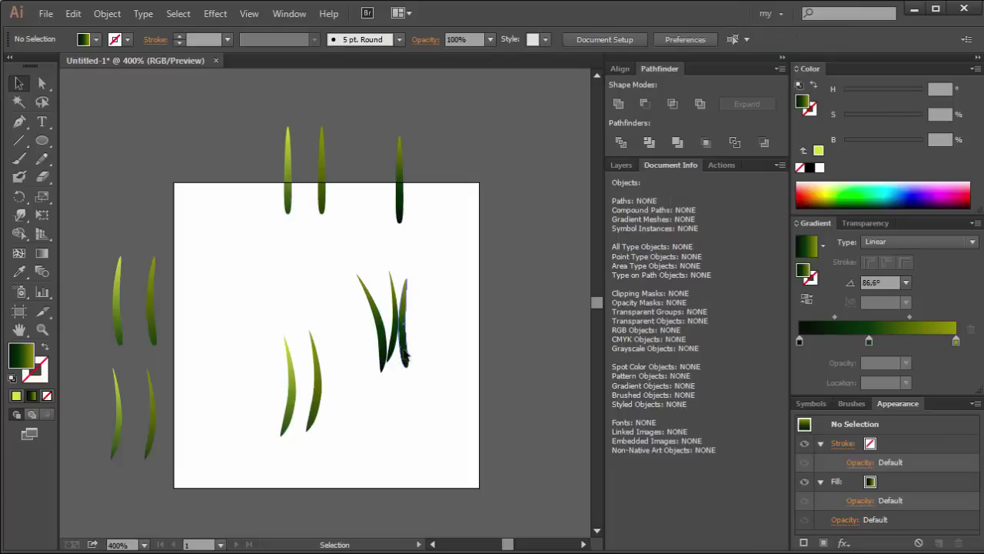
click(412, 282)
- Tilt the right blade rightward and move more blades into the right-side cluster
mouse_move(421, 274)
mouse_down()
mouse_move(405, 310)
mouse_move(394, 406)
mouse_move(376, 377)
mouse_up()
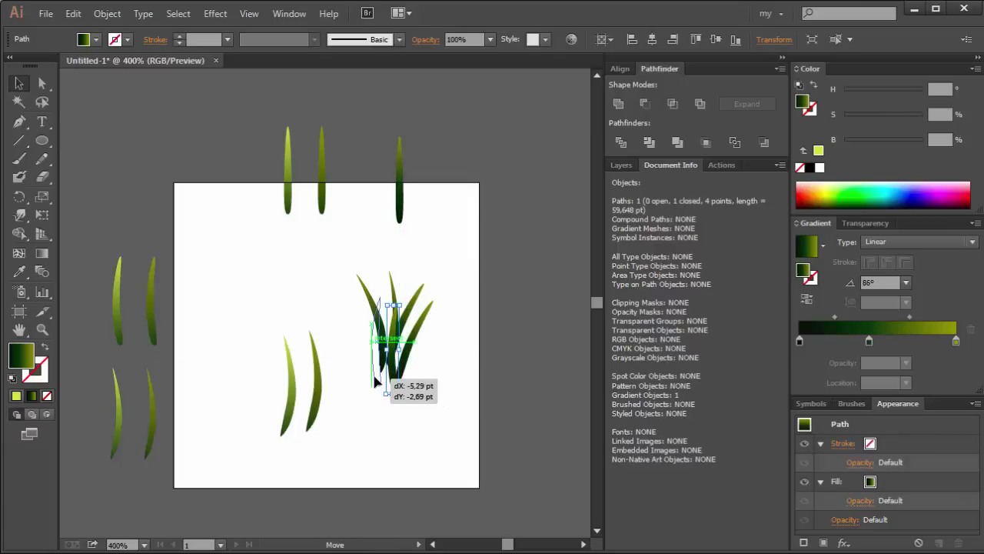
click(162, 341)
drag(154, 336, 393, 389)
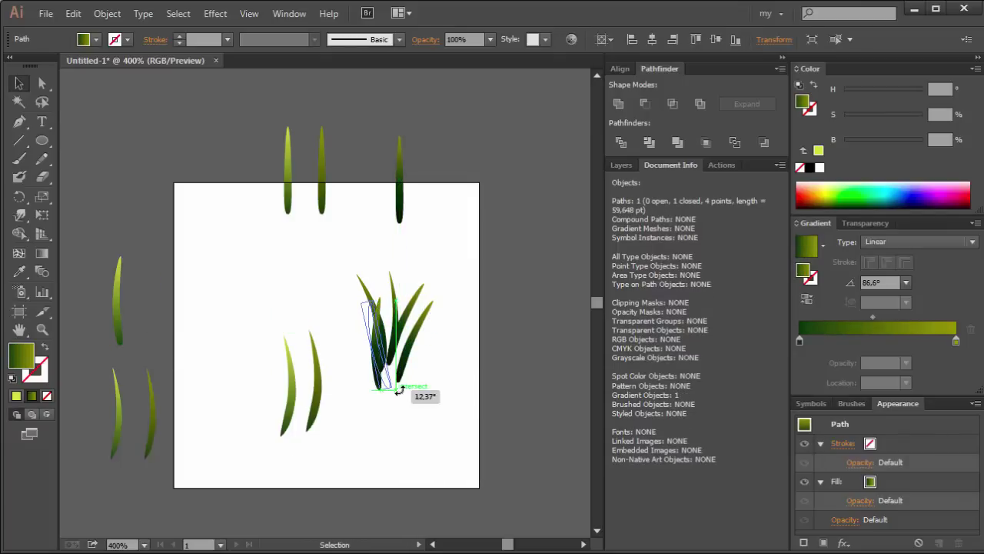
drag(333, 294, 157, 440)
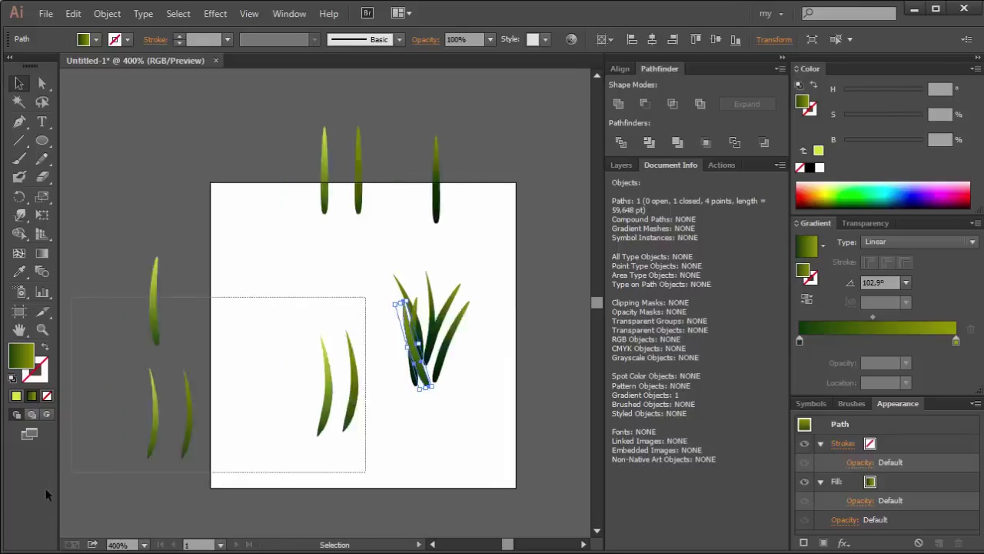
click(582, 545)
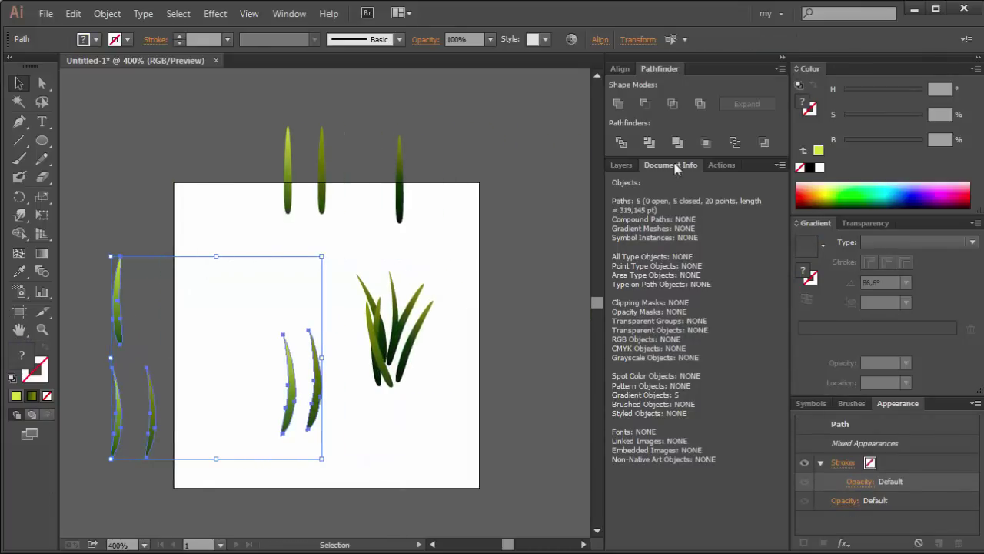
- Group the selected cluster blades and move the group to the bottom of the Layers stack
click(624, 165)
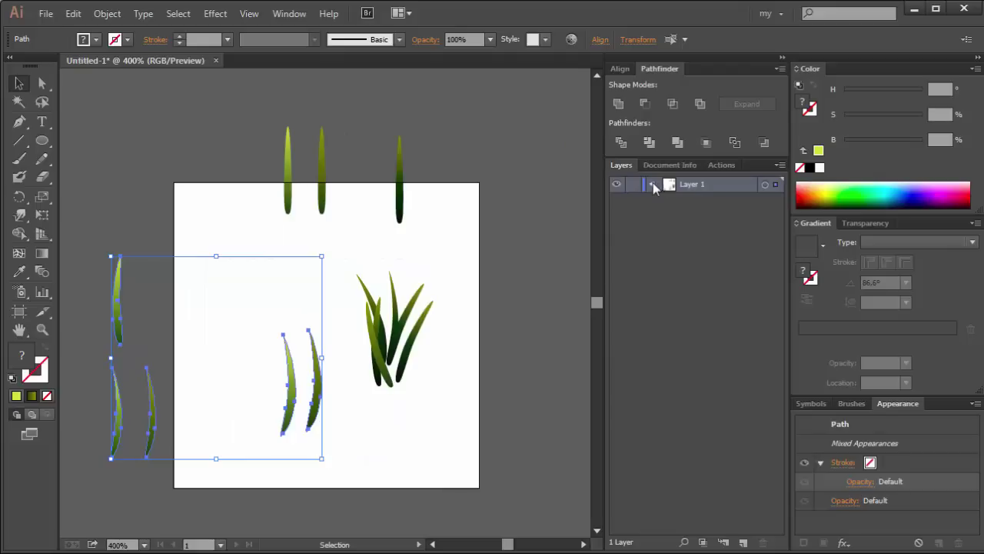
click(652, 185)
drag(397, 385, 255, 346)
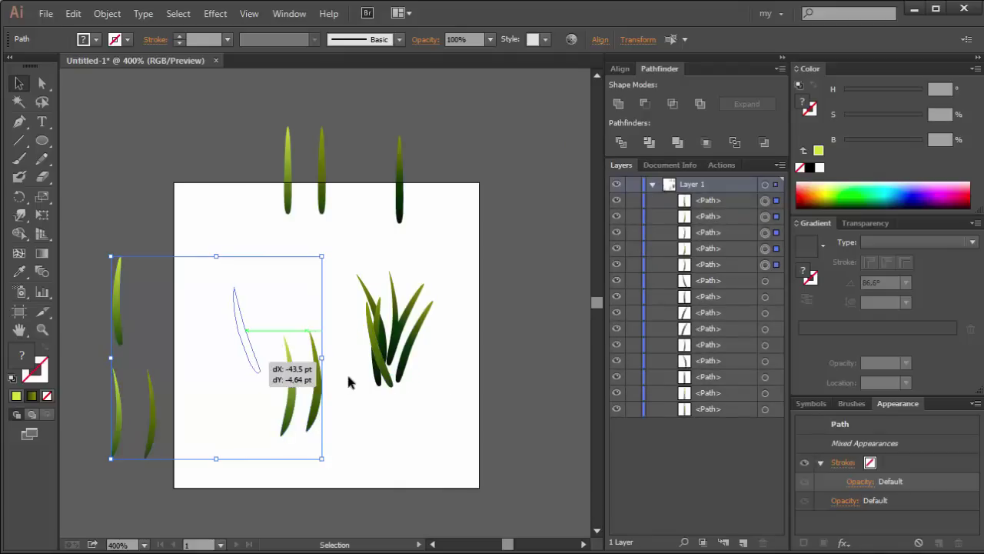
drag(378, 382, 431, 322)
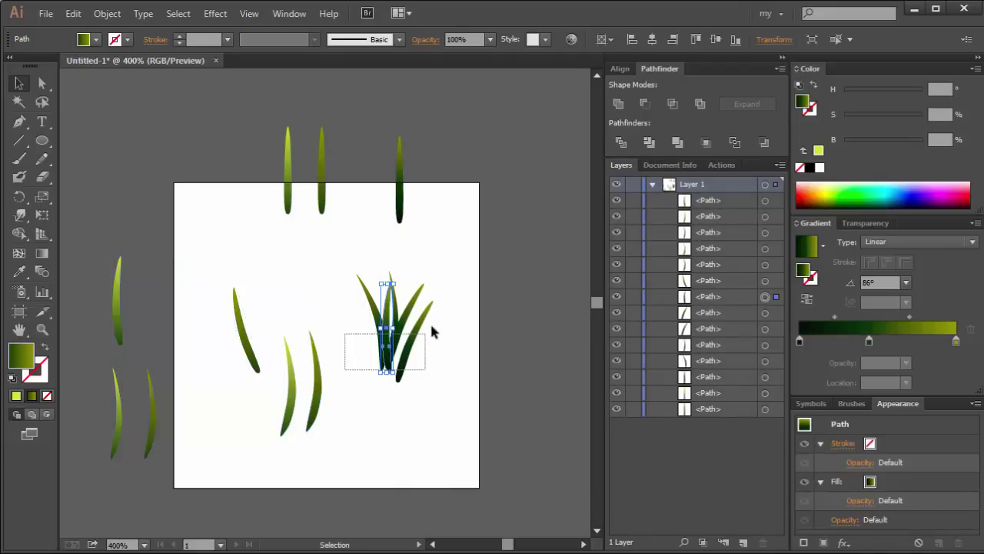
right_click(402, 321)
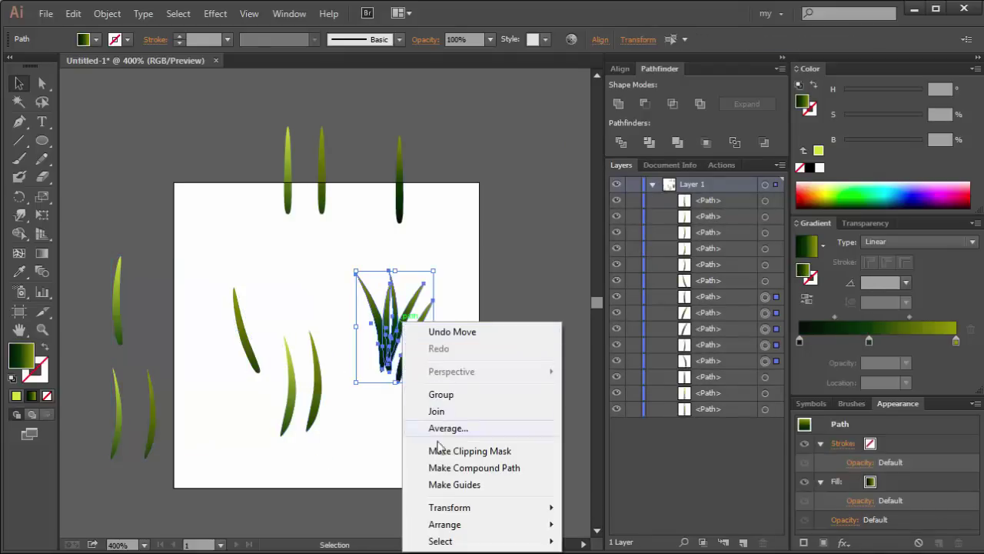
click(442, 394)
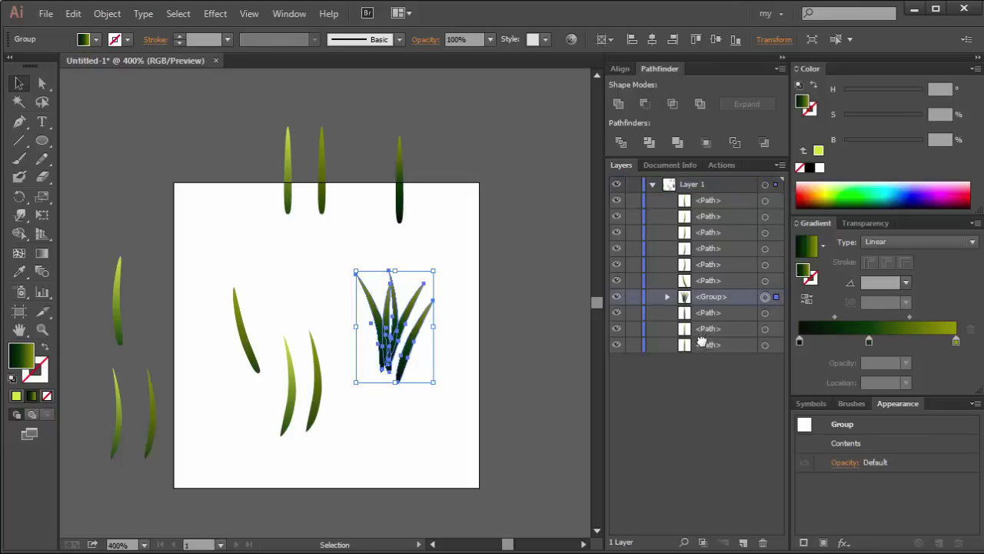
drag(707, 297, 703, 346)
click(269, 367)
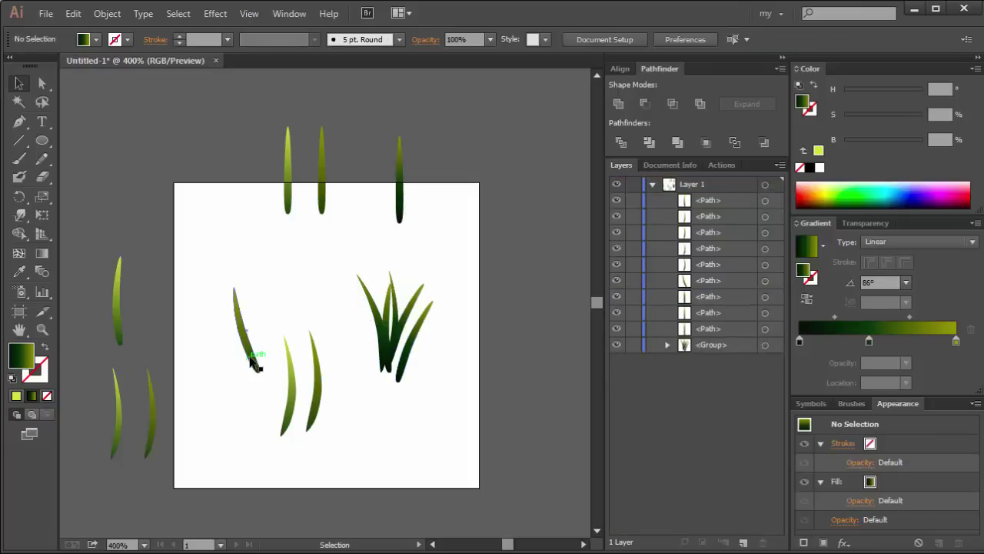
- Stand the remaining left blades upright in the cluster and add a copied blade to it
drag(252, 359, 379, 369)
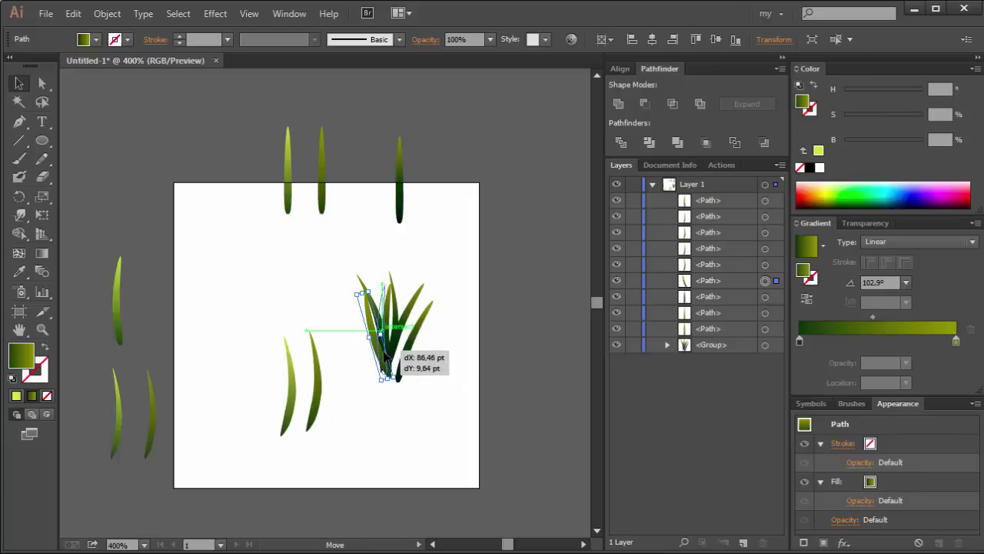
drag(284, 351, 383, 350)
mouse_move(151, 419)
mouse_down()
mouse_move(402, 393)
mouse_move(391, 377)
mouse_move(392, 289)
mouse_up()
mouse_move(415, 391)
mouse_down()
mouse_move(444, 401)
mouse_move(416, 396)
mouse_move(430, 405)
mouse_move(354, 333)
mouse_move(399, 408)
mouse_up()
click(429, 394)
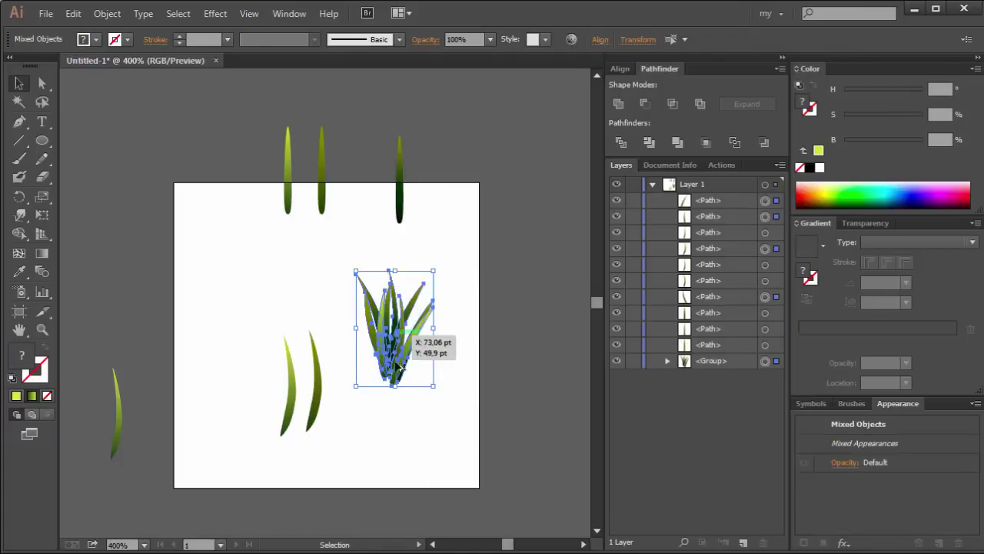
- Reflect the copied grass tuft across the vertical axis and rotate it to fill out the clump
right_click(398, 406)
mouse_move(444, 358)
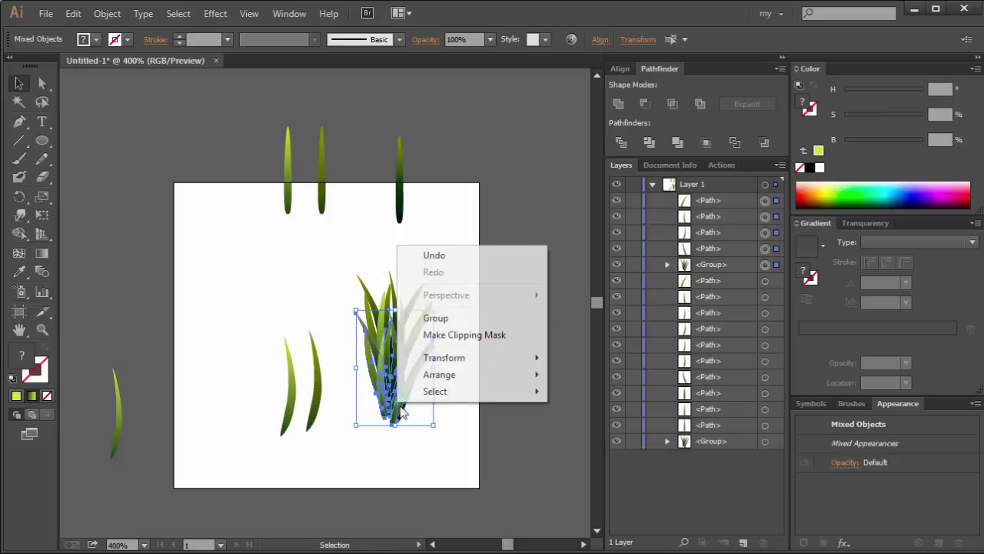
click(570, 415)
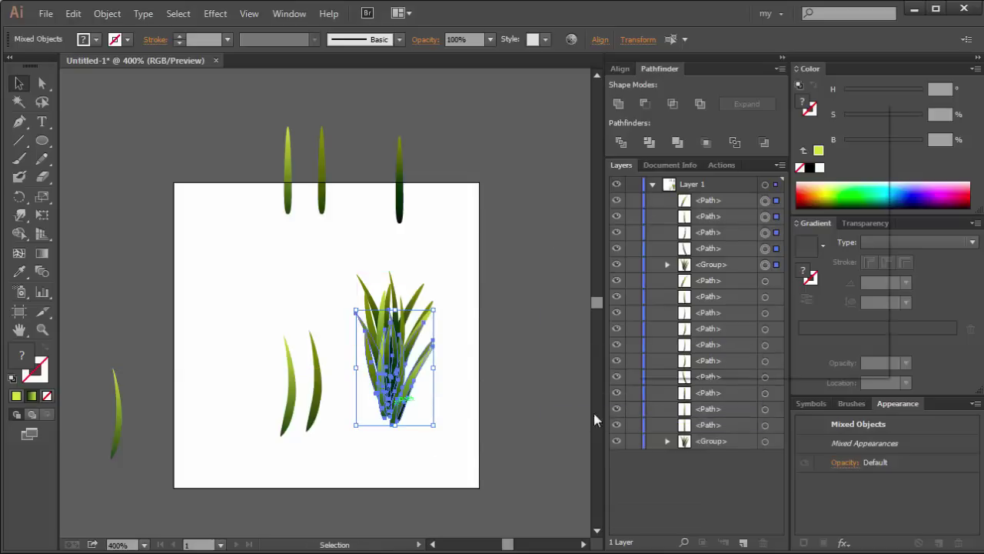
click(664, 310)
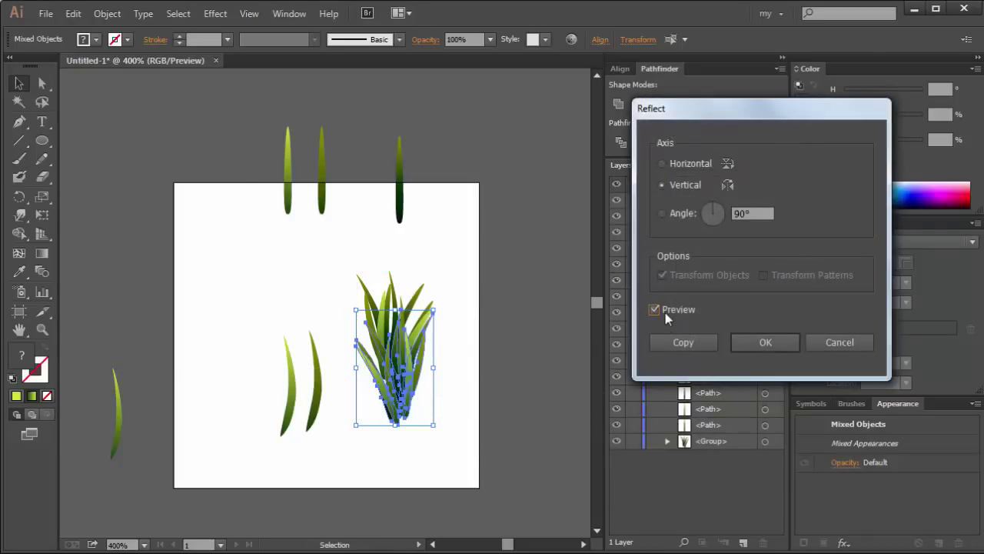
click(763, 344)
drag(437, 433, 464, 346)
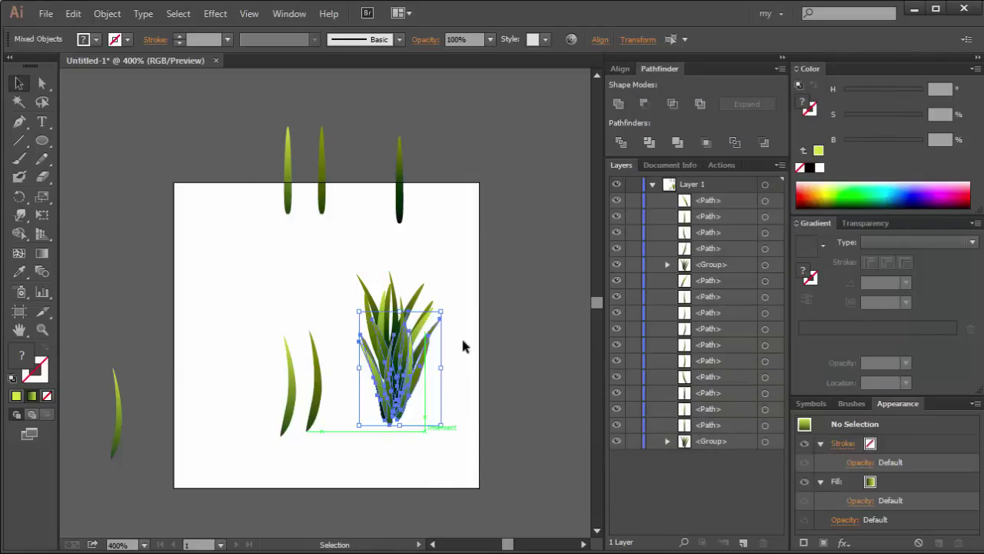
click(467, 308)
click(396, 290)
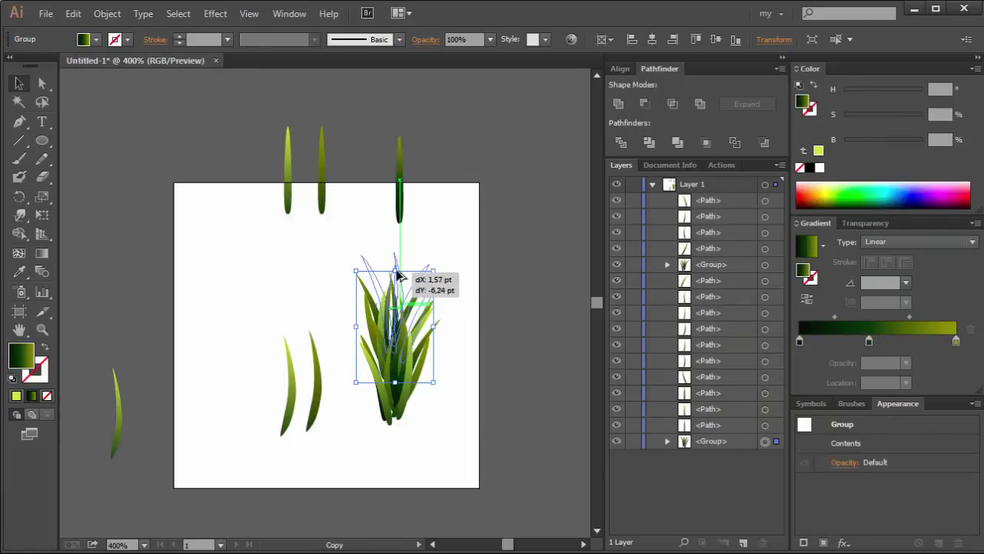
- Duplicate the grass tuft and scale the copy down into the clump's centre
drag(397, 289, 399, 267)
drag(422, 360, 396, 329)
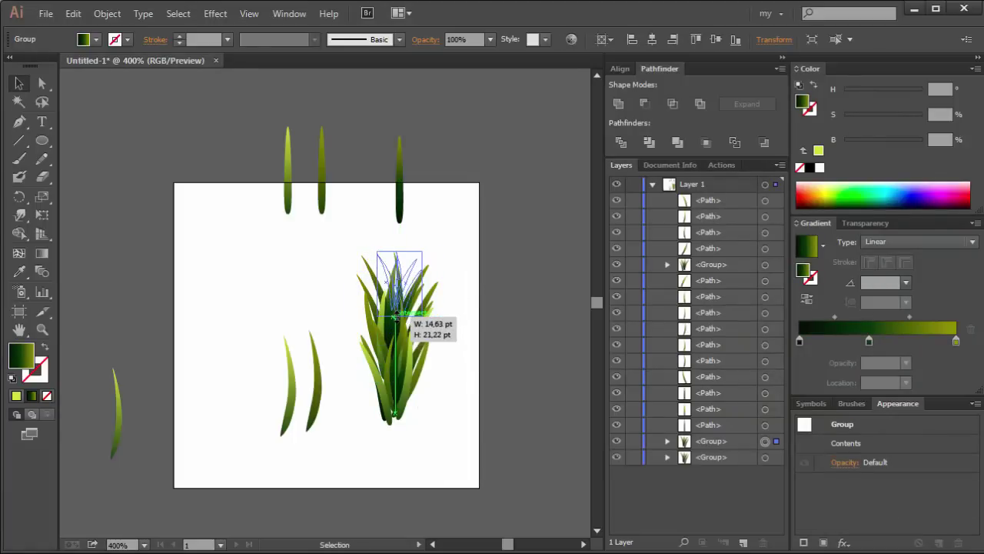
click(466, 270)
drag(416, 276, 415, 286)
- Undo the trial move of the left blades and reselect the single grass group
mouse_move(407, 457)
mouse_down()
mouse_move(450, 435)
mouse_move(493, 341)
mouse_up()
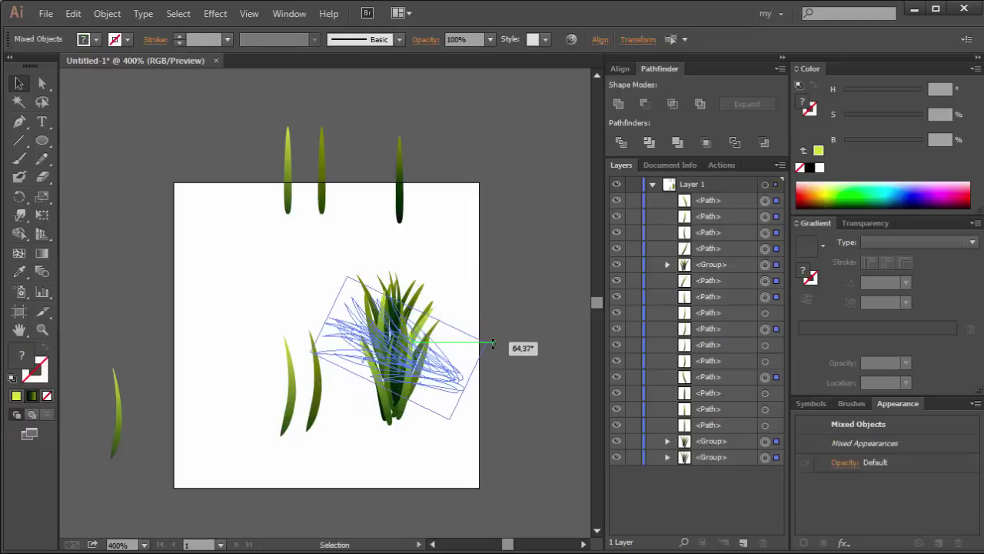
mouse_move(242, 421)
mouse_down()
mouse_move(286, 403)
mouse_move(220, 413)
mouse_up()
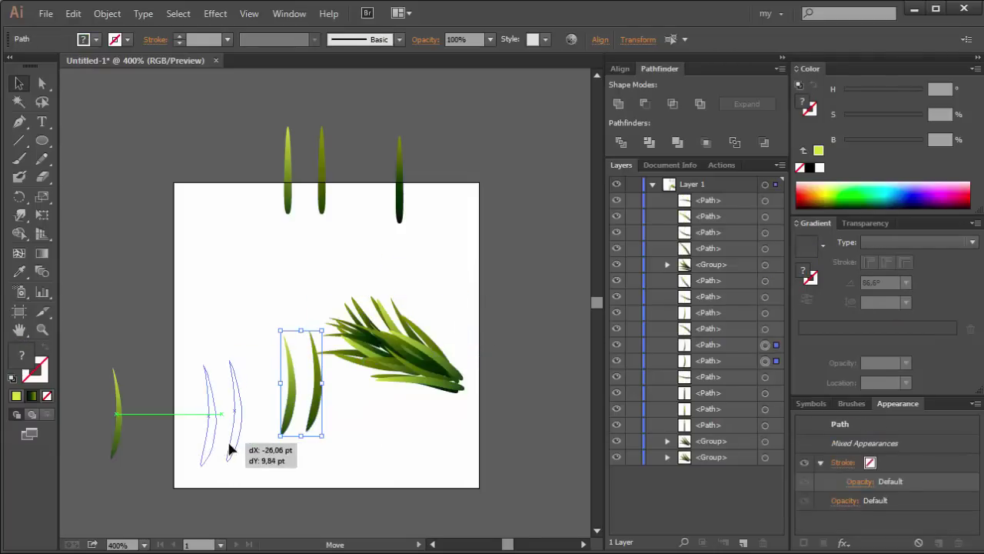
key(ctrl+z)
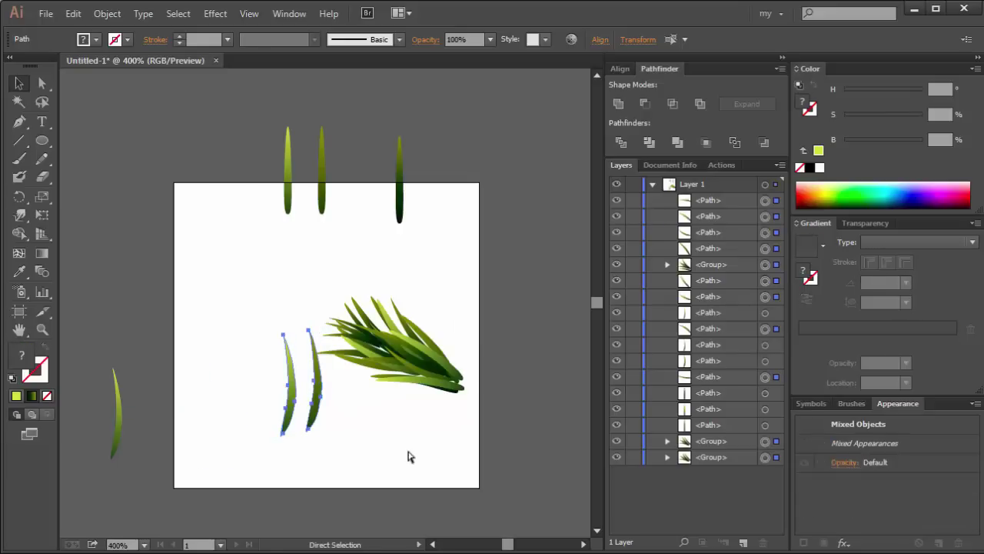
key(ctrl+z)
click(370, 452)
drag(444, 285, 408, 330)
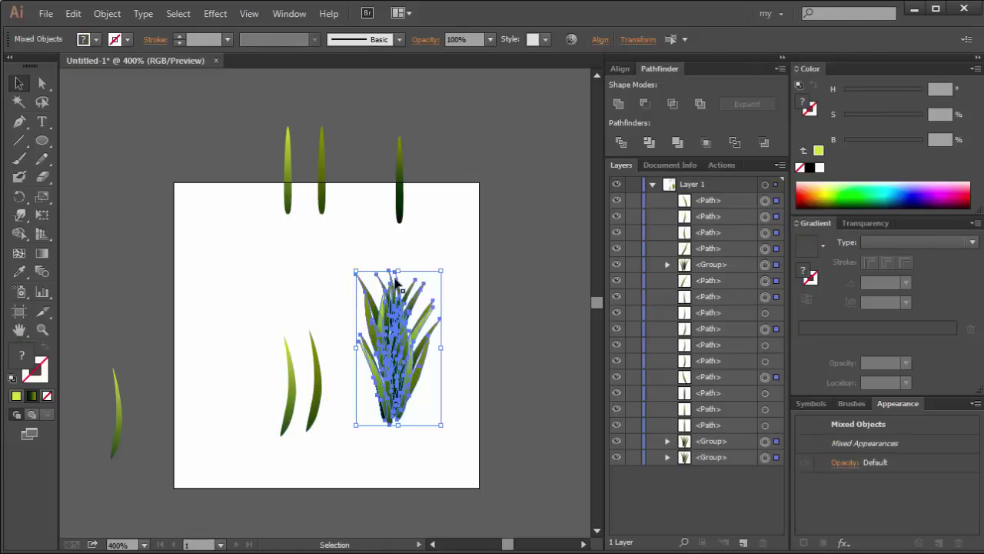
click(361, 289)
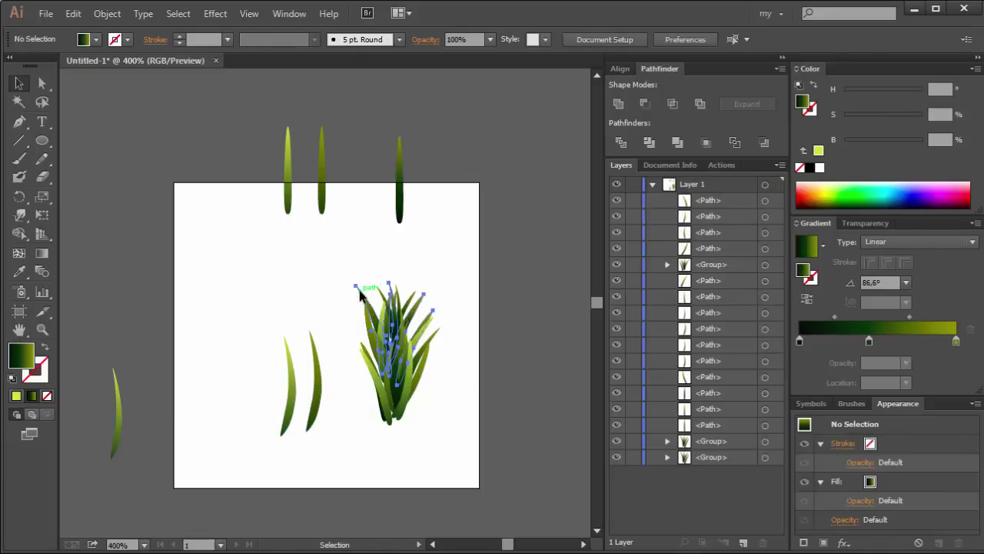
- Isolate the grass group and rotate two blades outward so the clump spreads wider
right_click(361, 292)
click(419, 360)
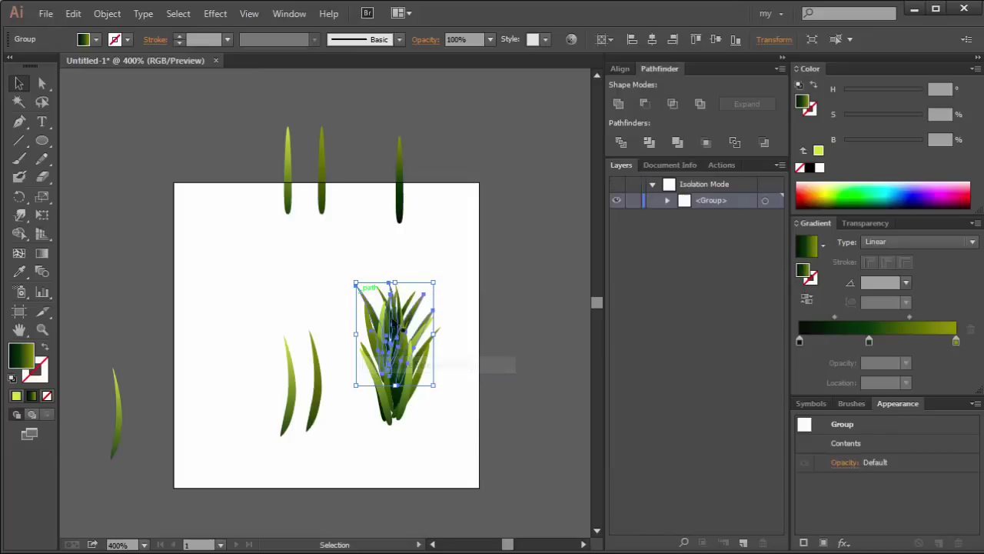
drag(361, 299, 377, 308)
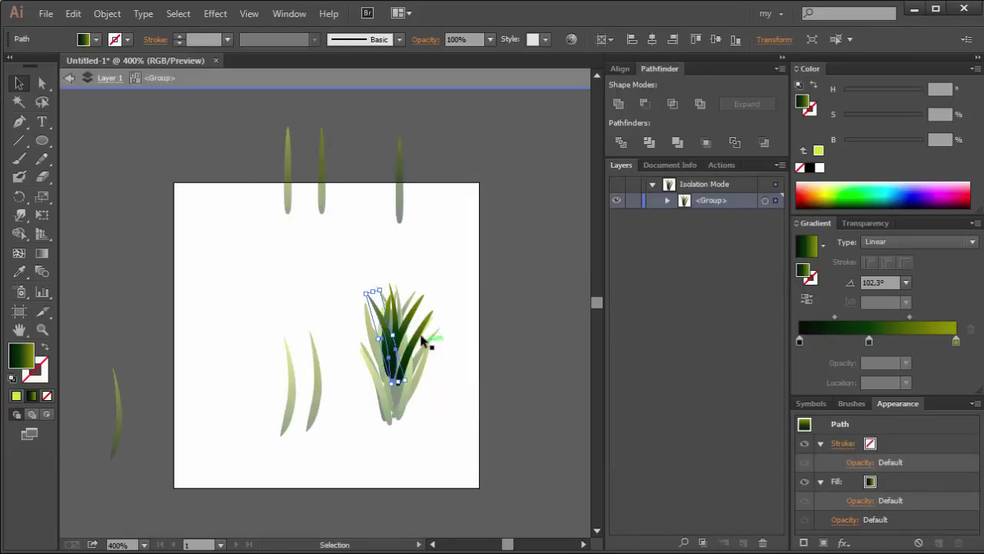
drag(440, 305, 435, 308)
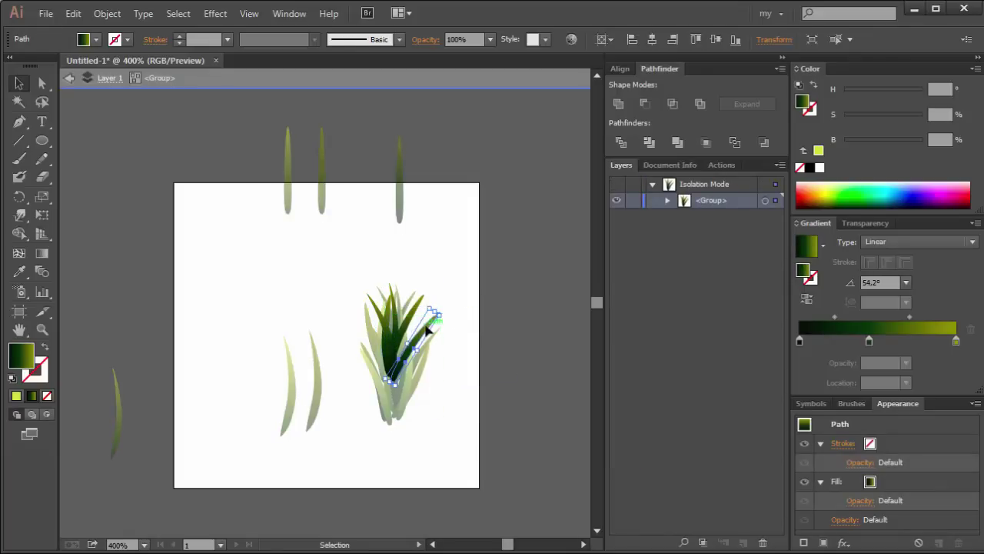
click(450, 298)
drag(396, 338, 400, 309)
double_click(473, 282)
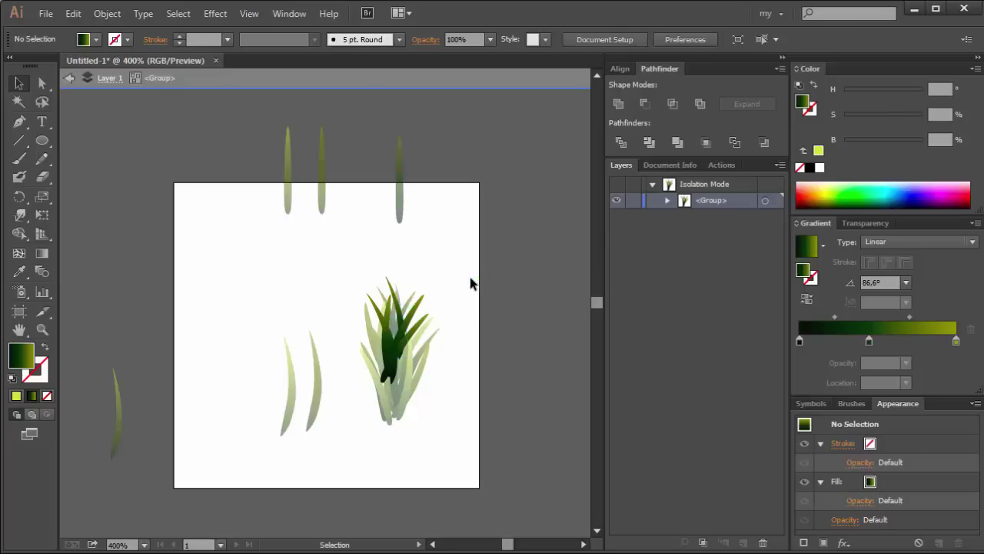
- Rotate and drag the loose thin blades into the grass clump
click(384, 423)
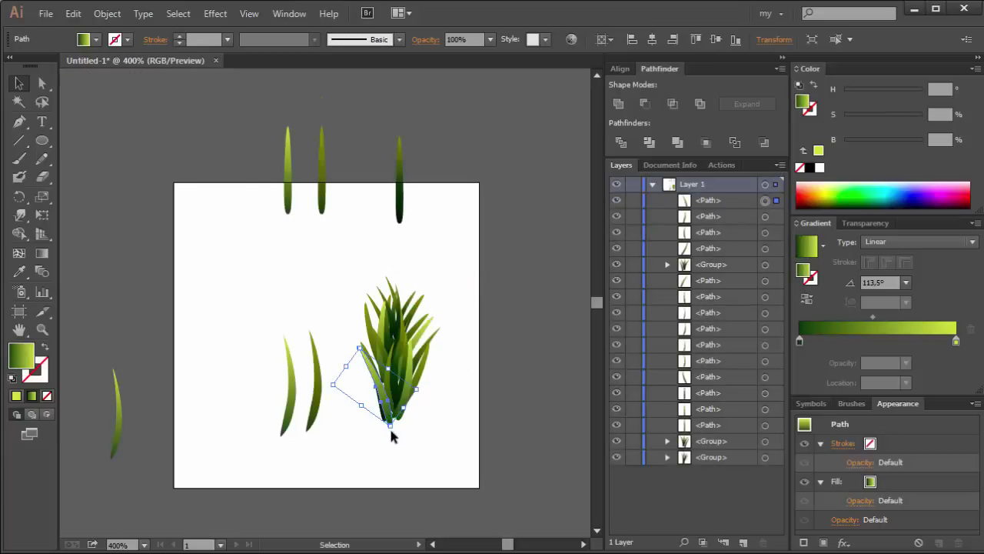
drag(392, 433, 435, 423)
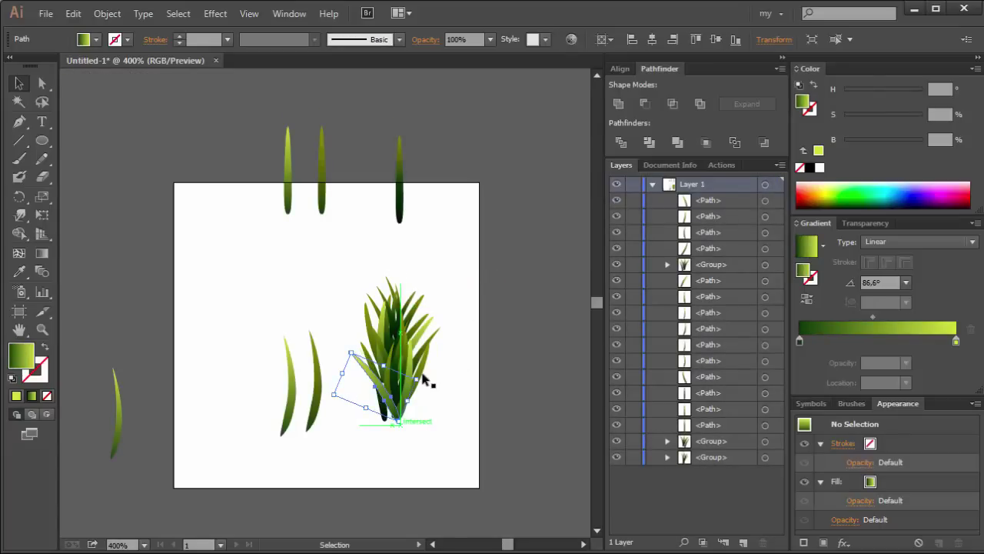
mouse_move(424, 378)
mouse_down()
mouse_move(435, 374)
mouse_move(450, 388)
mouse_move(497, 374)
mouse_up()
click(404, 407)
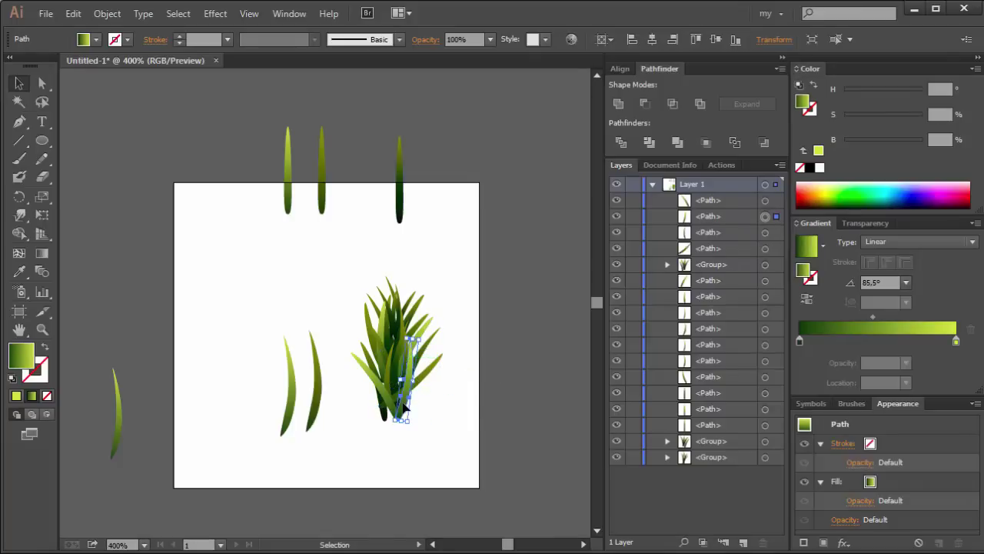
drag(414, 435, 403, 433)
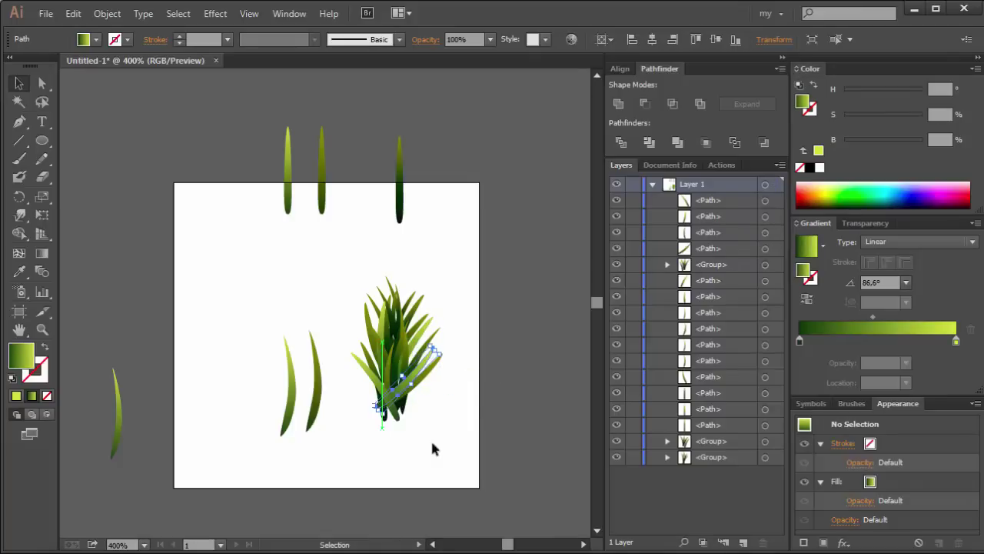
click(433, 449)
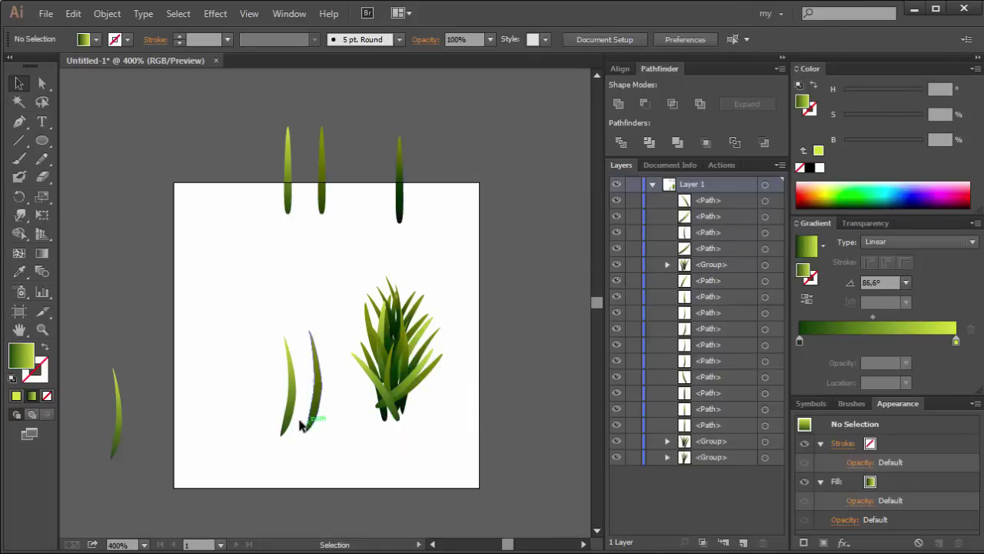
mouse_move(301, 426)
mouse_down()
mouse_move(433, 458)
mouse_move(392, 445)
mouse_move(400, 420)
mouse_up()
click(446, 441)
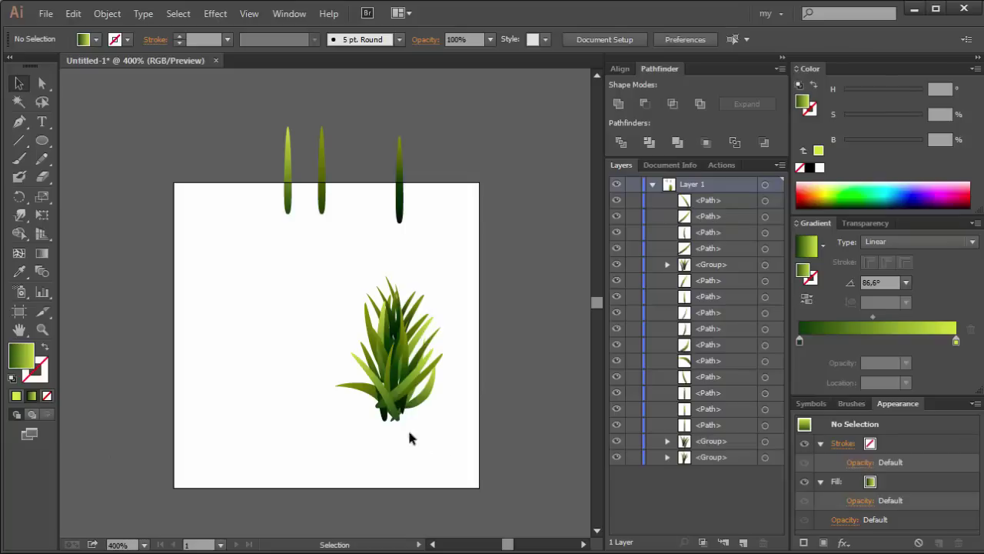
drag(356, 396, 364, 389)
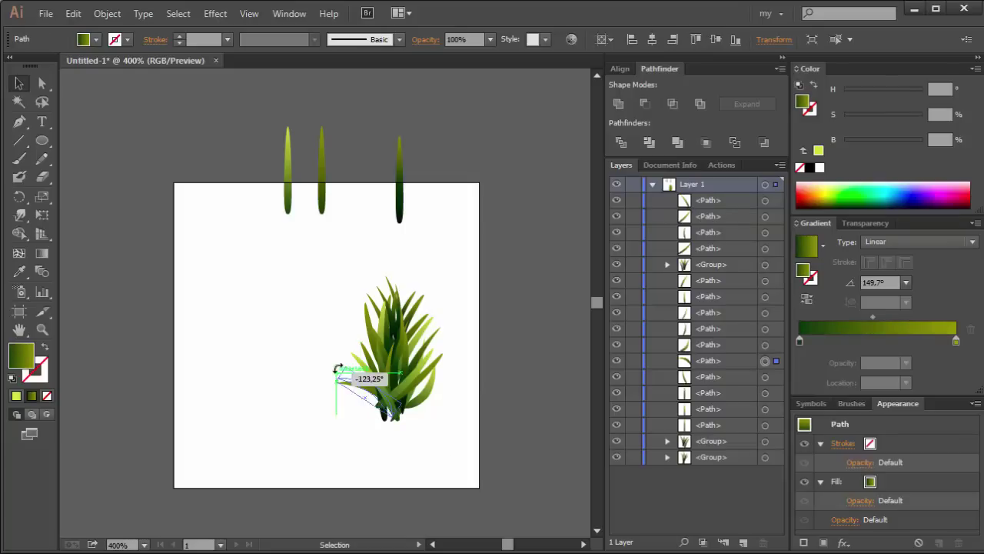
click(336, 433)
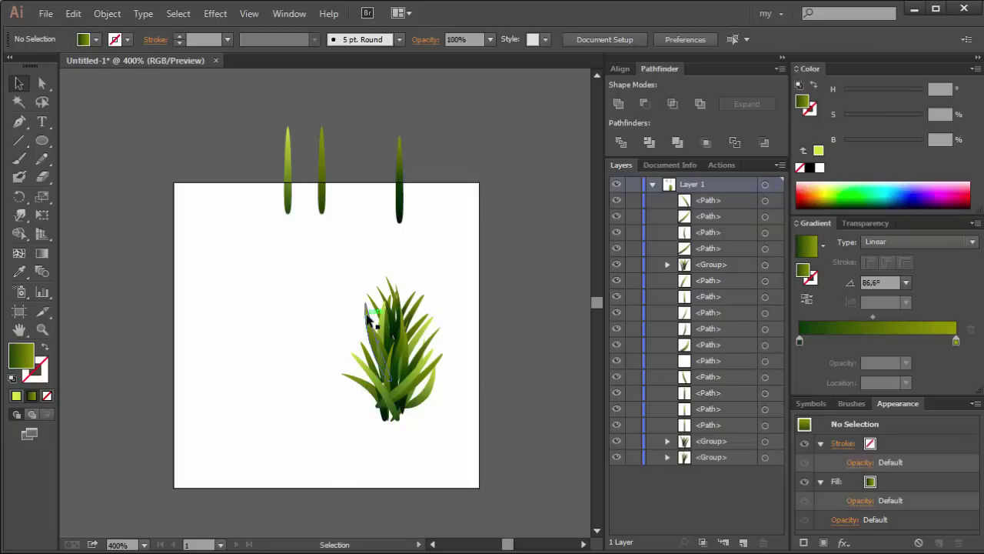
- Marquee-select the whole grass cluster, scale it down and move it left
click(358, 301)
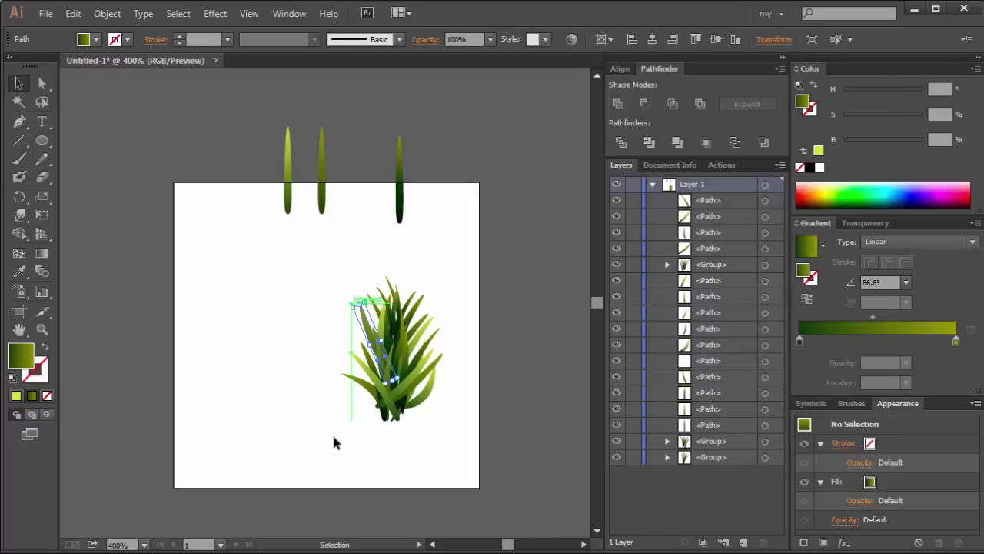
drag(334, 441, 432, 306)
drag(392, 423, 393, 350)
click(392, 350)
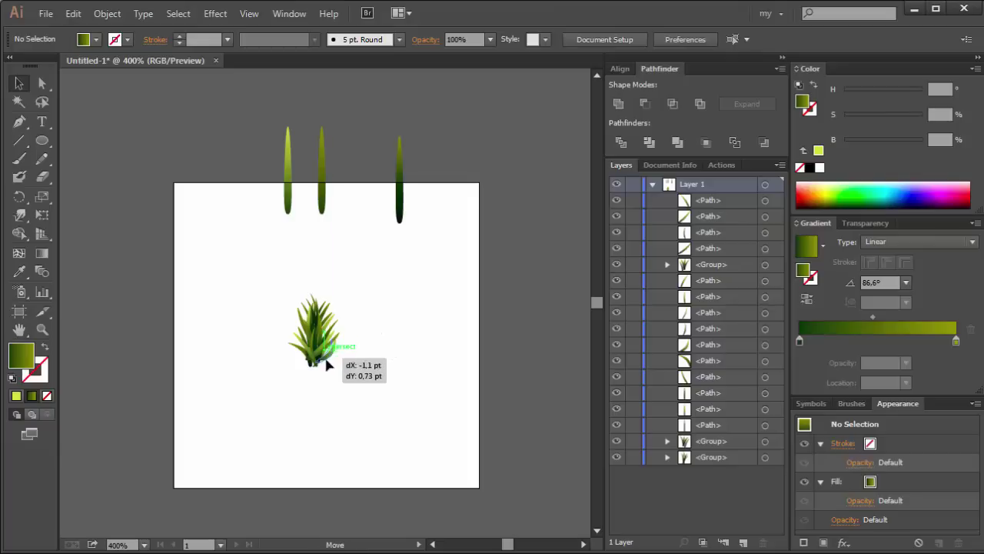
- Magic-wand the pale blades and lower the right gradient stop's brightness to olive green
click(325, 361)
click(347, 370)
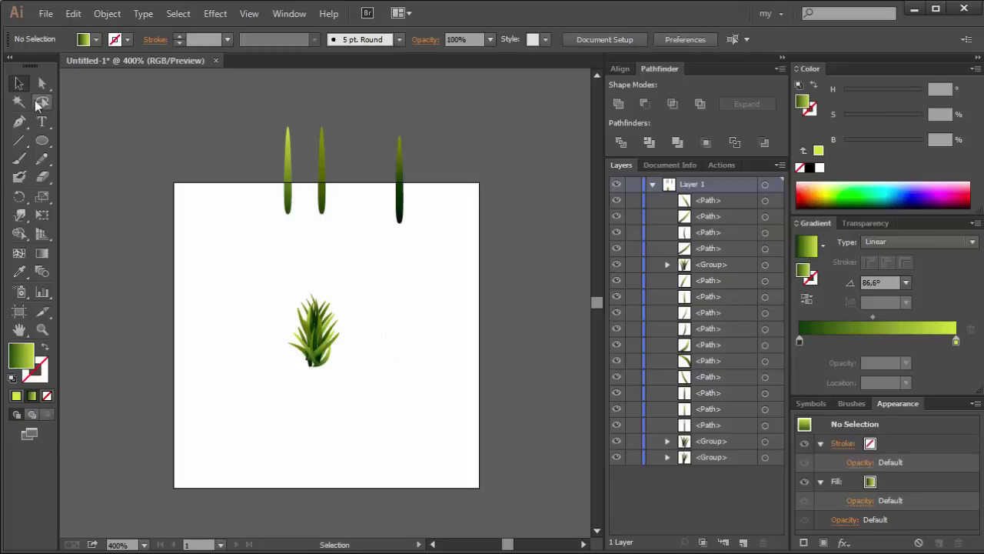
click(323, 344)
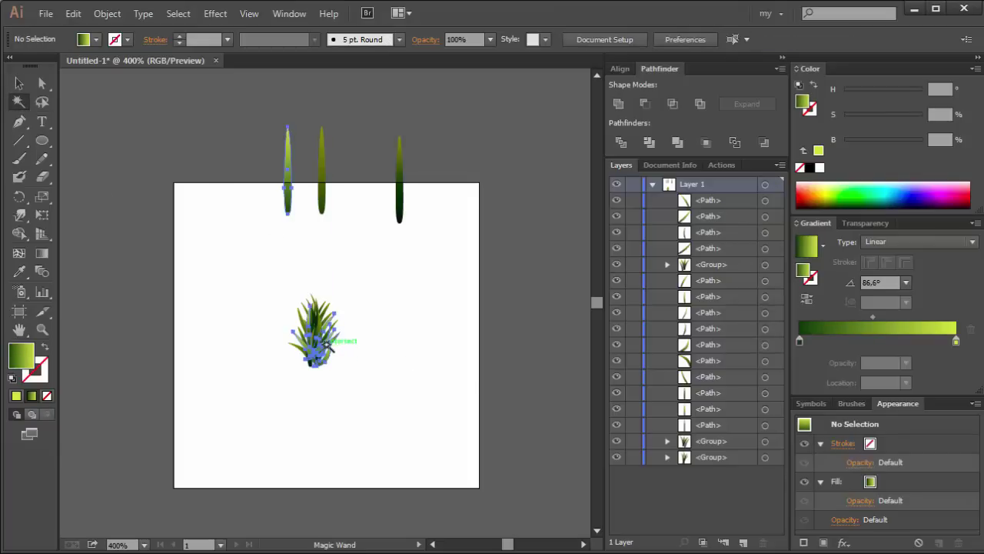
click(955, 343)
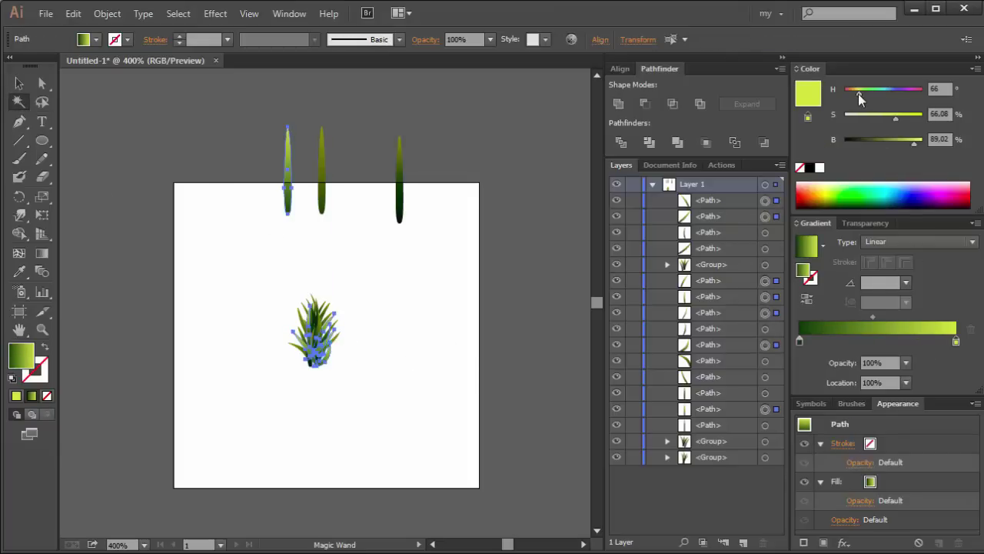
drag(859, 94, 861, 94)
drag(913, 143, 902, 117)
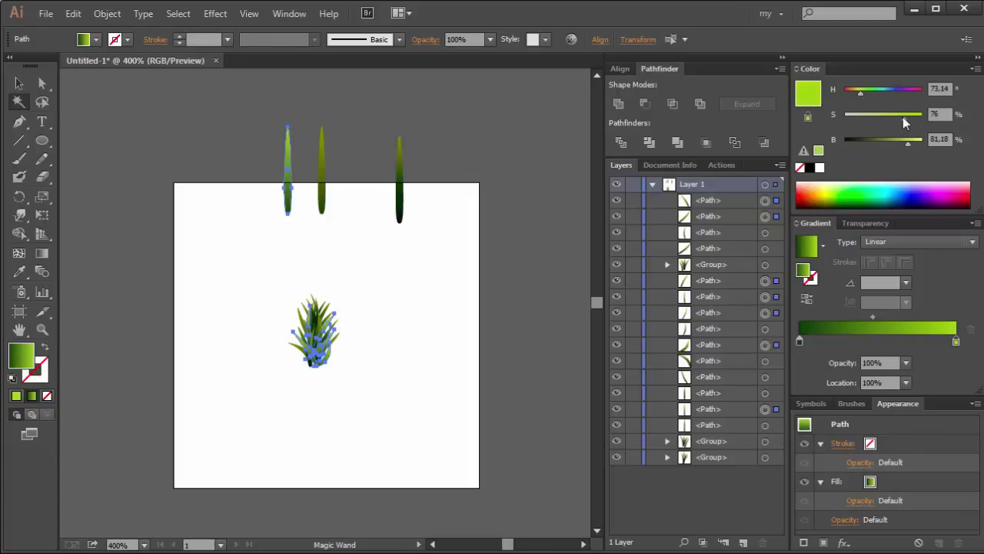
click(435, 408)
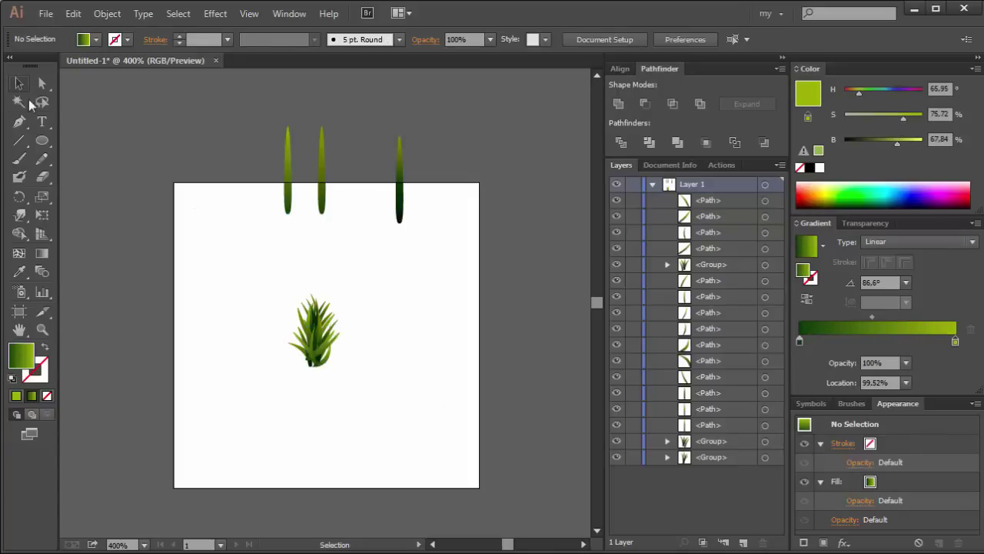
- Copy the grass clump downward and repeat it with Ctrl+D to build a long stalk
mouse_move(252, 274)
mouse_down()
mouse_move(351, 340)
mouse_move(321, 366)
mouse_up()
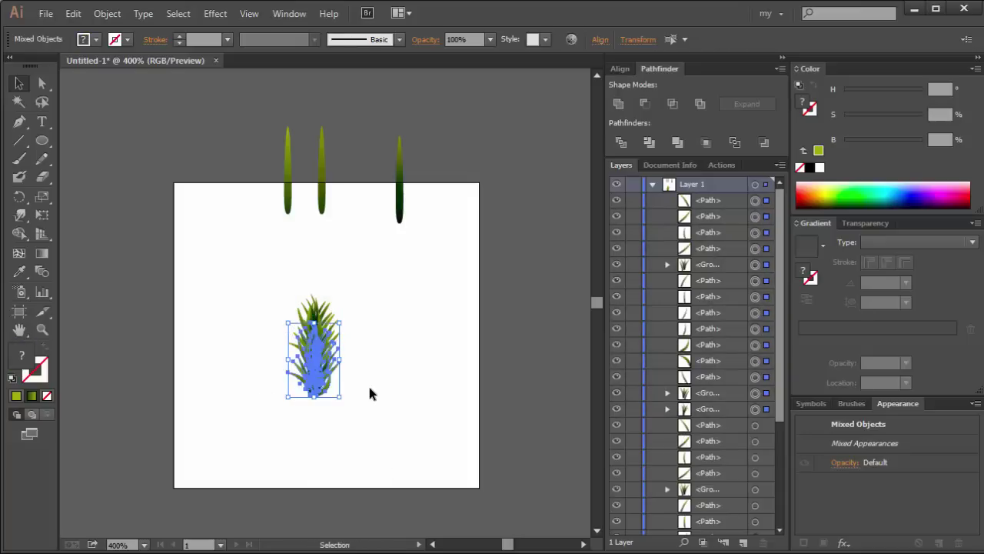
key(a)
key(ctrl+d)
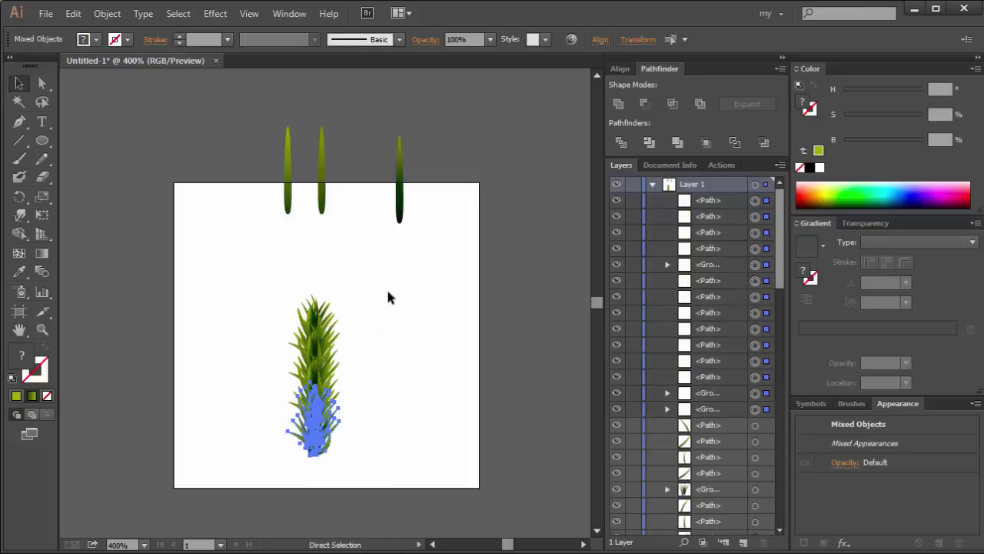
key(v)
key(ctrl+d)
key(ctrl+d)
- Rotate the stalk 90° to lie horizontally and move it up as a bough
mouse_move(343, 350)
mouse_down()
mouse_move(337, 491)
mouse_move(404, 353)
mouse_up()
drag(371, 387, 451, 313)
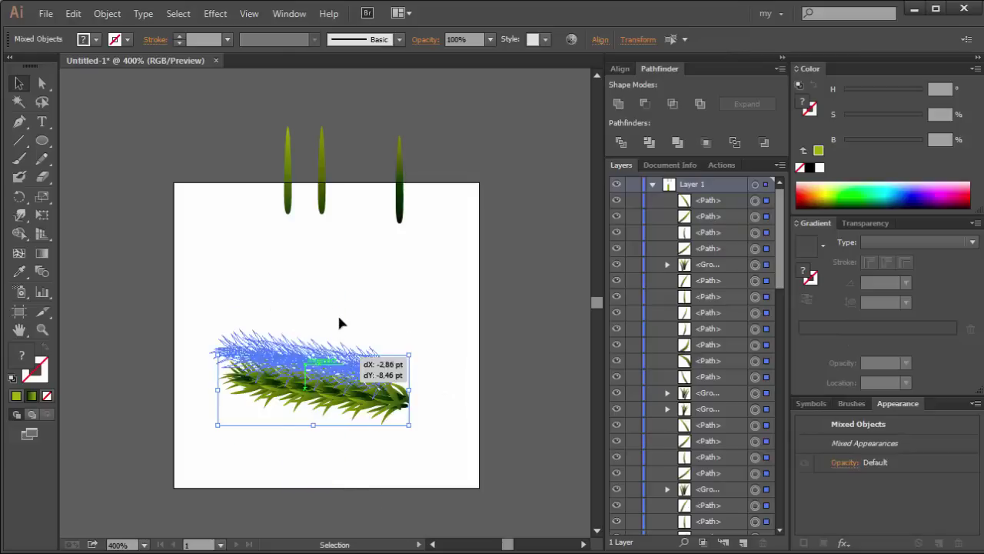
click(192, 362)
key(z)
drag(176, 358, 437, 248)
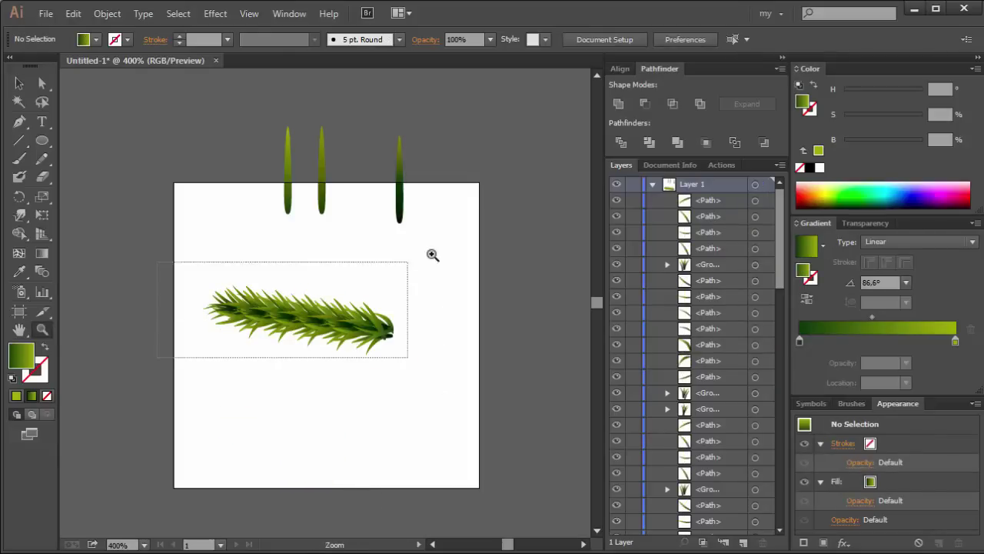
- Move a blade into the gap in the middle of the bough
drag(305, 369, 259, 363)
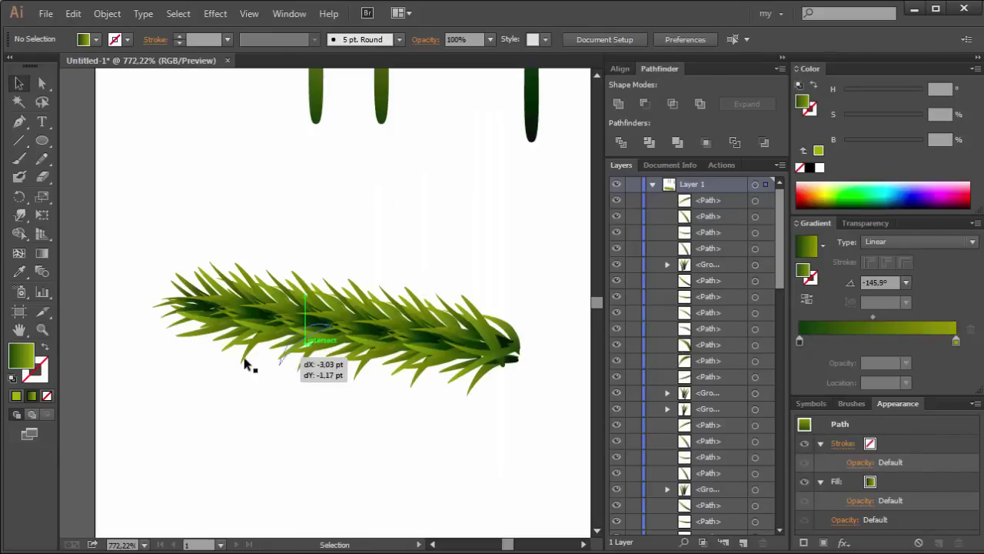
mouse_move(367, 379)
mouse_down()
mouse_move(396, 390)
mouse_move(370, 375)
mouse_up()
drag(350, 285, 350, 266)
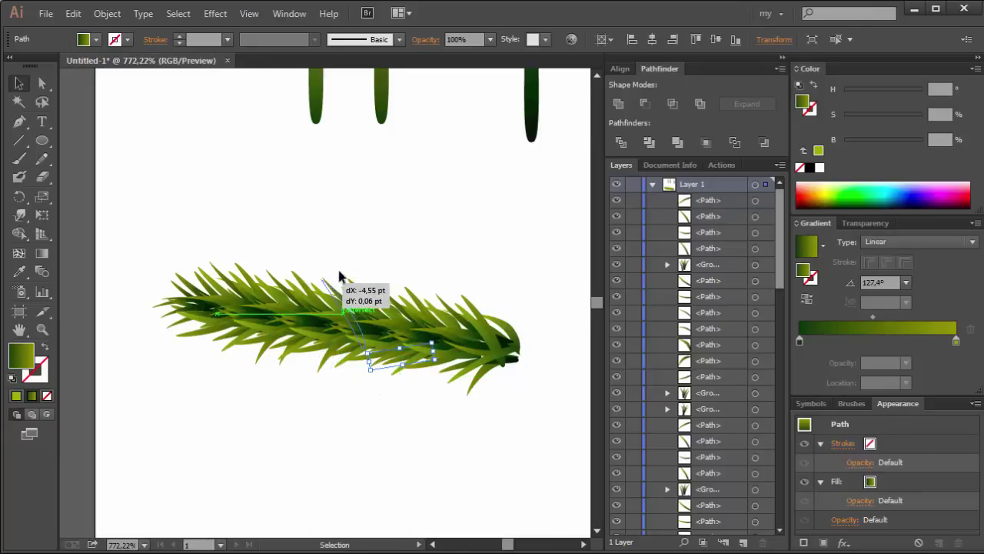
- Apply an Arc warp to selected bough pieces and expand the appearance into paths
shift+click(416, 300)
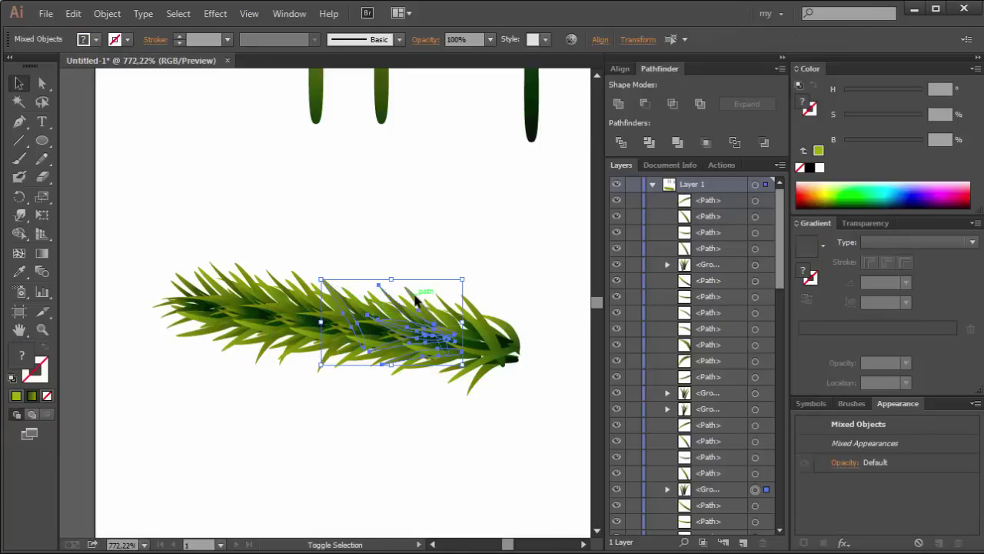
shift+click(274, 279)
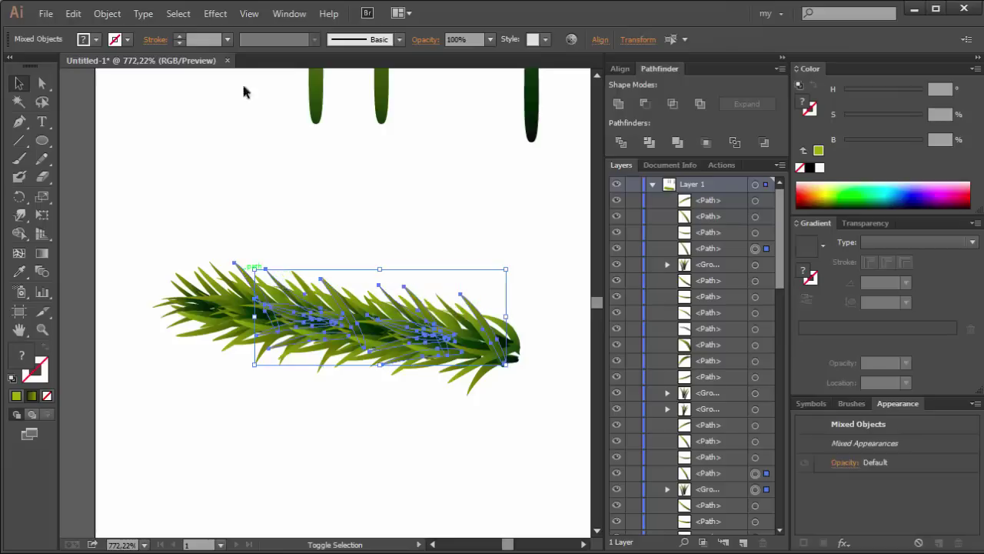
click(215, 13)
click(382, 212)
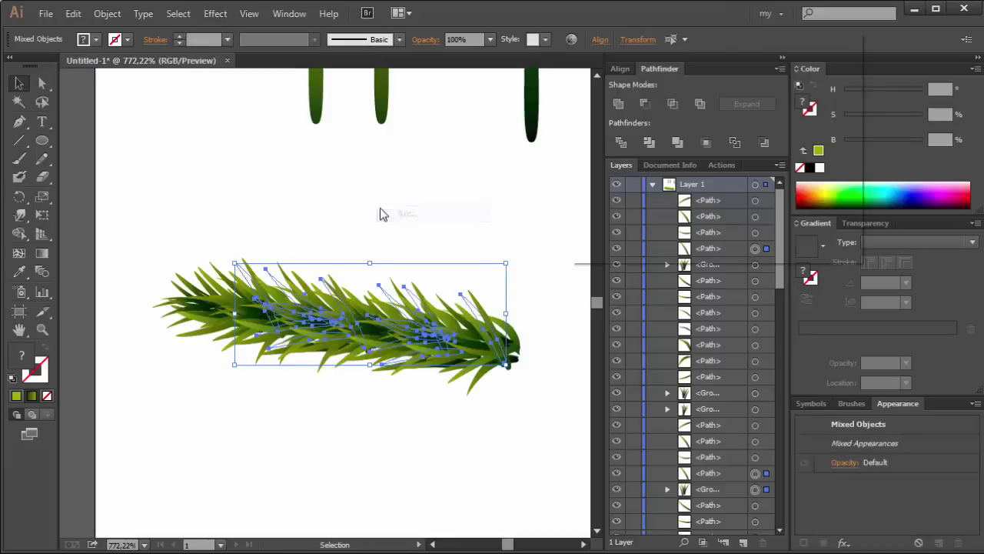
click(760, 232)
click(107, 13)
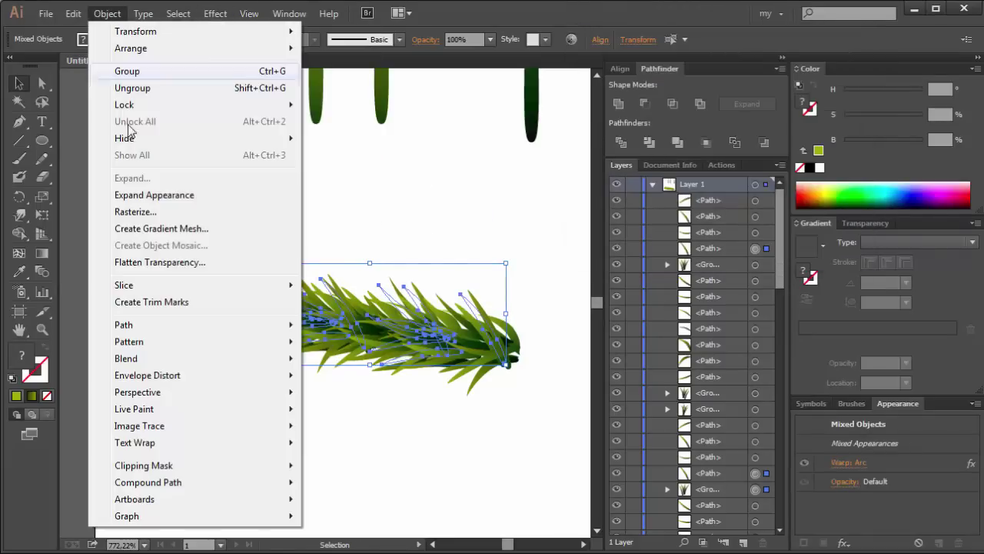
click(131, 195)
- Place a copy of the whole bough below the original and group it
click(156, 197)
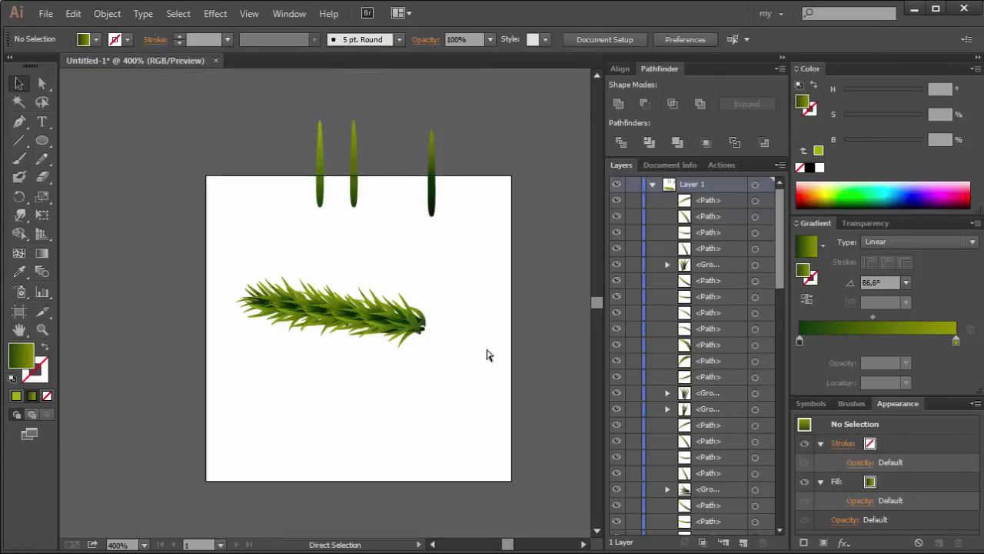
drag(492, 263, 146, 391)
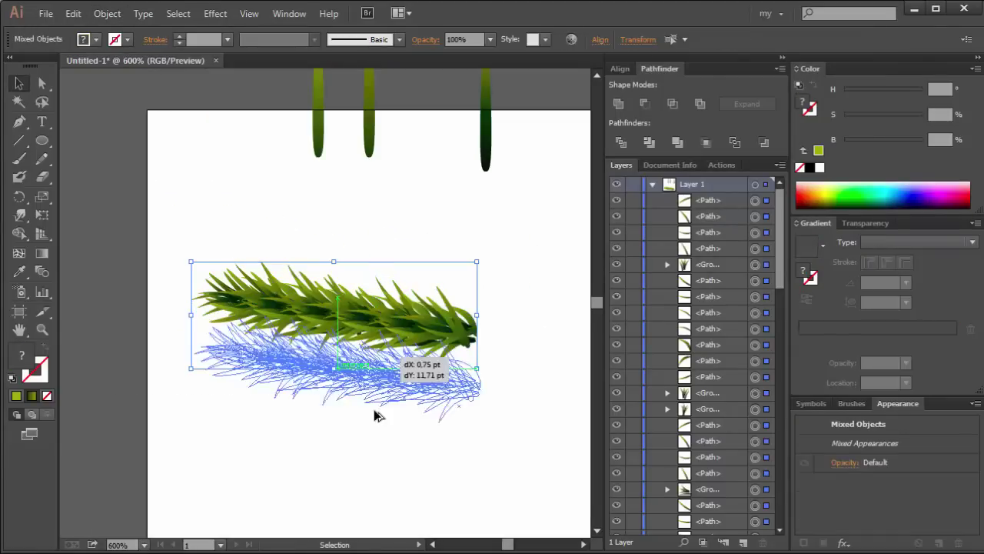
drag(385, 305, 377, 421)
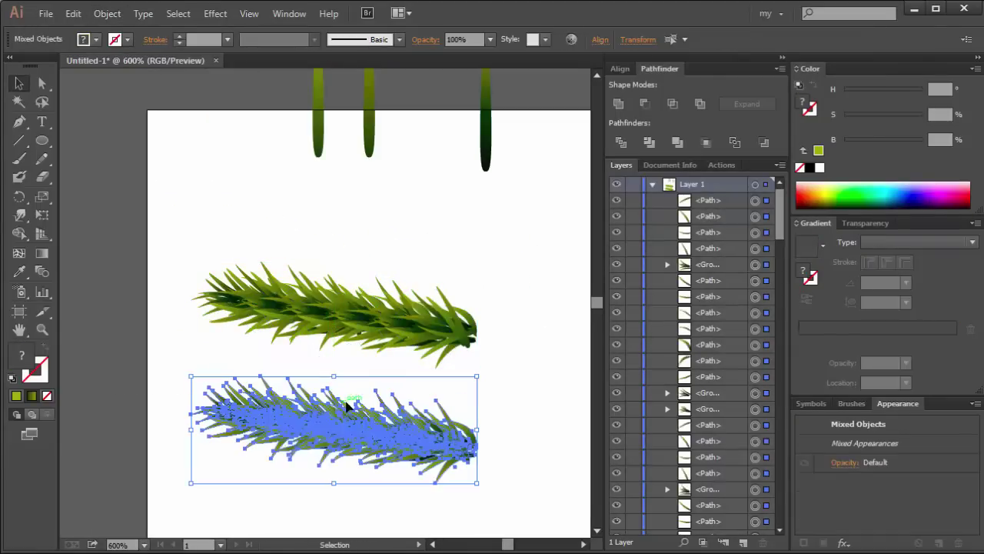
right_click(343, 407)
click(376, 321)
- Warp the copy with a horizontal Arc (Bend 39%, H -3%, V 17%) and expand its appearance
click(215, 13)
mouse_move(233, 211)
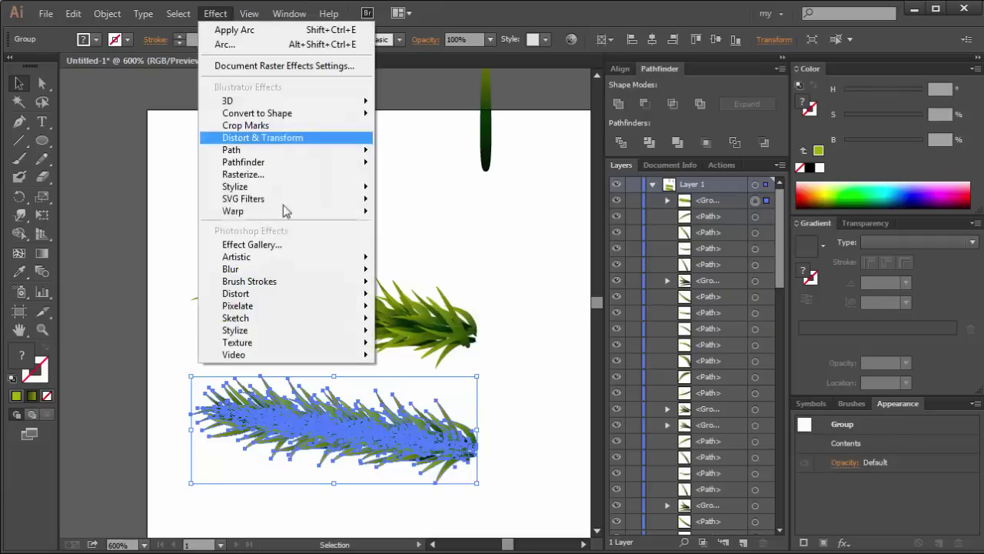
click(408, 213)
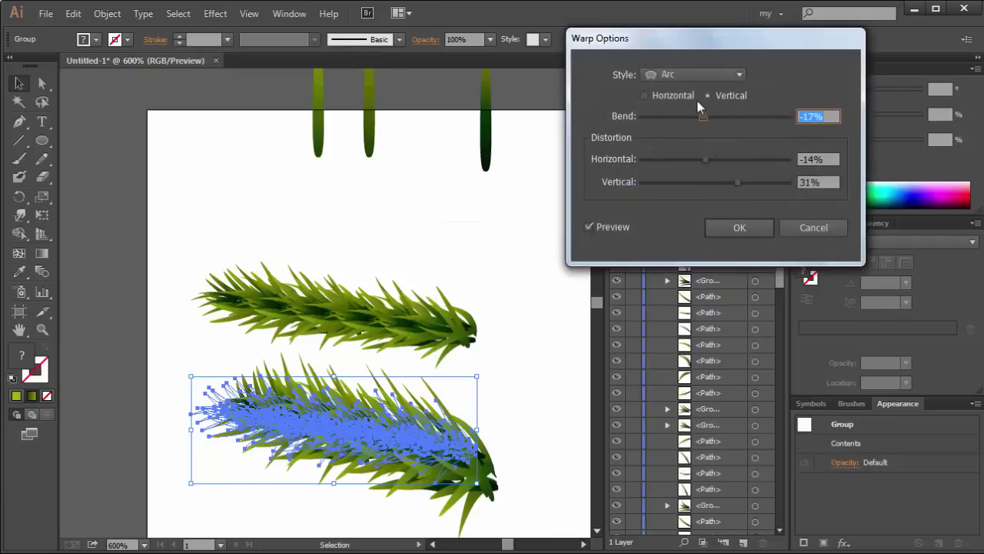
click(644, 96)
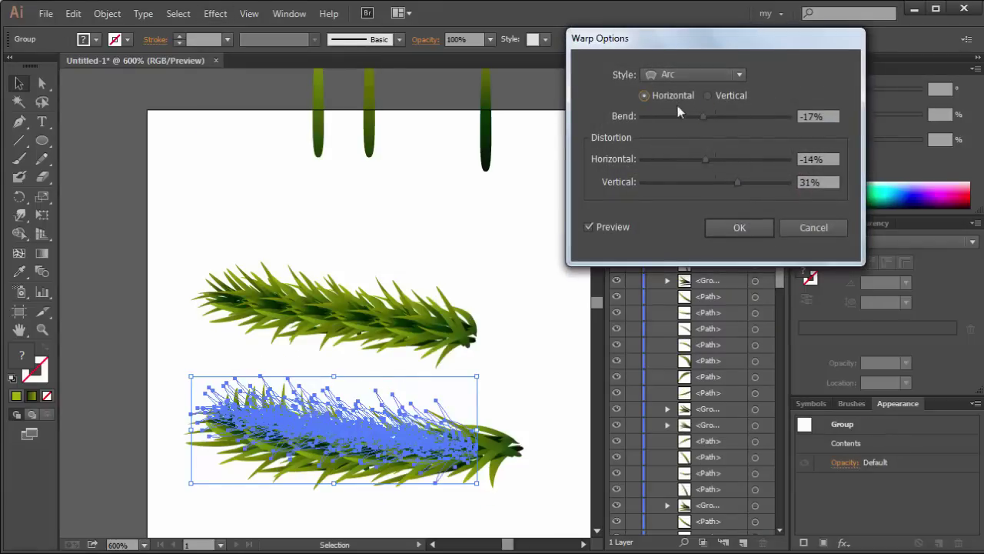
mouse_move(705, 160)
mouse_down()
mouse_move(696, 162)
mouse_move(714, 160)
mouse_up()
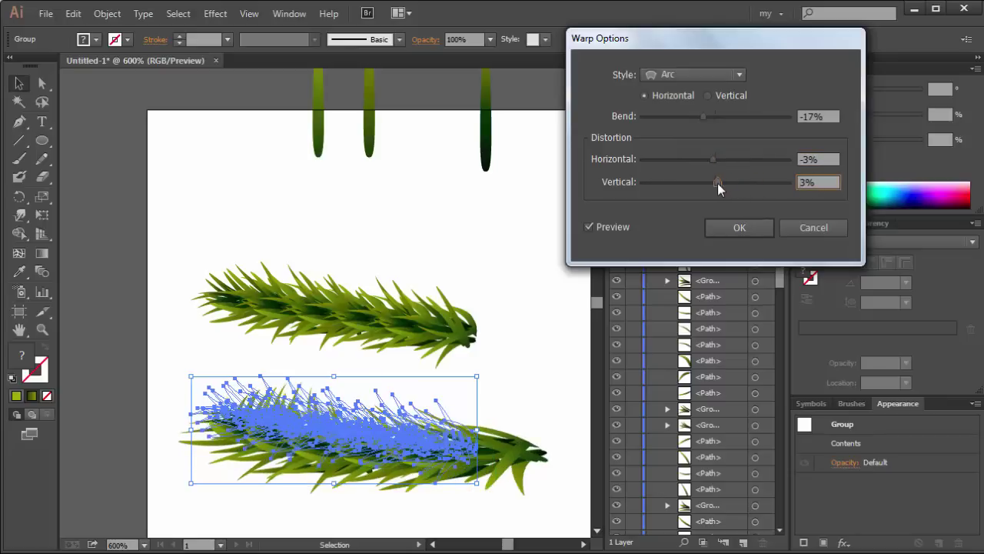
drag(756, 183, 728, 183)
click(701, 116)
drag(700, 116, 693, 117)
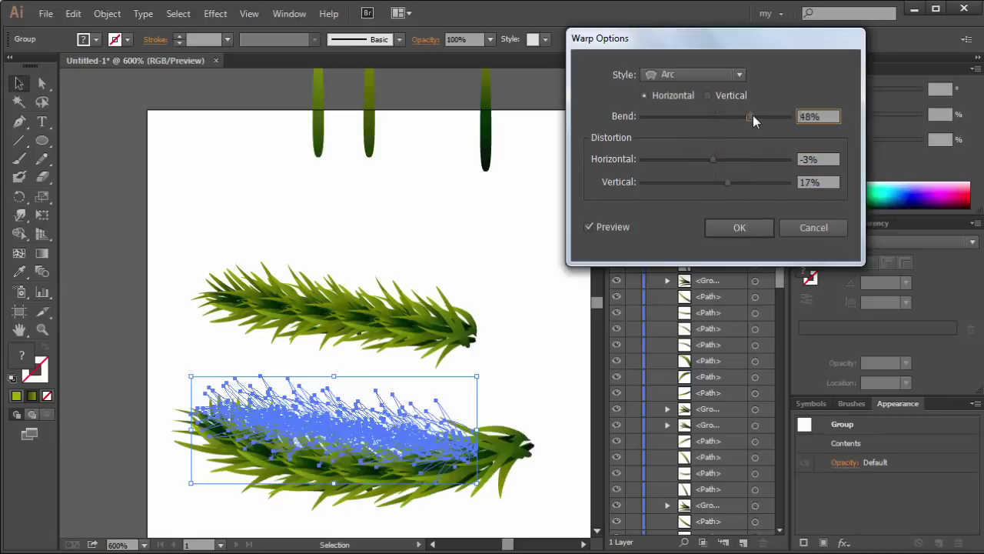
drag(753, 116, 744, 116)
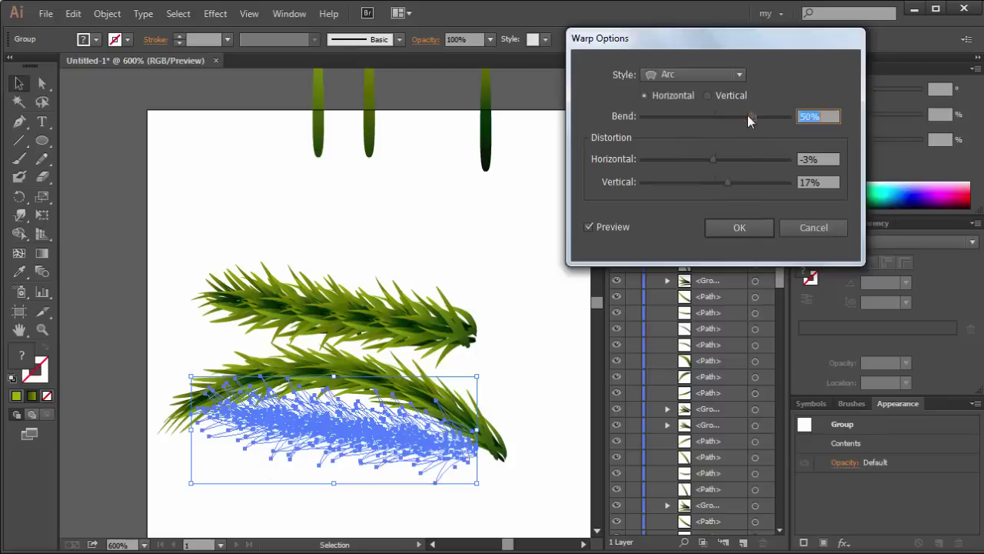
click(740, 227)
click(107, 14)
click(219, 195)
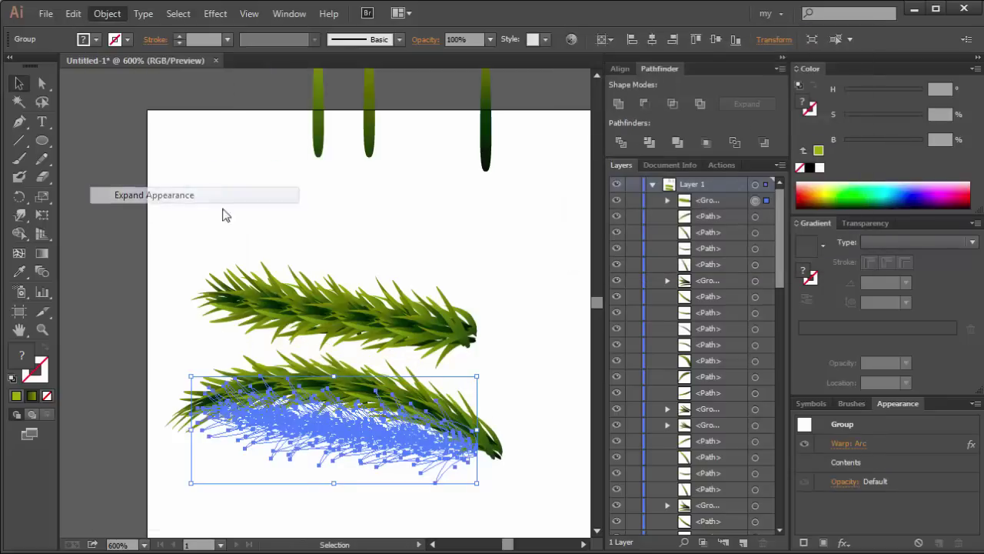
click(259, 204)
- Move the arched branch up over the first and group the lower branch strips
key(ctrl+minus)
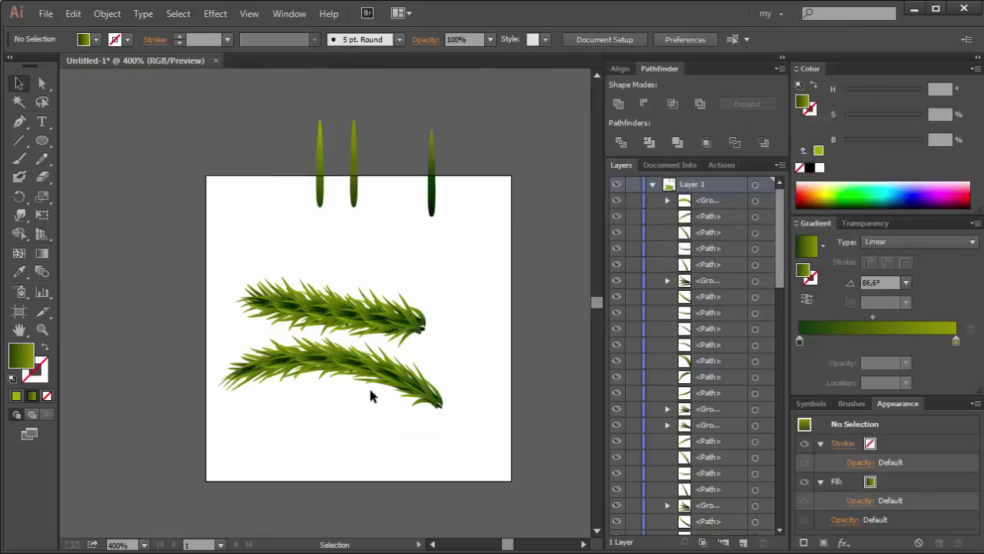
click(370, 395)
drag(329, 374, 324, 266)
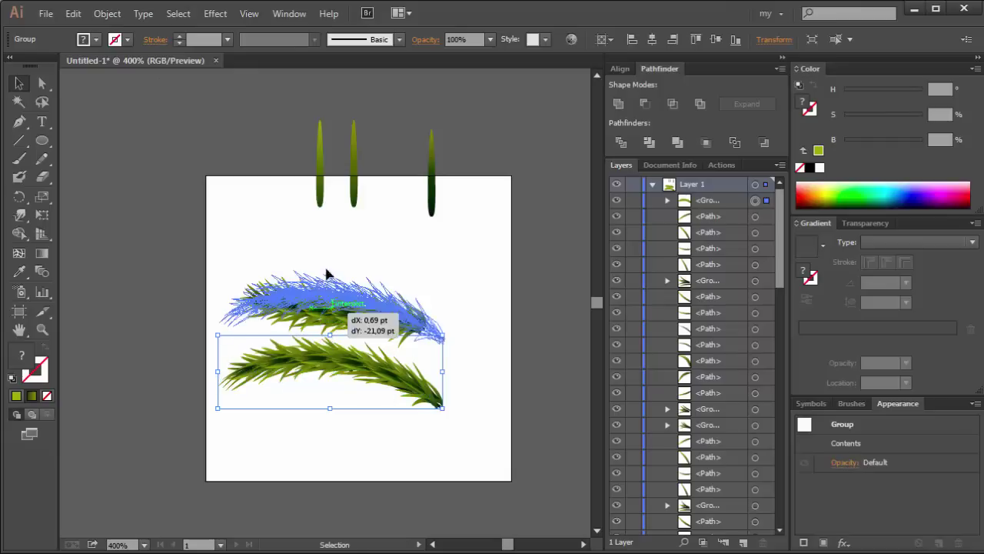
mouse_move(223, 400)
mouse_down()
mouse_move(423, 307)
mouse_move(490, 394)
mouse_move(472, 406)
mouse_move(291, 369)
mouse_up()
key(ctrl+g)
click(439, 373)
- Narrow the branch group and nudge it into place
click(471, 401)
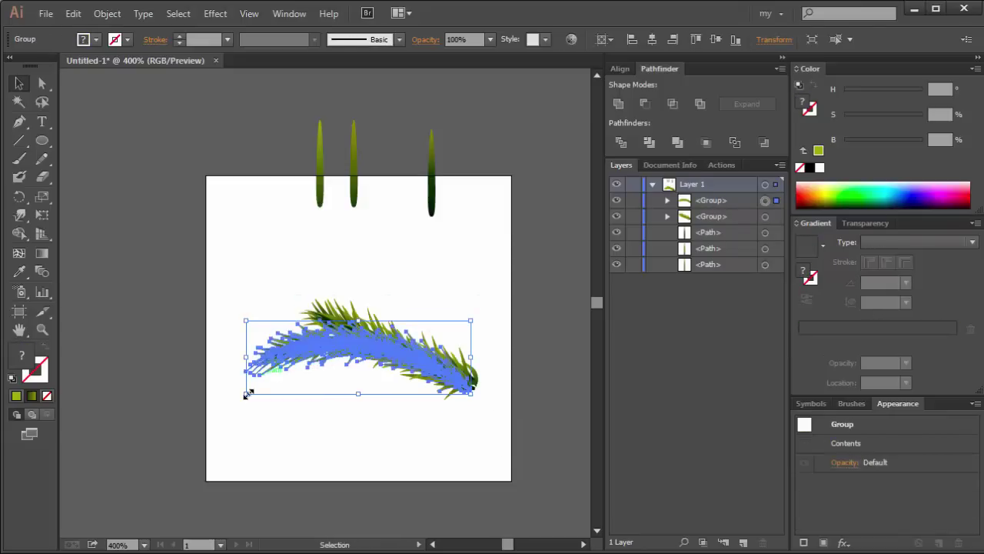
mouse_move(244, 396)
mouse_down()
mouse_move(287, 382)
mouse_move(291, 367)
mouse_move(286, 397)
mouse_move(292, 392)
mouse_up()
click(283, 386)
drag(336, 427, 329, 437)
click(329, 437)
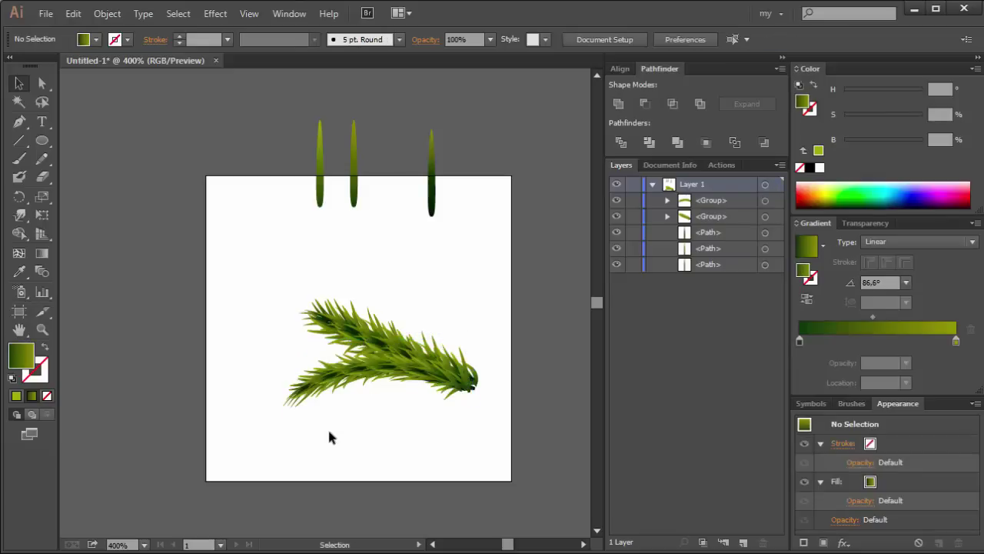
- Duplicate the lower branch, tilt and stretch it left, and reposition the third group
drag(341, 376, 336, 333)
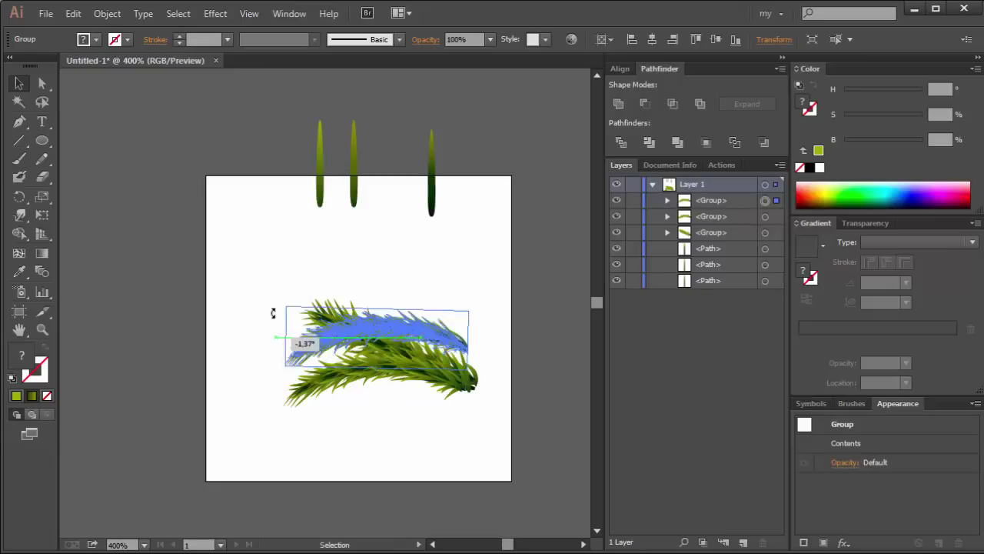
mouse_move(281, 346)
mouse_down()
mouse_move(277, 311)
mouse_move(235, 340)
mouse_up()
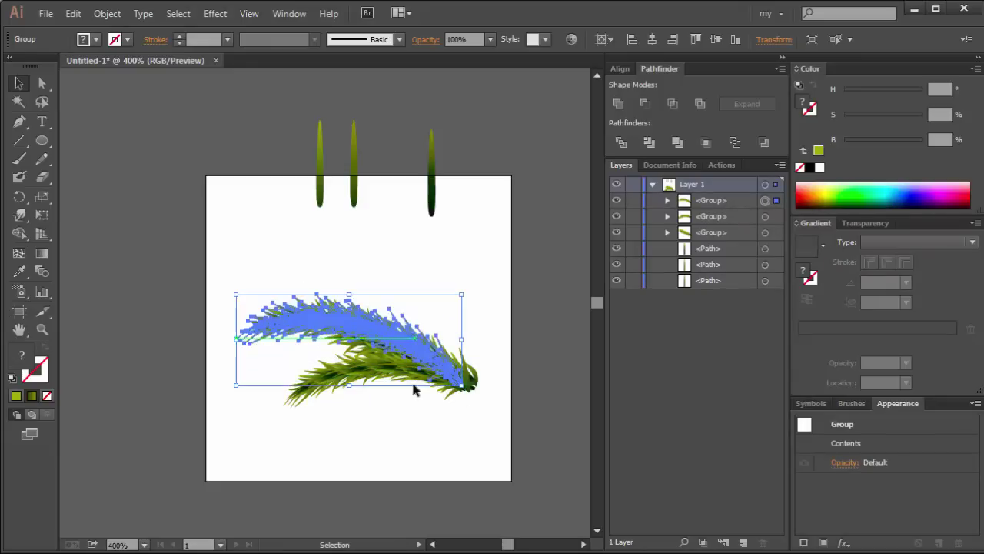
drag(472, 397, 492, 323)
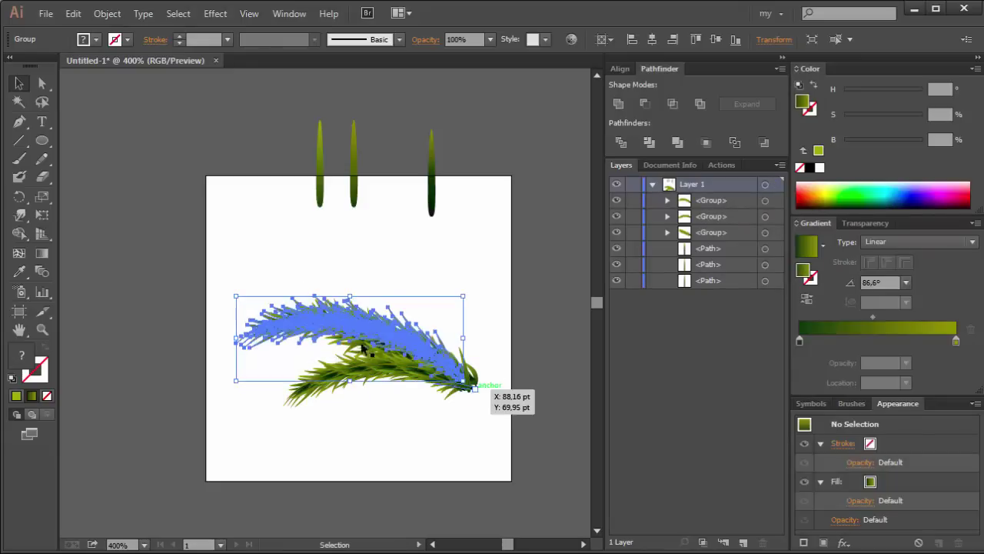
click(335, 346)
mouse_move(334, 347)
mouse_down()
mouse_move(298, 355)
mouse_move(468, 380)
mouse_move(518, 358)
mouse_move(433, 396)
mouse_up()
click(518, 355)
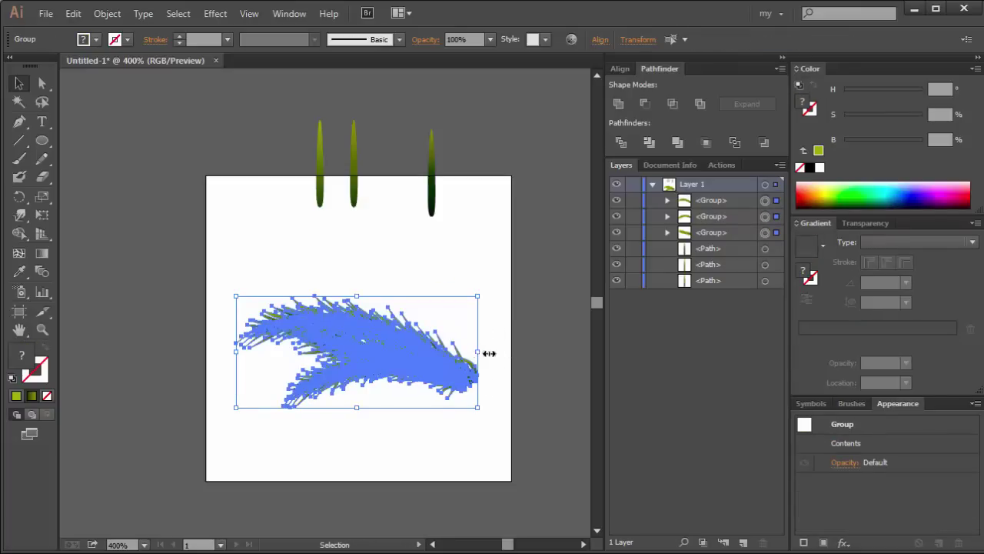
drag(489, 353, 470, 292)
- Draw a circle and fill it with a radial white-to-black gradient
click(307, 246)
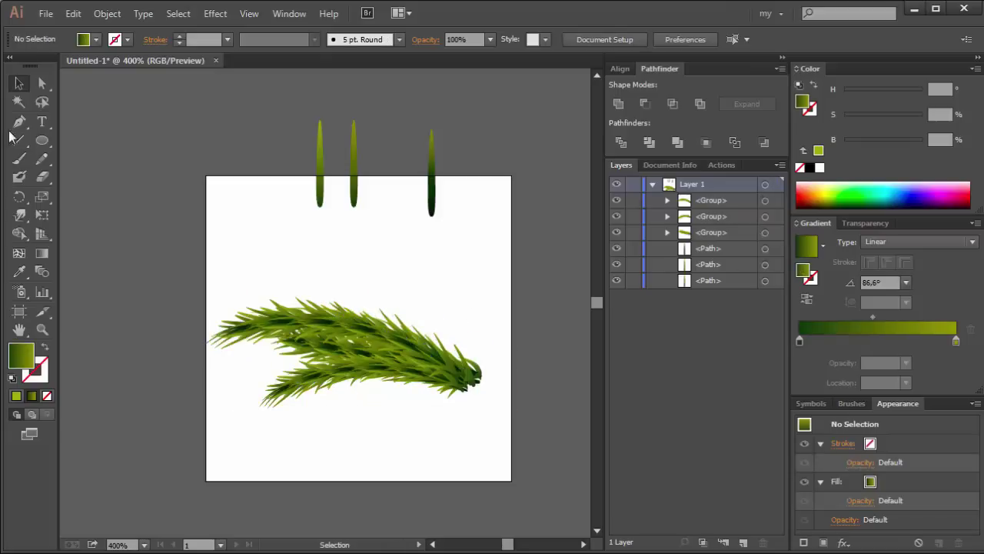
click(40, 142)
drag(146, 119, 278, 253)
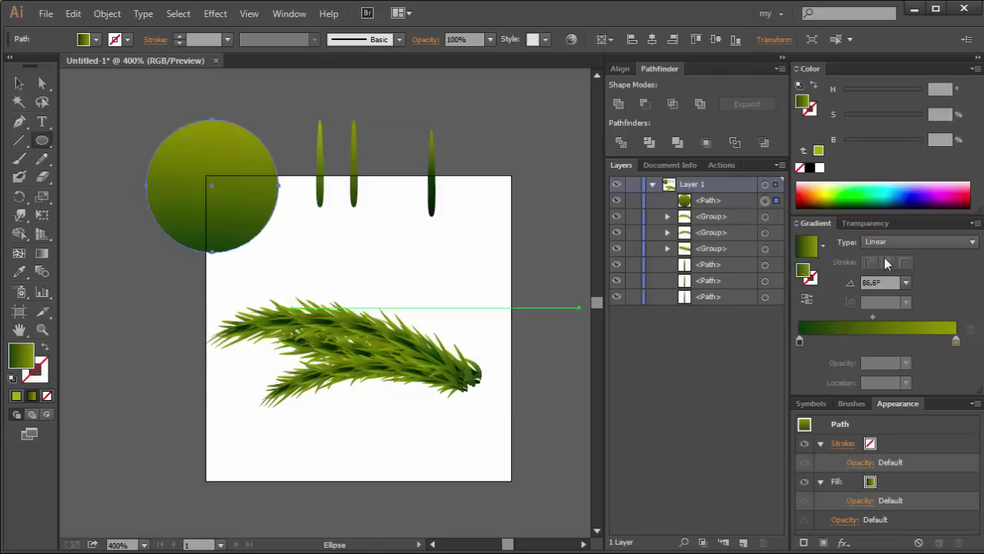
click(919, 242)
click(934, 275)
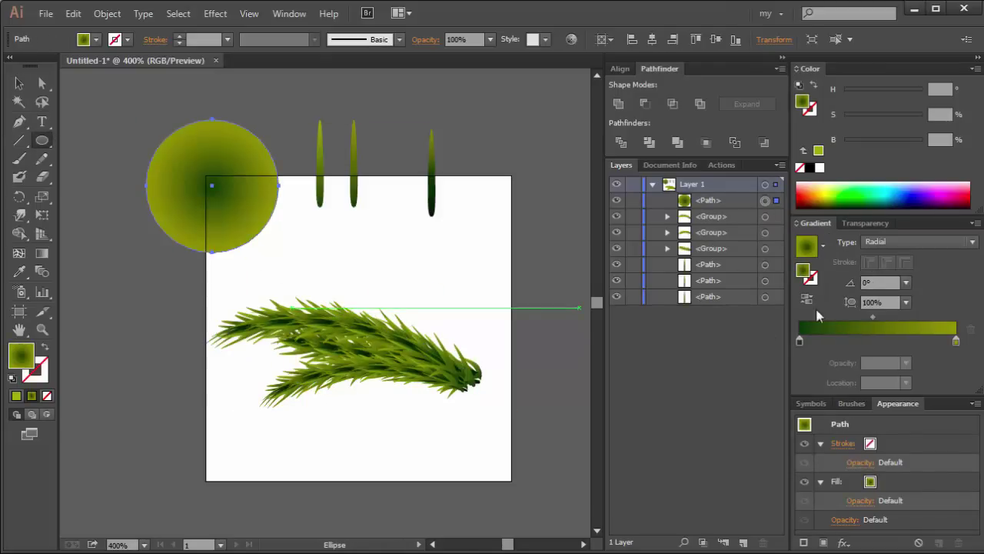
click(823, 245)
click(758, 272)
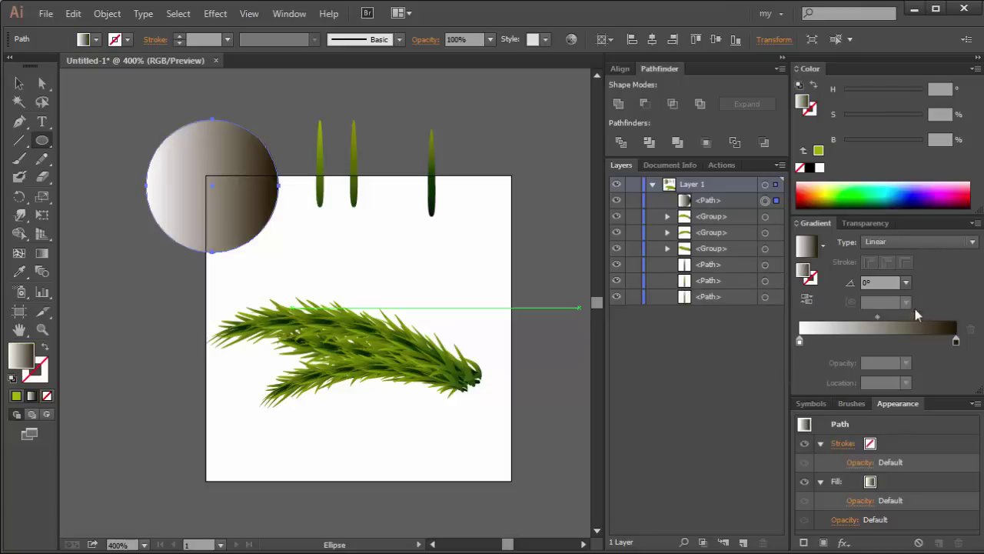
click(913, 340)
click(811, 168)
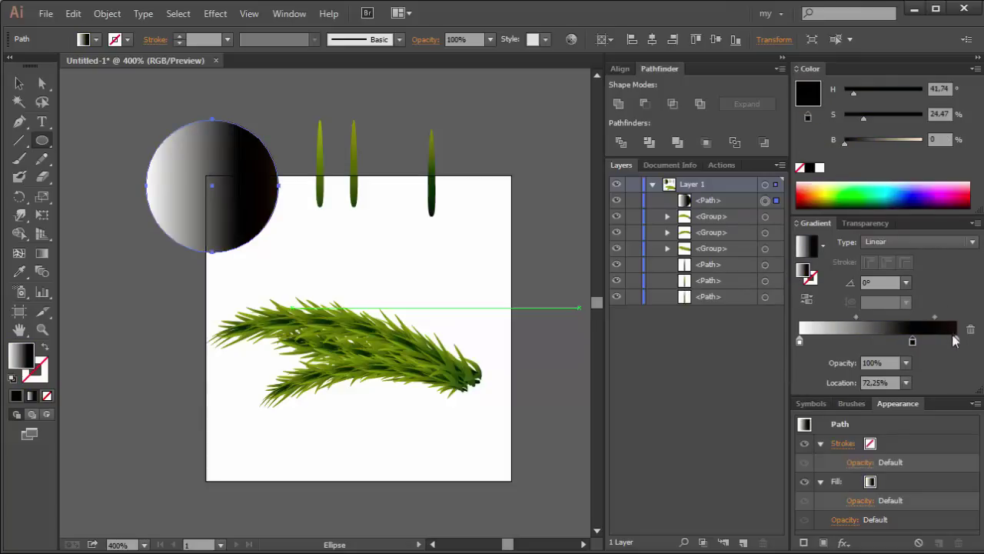
drag(956, 341, 972, 345)
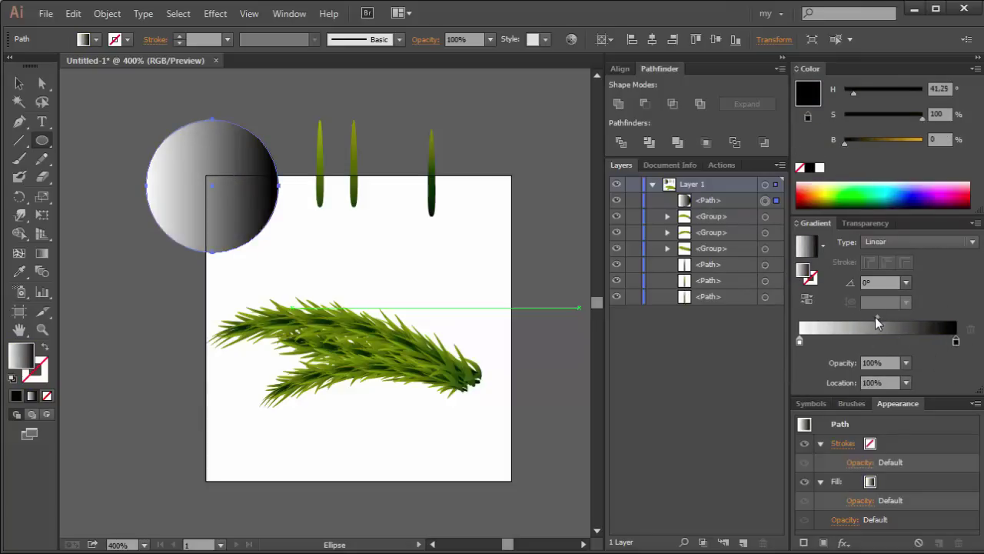
drag(875, 317, 840, 318)
- Set the circle's blend mode to Color Dodge, keeping the gradient radial
click(848, 227)
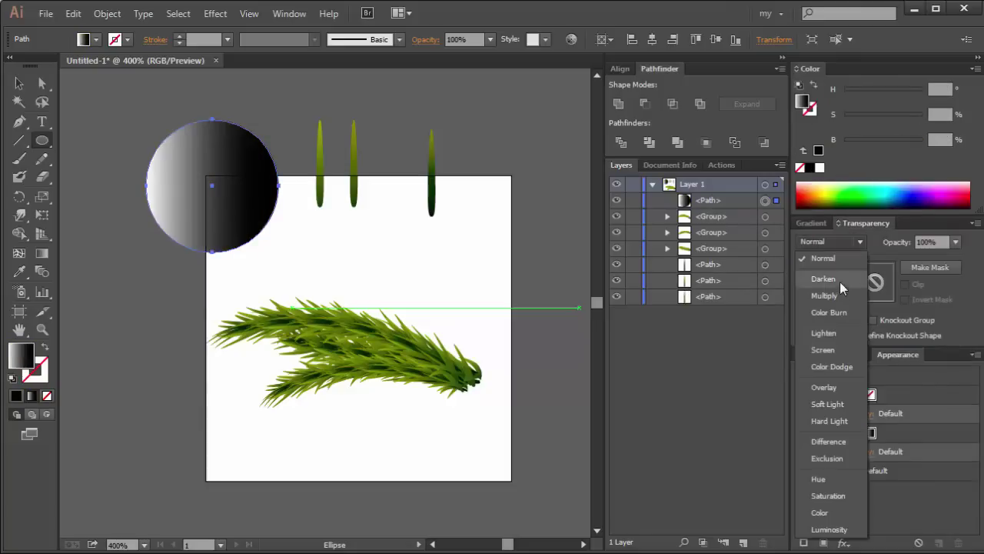
click(840, 293)
click(831, 241)
click(835, 365)
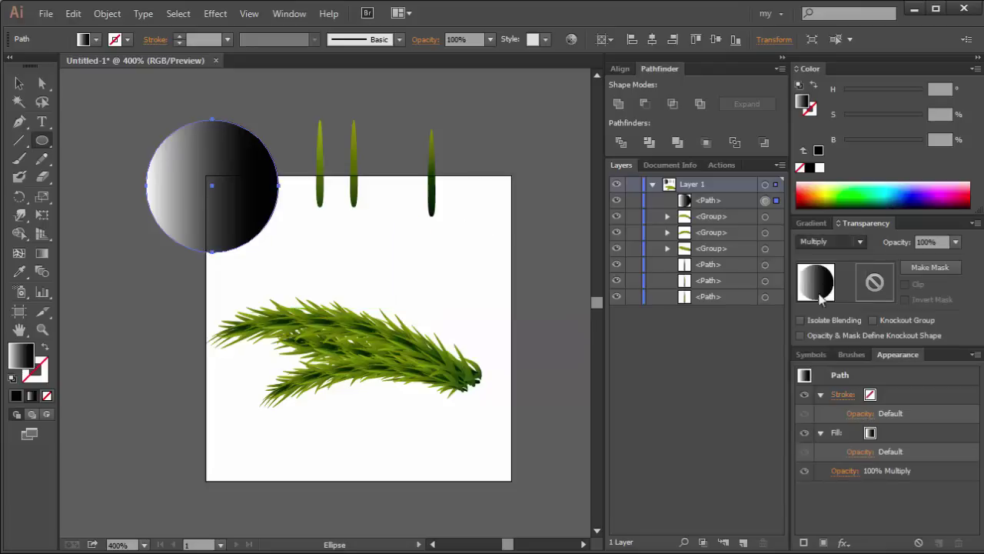
click(814, 223)
click(910, 242)
click(900, 271)
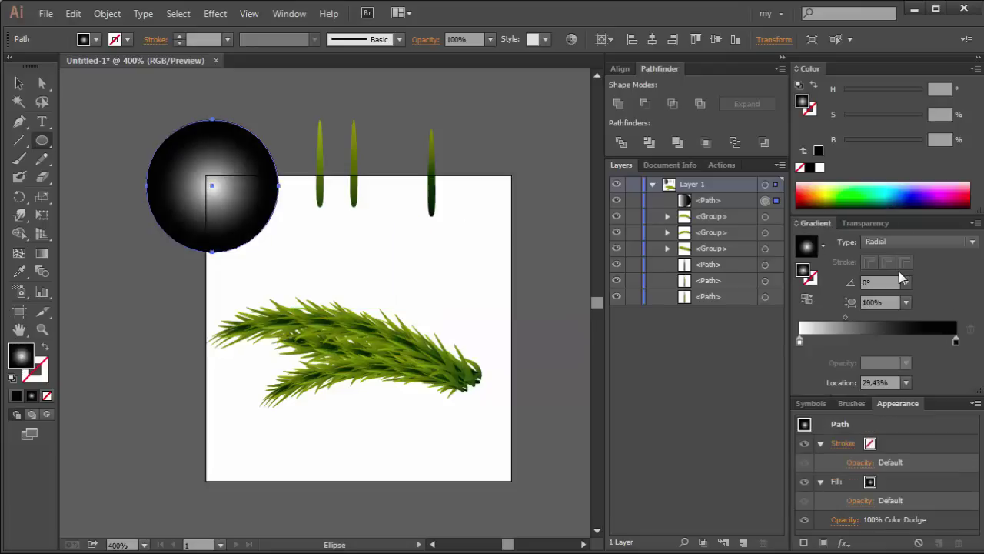
- Draw a white artboard-sized rectangle, send it to the back and lock it
key(v)
click(139, 109)
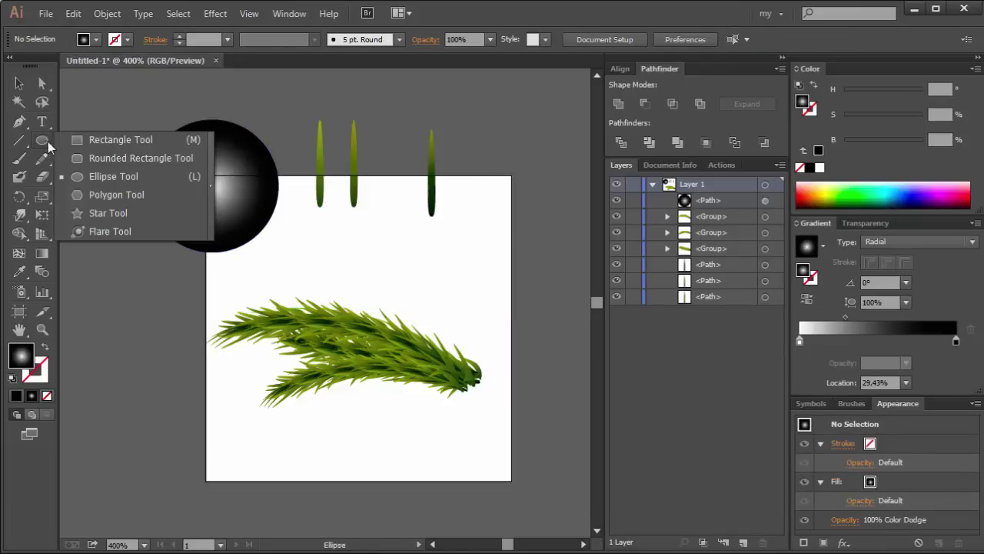
drag(43, 141, 85, 140)
mouse_move(210, 194)
mouse_down()
mouse_move(501, 407)
mouse_move(518, 478)
mouse_up()
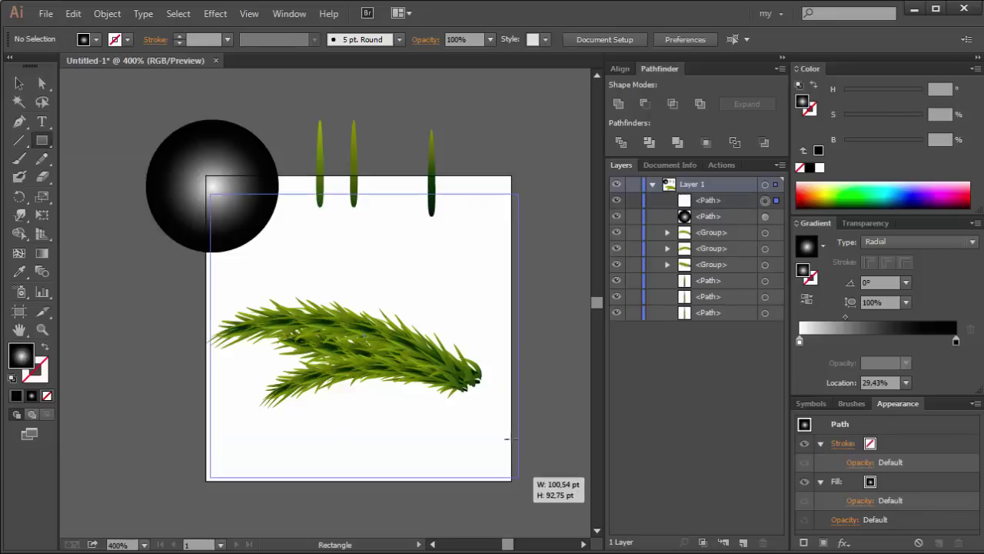
click(820, 168)
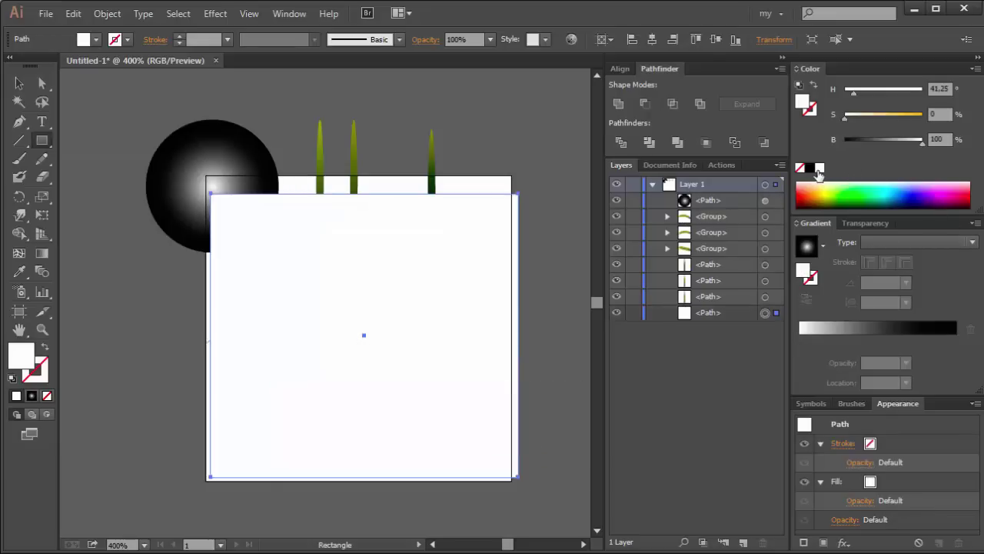
key(ctrl+shift+bracketleft)
click(632, 314)
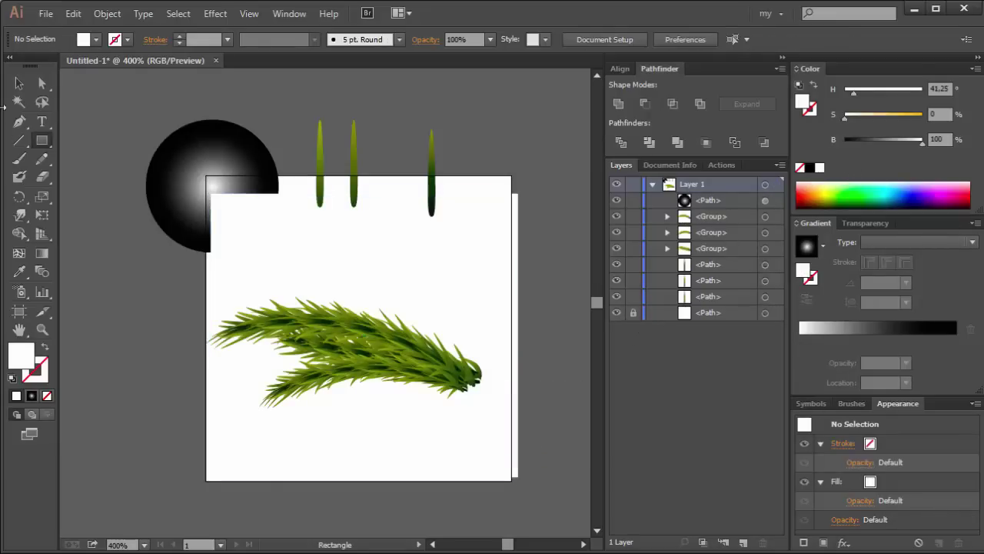
- Delete the three loose green blades
click(20, 85)
drag(317, 137, 458, 177)
key(Delete)
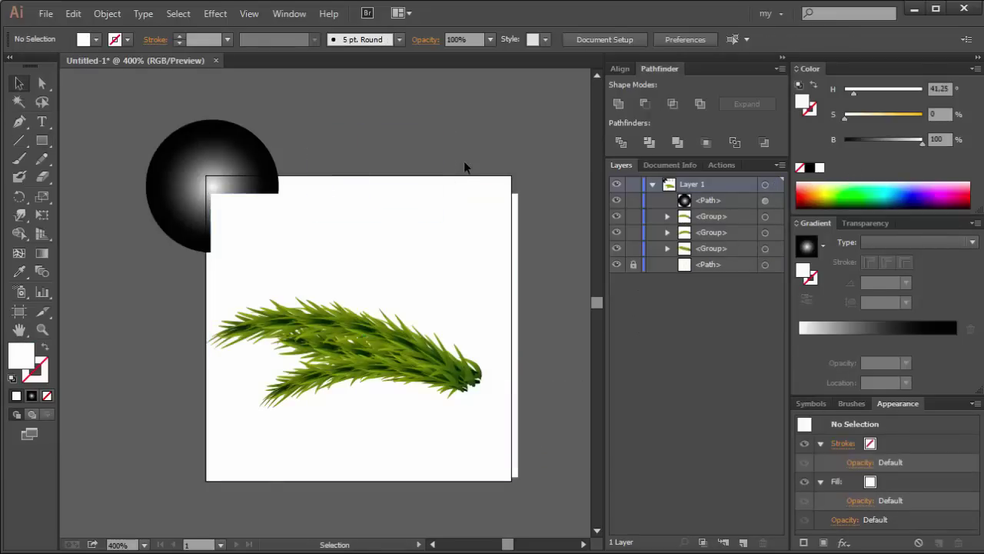
- Move the gradient circle over the bough's right tip and enlarge it
click(261, 192)
mouse_move(281, 223)
mouse_down()
mouse_move(278, 272)
mouse_move(262, 258)
mouse_up()
mouse_move(800, 341)
mouse_down()
mouse_move(839, 340)
mouse_move(766, 341)
mouse_up()
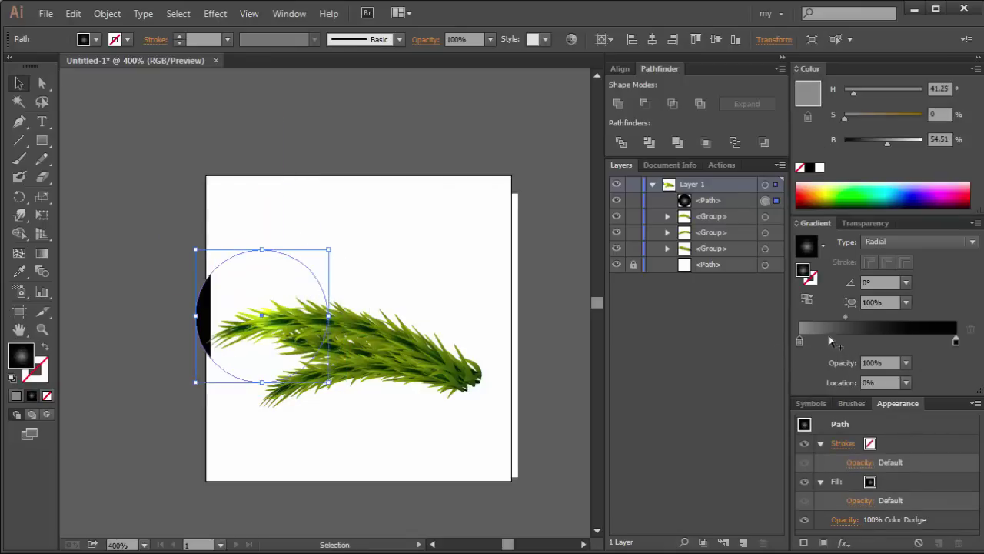
mouse_move(328, 250)
mouse_down()
mouse_move(354, 262)
mouse_move(315, 266)
mouse_move(488, 331)
mouse_up()
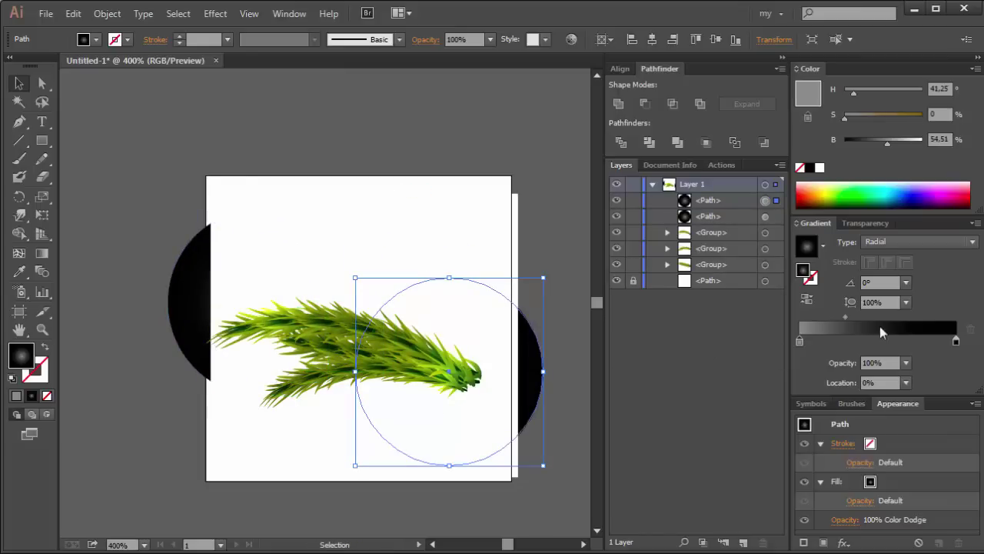
- Make the circle's black gradient stop white and set its blend mode to Color Burn
click(807, 298)
click(807, 299)
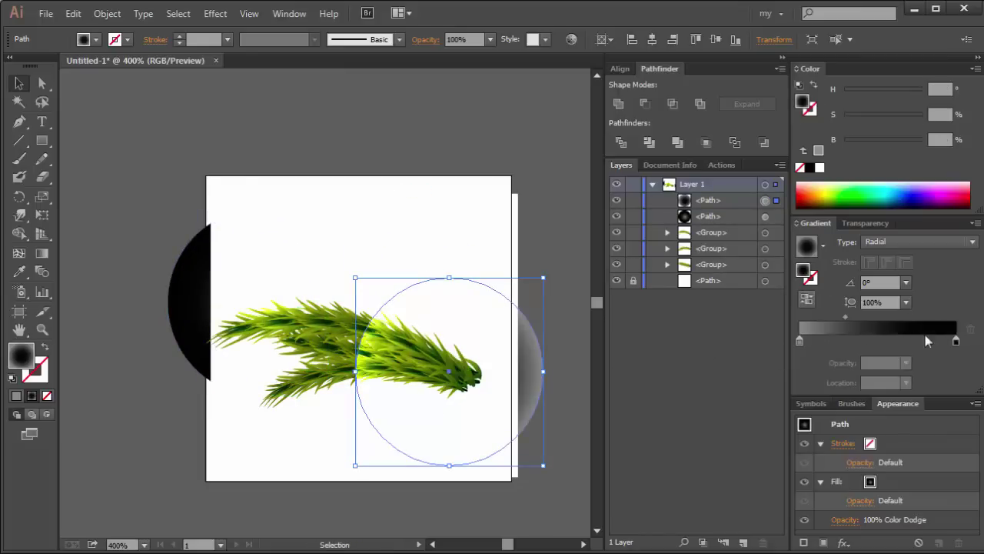
click(956, 340)
click(820, 168)
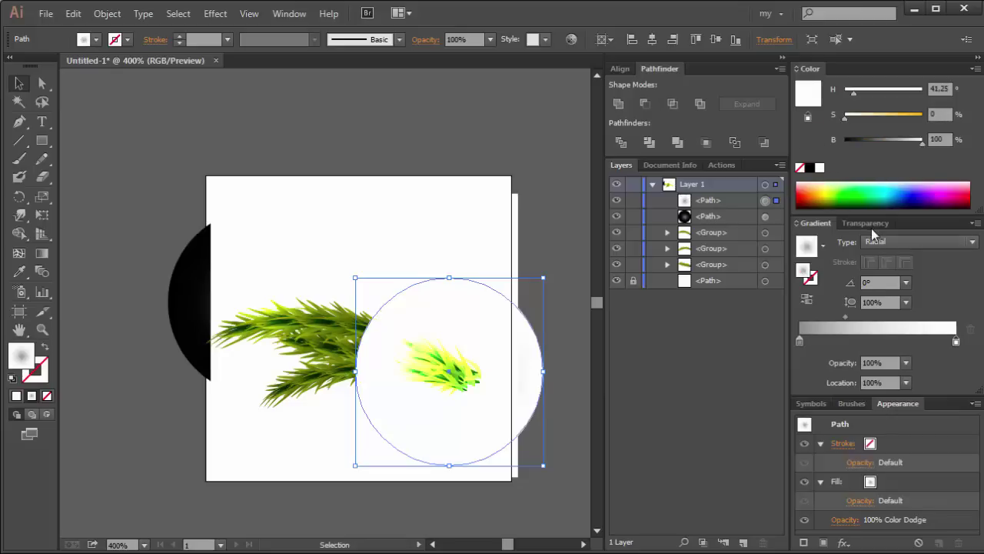
click(870, 226)
click(833, 243)
click(838, 314)
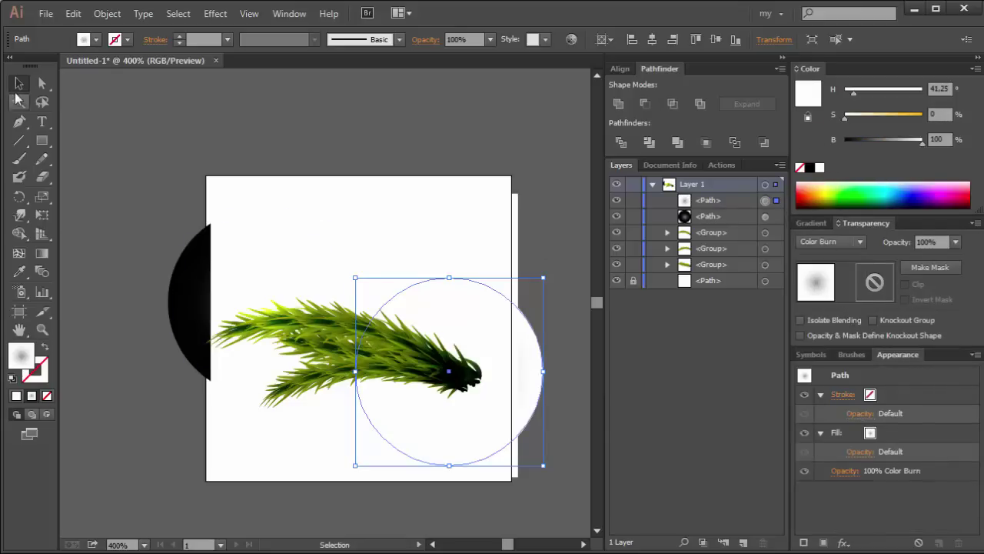
click(177, 84)
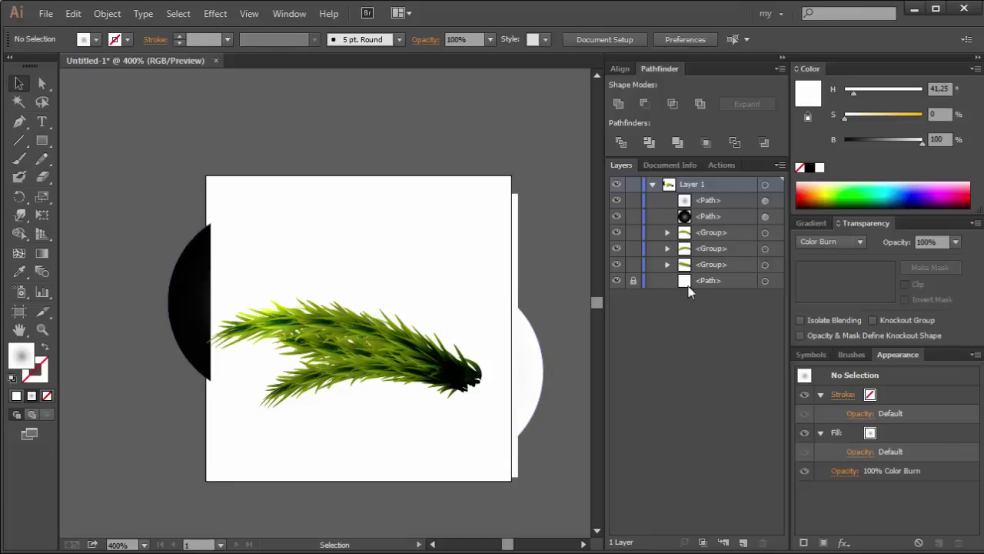
- Stack both grass groups above the white circle in Layers and enlarge the circle
click(766, 248)
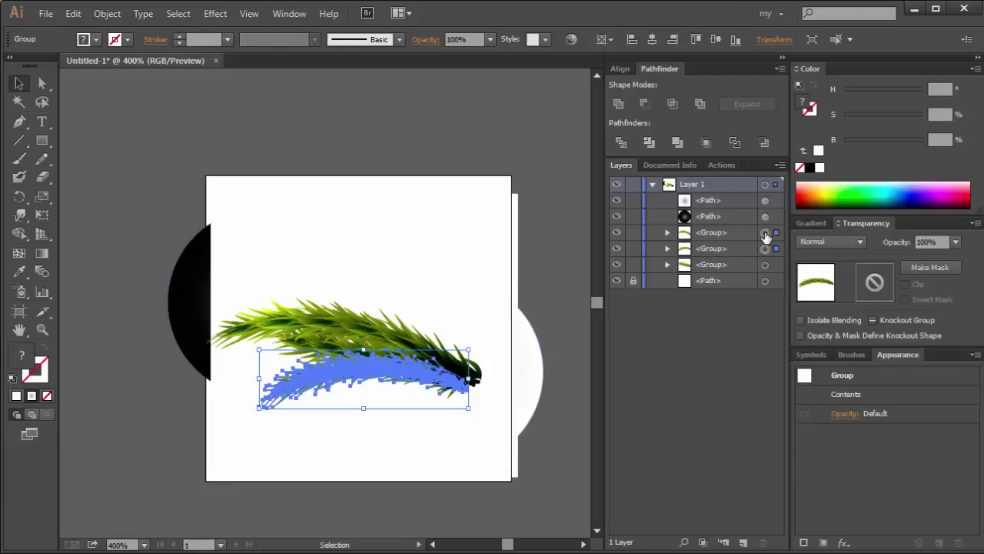
shift+click(766, 233)
drag(707, 236, 709, 194)
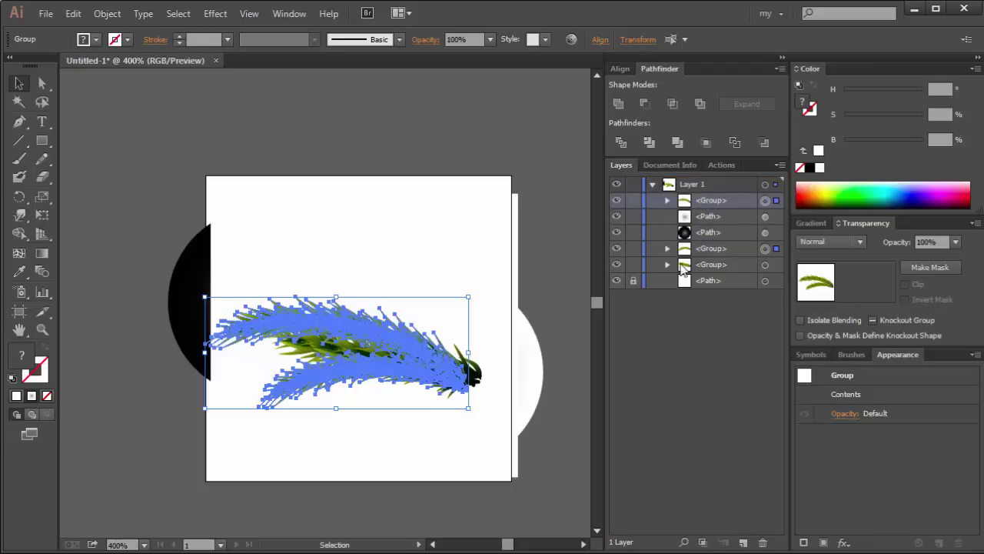
click(529, 245)
drag(534, 352, 528, 357)
drag(352, 378, 276, 377)
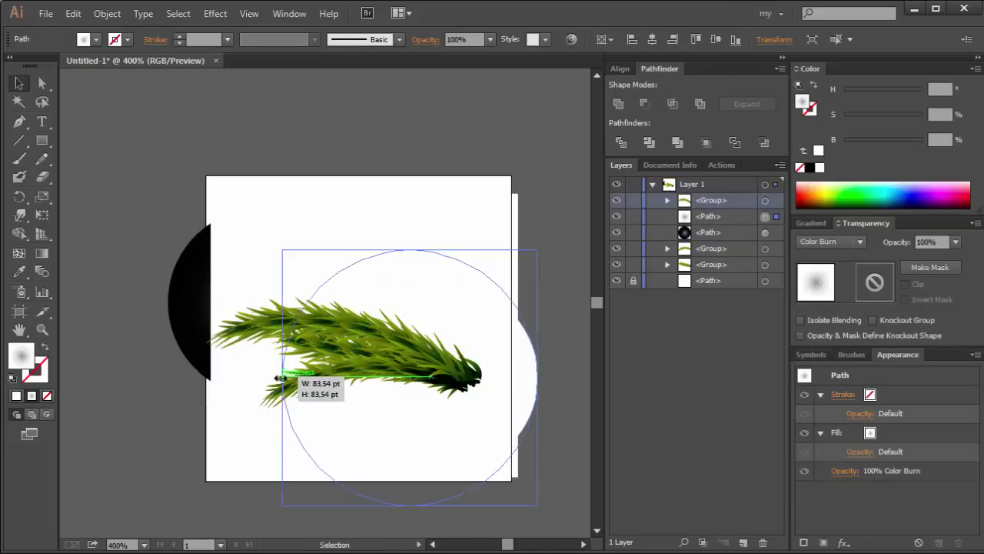
drag(418, 461, 418, 458)
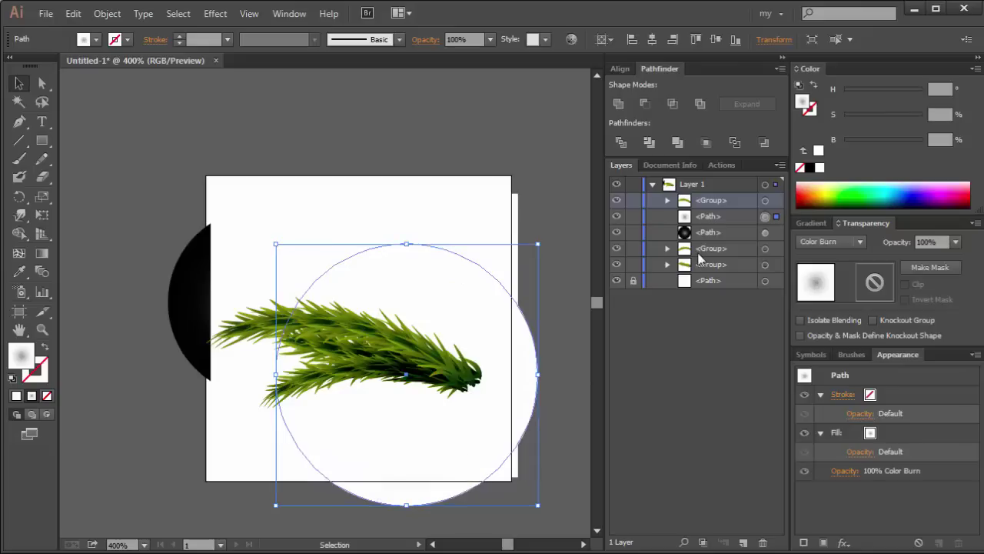
drag(702, 250, 702, 210)
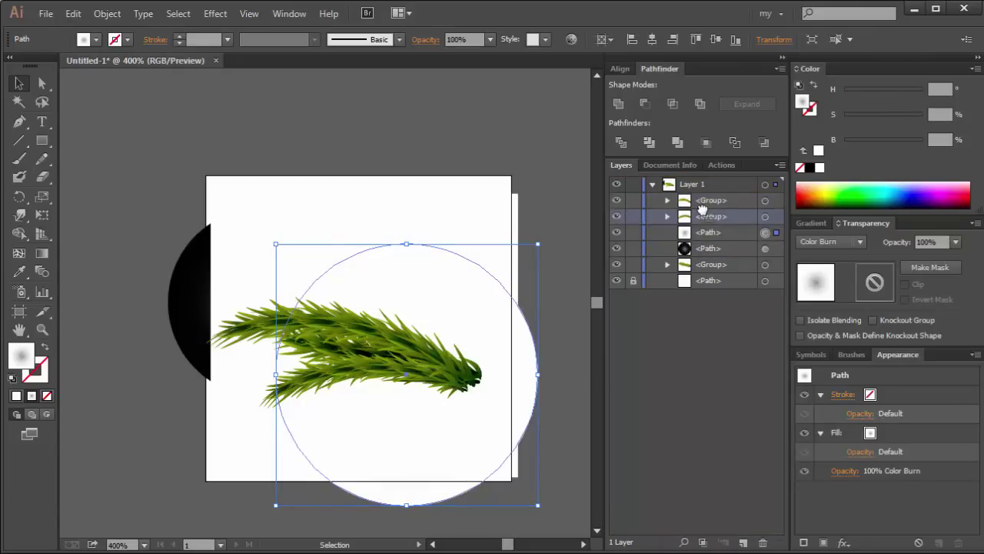
- Shift the lower grass group up and to the right
click(290, 414)
drag(343, 380, 419, 331)
click(545, 373)
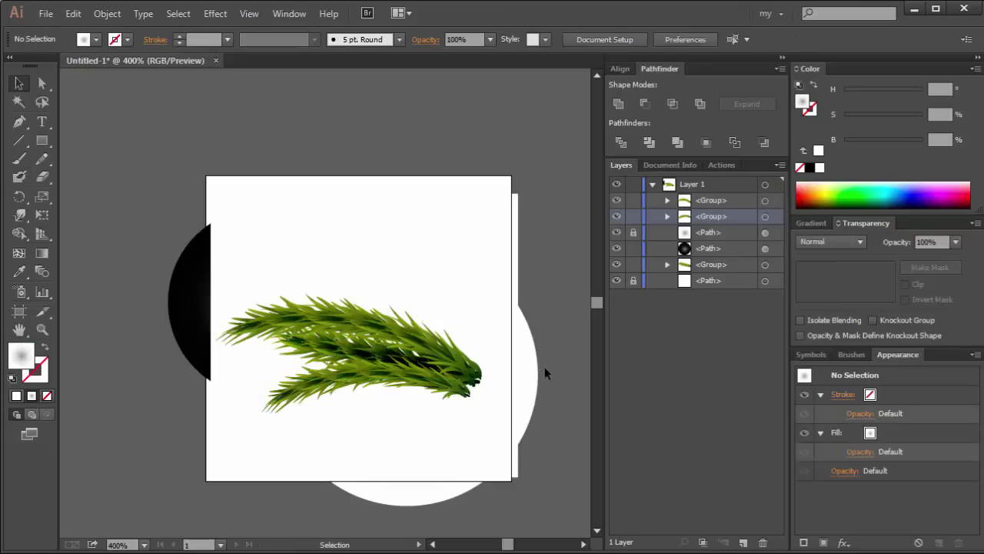
drag(424, 413, 444, 409)
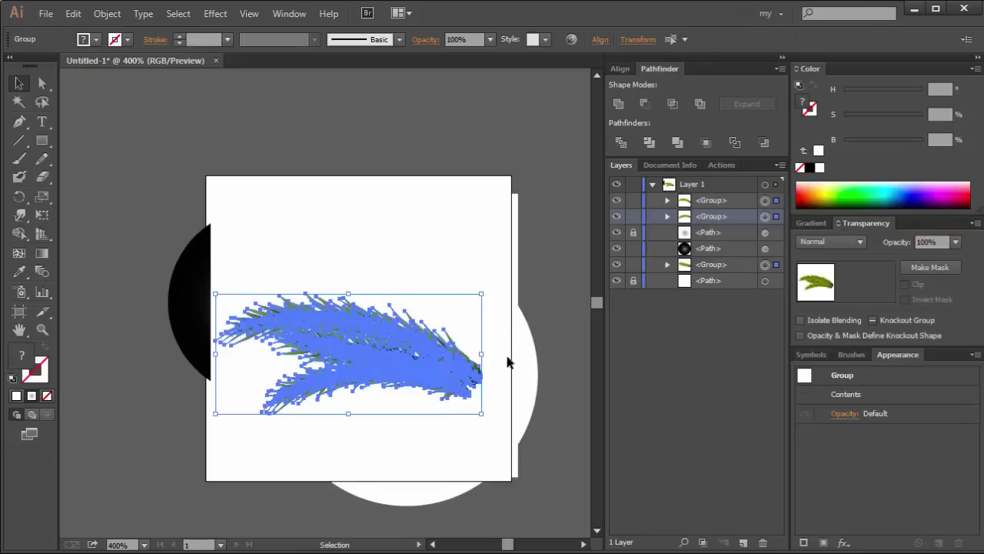
click(541, 313)
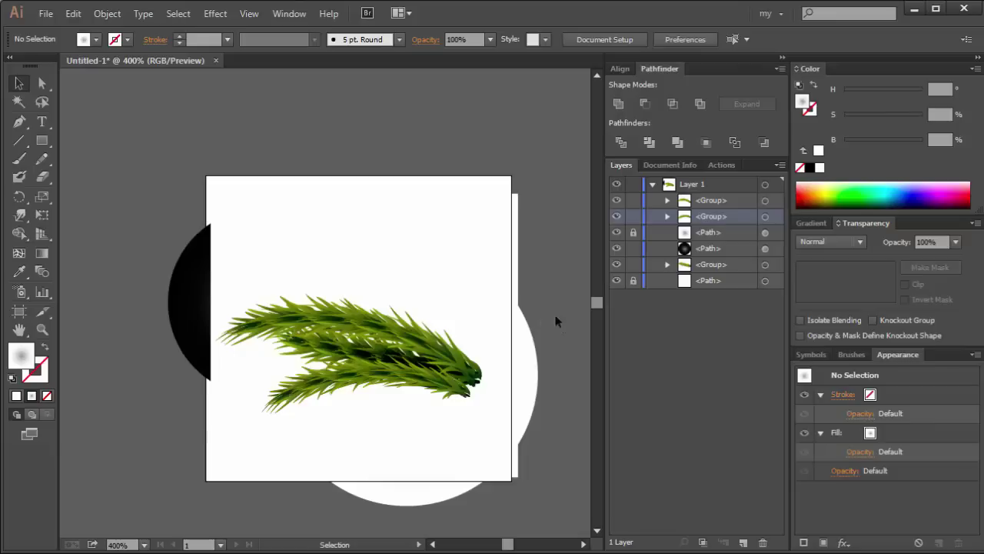
- Bring the Color Dodge circle to the top and place a smaller copy over the bough's lower left
click(265, 246)
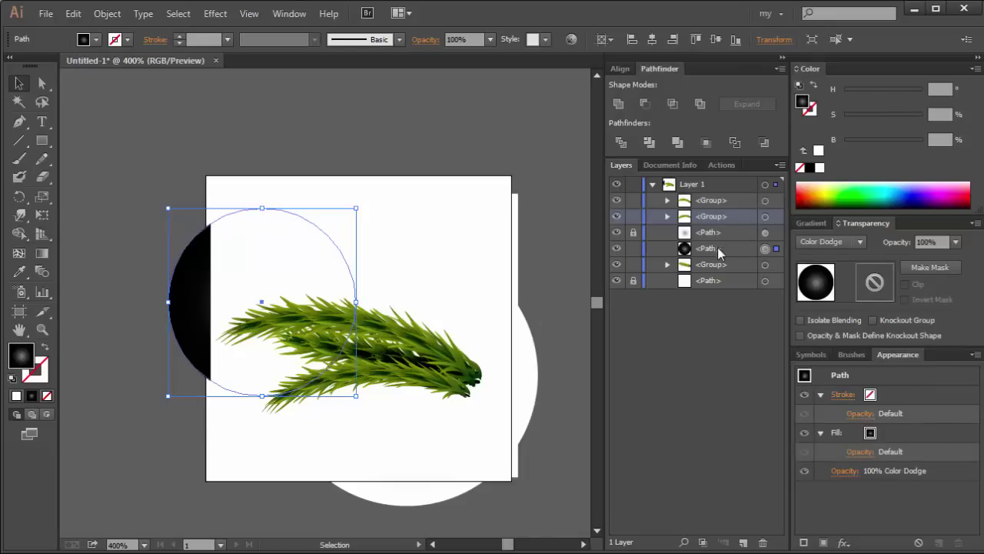
drag(718, 247, 708, 193)
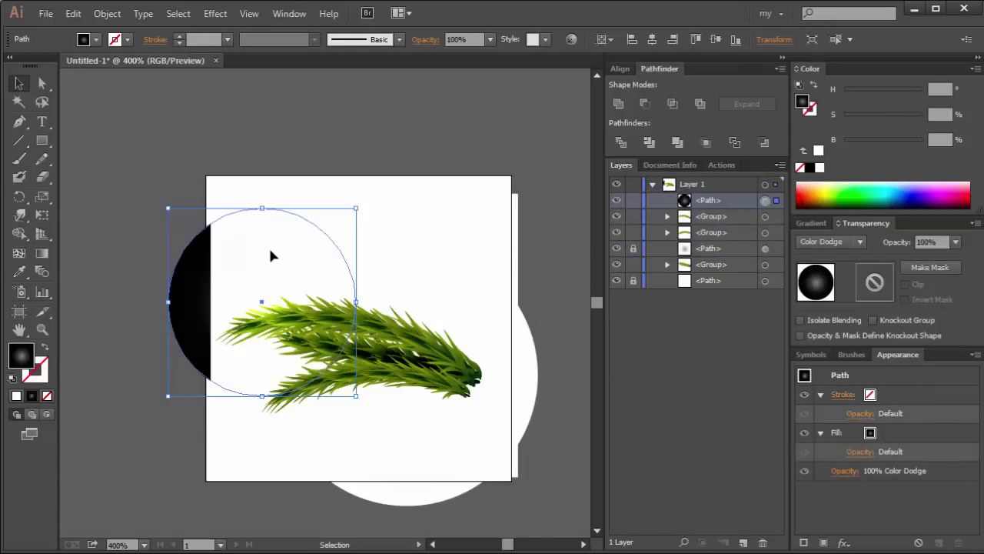
drag(271, 255, 348, 316)
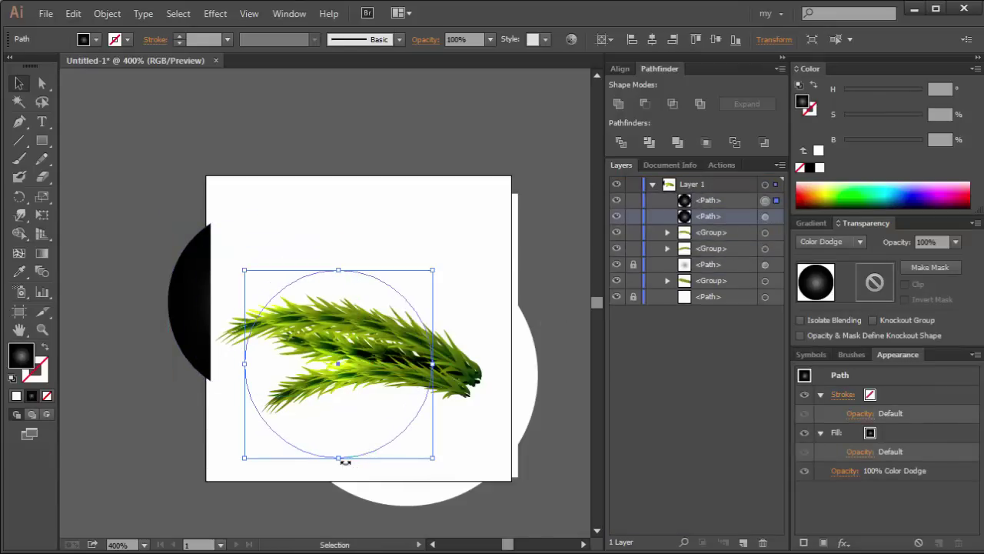
drag(346, 461, 345, 401)
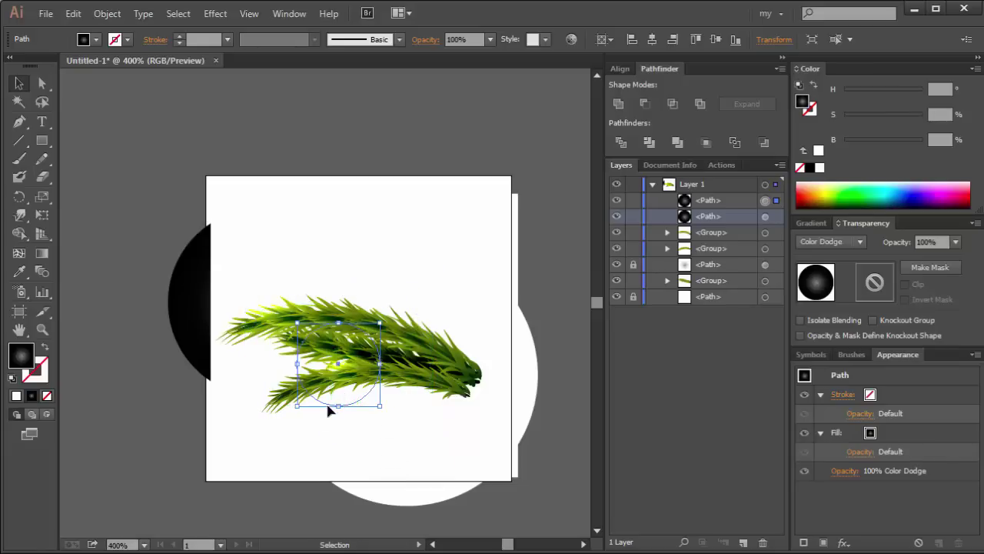
drag(352, 391, 325, 407)
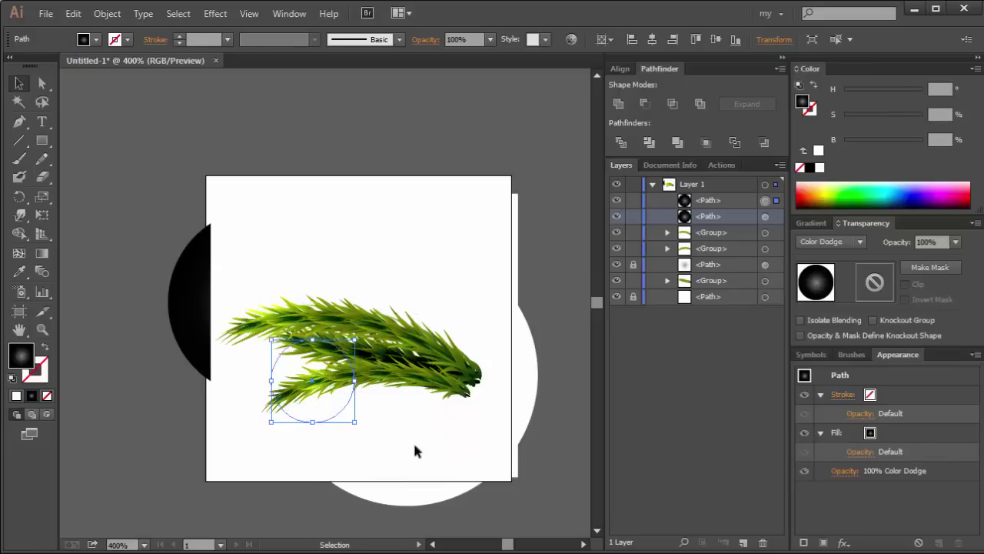
click(415, 445)
key(ctrl+minus)
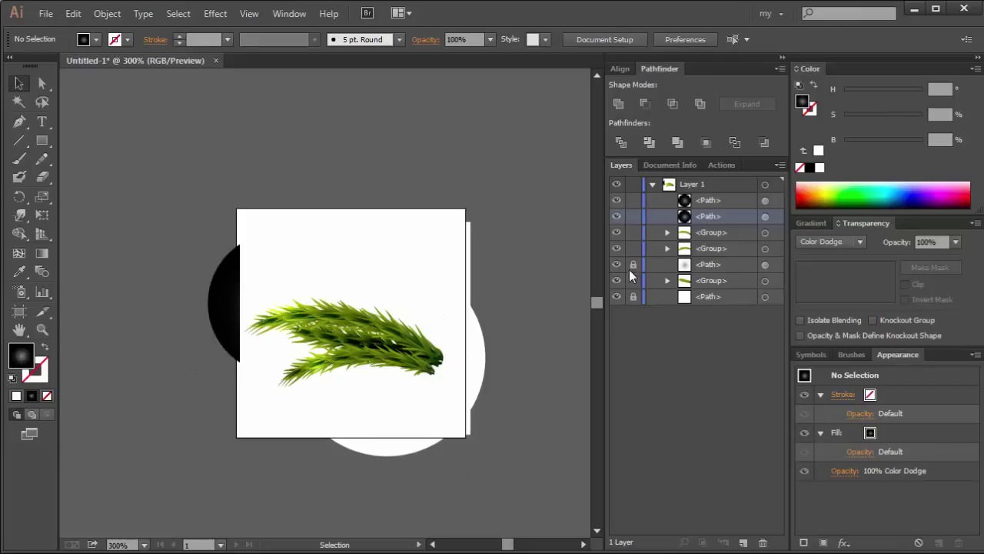
- Group all the artwork and rotate the group about 180°
drag(494, 229, 242, 451)
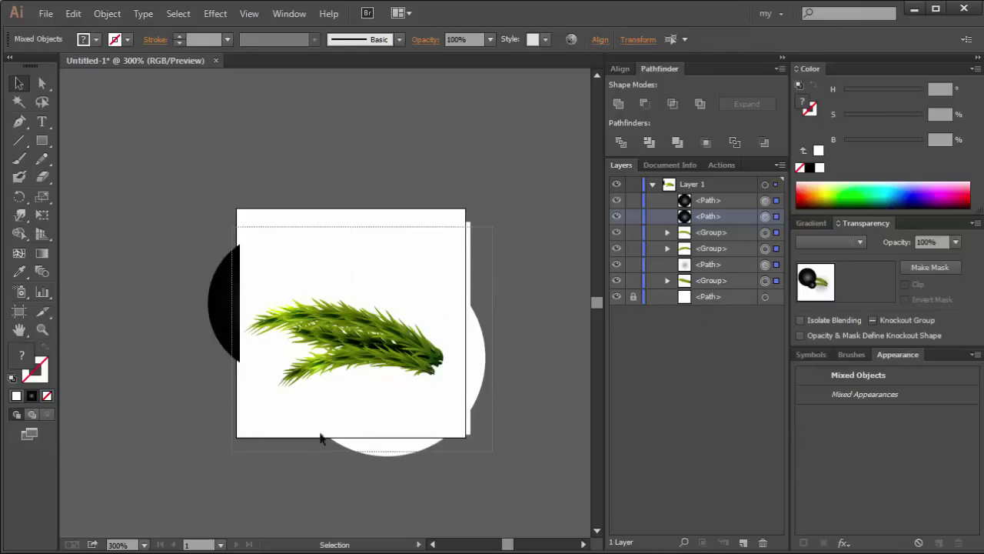
right_click(373, 338)
click(430, 409)
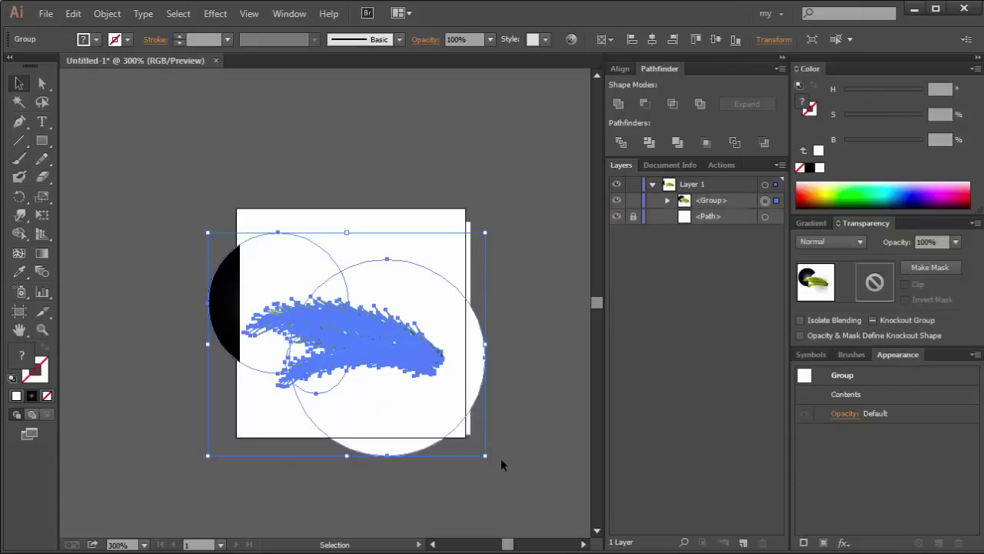
drag(488, 460, 216, 146)
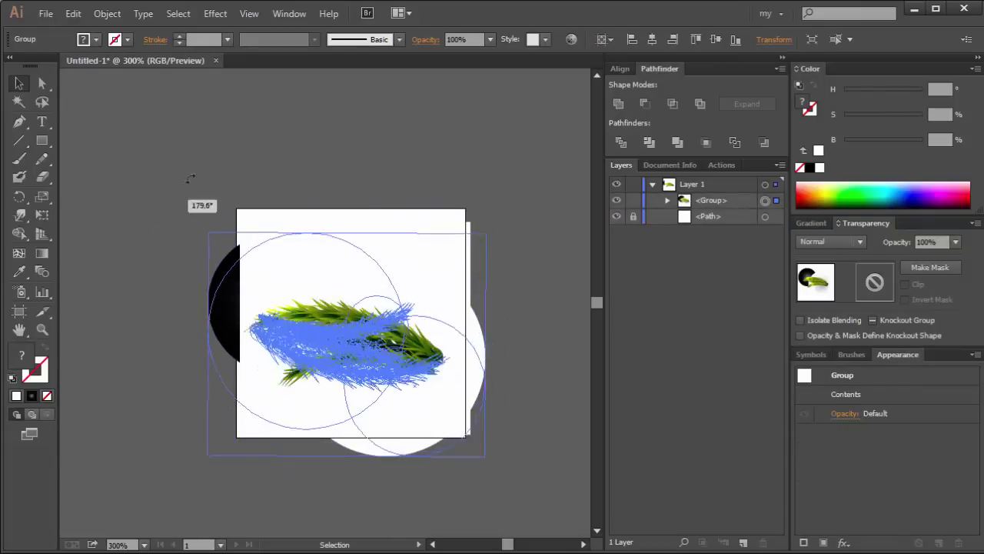
drag(216, 146, 194, 185)
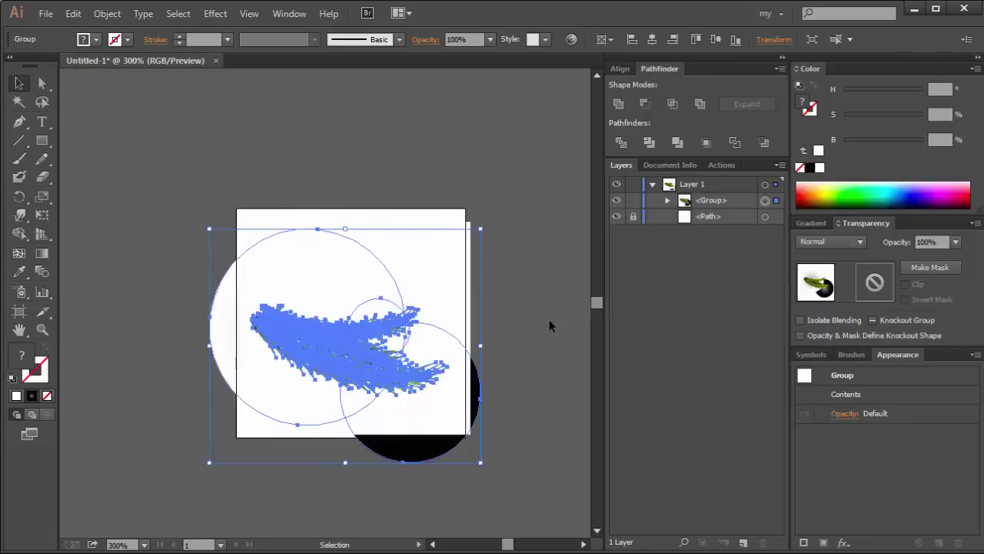
click(514, 368)
- Scale the group down, stretch it wider and move it toward the lower right
click(406, 400)
drag(482, 464, 382, 376)
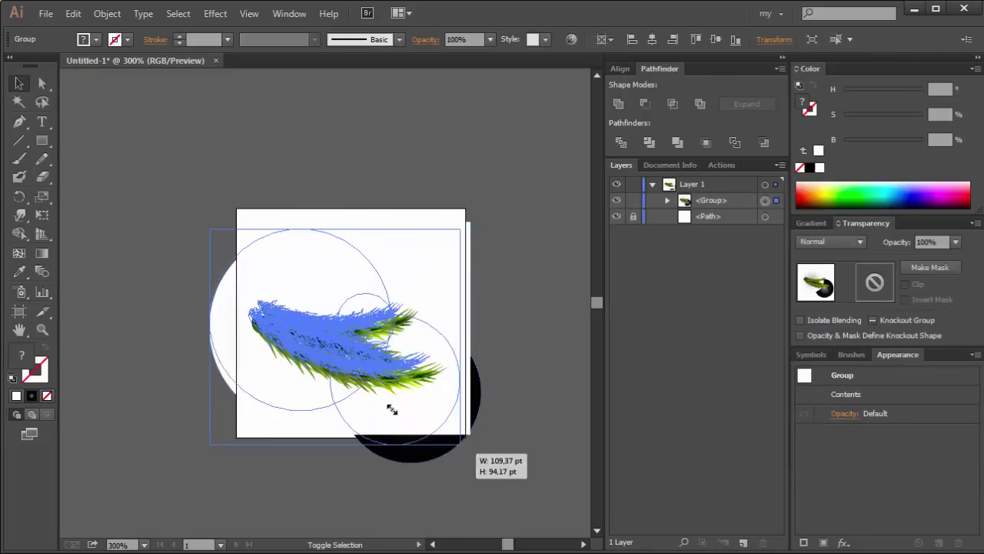
drag(313, 318, 287, 344)
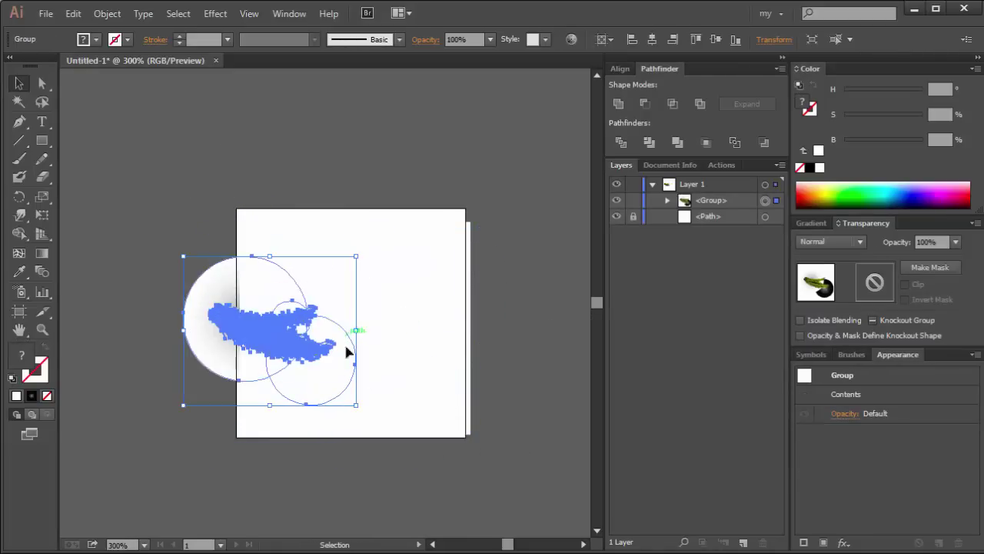
drag(348, 351, 418, 339)
click(488, 331)
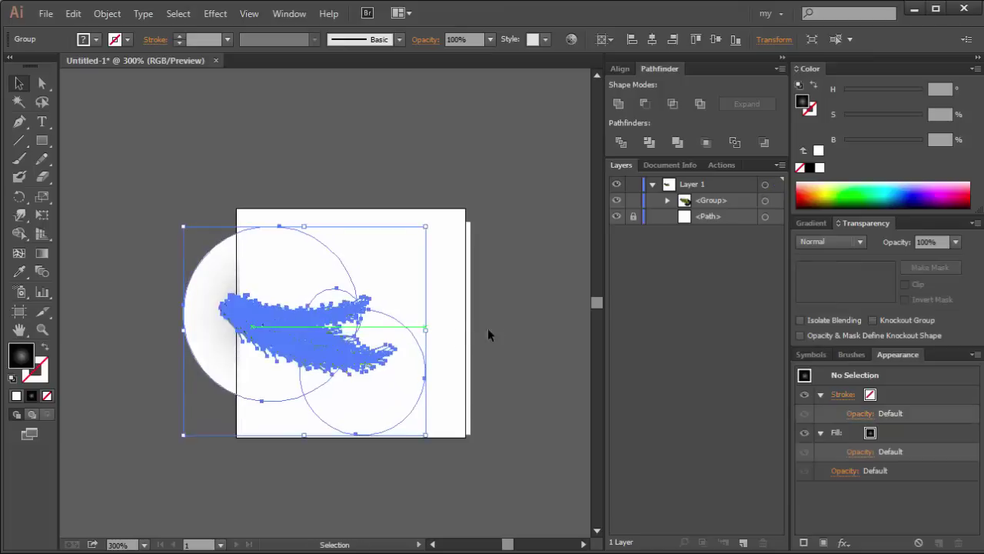
click(392, 339)
drag(393, 406, 306, 362)
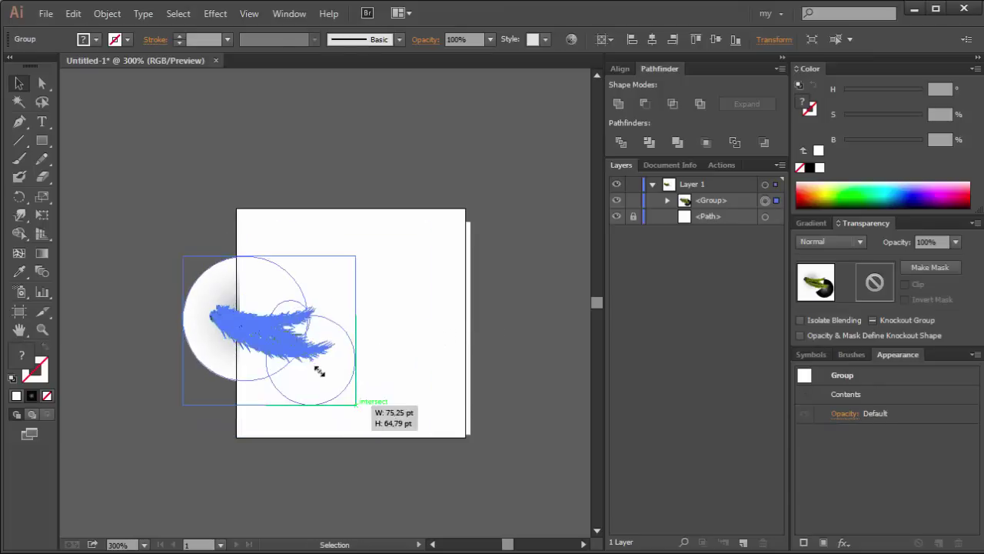
drag(256, 314, 381, 372)
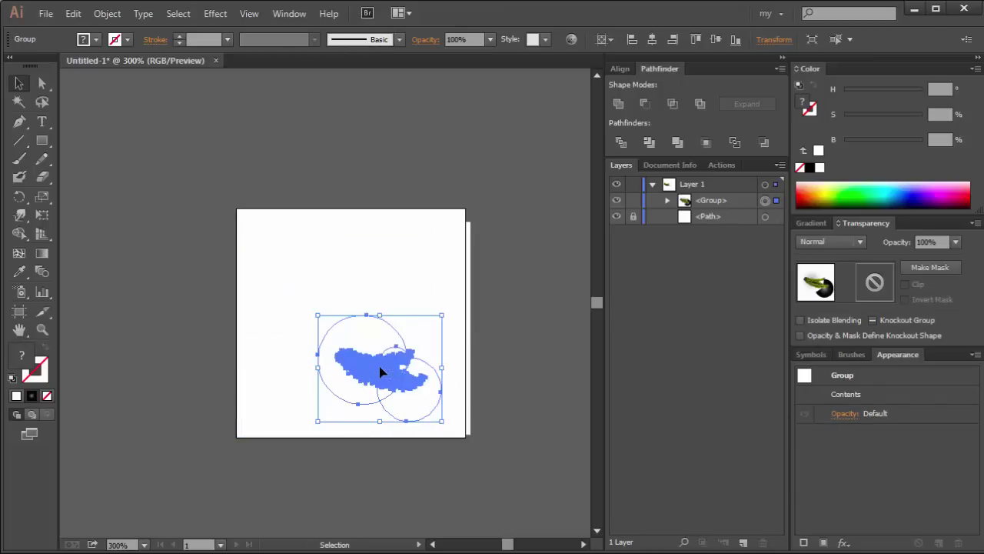
- Duplicate the group, then shrink and tilt the copy onto the bough
drag(450, 272, 321, 429)
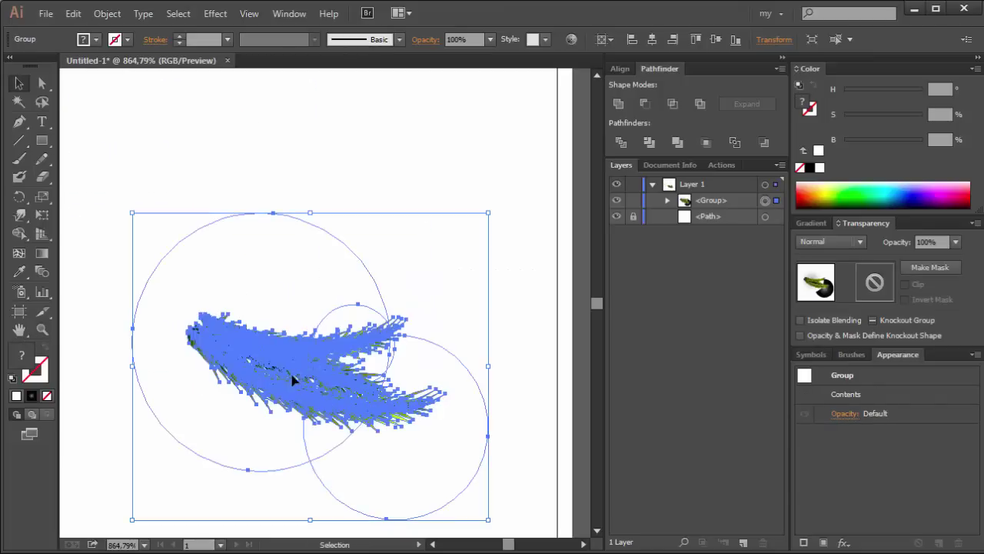
drag(290, 375, 277, 327)
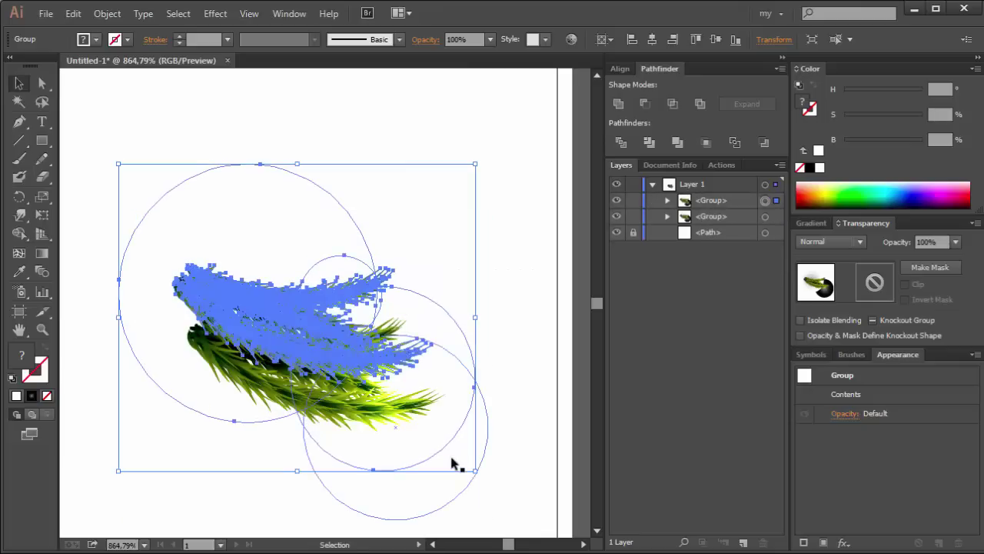
drag(474, 470, 435, 438)
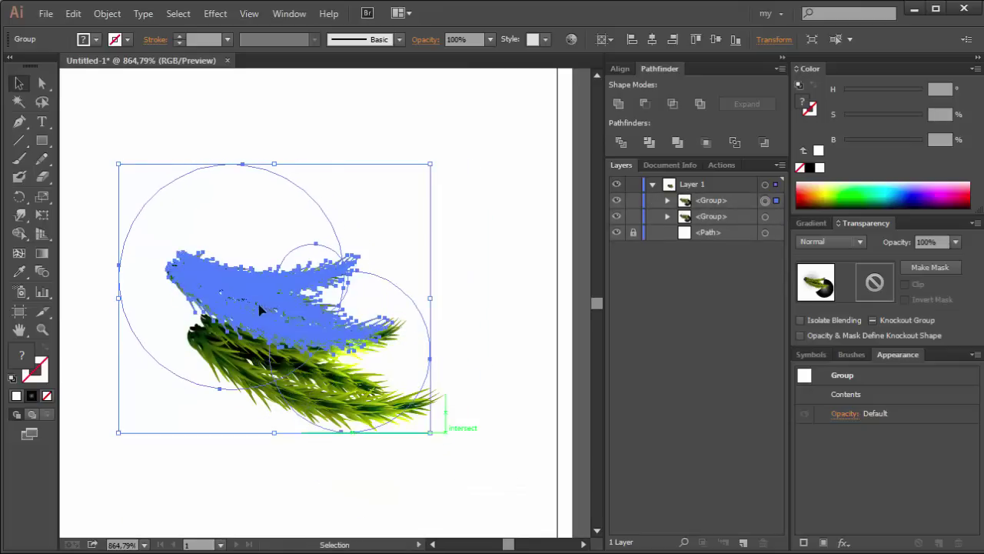
drag(257, 308, 260, 314)
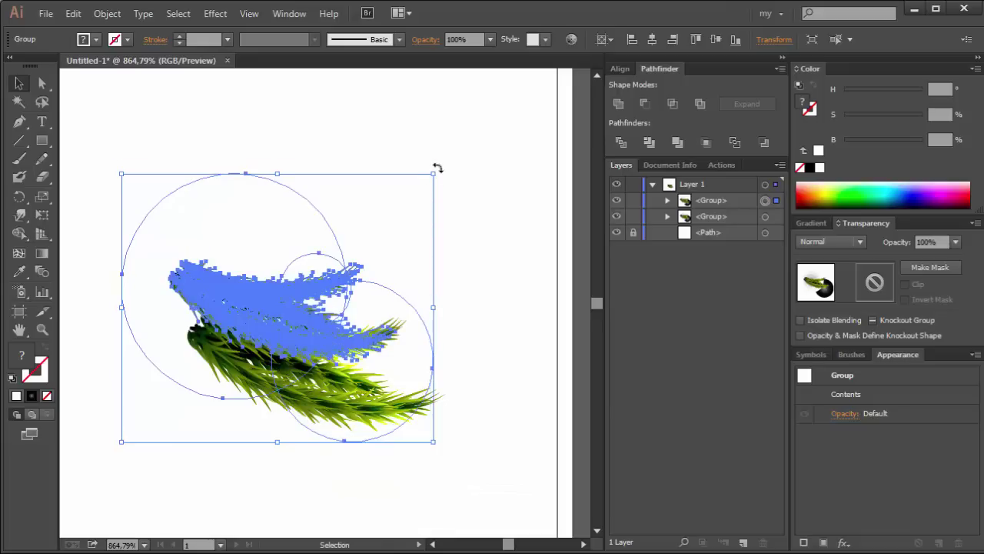
drag(437, 168, 431, 154)
drag(256, 341, 242, 266)
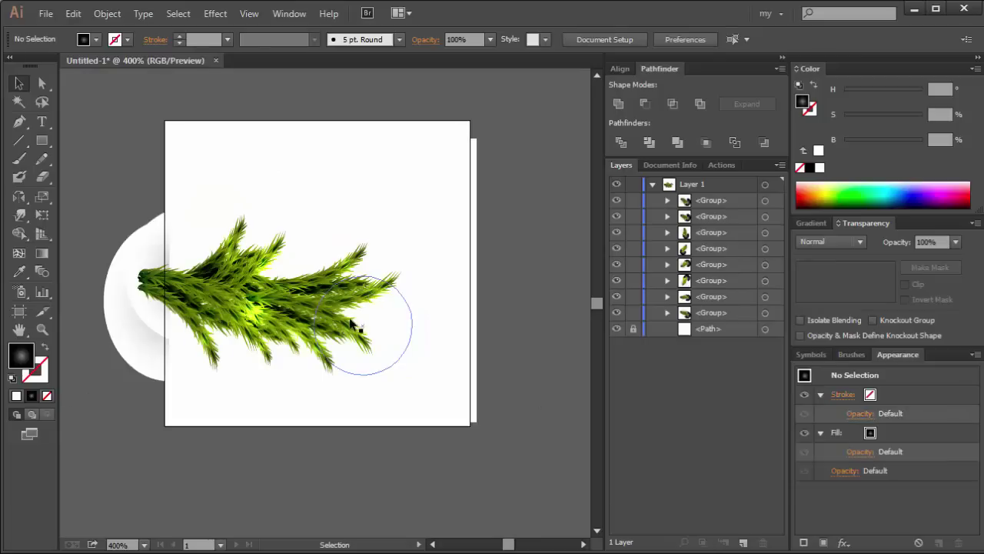
- Move the whole bough up and to the right on the artboard
key(a)
click(18, 83)
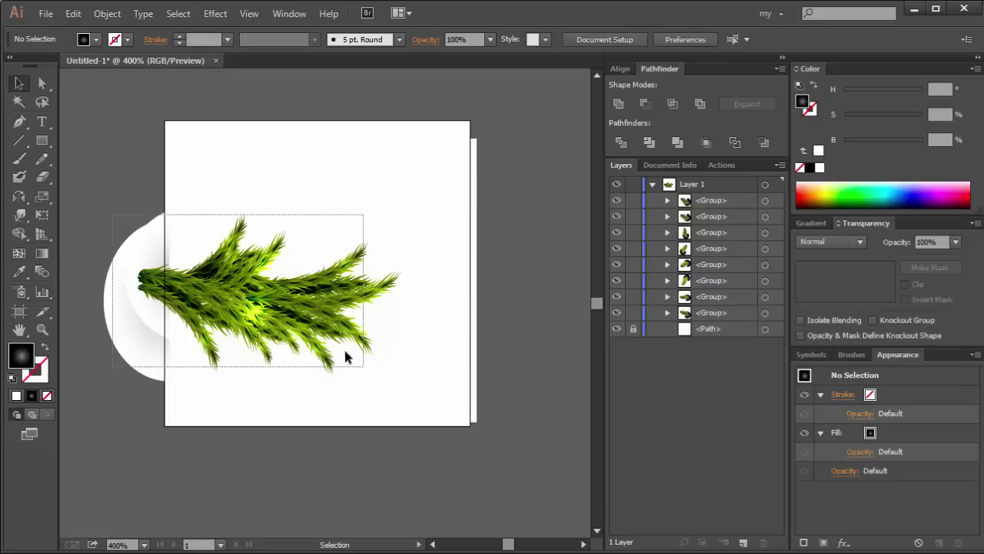
mouse_move(291, 329)
mouse_down()
mouse_move(364, 296)
mouse_move(350, 295)
mouse_up()
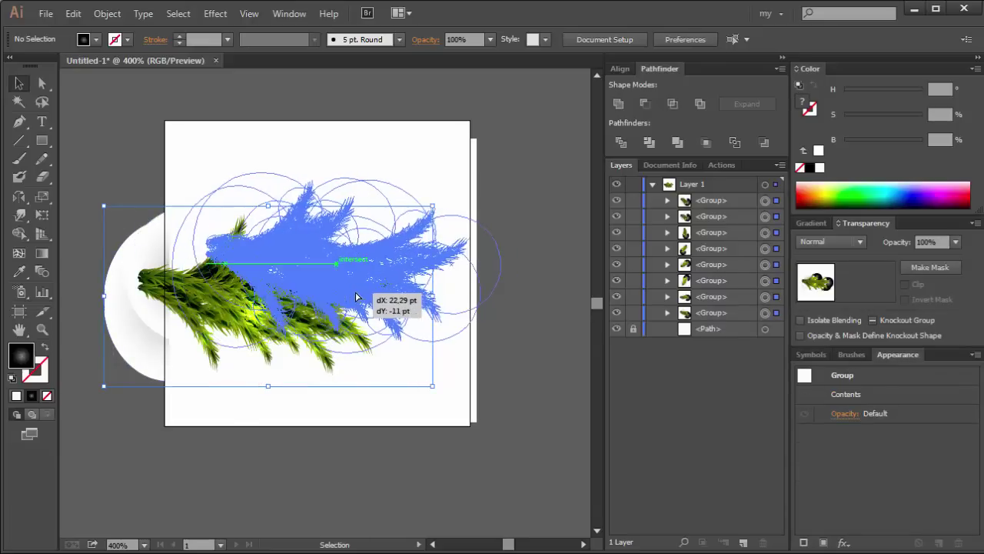
click(512, 293)
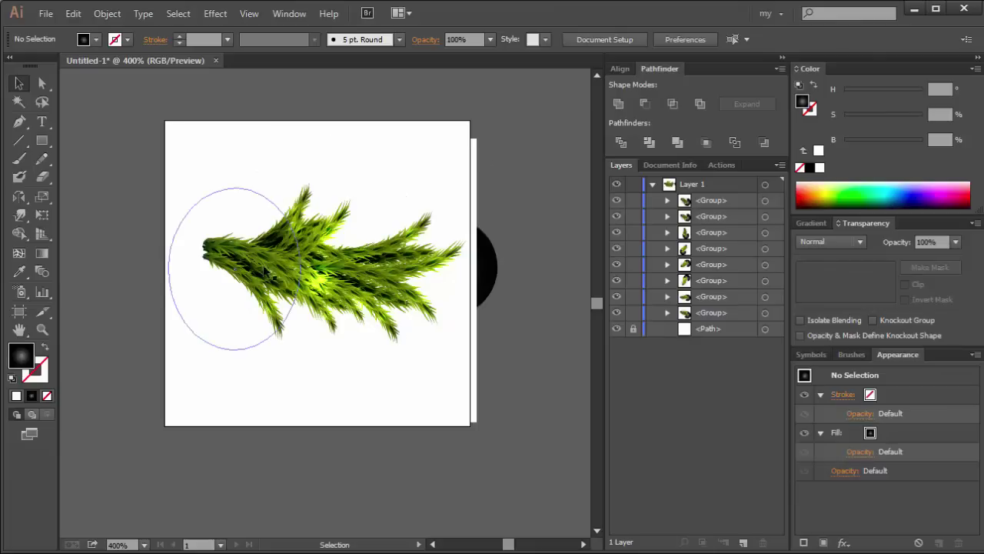
- Delete a gradient highlight circle, then marquee-select and delete all the bough groups
key(a)
click(330, 290)
key(Delete)
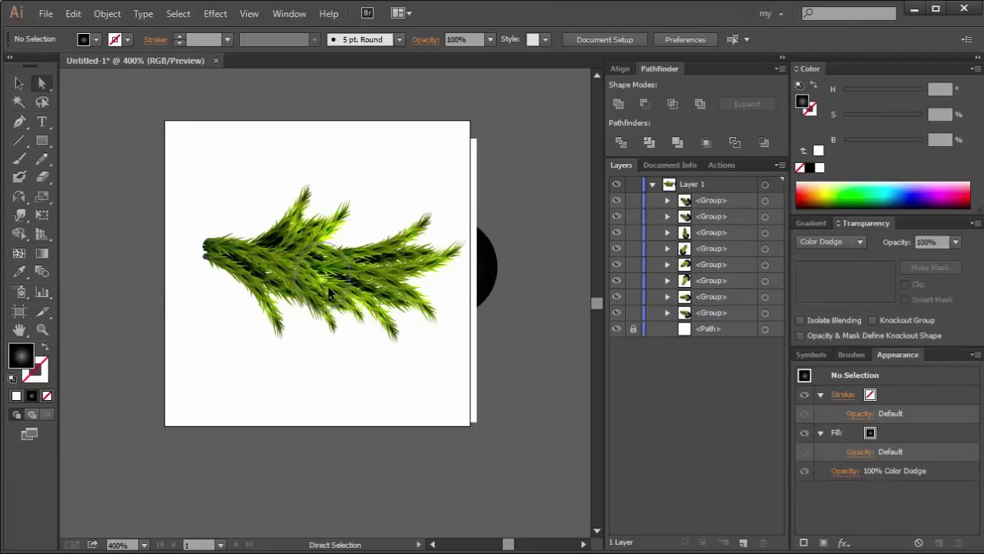
click(19, 83)
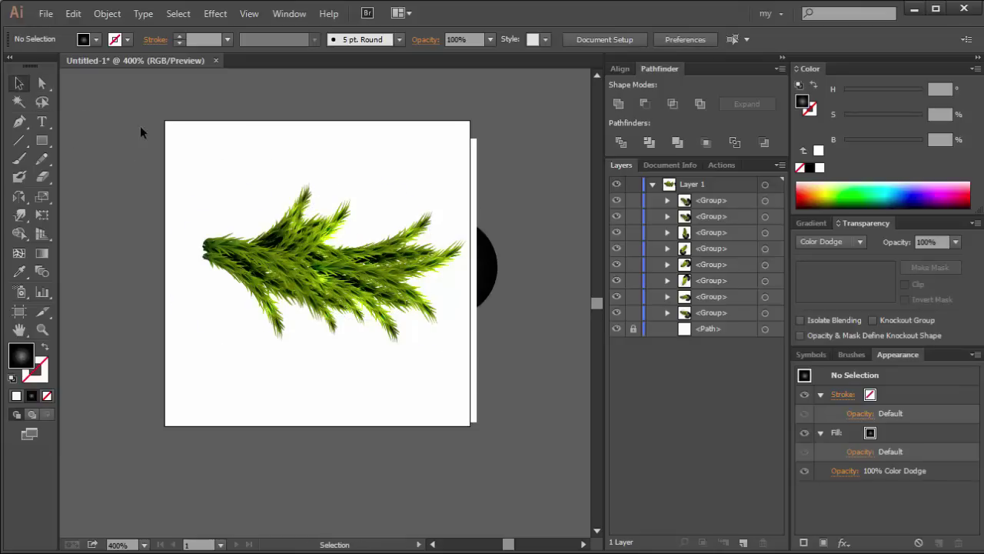
mouse_move(172, 160)
mouse_down()
mouse_move(502, 394)
mouse_move(482, 384)
mouse_up()
key(Delete)
- Restore the bough with undo, remove it from this artboard, then delete the white background path
key(ctrl+z)
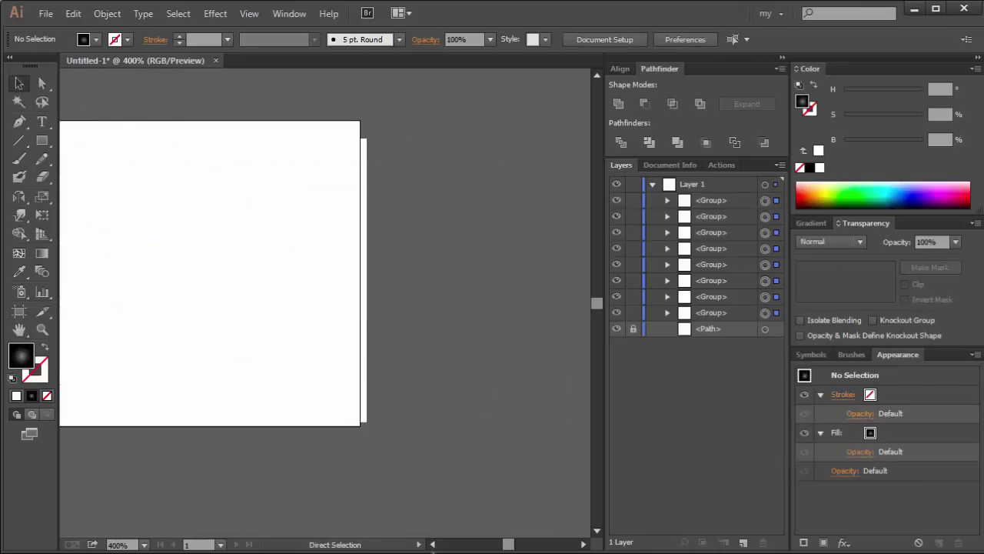
click(432, 545)
key(v)
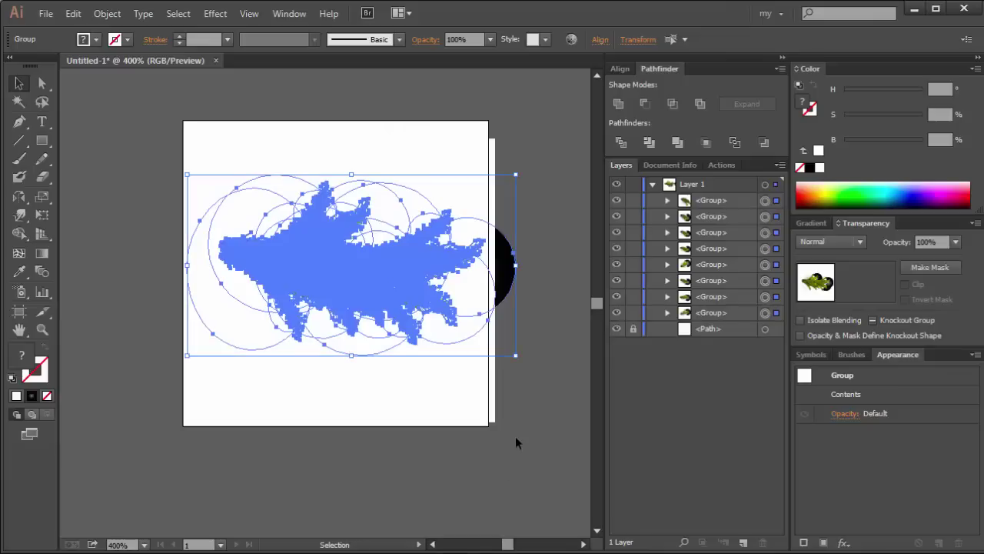
key(Delete)
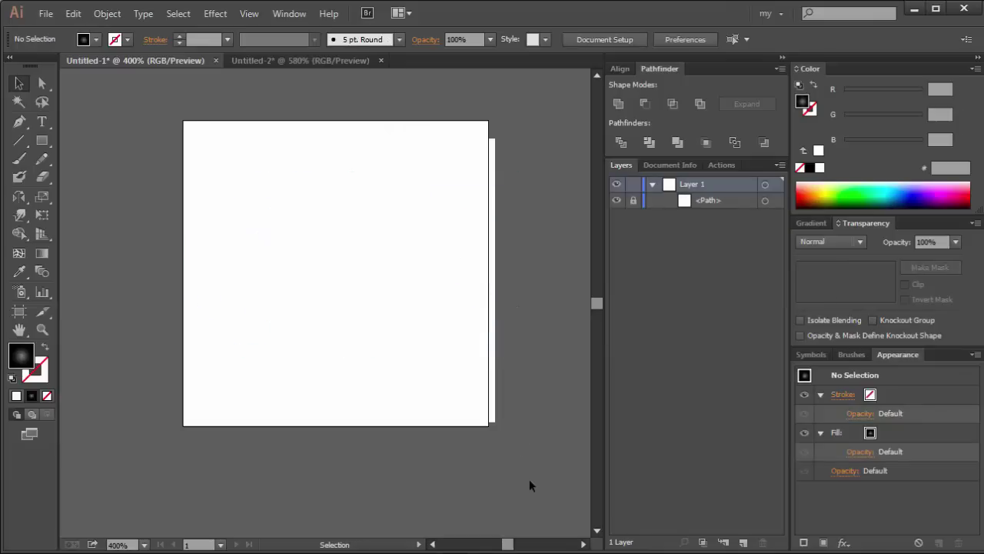
key(ctrl+a)
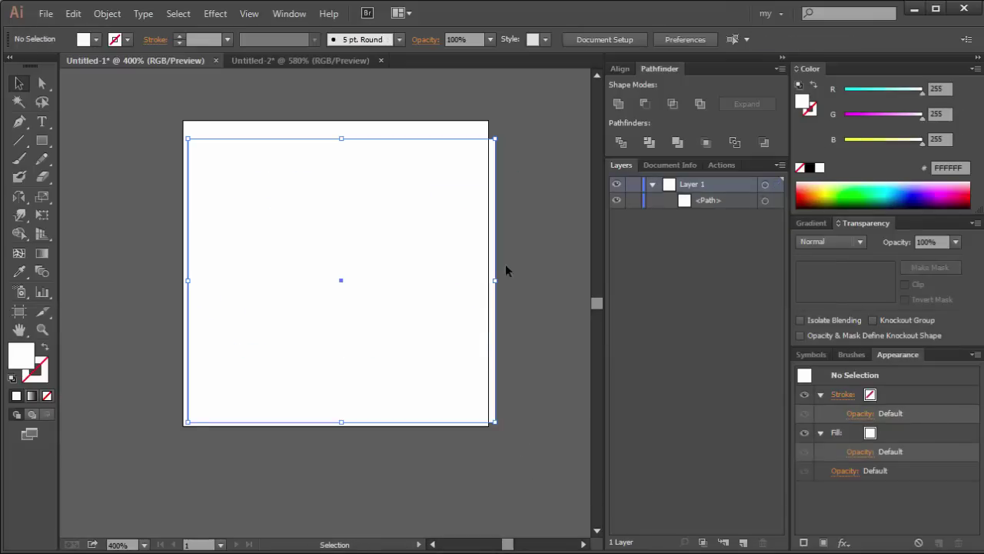
key(Delete)
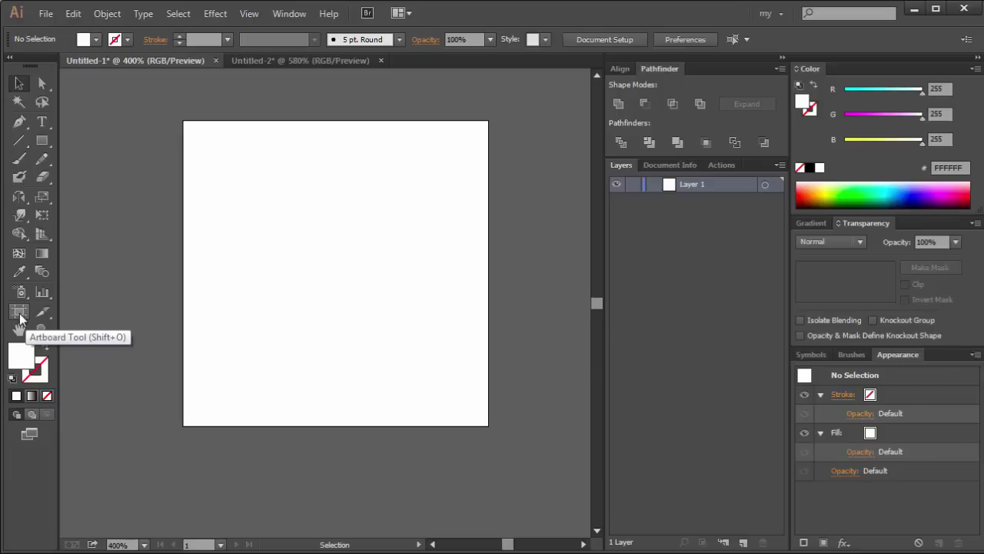
- Put the 100 × 100 pt artboard into Artboard tool edit mode and launch File > Save for Web
click(20, 313)
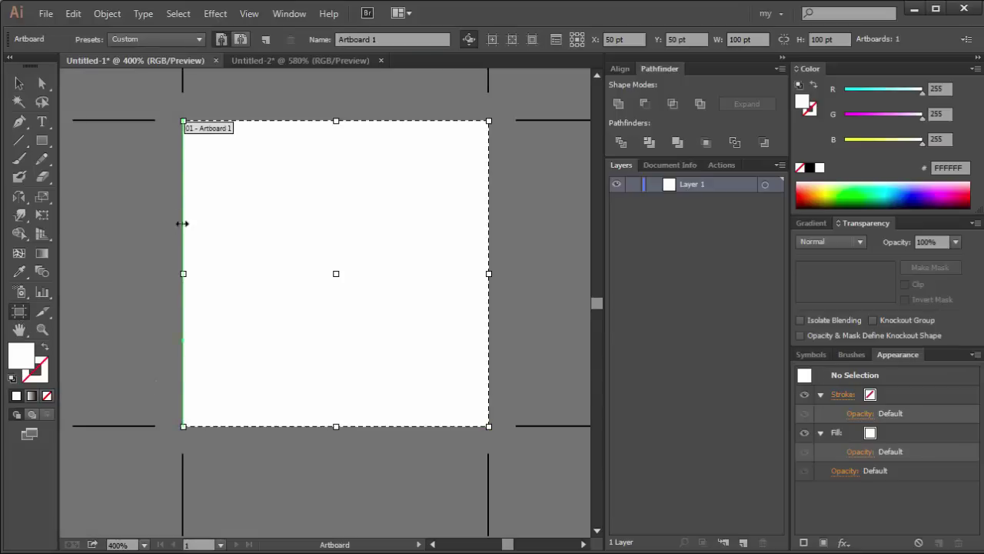
scroll(507, 147, up, 3)
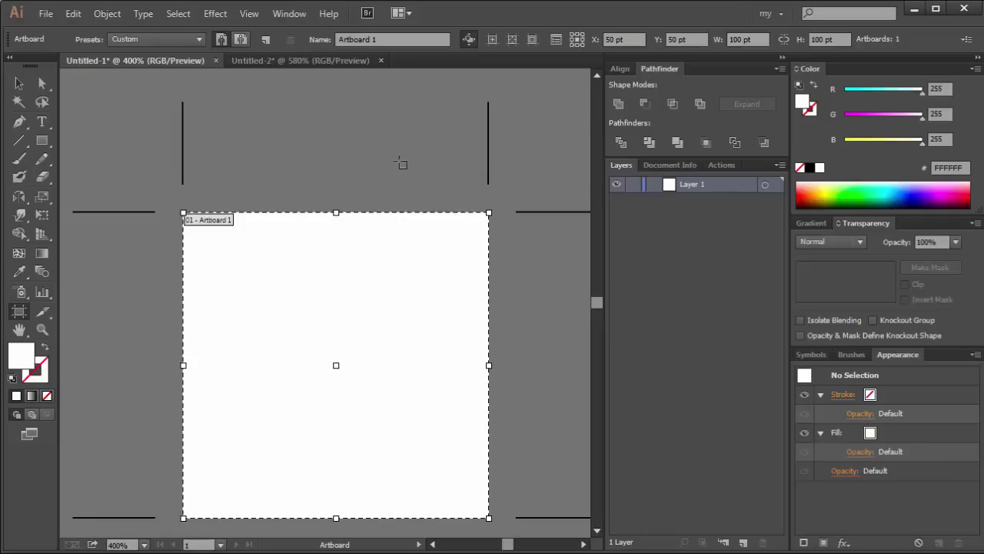
click(44, 14)
click(105, 206)
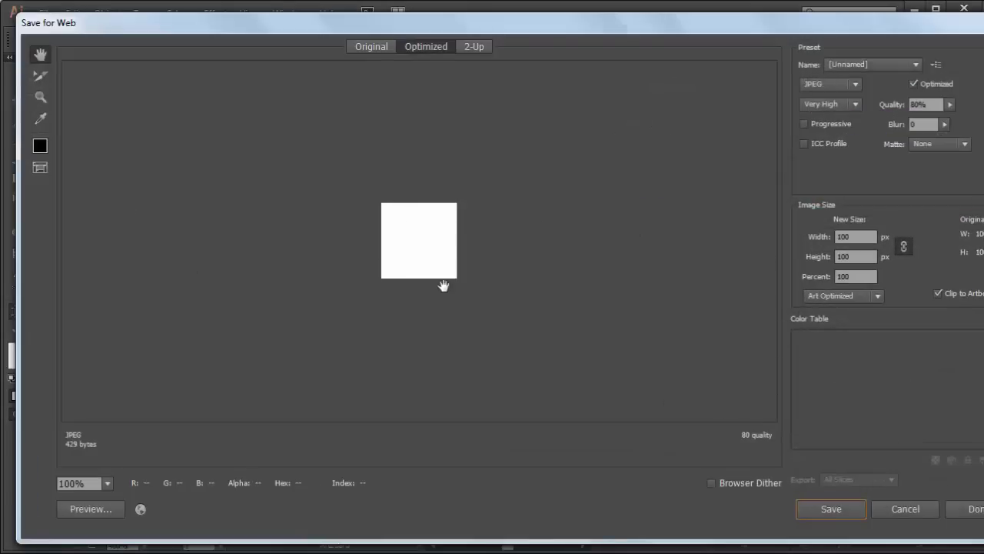
click(827, 259)
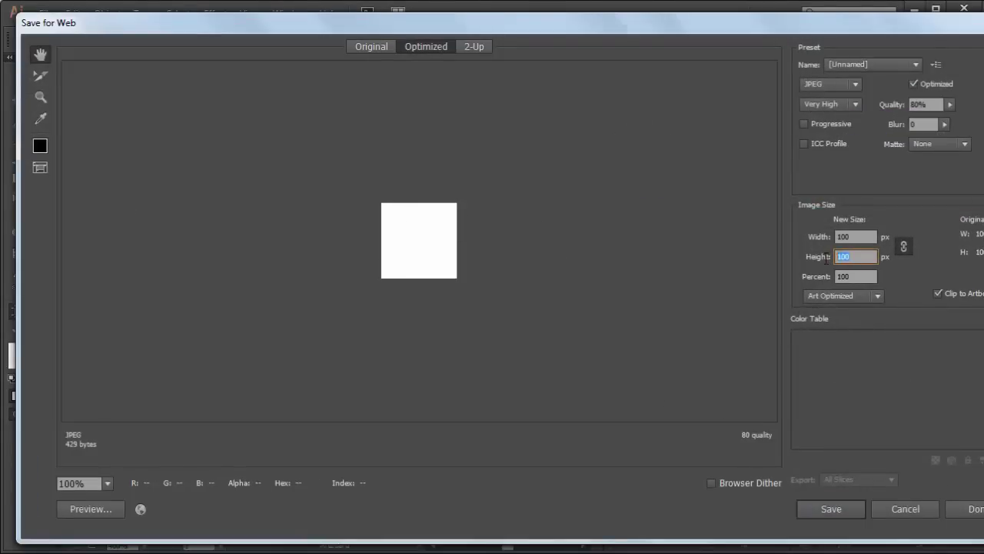
click(853, 238)
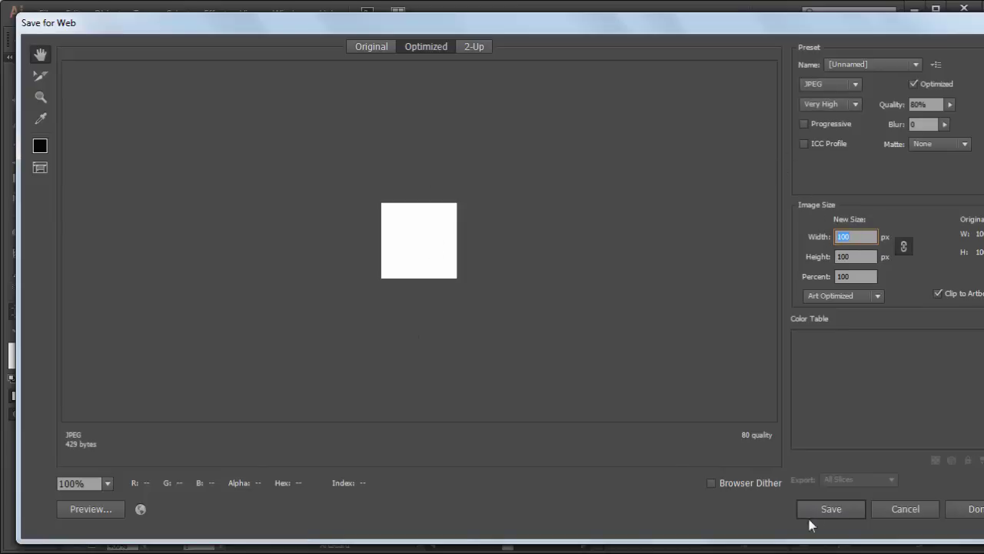
click(903, 509)
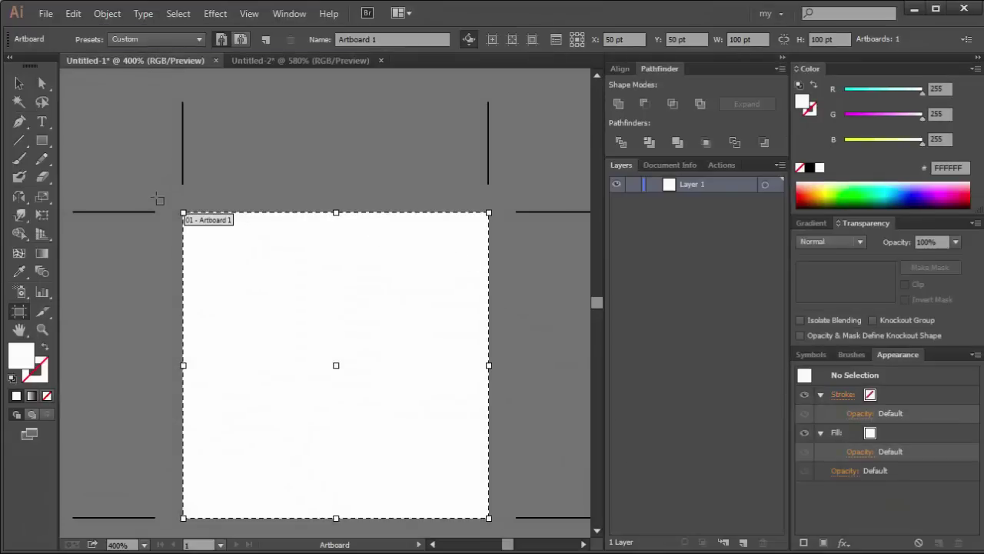
scroll(176, 204, down, 2)
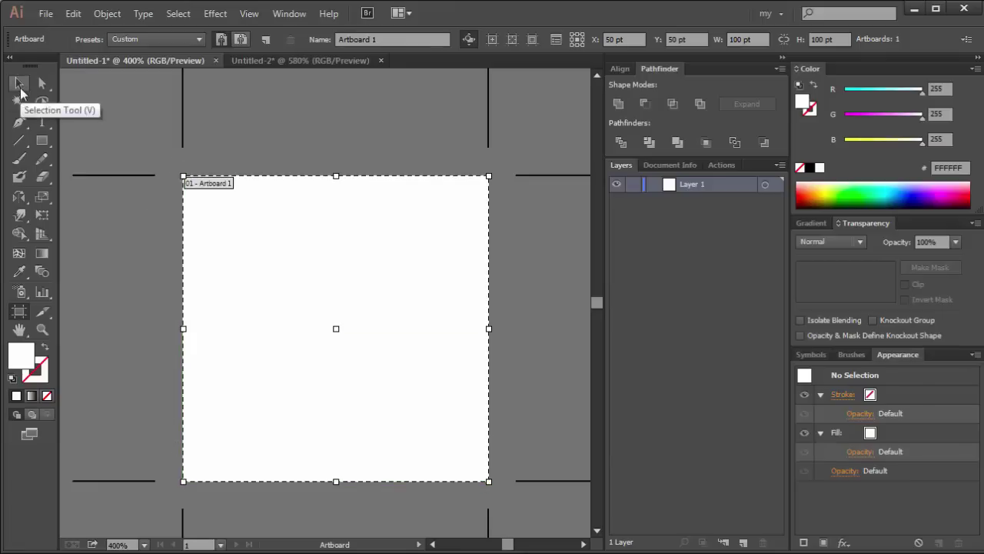
click(42, 141)
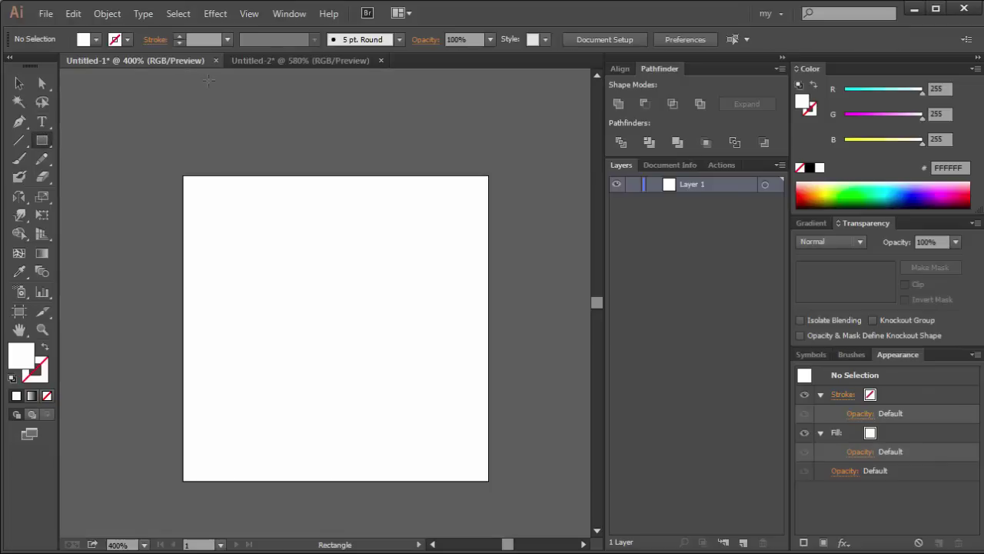
drag(208, 80, 332, 148)
drag(545, 217, 527, 375)
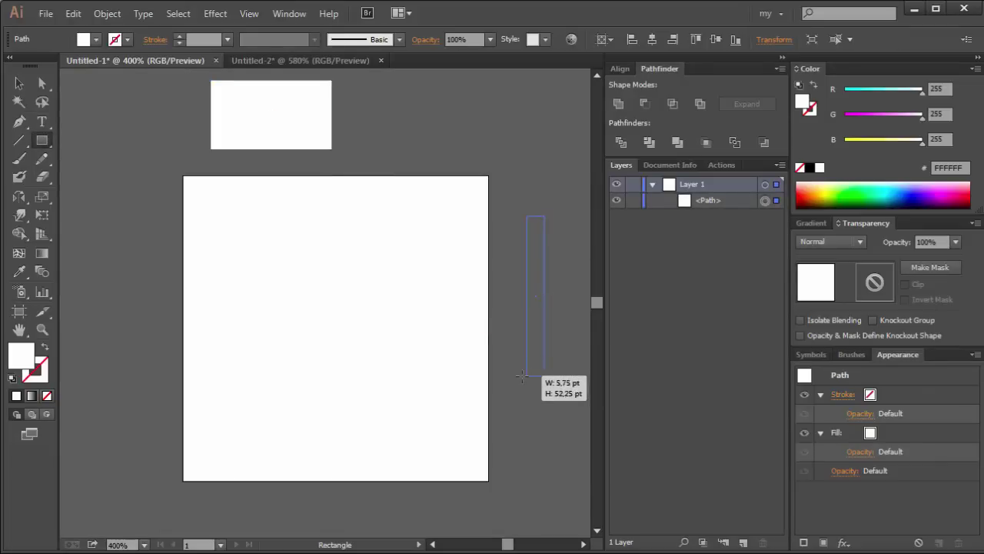
key(v)
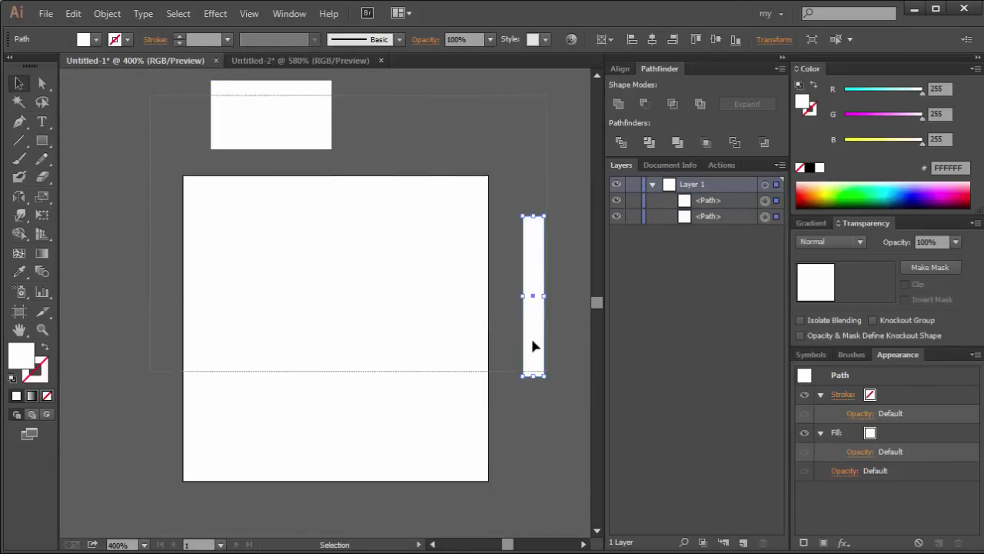
key(ctrl+a)
key(Delete)
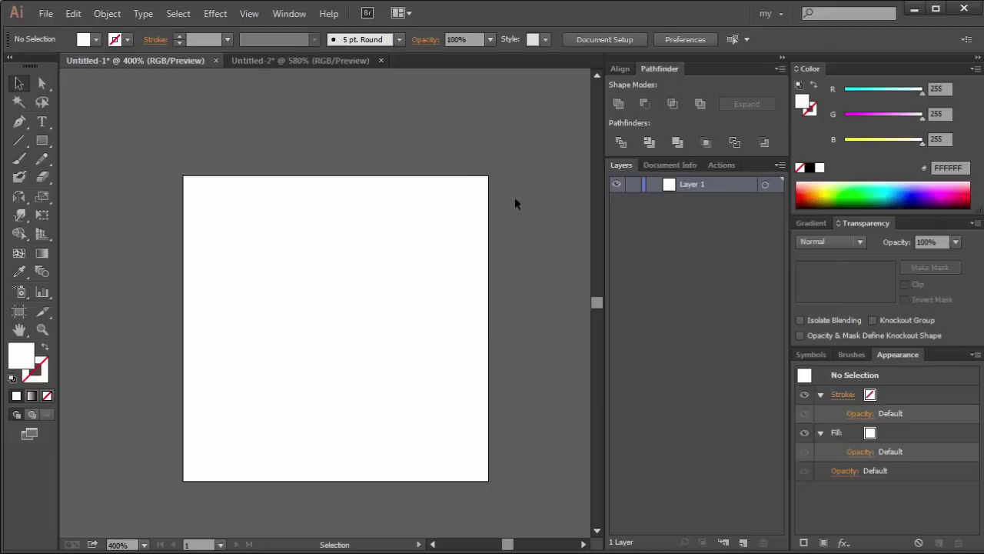
key(shift+o)
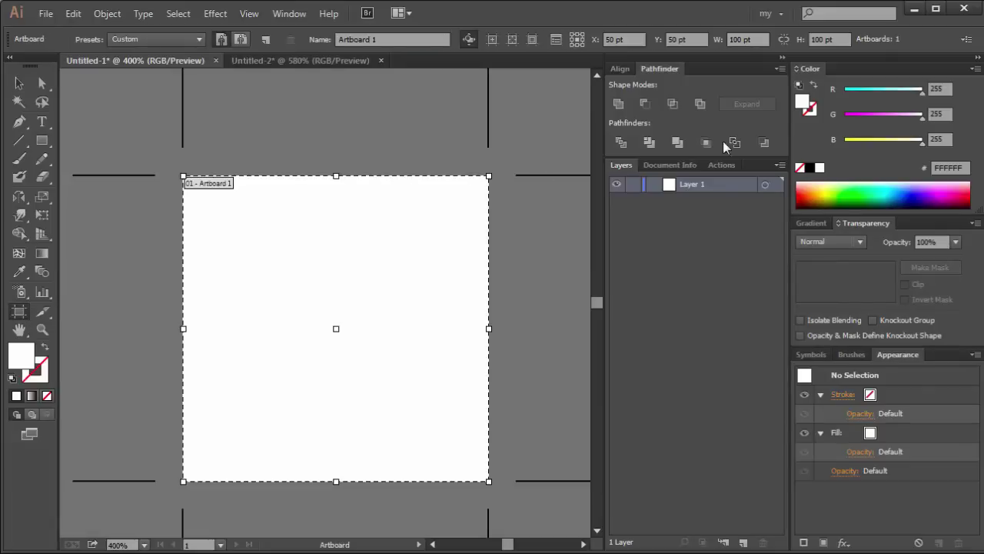
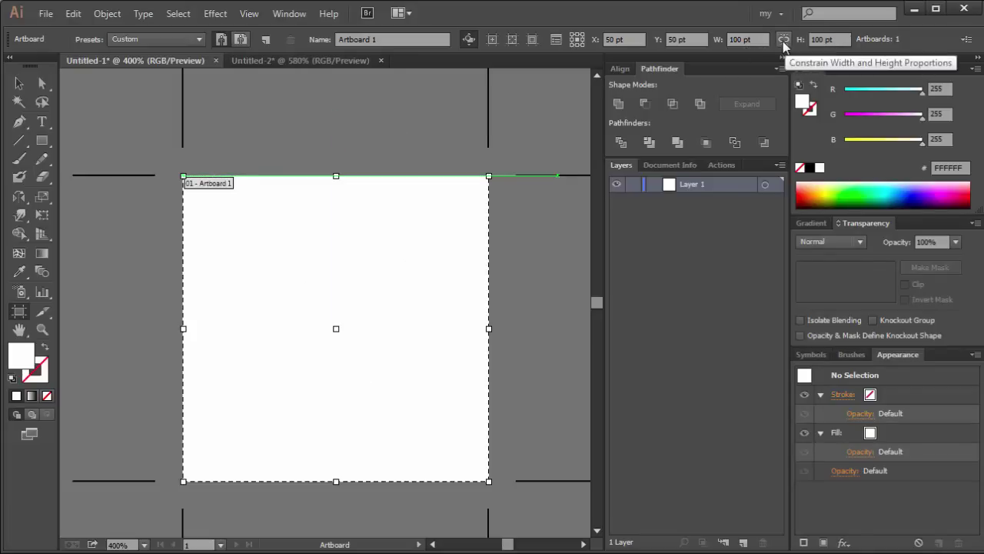
- Try artboard heights of 130 pt and 100 pt in the Control bar fields
click(742, 39)
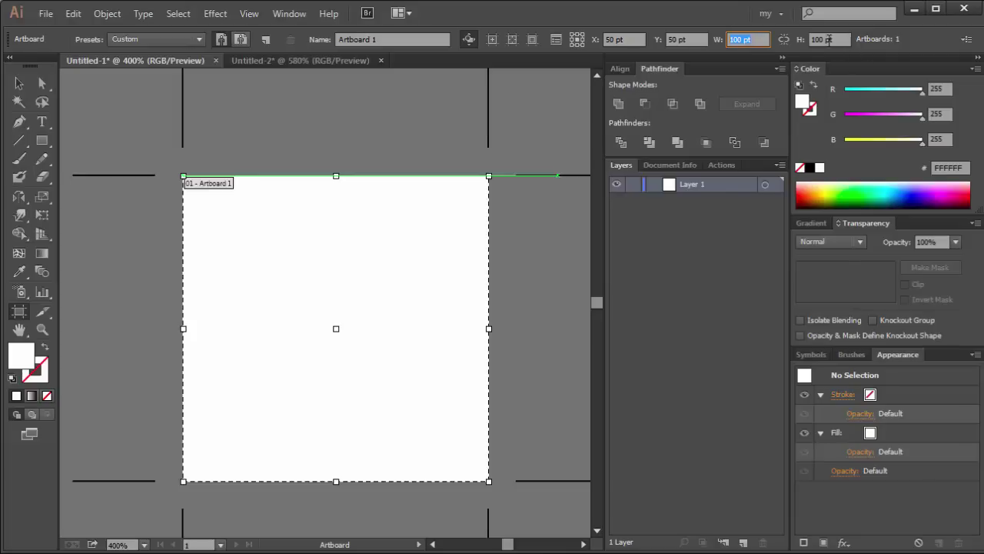
key(Tab)
text(130)
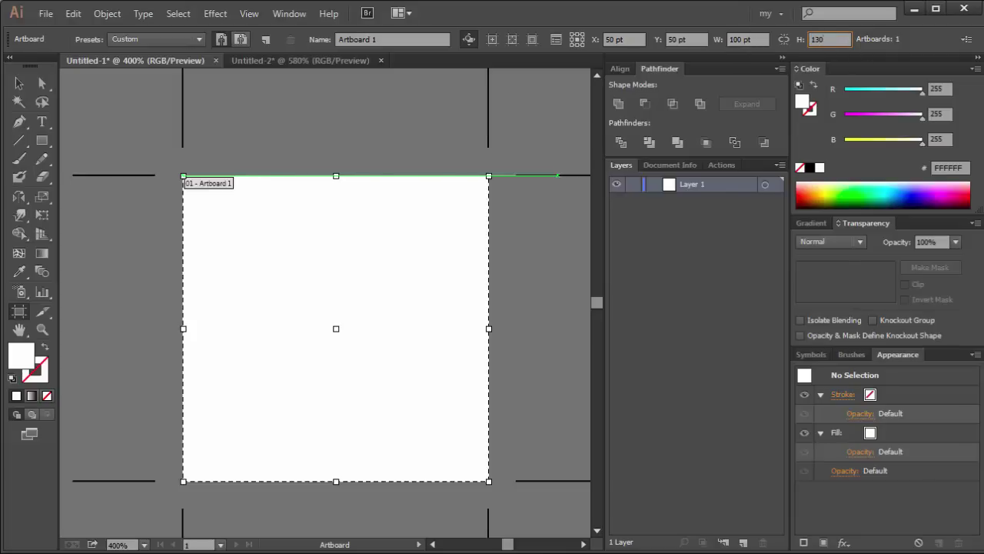
key(Tab)
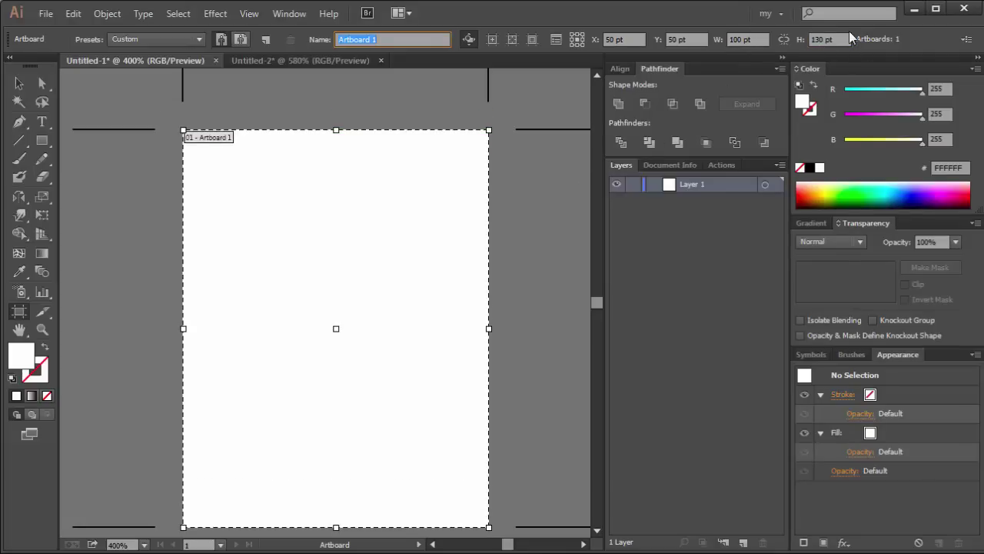
click(814, 39)
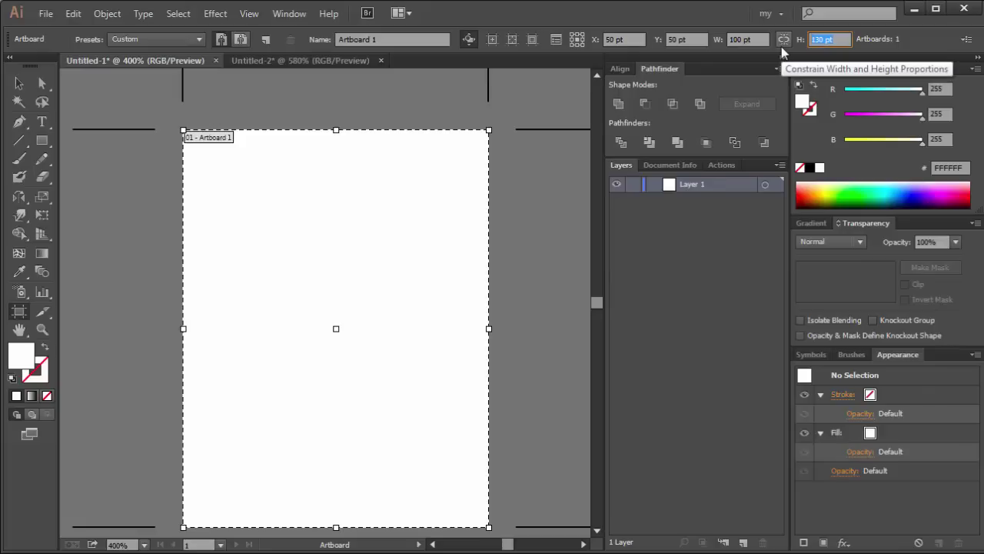
text(100)
click(760, 39)
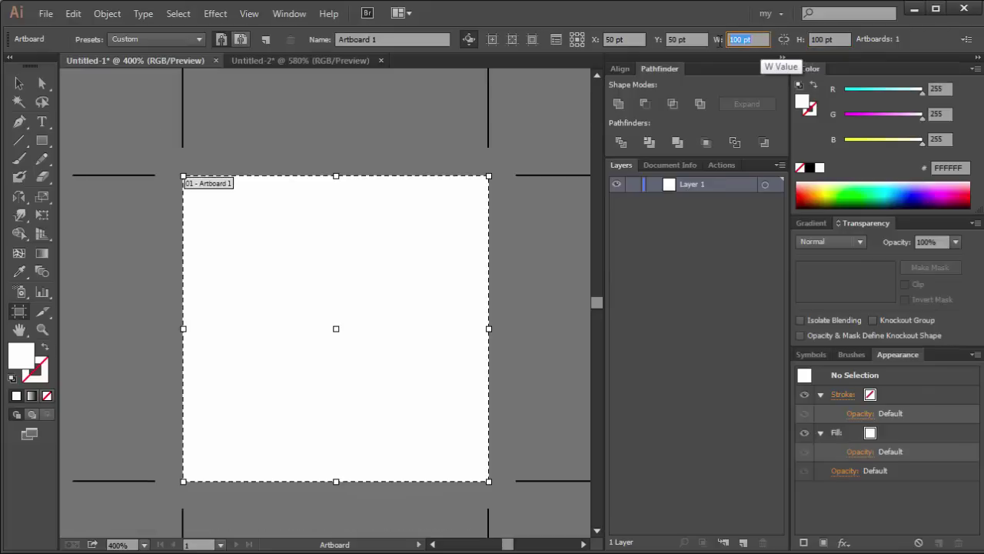
text(150)
key(Tab)
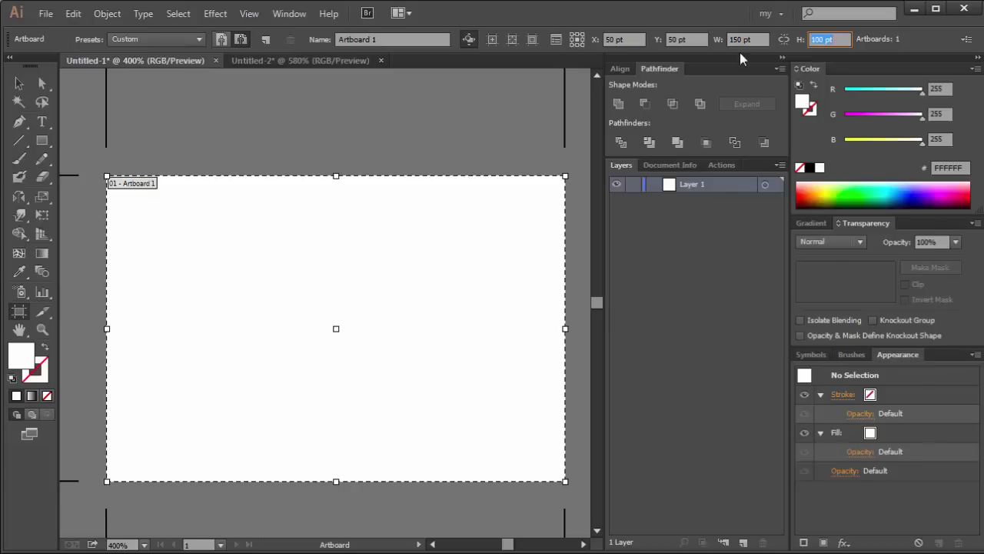
- Set the artboard width to 20 pt
click(758, 39)
text(0)
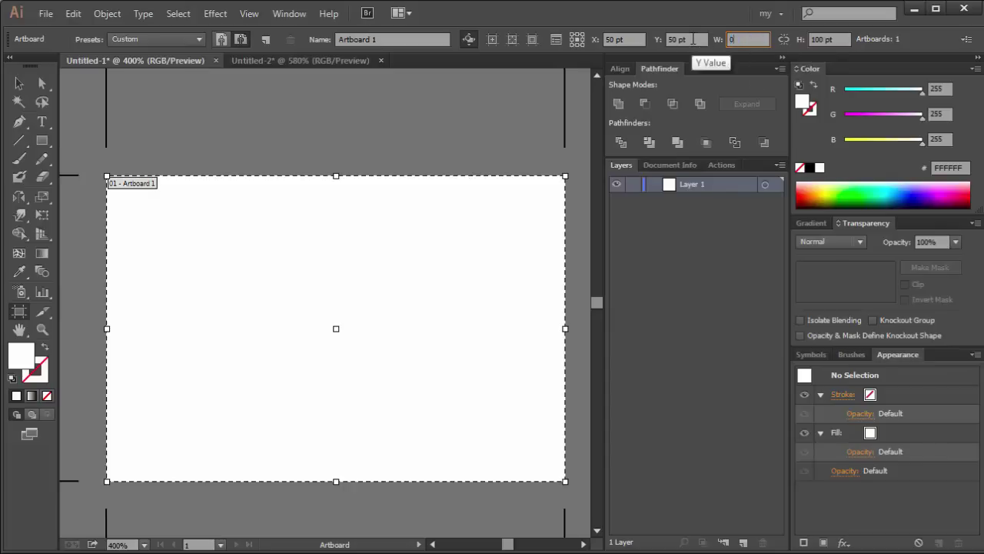
key(Tab)
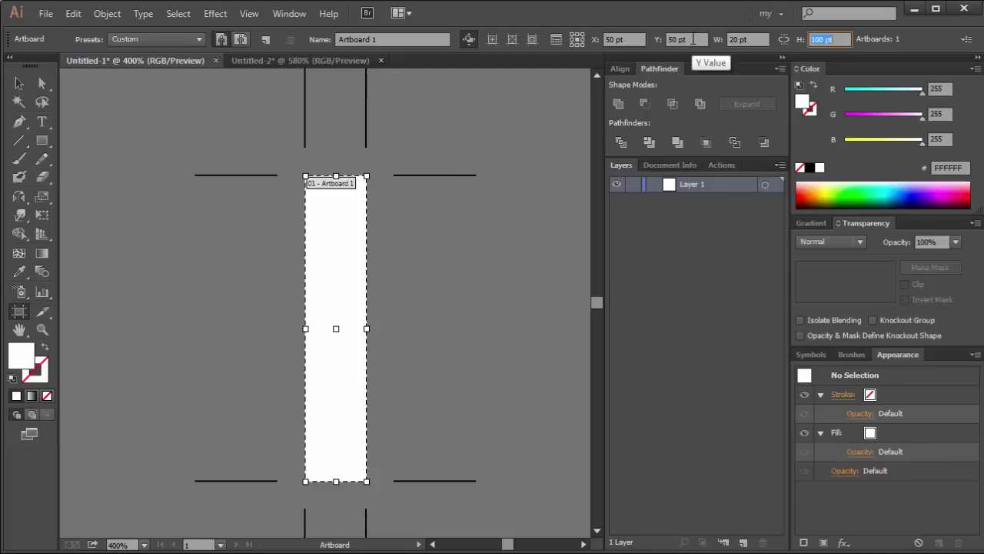
- Apply the 20 pt artboard height and zoom so the artboard fills the window
text(20)
click(21, 87)
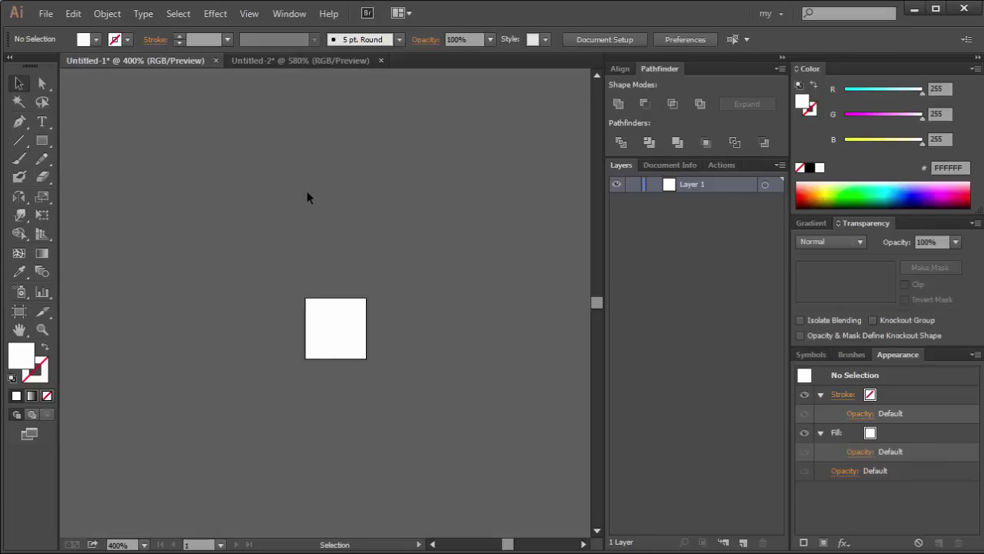
key(ctrl+0)
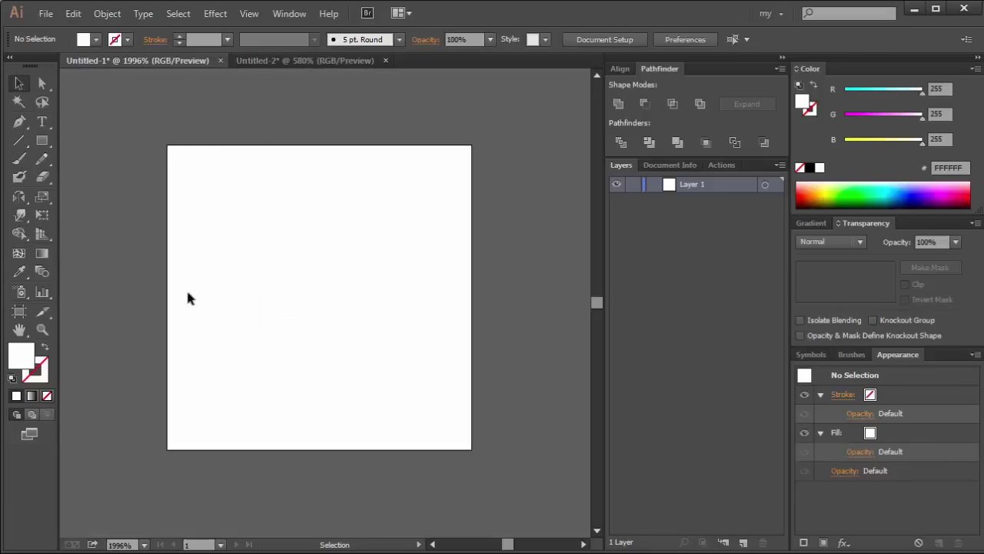
- Draw an orange-filled rectangle covering most of the artboard
click(19, 253)
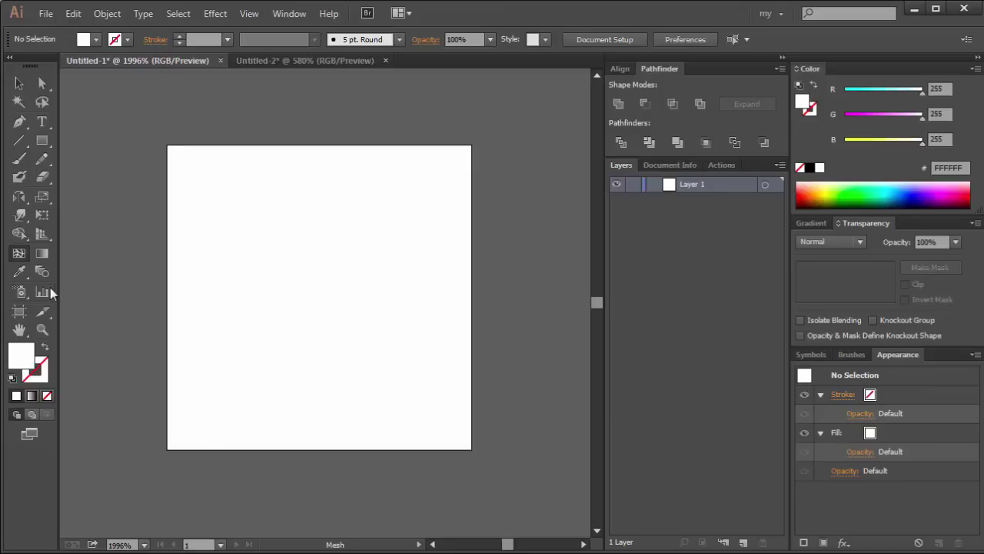
click(43, 141)
drag(190, 188, 426, 401)
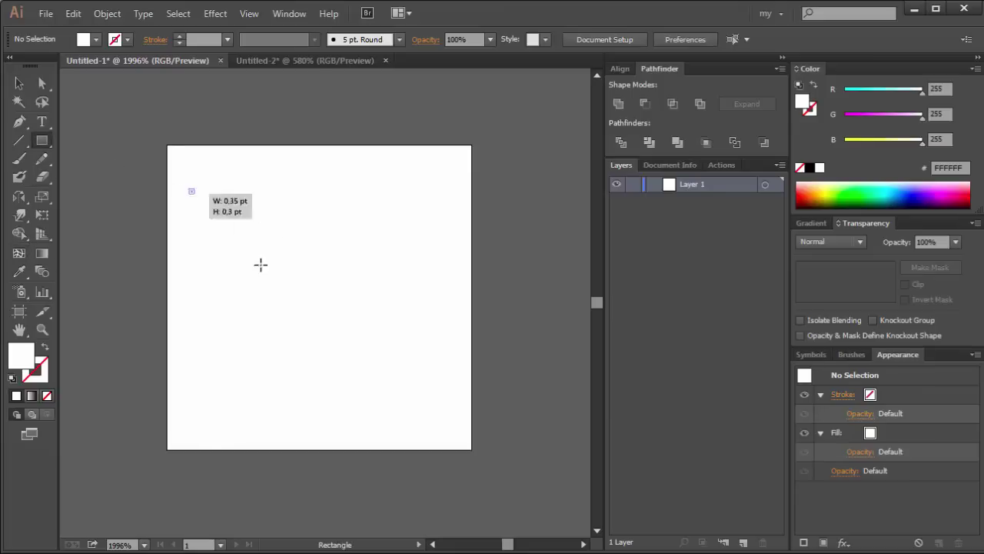
click(816, 186)
- Add a cyan gradient-mesh point in the rectangle's upper middle, then deselect
click(18, 254)
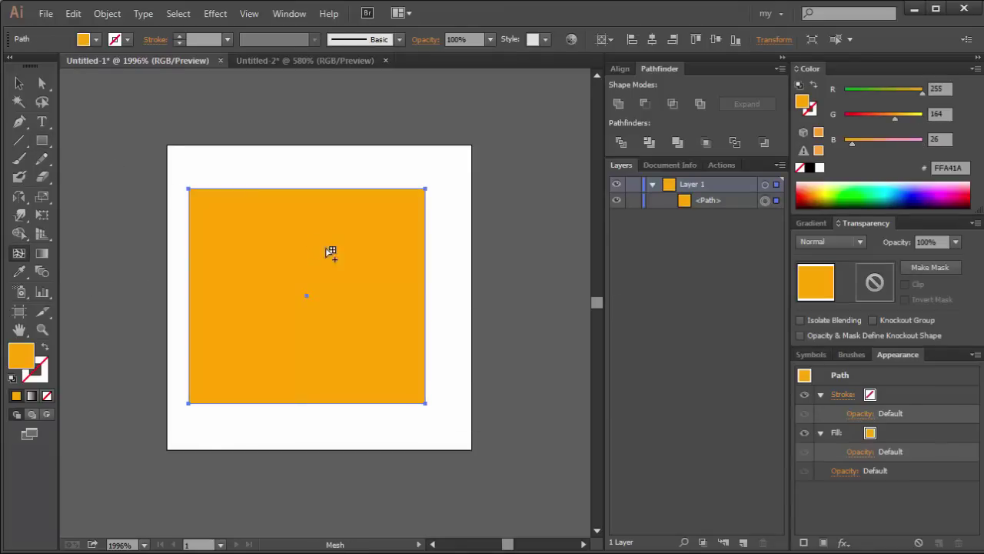
click(326, 247)
click(884, 192)
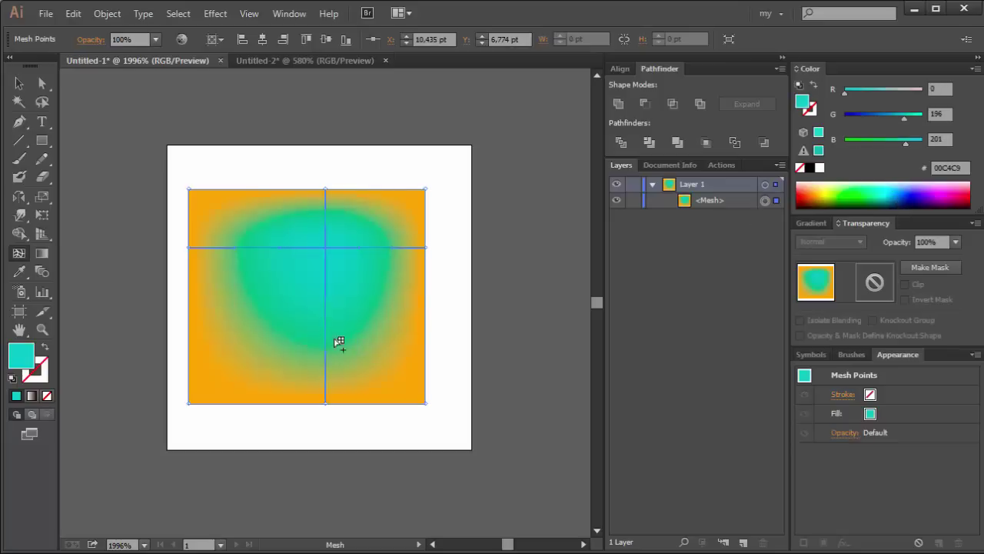
click(18, 83)
click(66, 123)
click(46, 13)
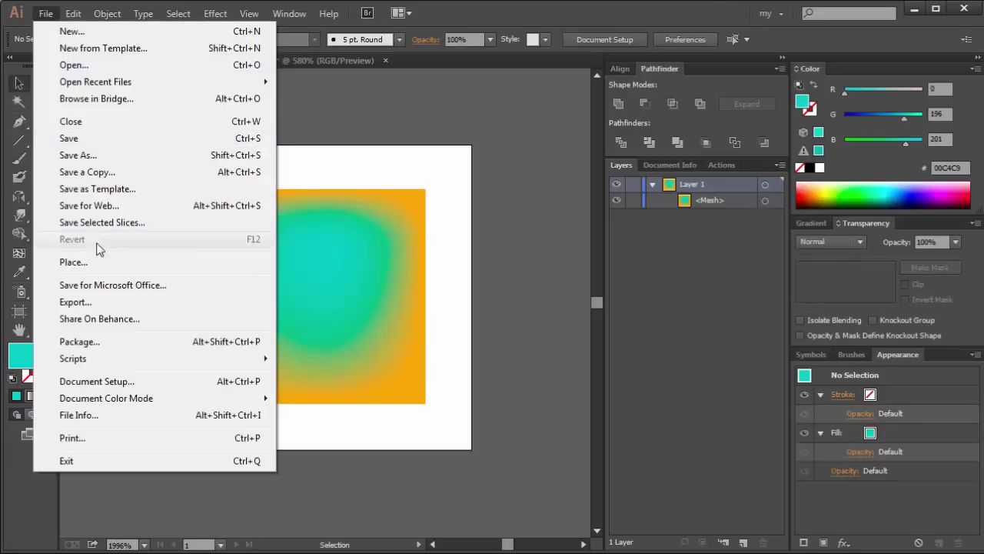
click(89, 206)
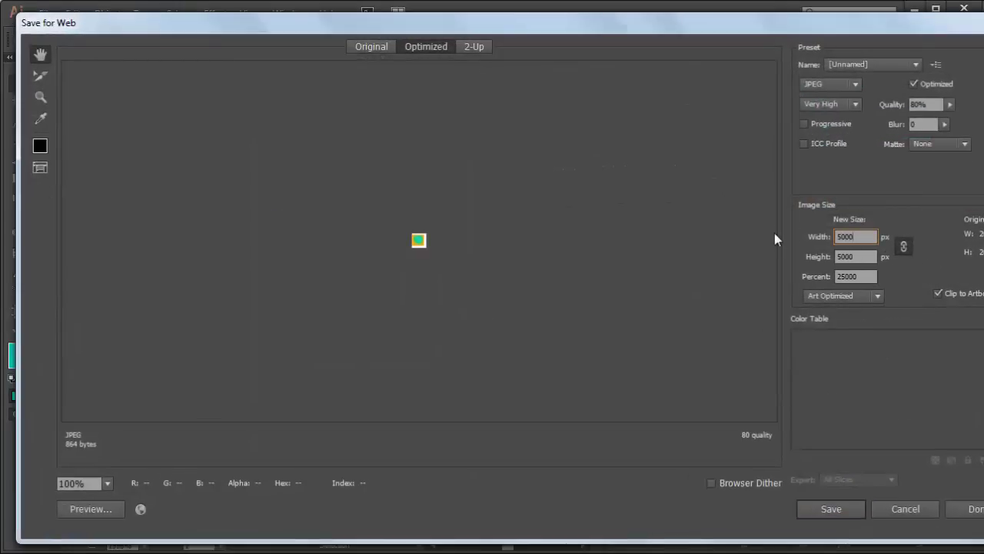
key(Tab)
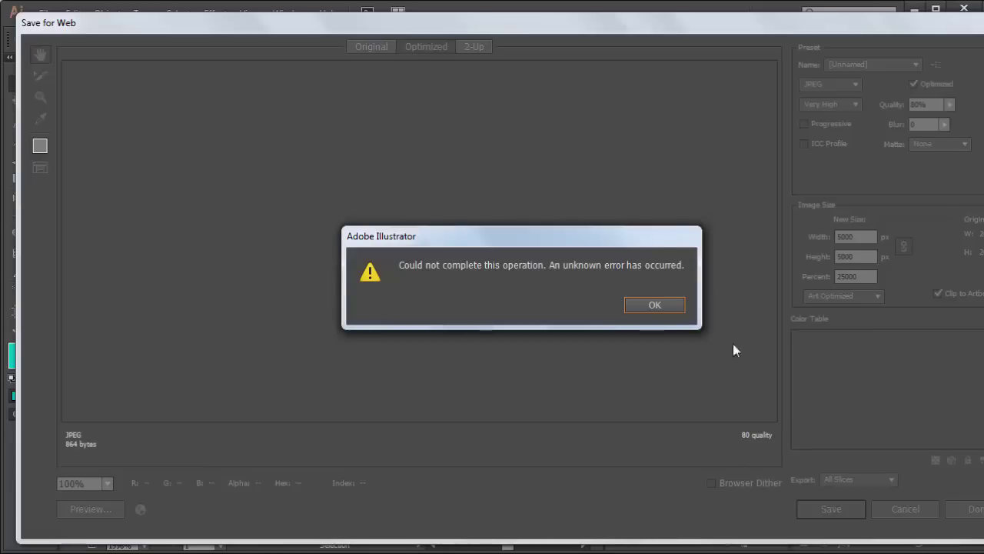
click(654, 306)
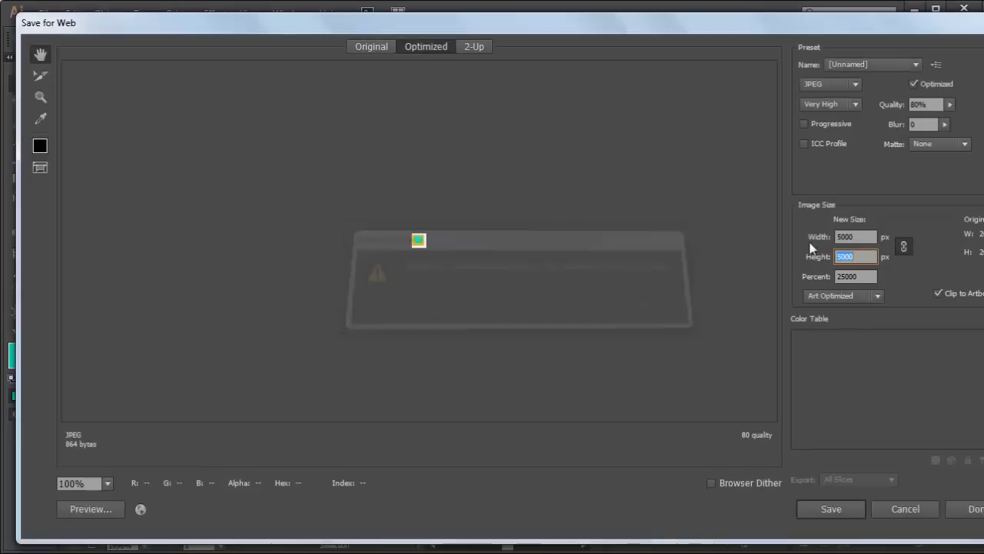
click(905, 509)
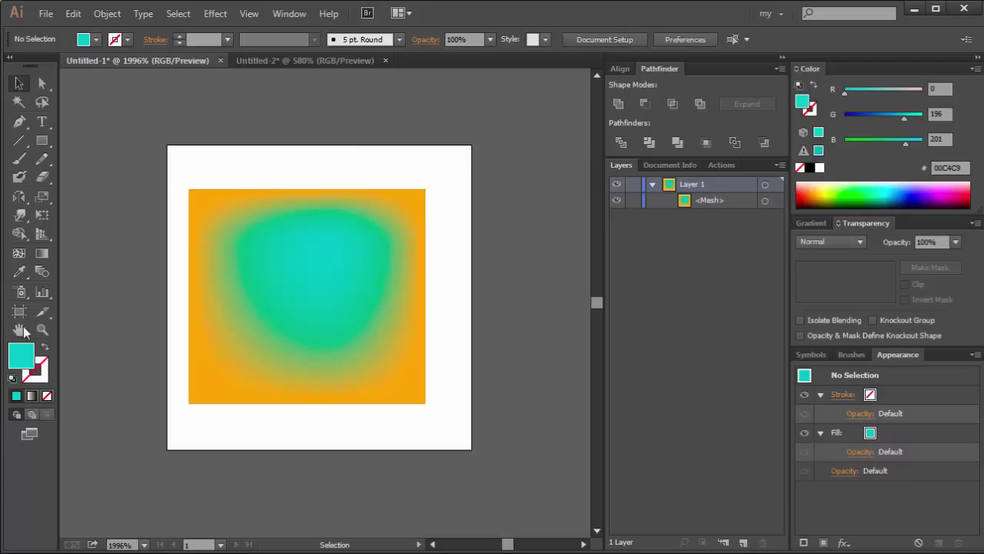
- Resize the artboard to 100 × 100 pt and fit it in the window
click(19, 311)
click(738, 39)
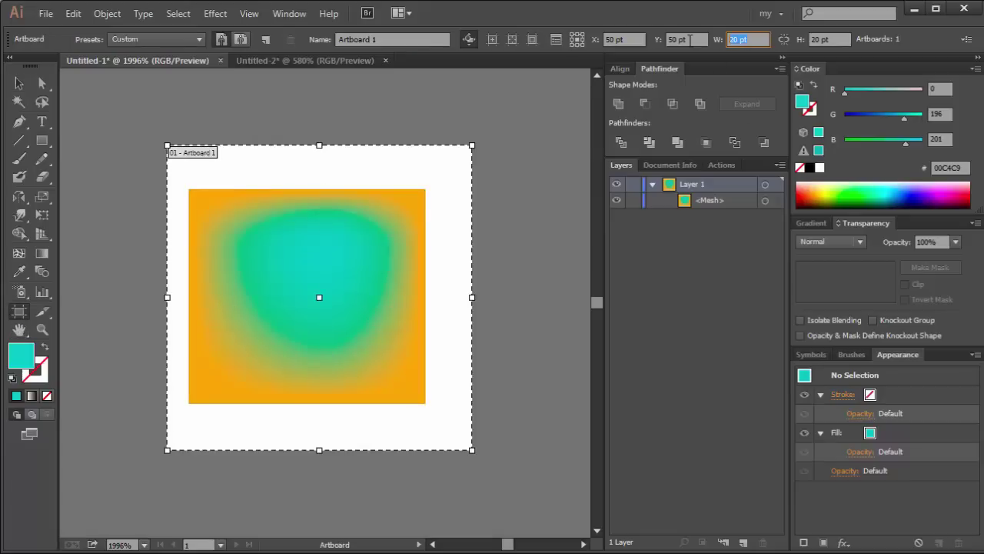
text(00)
key(Tab)
text(1)
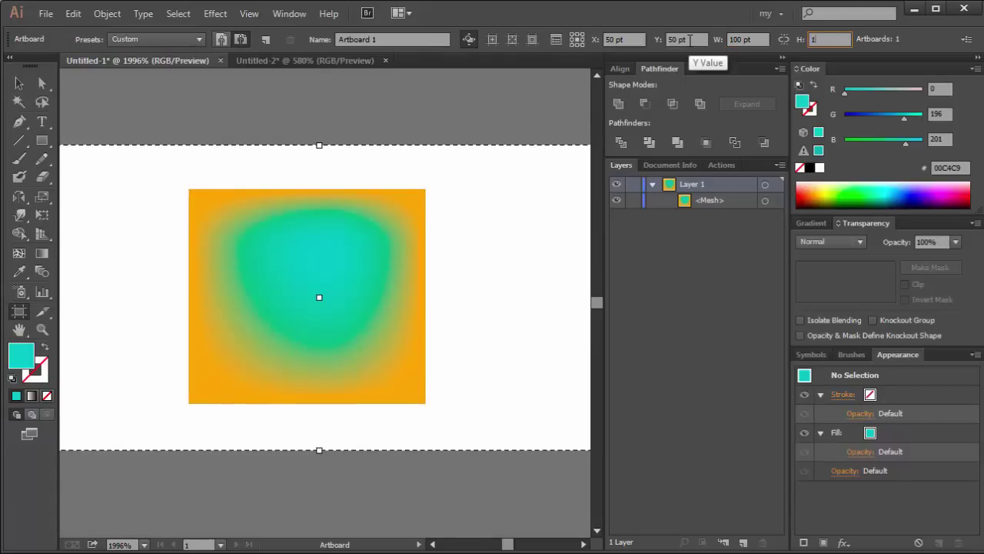
text(00)
key(Return)
key(ctrl+0)
- Scale the mesh rectangle up to about 97.5 × 88.4 pt, nearly filling the artboard
key(v)
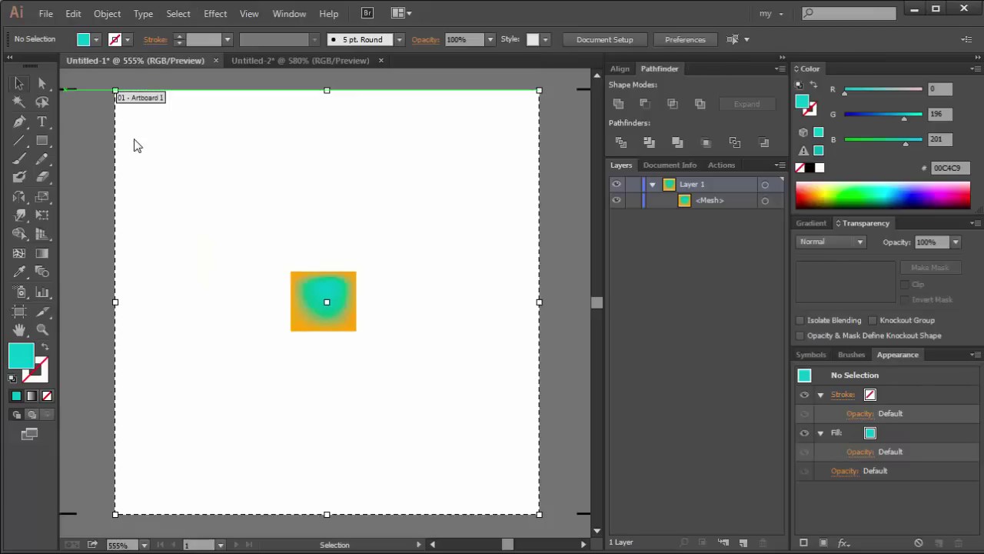
drag(205, 163, 500, 442)
drag(356, 301, 531, 301)
click(45, 13)
- Set the Save for Web export image width to 5000 px
click(97, 206)
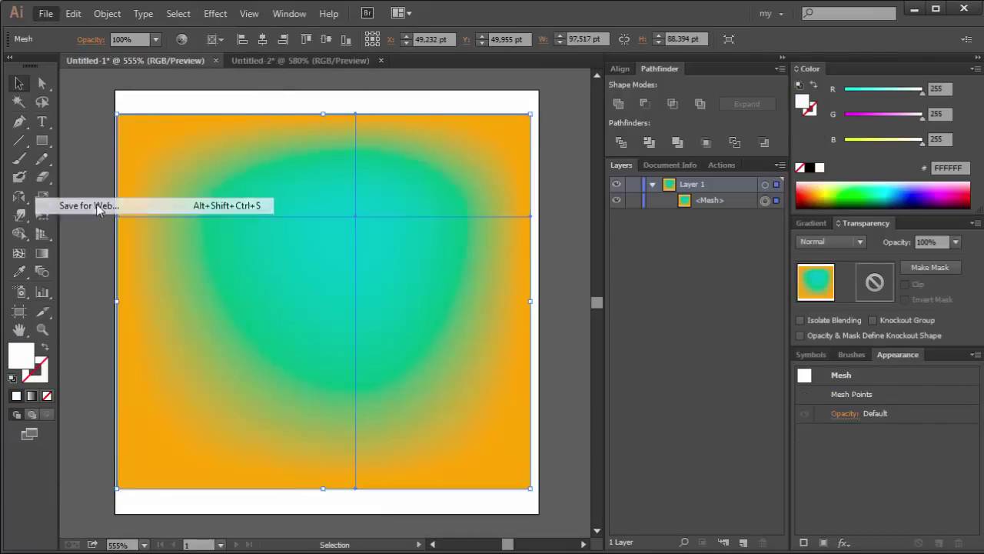
click(846, 236)
text(5)
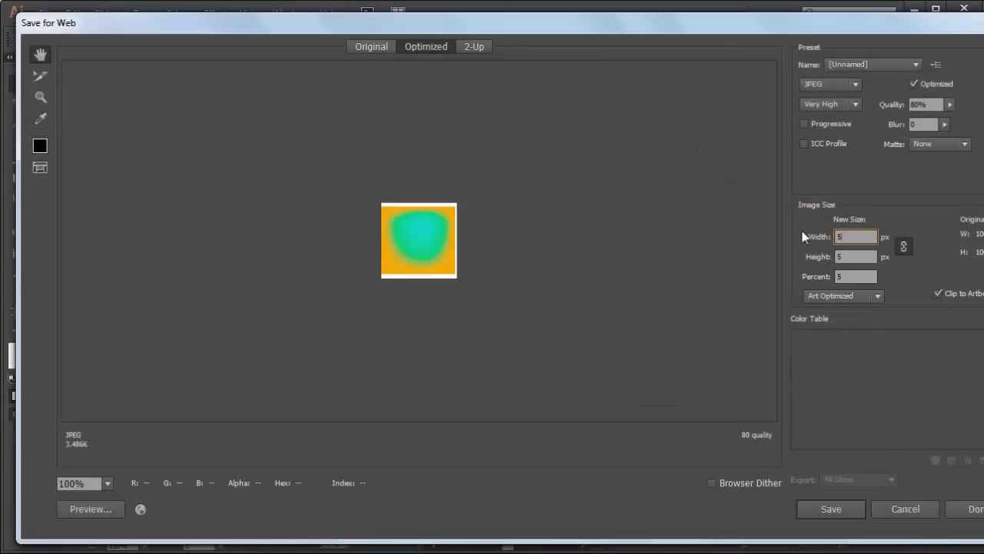
text(00)
key(Tab)
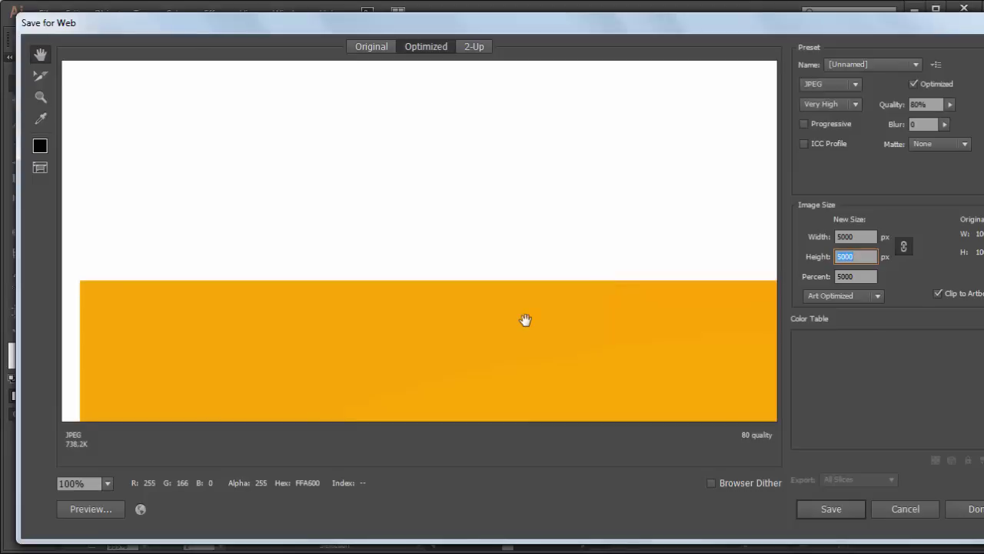
- Review the 5000 × 5000 px, 80-quality JPEG preview and close Save for Web
scroll(525, 320, down, 3)
scroll(526, 320, down, 3)
scroll(526, 320, down, 3)
scroll(525, 320, down, 3)
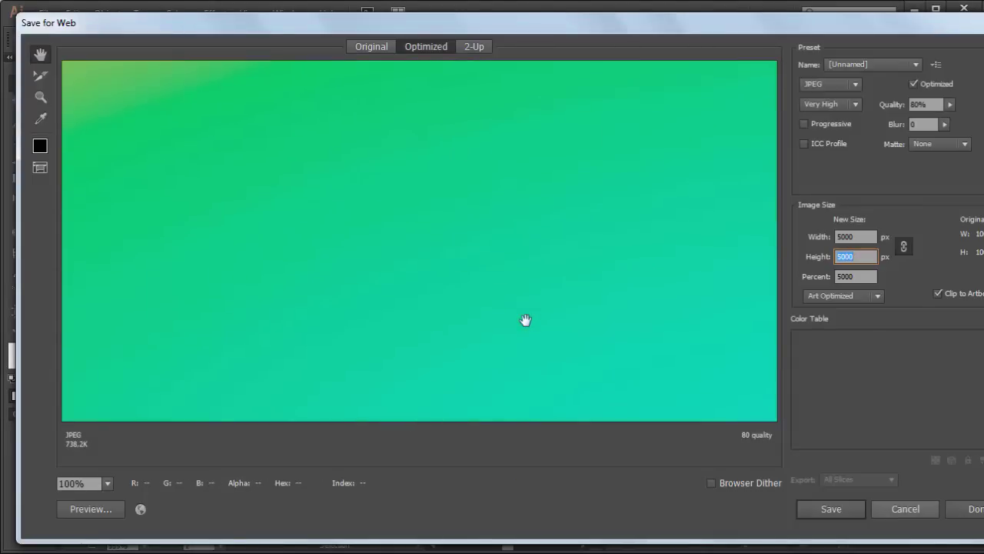
key(shift+Tab)
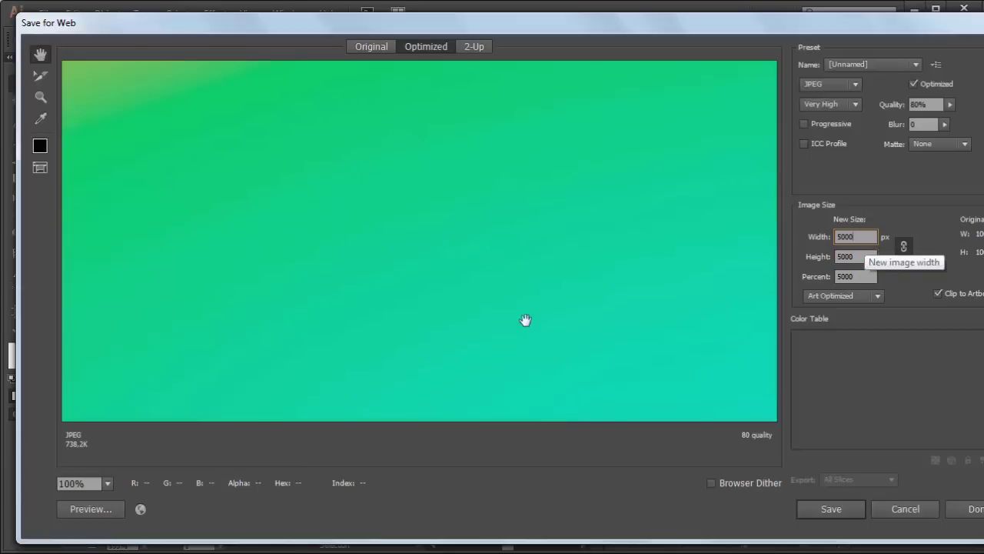
key(Tab)
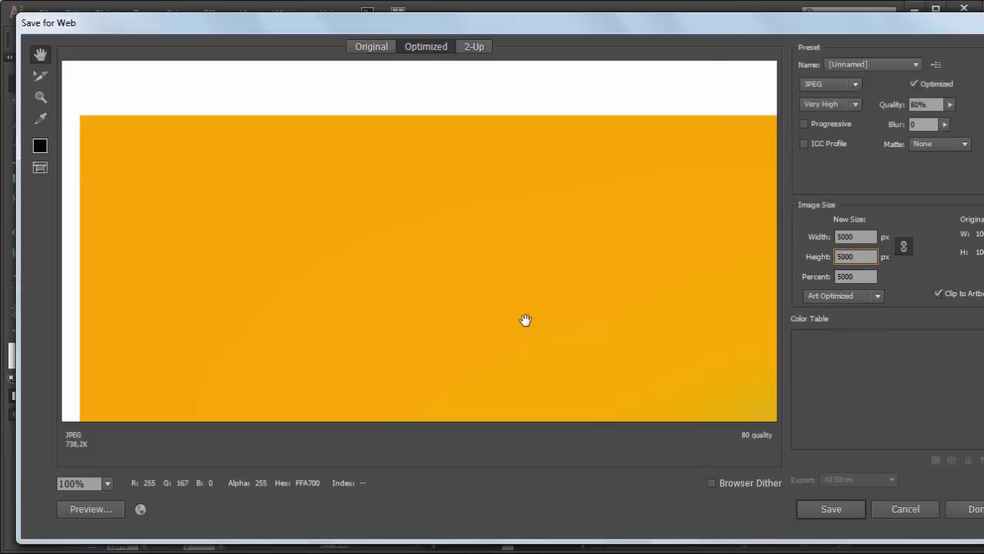
key(Escape)
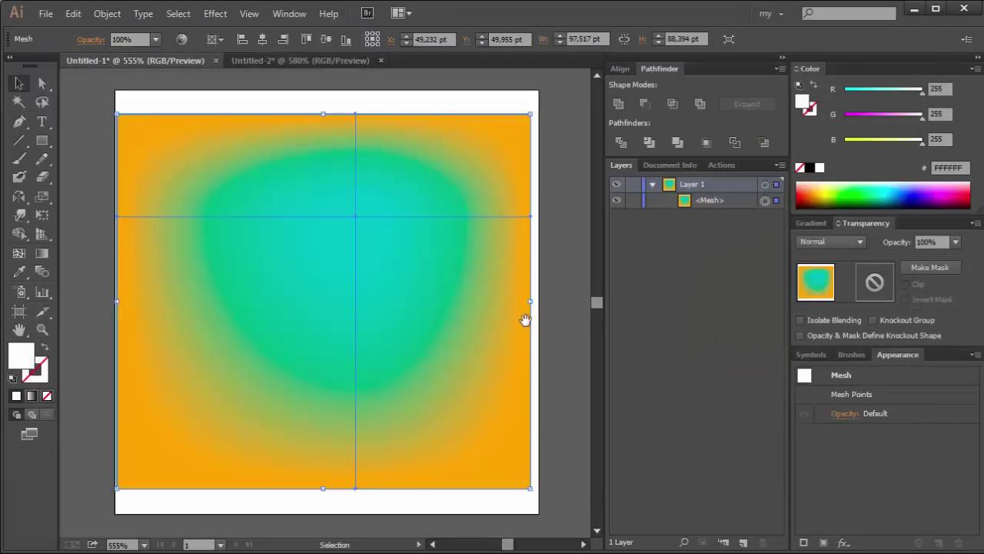
- Delete the mesh and draw a light cyan (86FFEB) rectangle covering most of the artboard
key(Delete)
scroll(526, 320, down, 1)
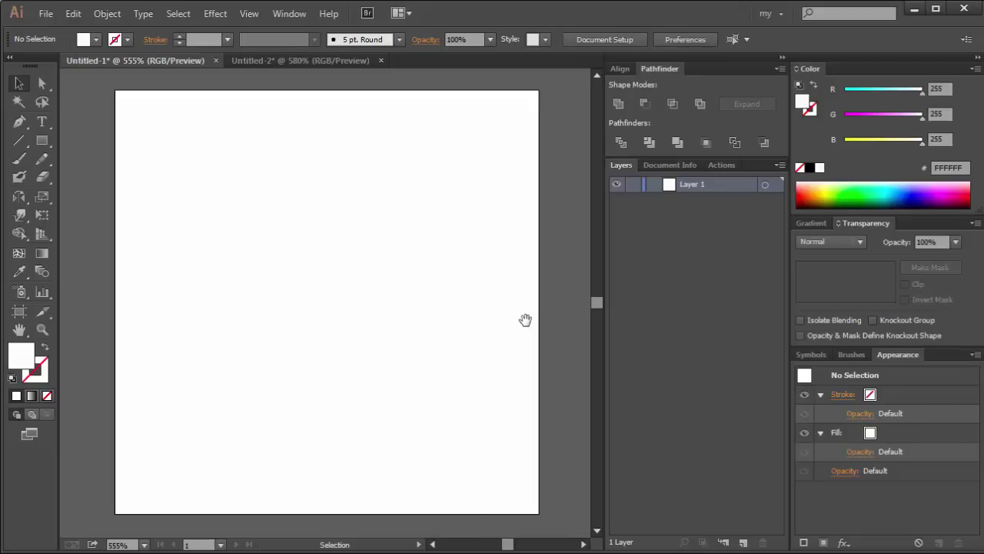
key(m)
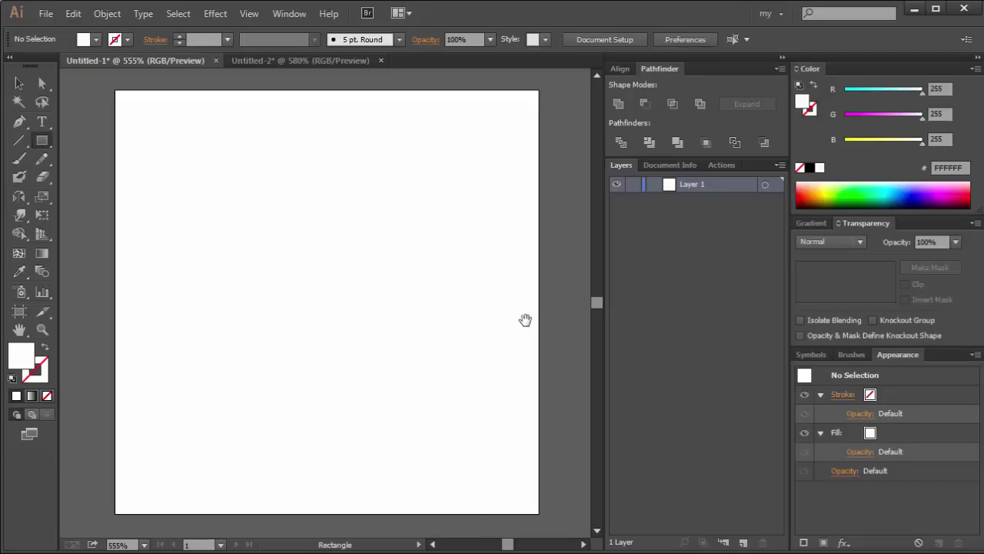
drag(133, 112, 531, 446)
key(v)
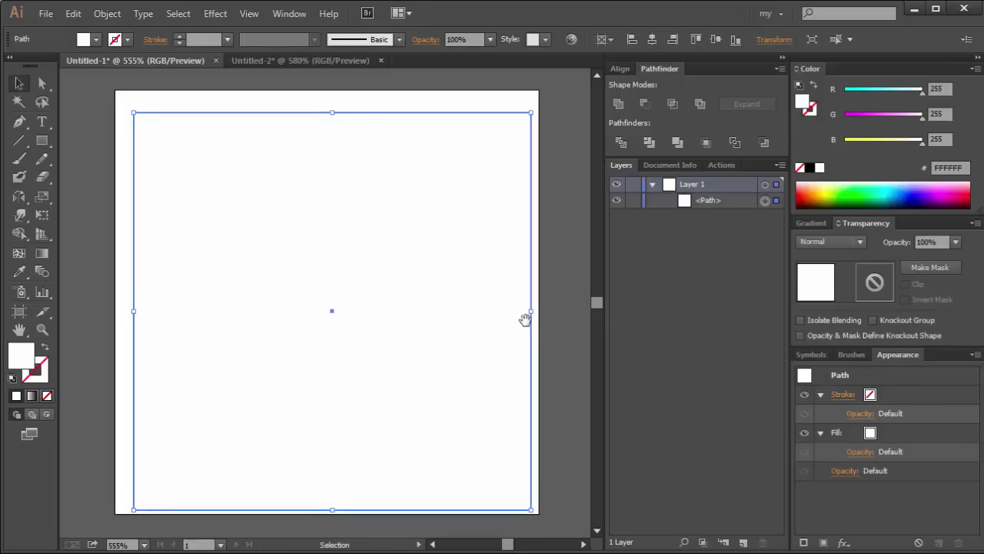
key(ctrl+shift+a)
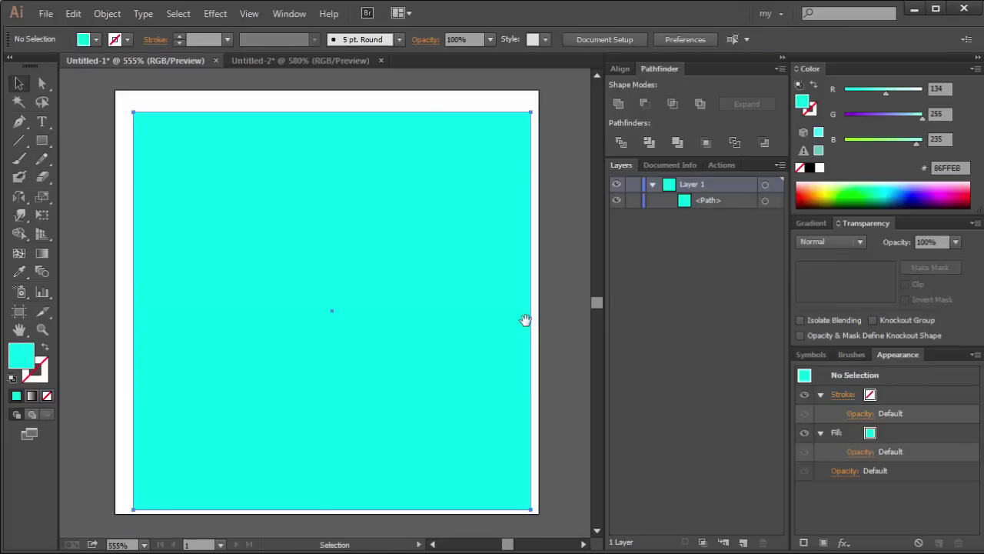
click(524, 320)
key(shift+F8)
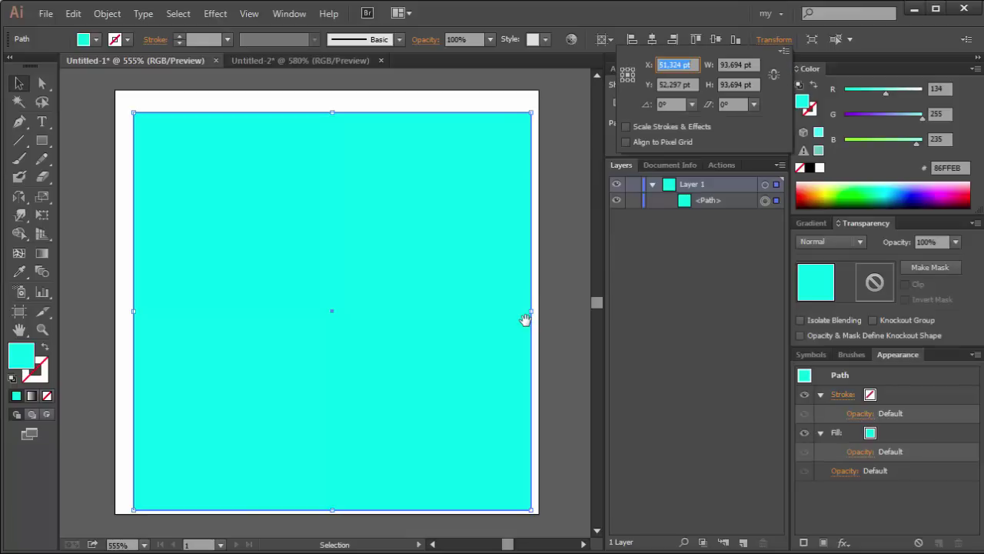
- Resize the cyan rectangle to 100 × 100 pt so it sits exactly over the artboard
key(Tab)
text(100)
key(Tab)
text(1)
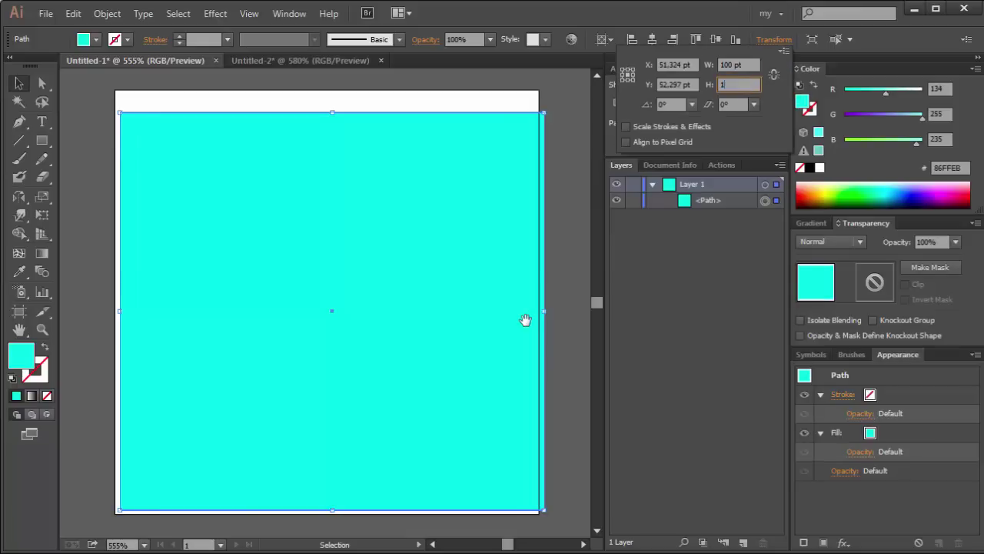
key(Tab)
key(Return)
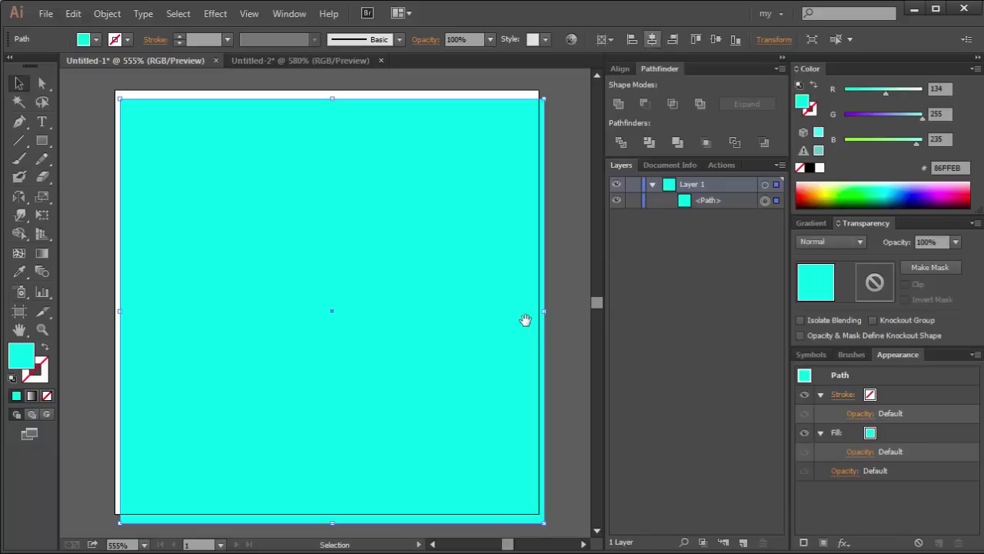
key(ctrl+shift+a)
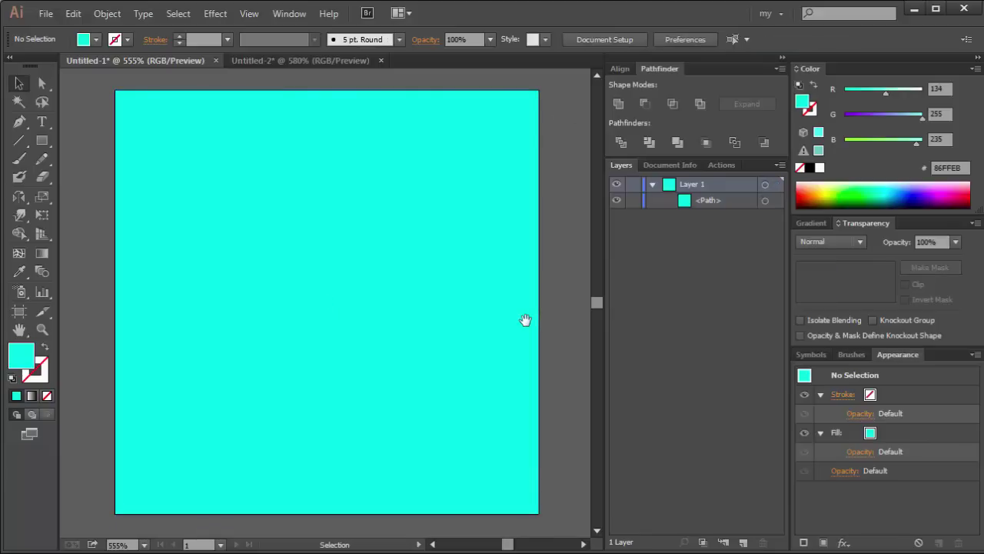
key(ctrl+a)
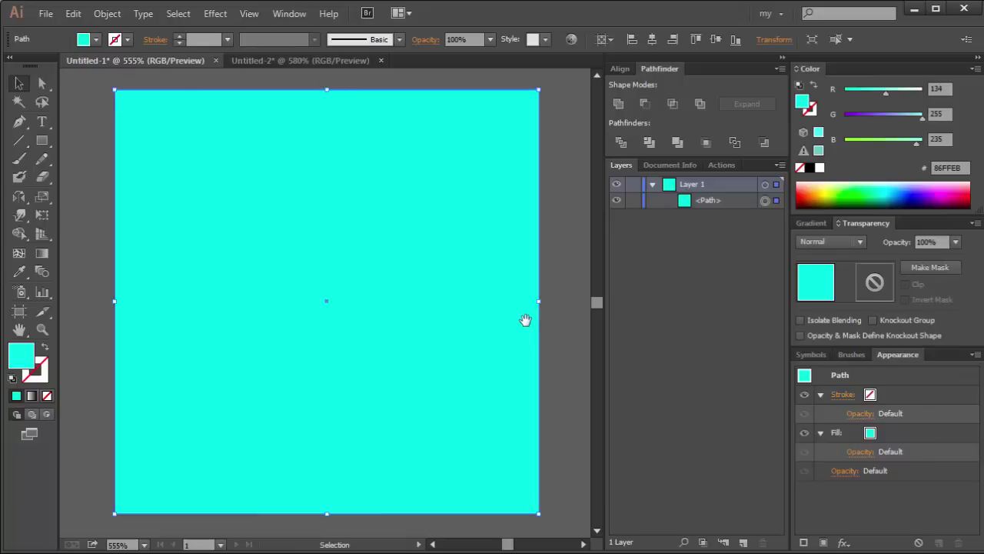
- Resize the cyan square to 20 × 20 pt in the Transform panel
key(shift+F8)
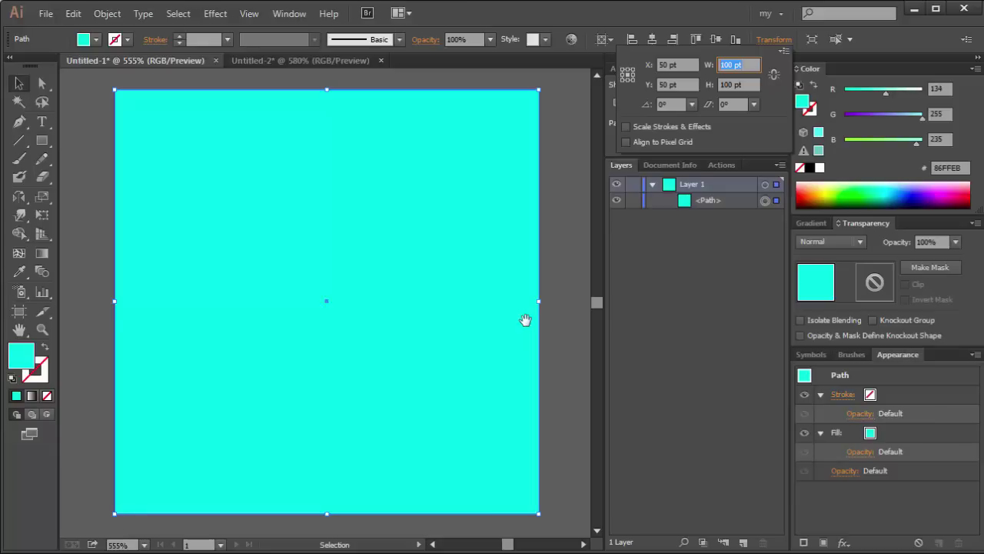
text(20)
key(Tab)
text(20)
key(Tab)
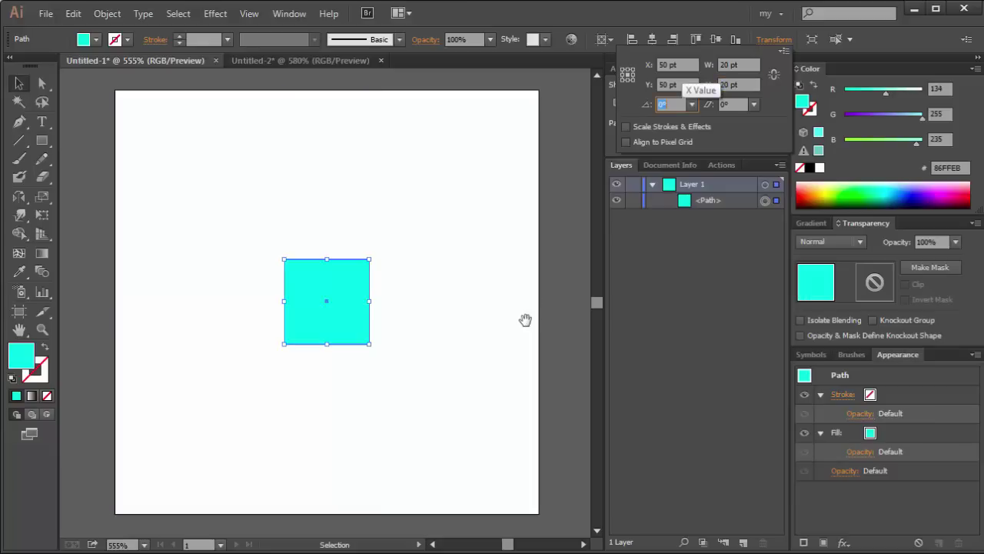
key(Return)
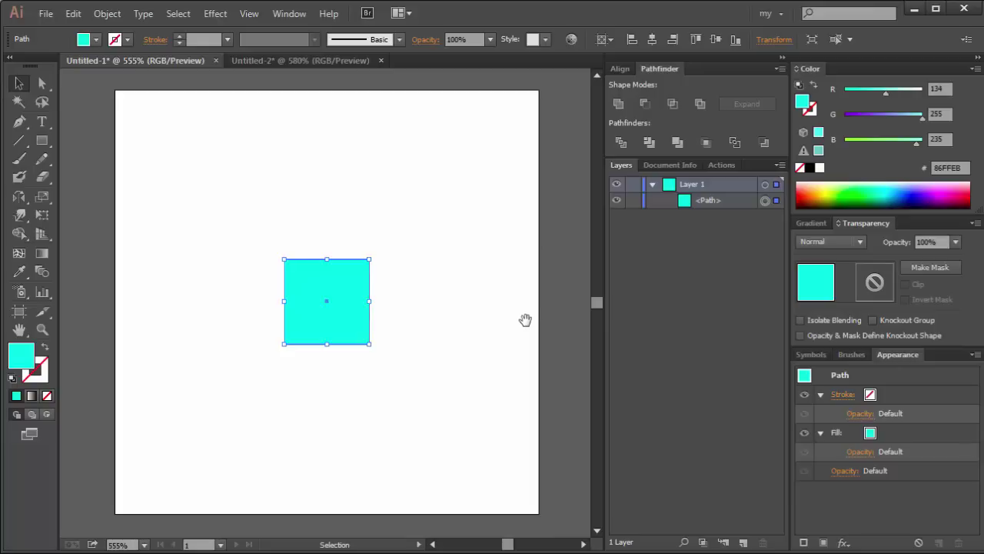
- Shrink the square further to 10 × 10 pt and reselect it
key(shift+F8)
key(Tab)
key(Tab)
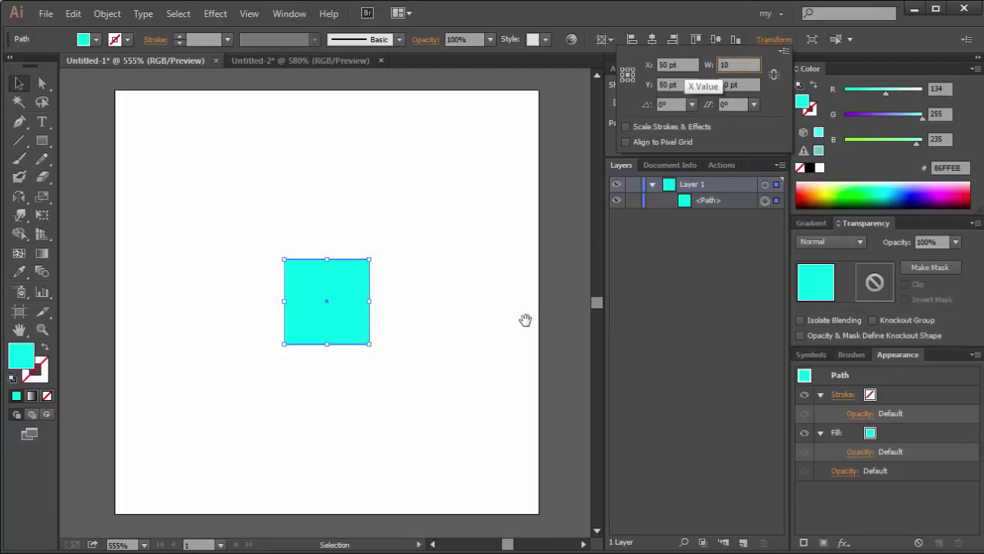
text(10)
key(Tab)
key(Return)
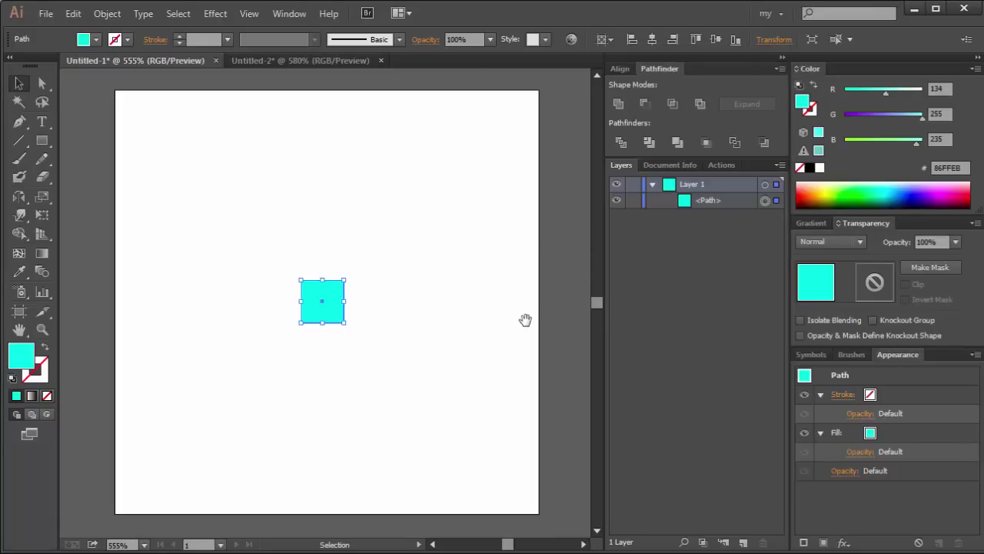
key(ctrl+shift+a)
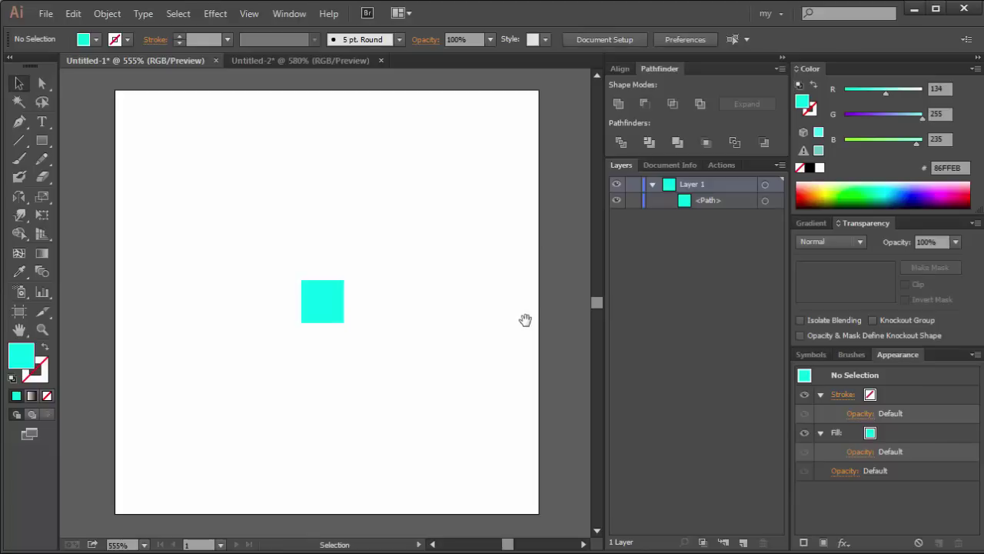
key(ctrl+a)
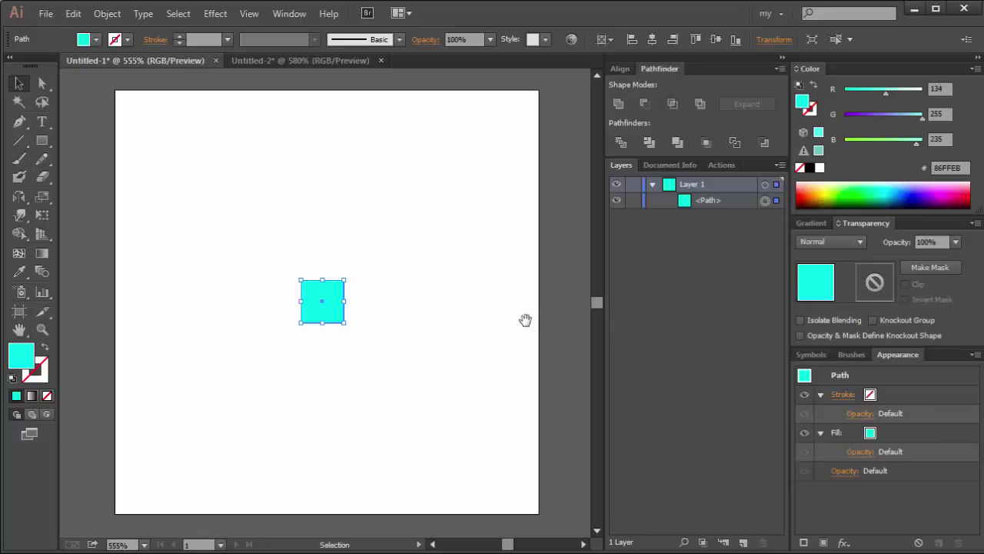
- Enlarge the small square by its corner handle to cover the whole 100 pt artboard, then zoom out
drag(345, 279, 538, 90)
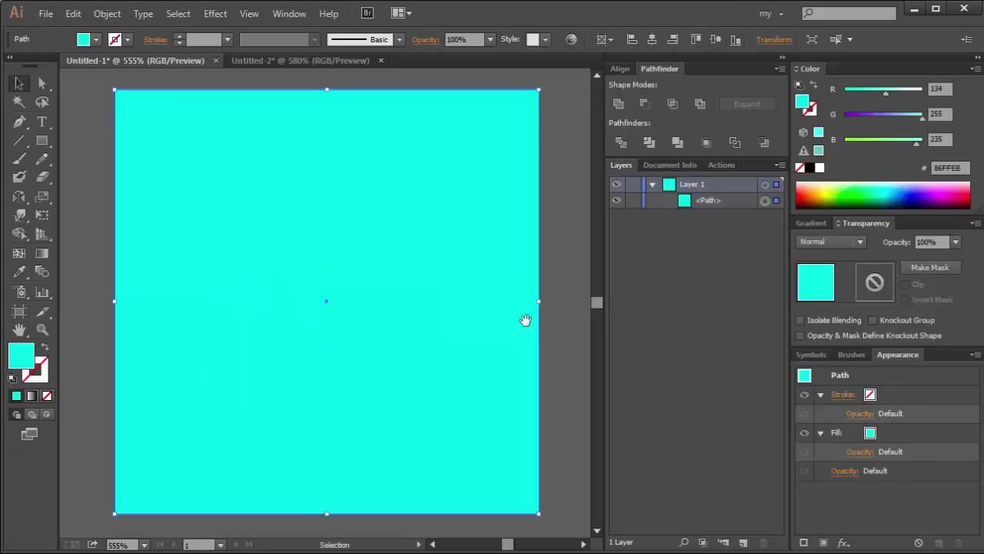
key(ctrl+shift+a)
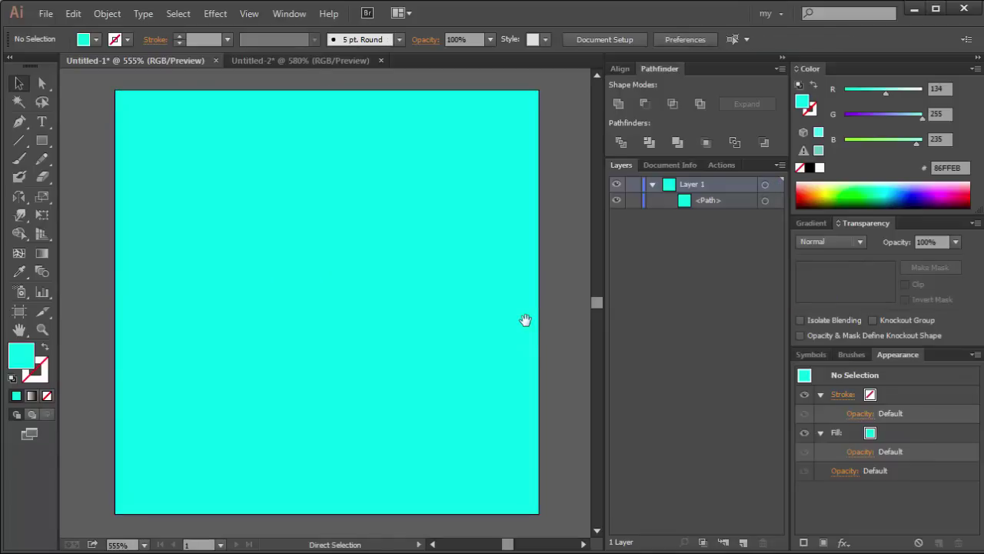
key(ctrl+minus)
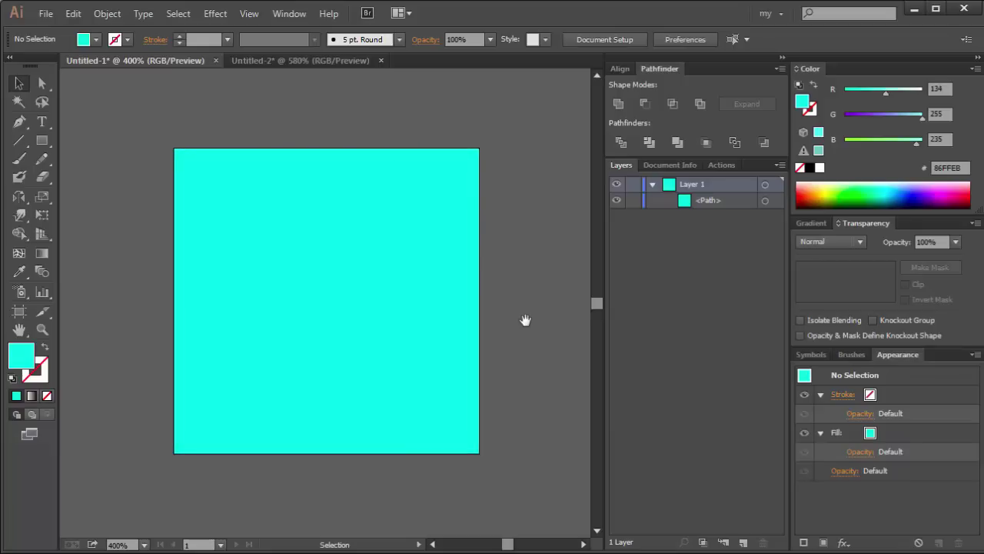
- Pan around the canvas, then edit Artboard 1 (100 × 100 pt at X 50, Y 50) with the Artboard tool
scroll(526, 320, up, 3)
scroll(525, 320, up, 2)
scroll(526, 320, down, 3)
scroll(525, 320, down, 2)
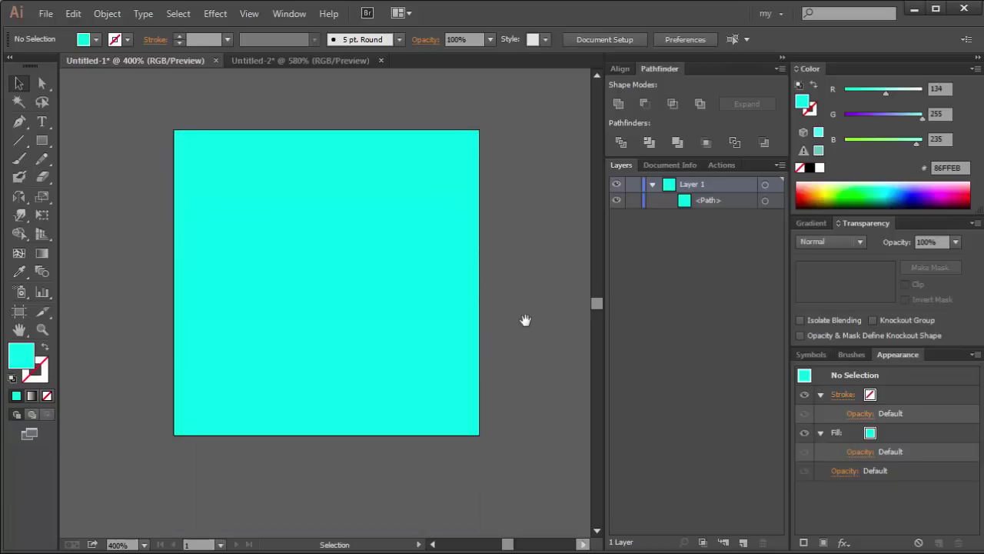
scroll(525, 320, right, 4)
scroll(526, 320, up, 7)
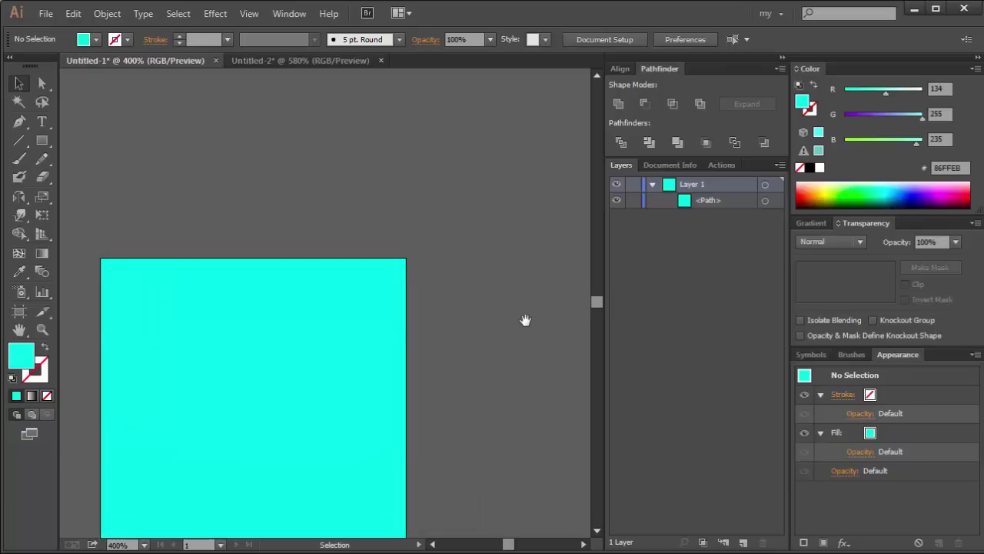
scroll(526, 320, up, 4)
scroll(525, 320, left, 3)
scroll(526, 320, left, 2)
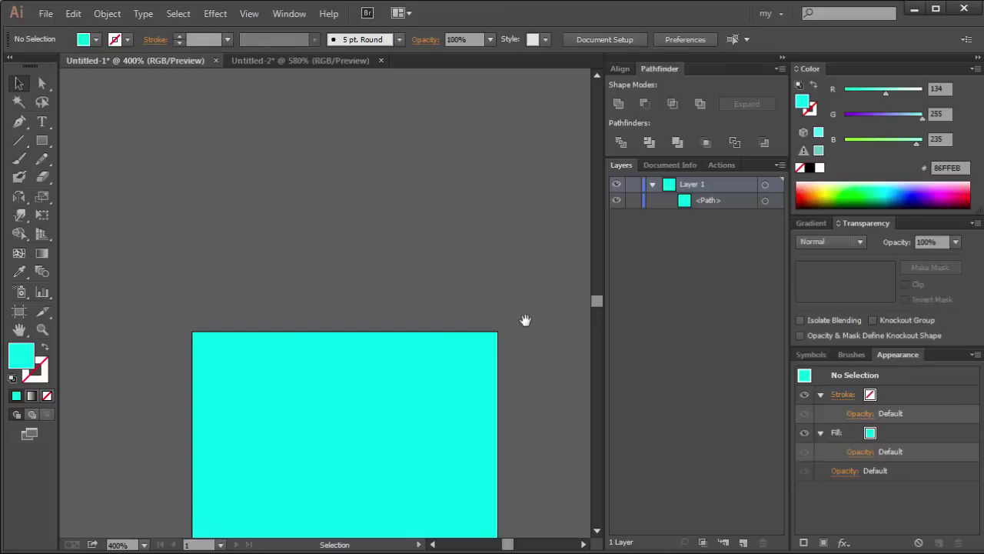
scroll(525, 320, down, 2)
scroll(525, 320, down, 4)
scroll(525, 320, down, 1)
scroll(525, 320, down, 1)
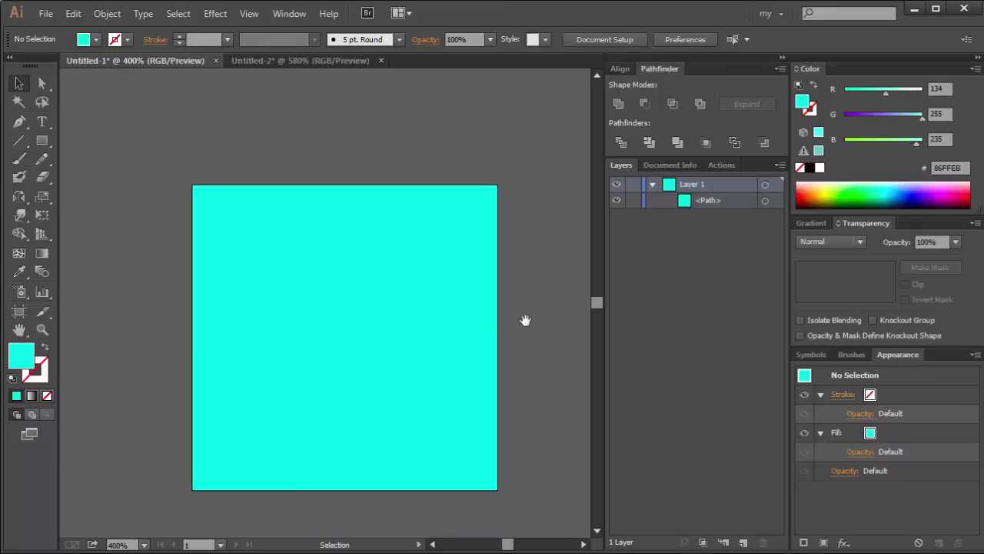
key(shift+o)
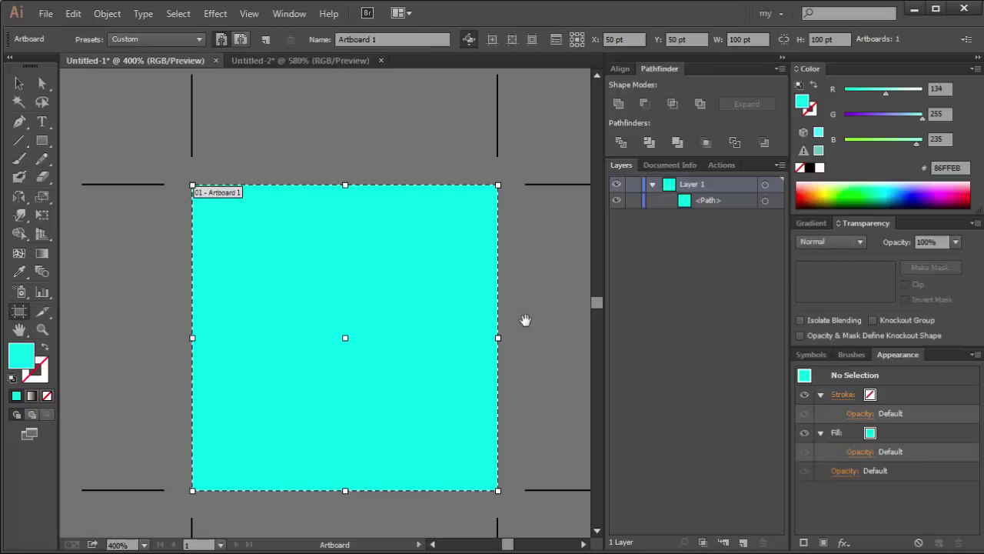
- Draw a new artboard above the cyan square's artboard
scroll(525, 320, up, 5)
scroll(526, 320, up, 5)
mouse_move(192, 90)
mouse_down()
mouse_move(519, 402)
mouse_move(499, 401)
mouse_up()
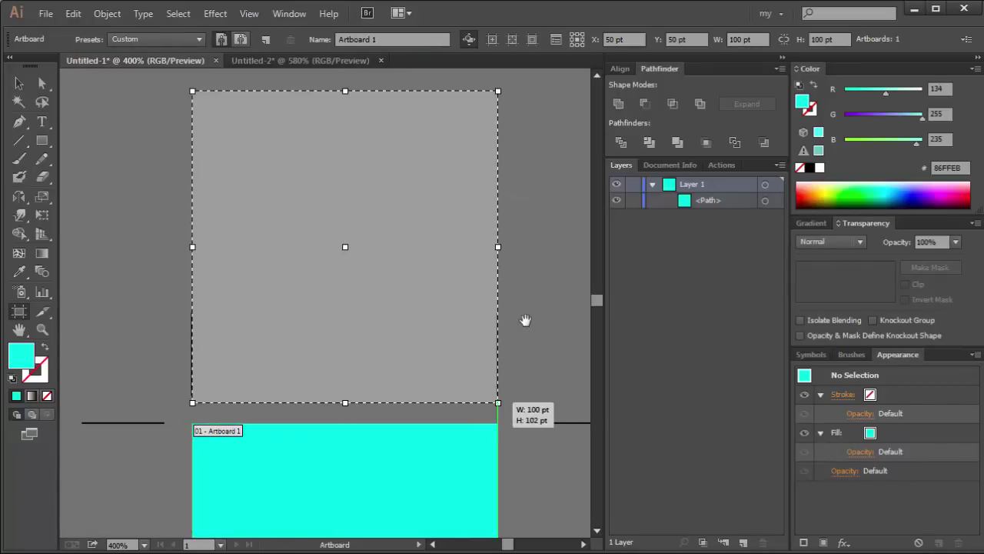
key(Escape)
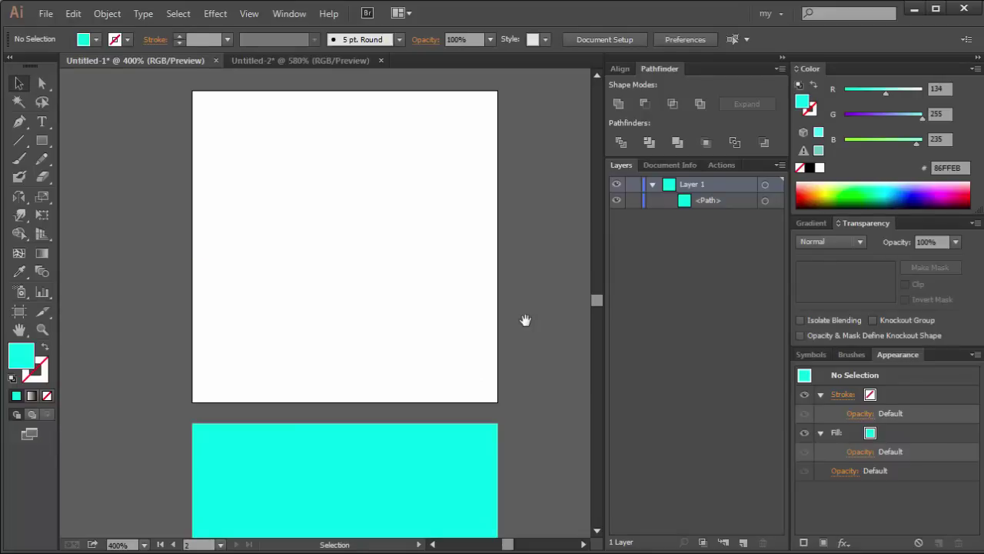
- Size Artboard 2 to 50 pt wide by 100 pt high
key(shift+o)
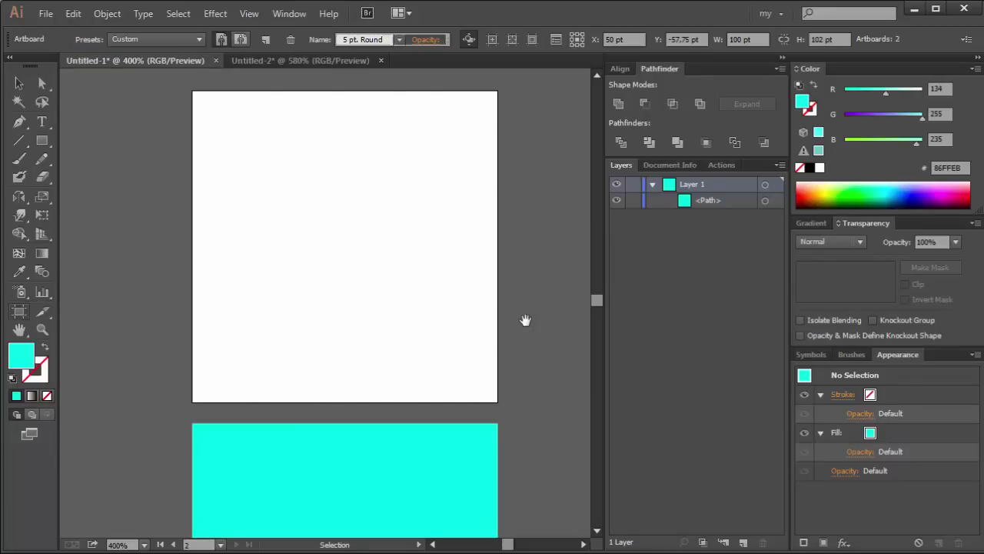
click(827, 39)
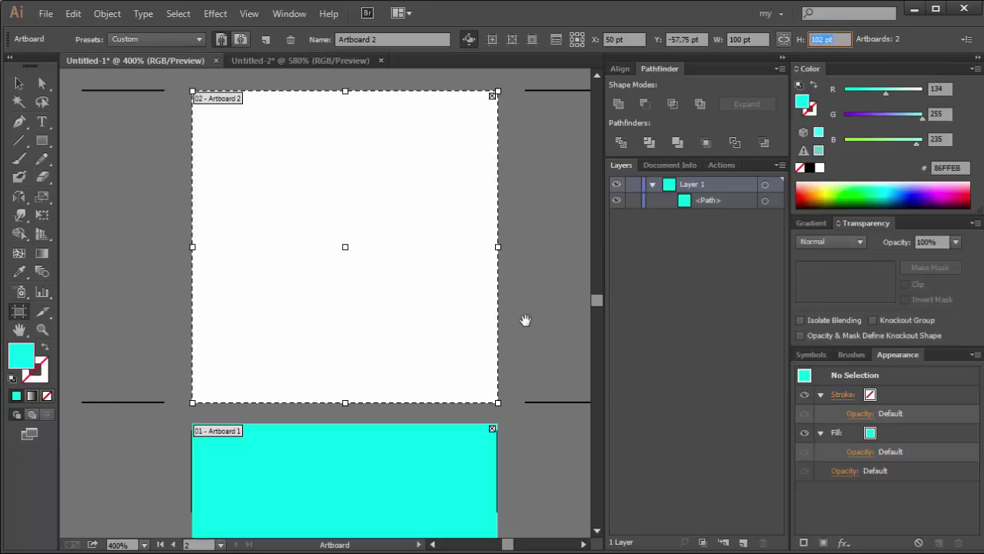
text(100)
key(shift+Tab)
text(50)
key(Tab)
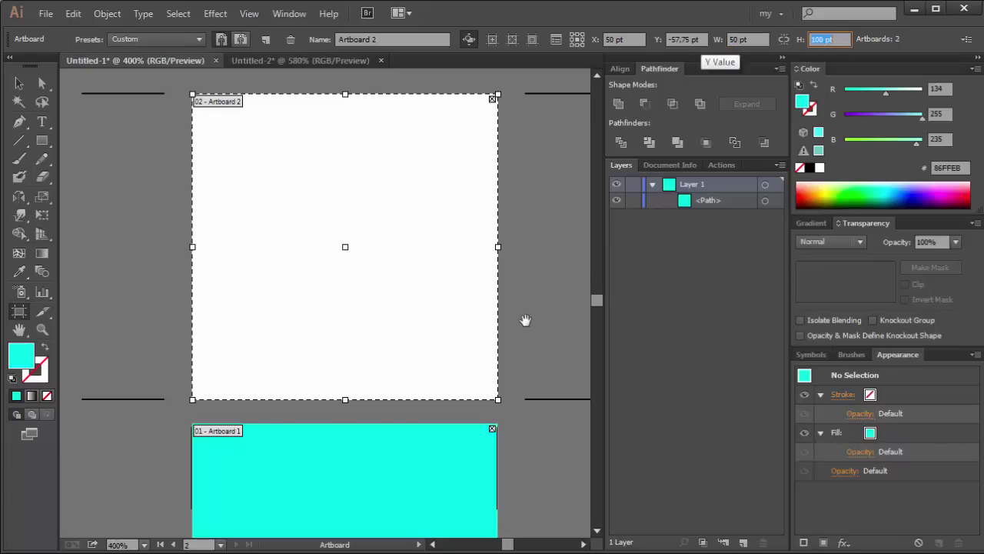
key(Escape)
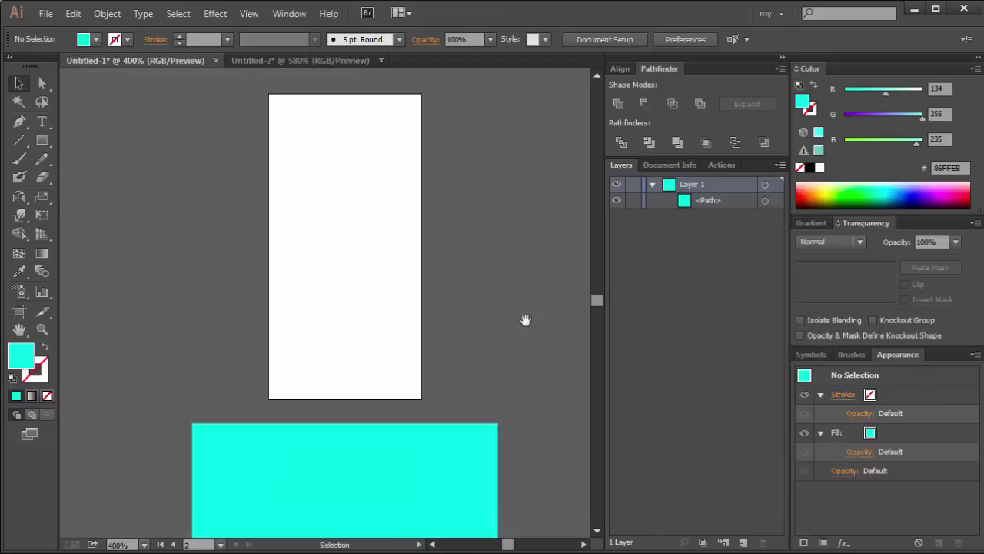
- Draw two small cyan rectangles on Artboard 2, one below the other
scroll(526, 320, down, 3)
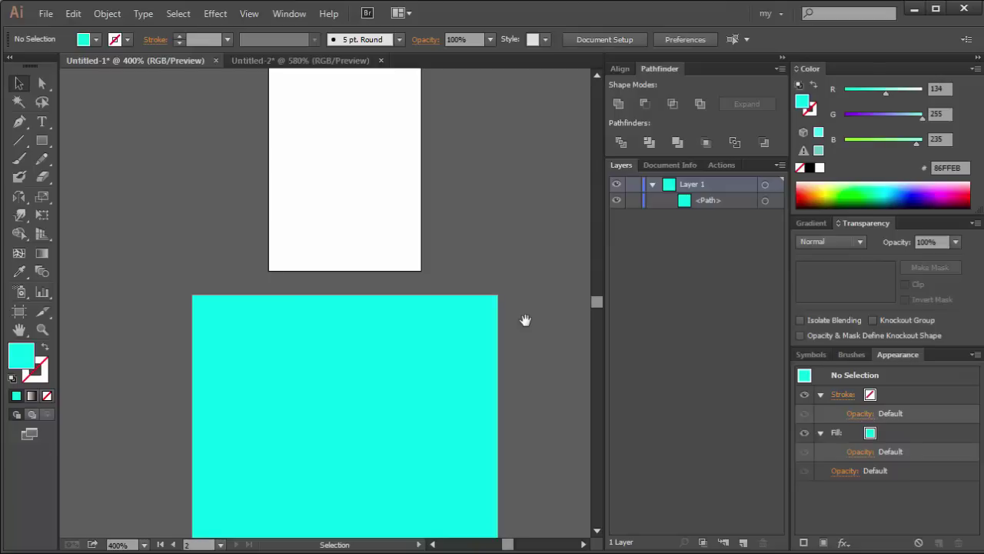
key(m)
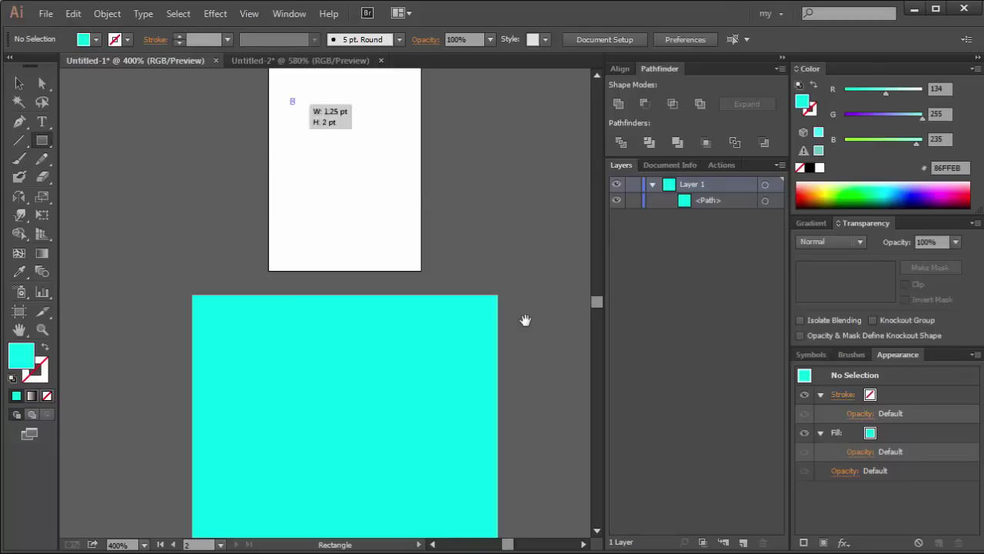
drag(290, 99, 374, 171)
drag(309, 191, 378, 246)
click(45, 13)
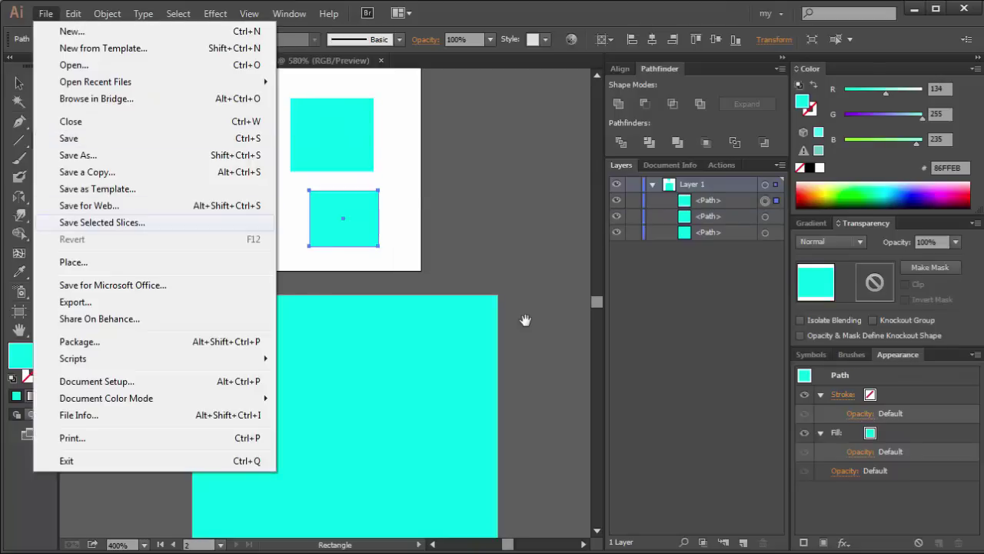
click(85, 200)
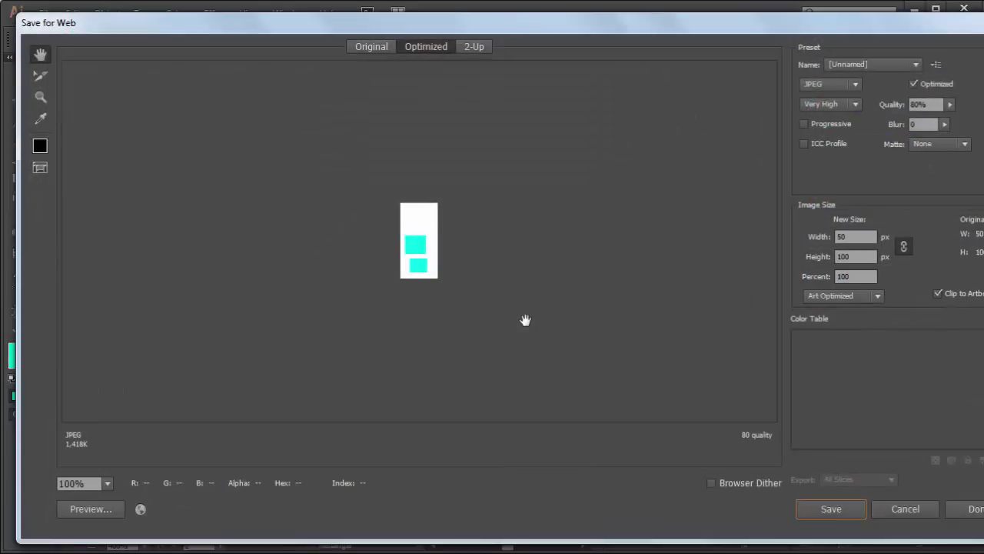
key(Escape)
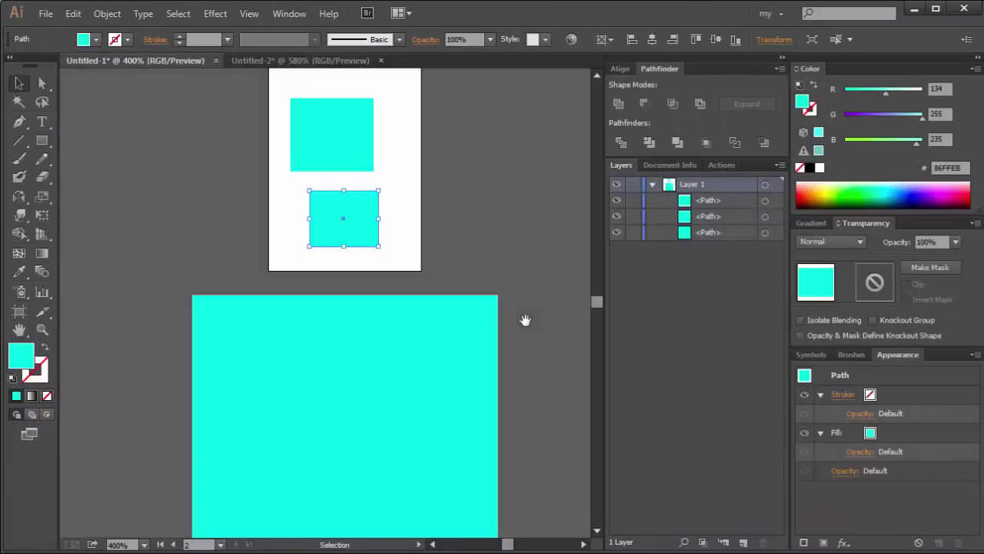
scroll(526, 320, down, 3)
click(343, 318)
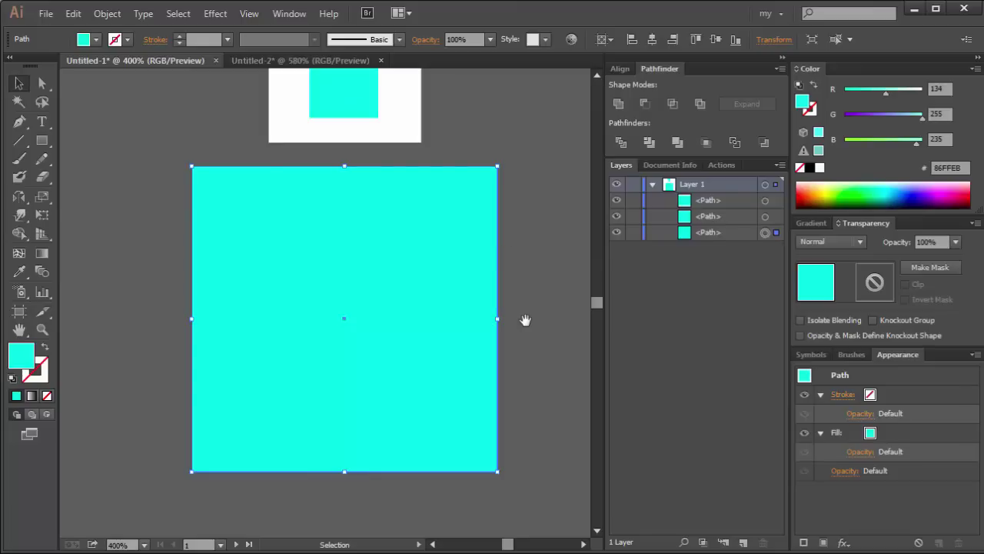
key(ctrl+alt+shift+s)
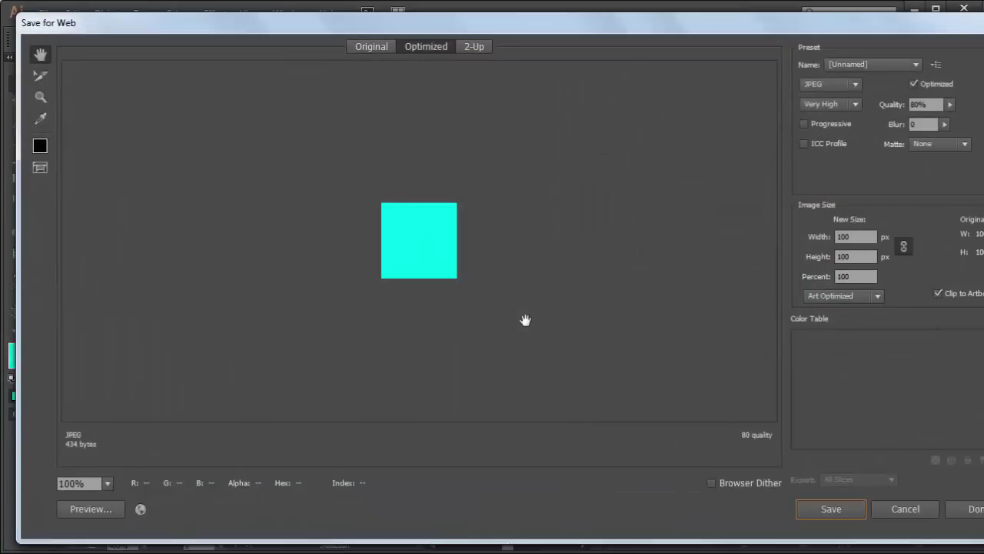
key(Escape)
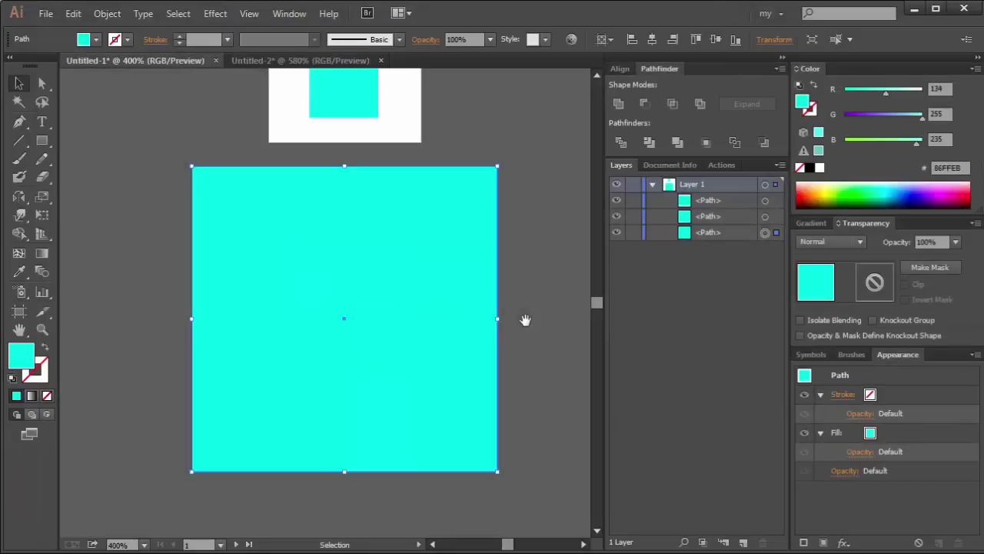
click(525, 320)
key(ctrl+minus)
- Zoom out to 200% and delete every cyan rectangle from both artboards
scroll(525, 320, up, 2)
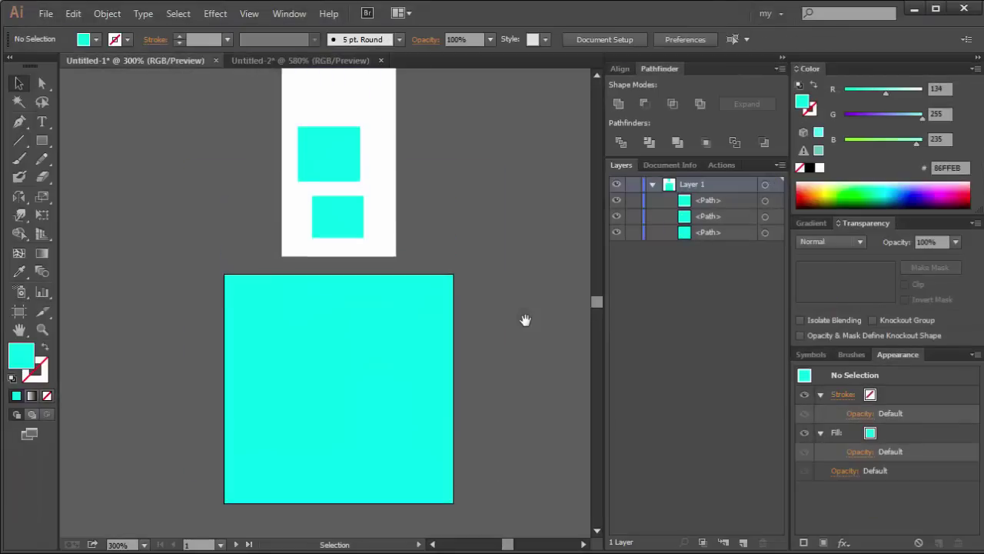
key(ctrl+minus)
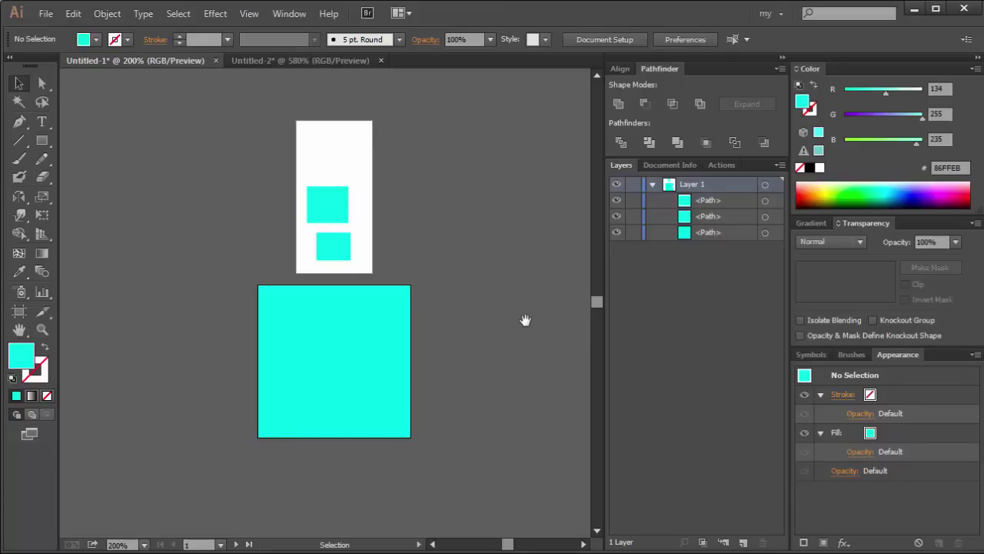
click(334, 360)
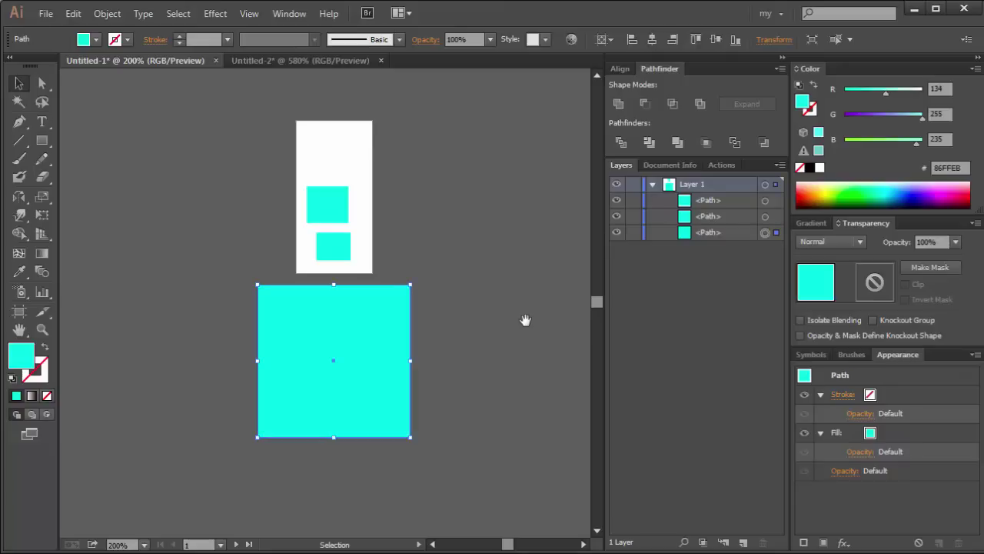
key(ctrl+shift+a)
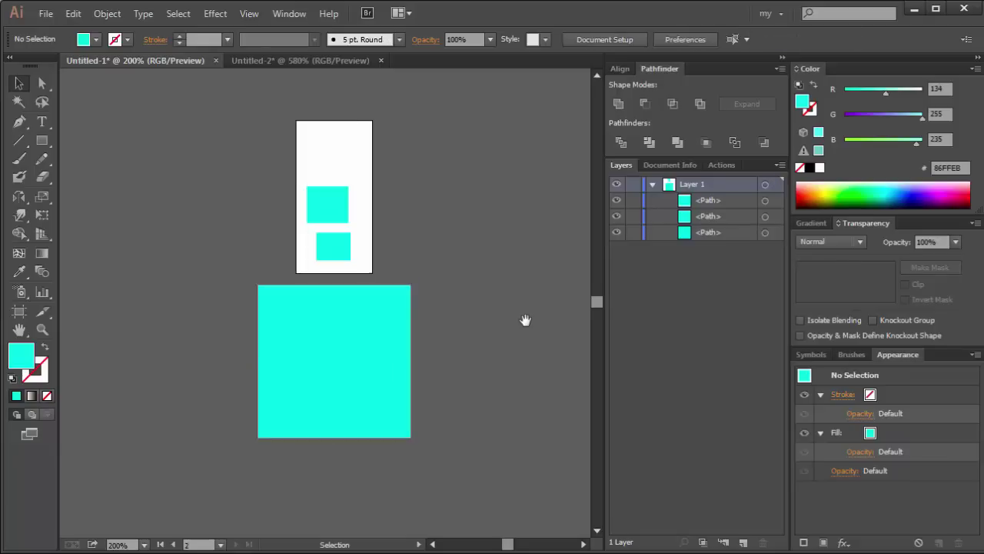
key(ctrl+z)
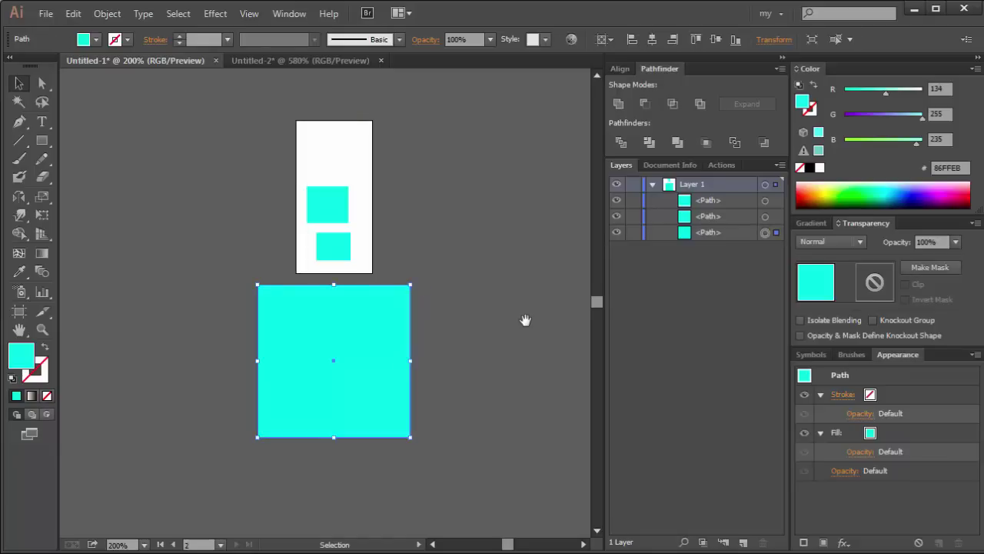
key(ctrl+z)
key(ctrl+z)
key(ctrl+z)
key(ctrl+z)
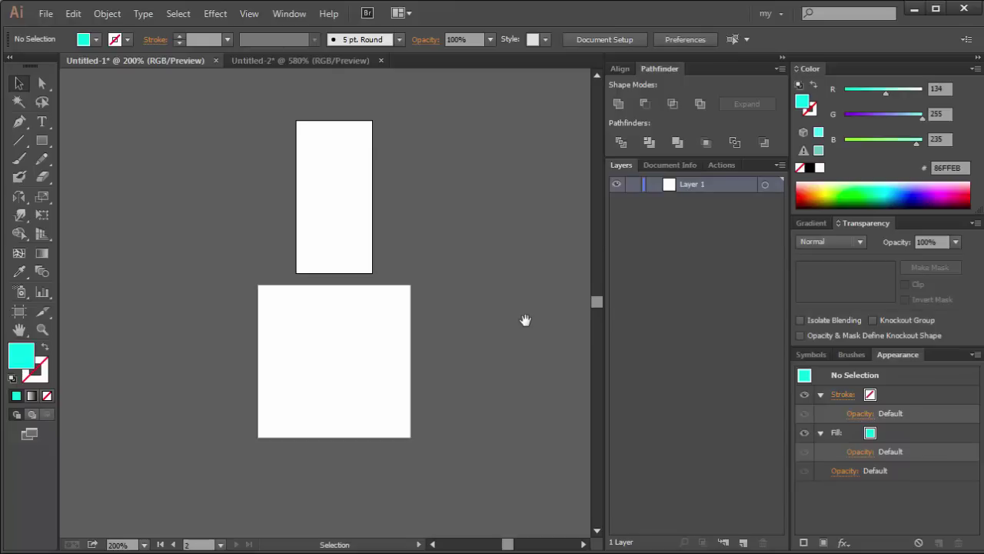
- Draw a cyan circle, about 53 × 51 pt, on the square artboard
key(m)
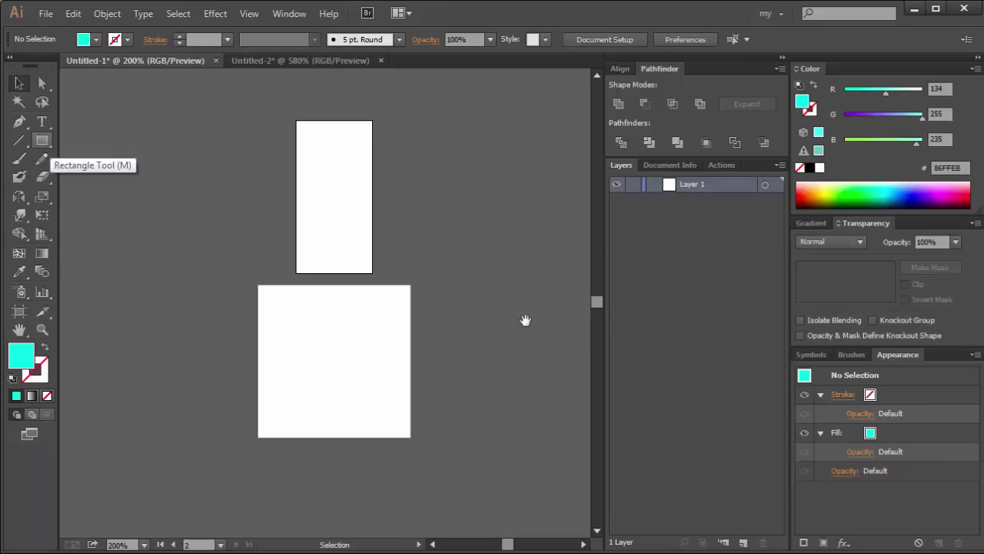
drag(41, 141, 125, 176)
drag(331, 351, 372, 391)
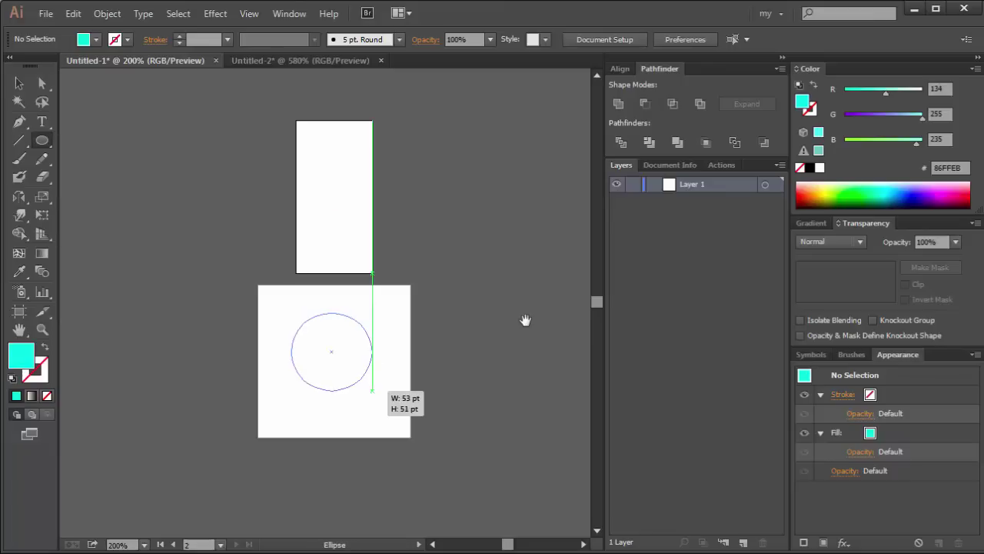
- Apply a 5.2-pixel Gaussian Blur to the circle, previewing it before confirming
click(215, 13)
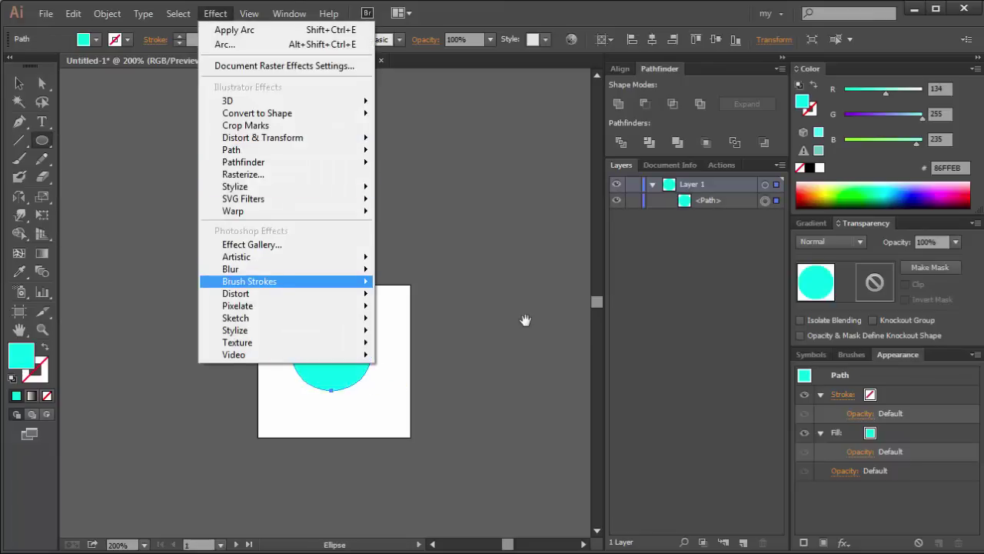
mouse_move(231, 269)
click(419, 270)
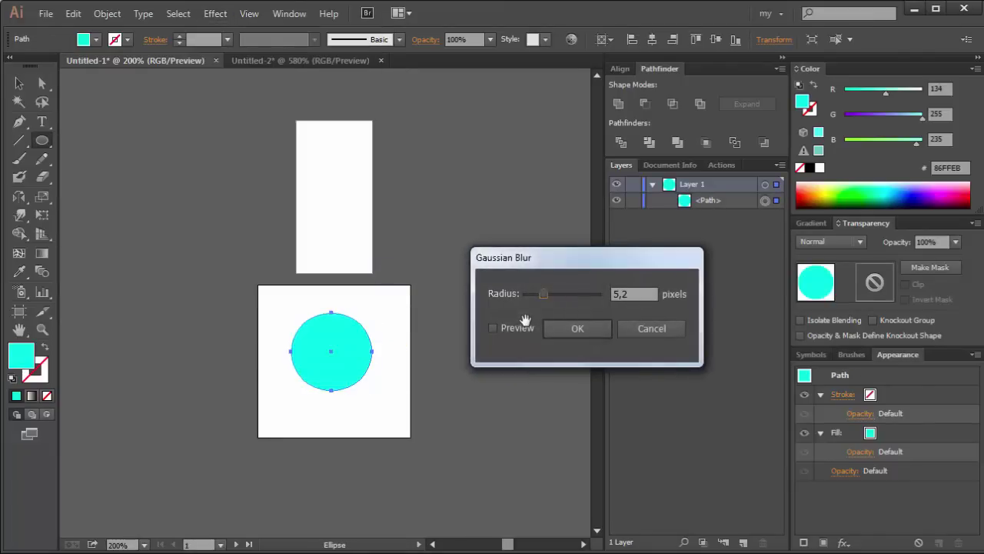
click(525, 326)
key(Return)
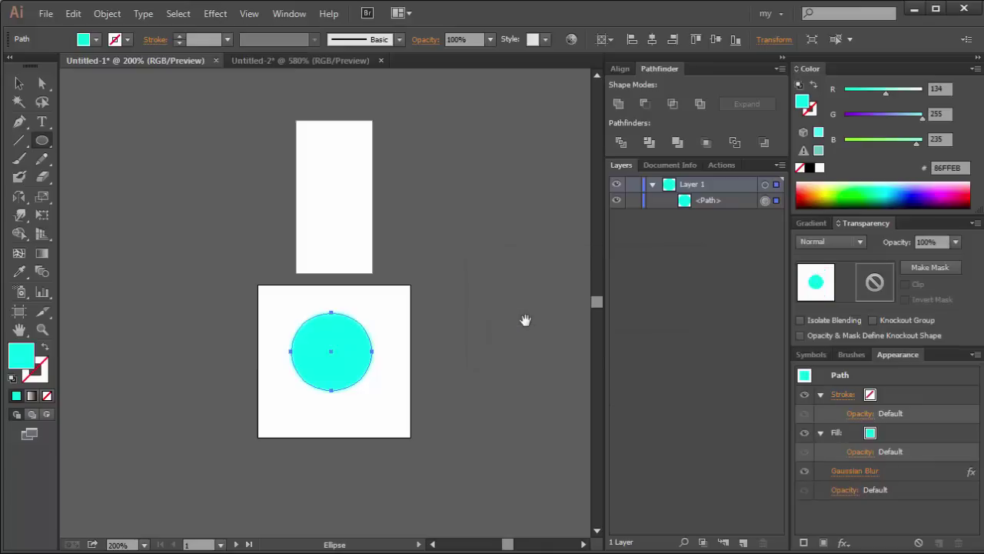
- Expand the blurred circle's appearance, then undo it to keep the live blur
click(107, 14)
click(165, 194)
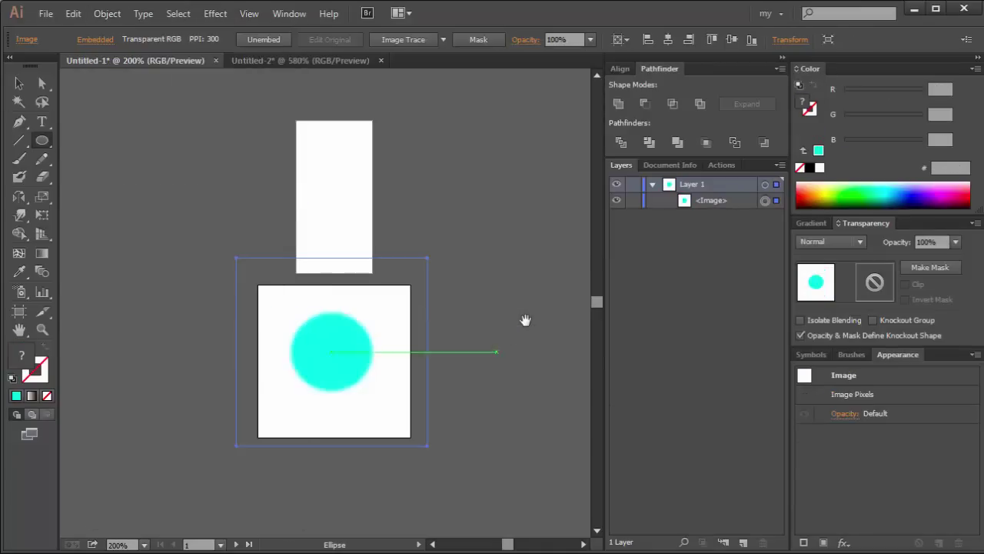
key(v)
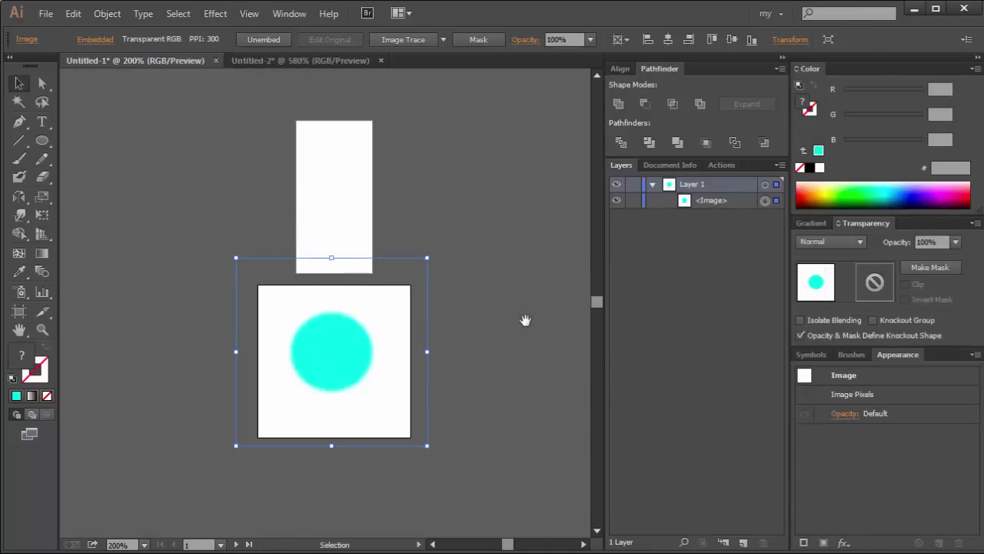
key(ctrl+z)
- Select the blurred circle and enlarge it past the square artboard's right edge
click(526, 320)
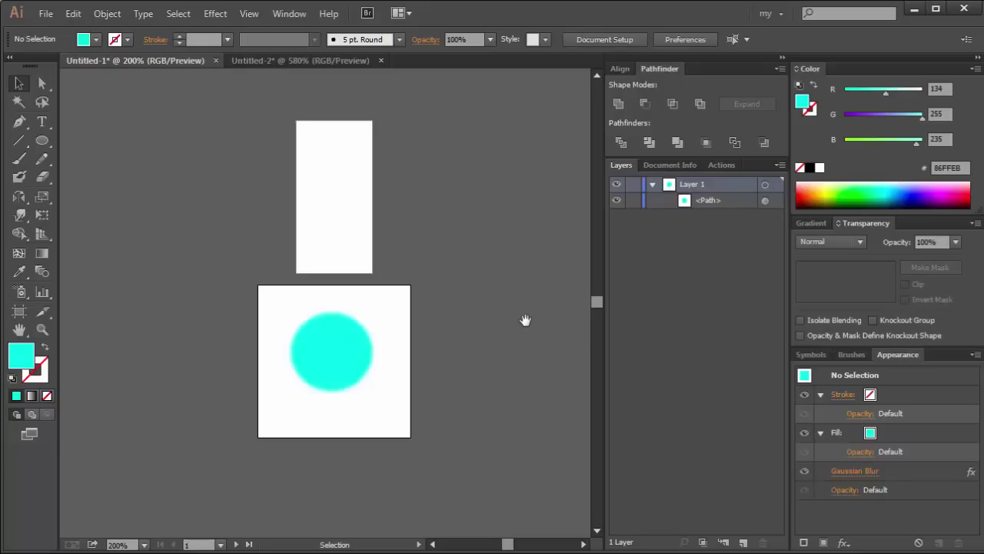
key(ctrl+a)
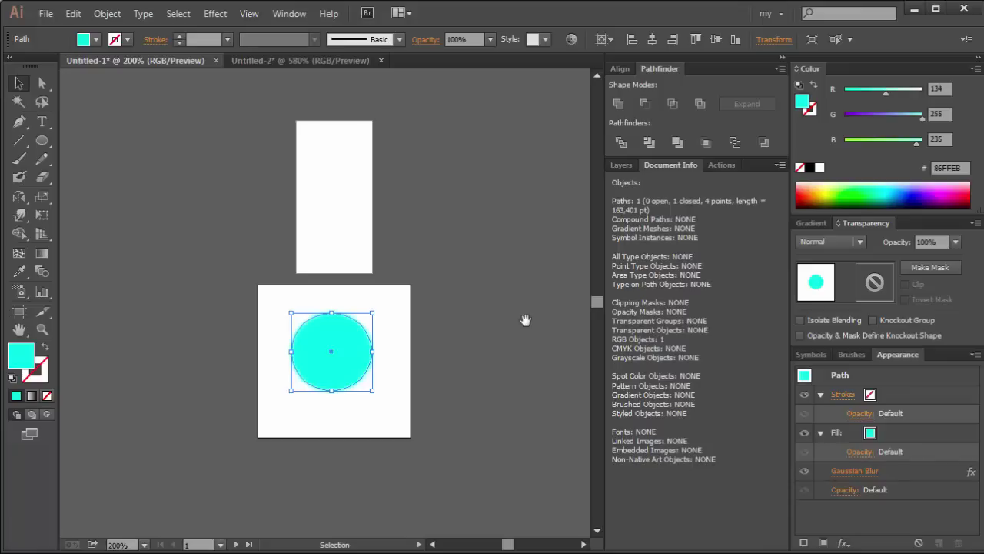
mouse_move(372, 352)
mouse_down()
mouse_move(311, 351)
mouse_move(411, 351)
mouse_up()
- Enlarge the blurred circle well beyond the square artboard
click(526, 320)
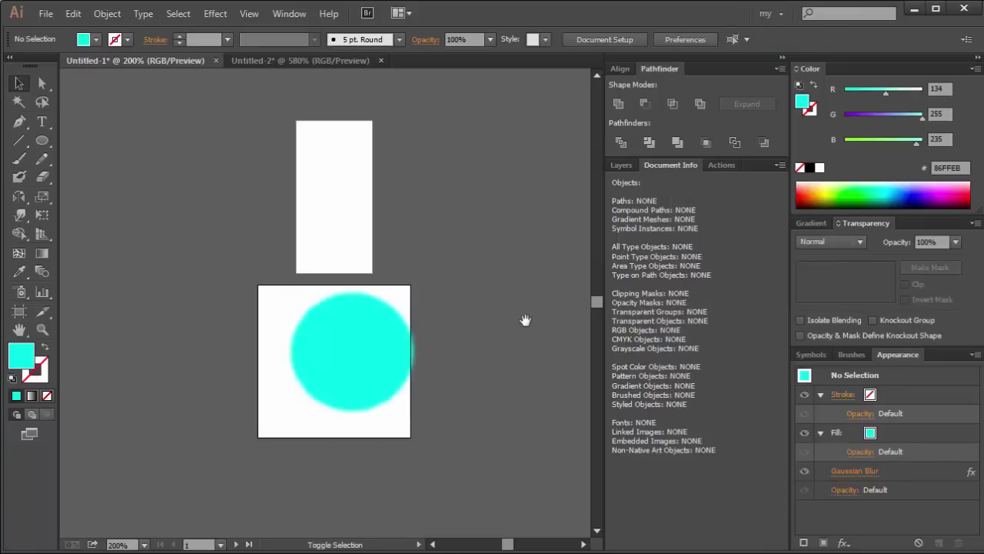
click(350, 351)
drag(258, 351, 142, 351)
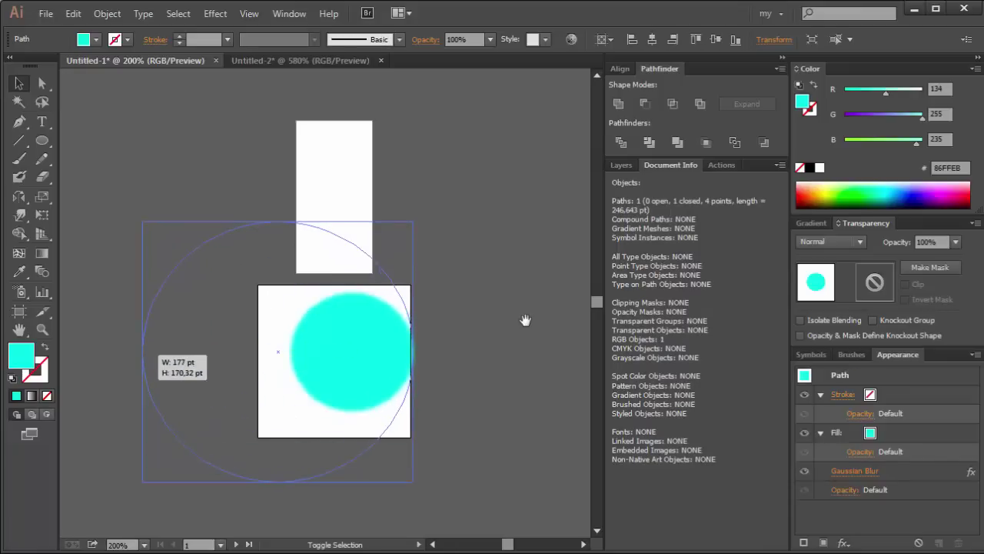
click(525, 320)
- Zoom in on the circle's blurred edge, then fit the whole artboard in view
key(z)
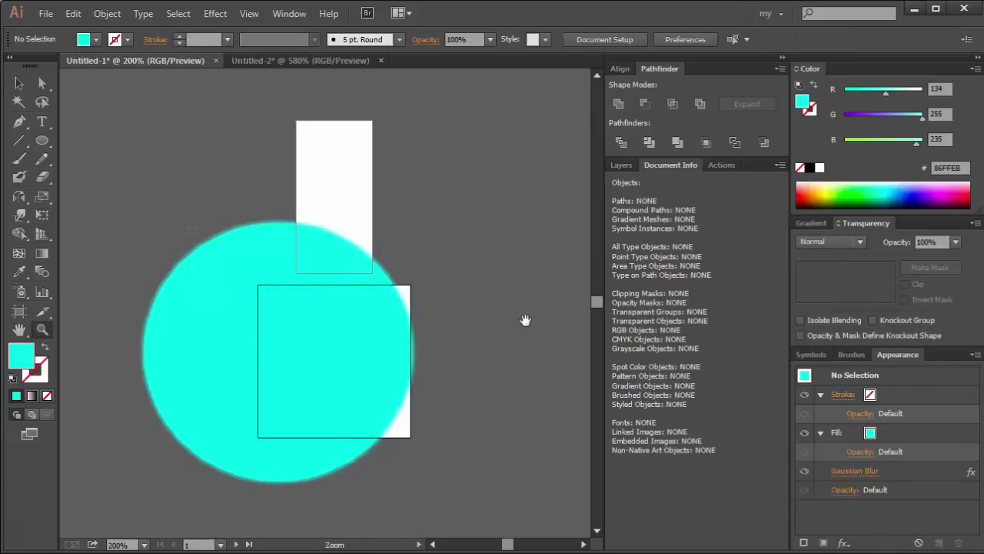
drag(188, 227, 241, 275)
key(v)
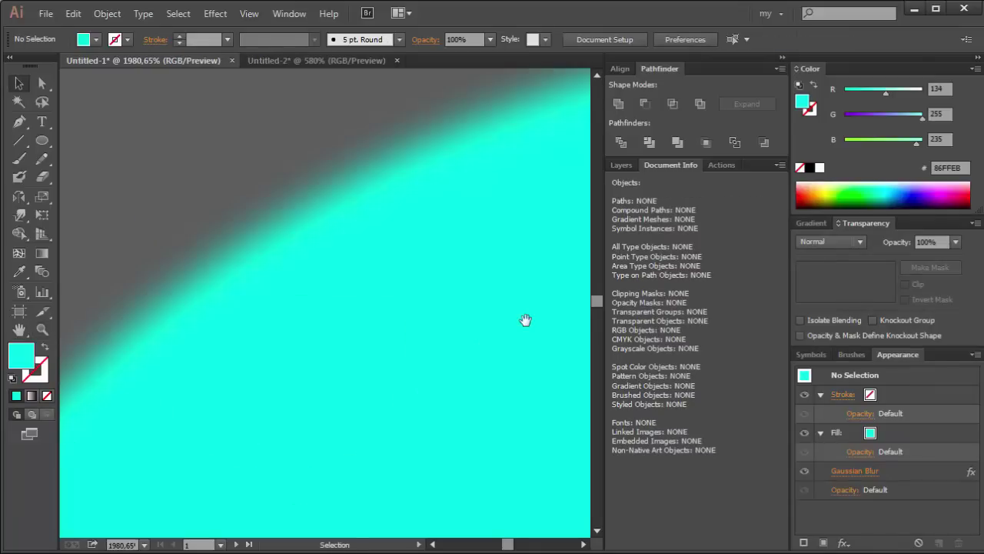
key(ctrl+0)
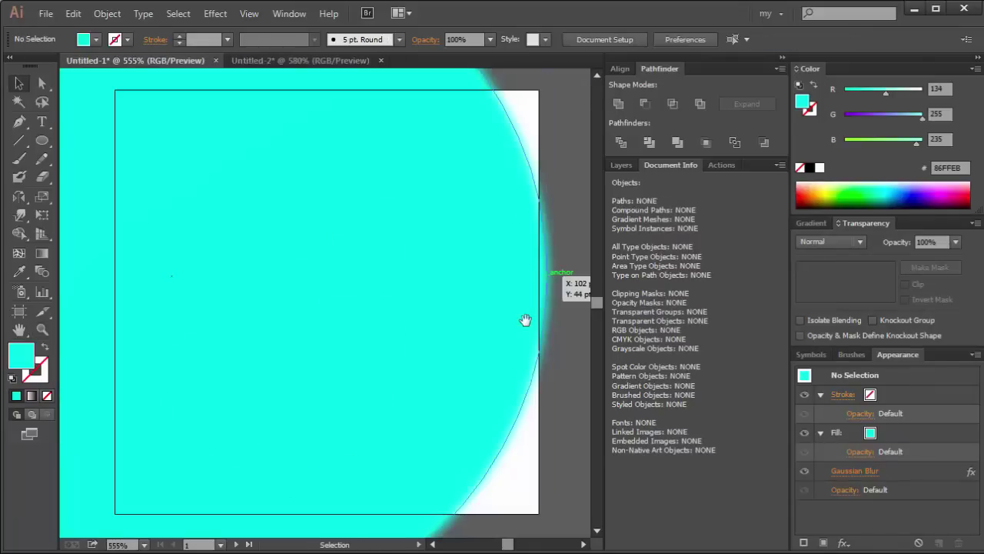
- Shrink the circle and move it to sit inside the square artboard near its centre
click(541, 275)
mouse_move(542, 275)
mouse_down()
mouse_move(271, 275)
mouse_move(413, 311)
mouse_up()
click(526, 320)
key(ctrl+z)
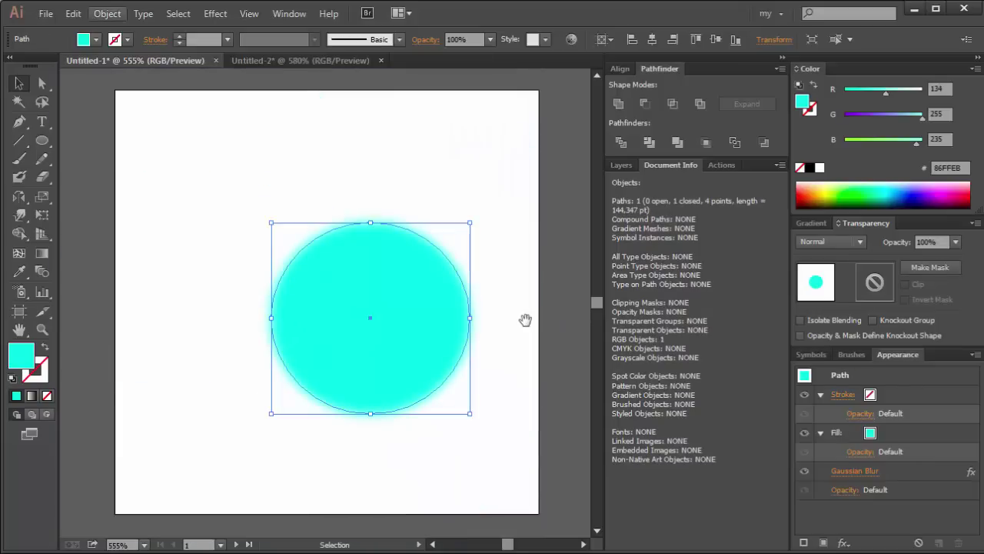
click(154, 194)
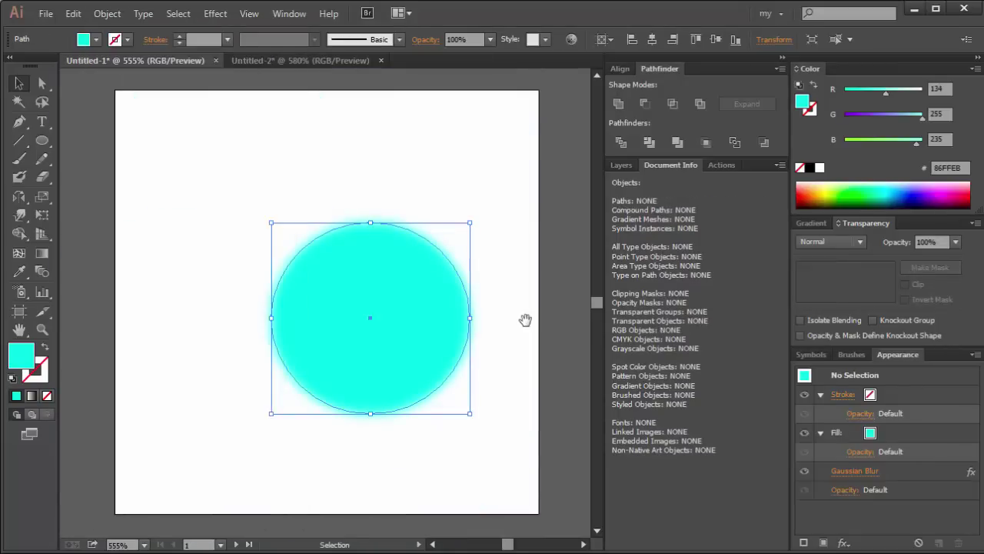
click(526, 320)
key(ctrl+minus)
key(ctrl+minus)
- Zoom in and move the blurred circle up and left on the square artboard
scroll(526, 320, up, 2)
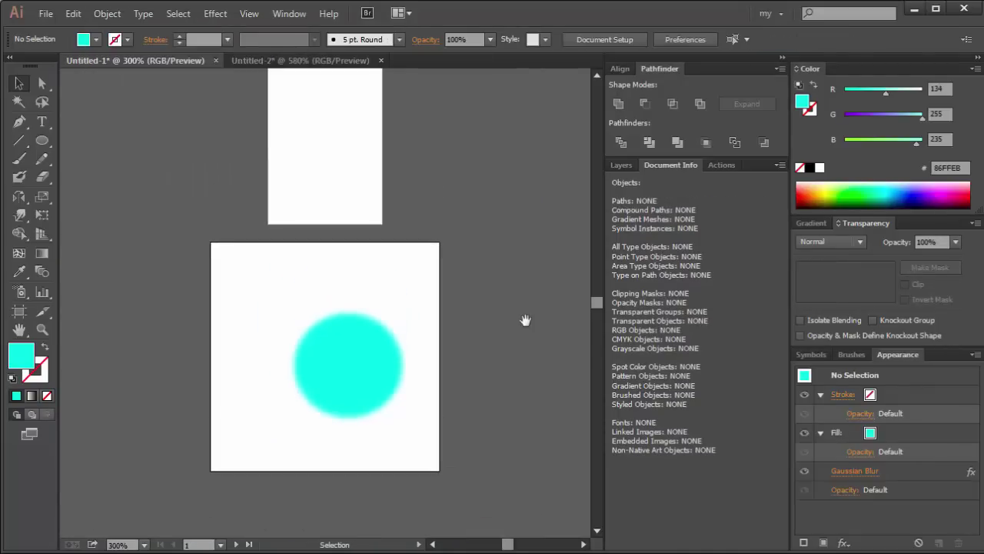
key(ctrl+minus)
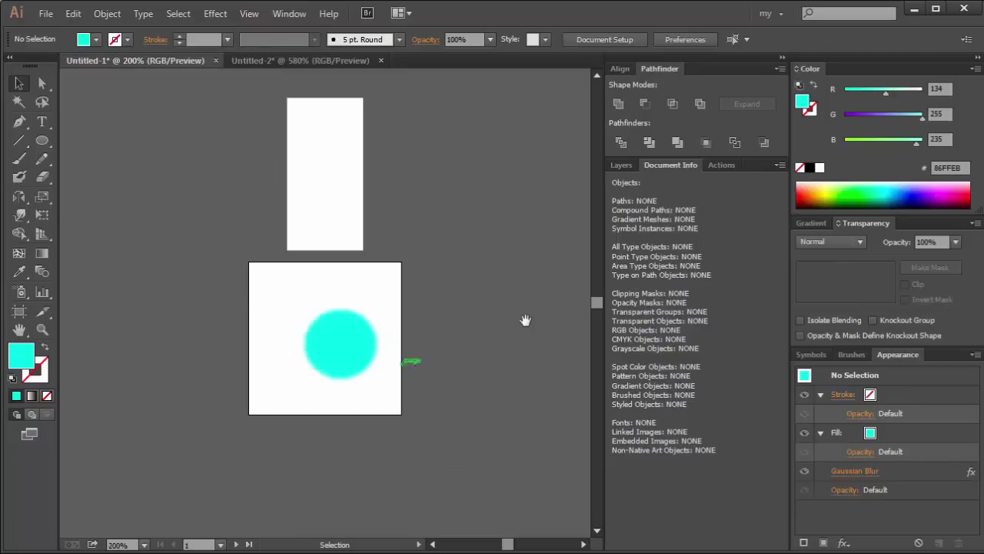
key(ctrl+a)
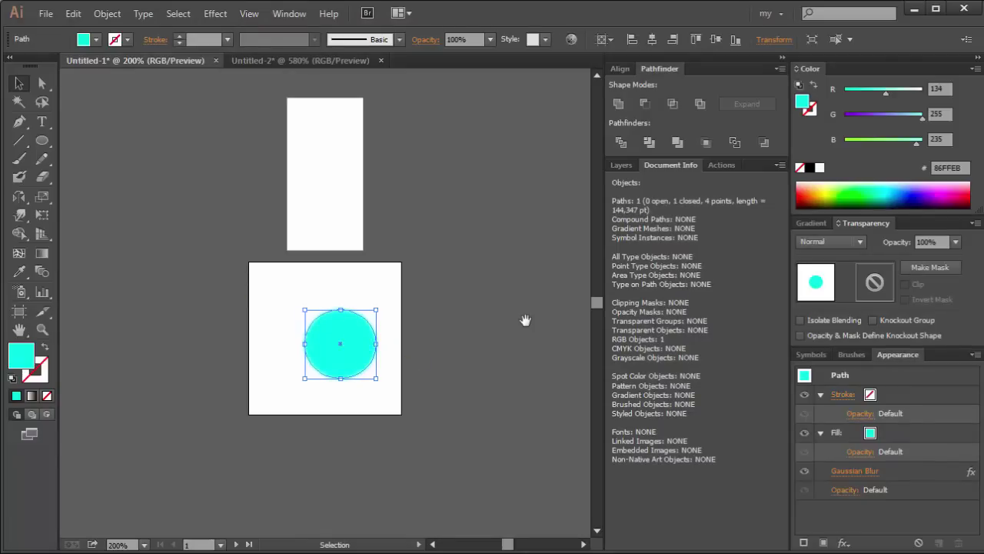
key(ctrl+plus)
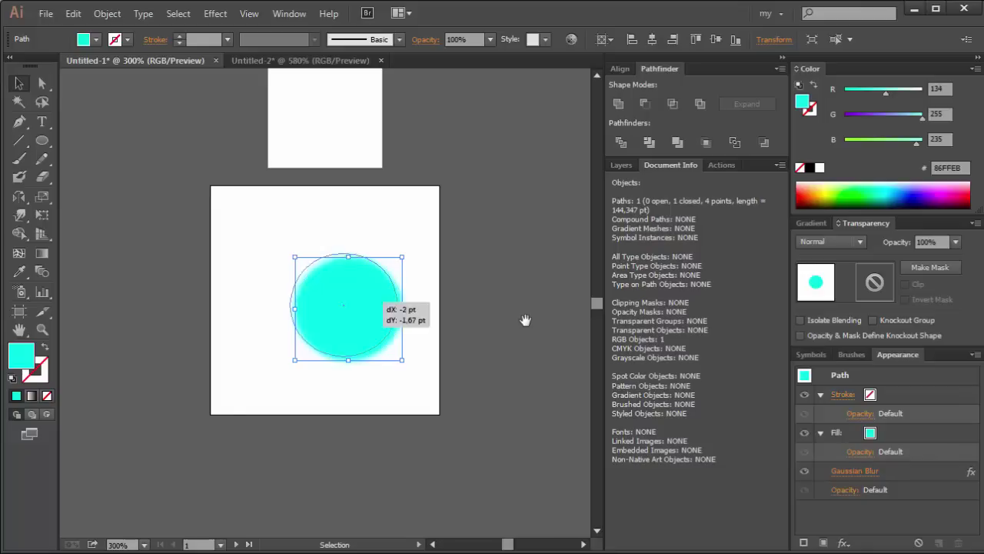
mouse_move(378, 300)
mouse_down()
mouse_move(315, 293)
mouse_move(329, 303)
mouse_up()
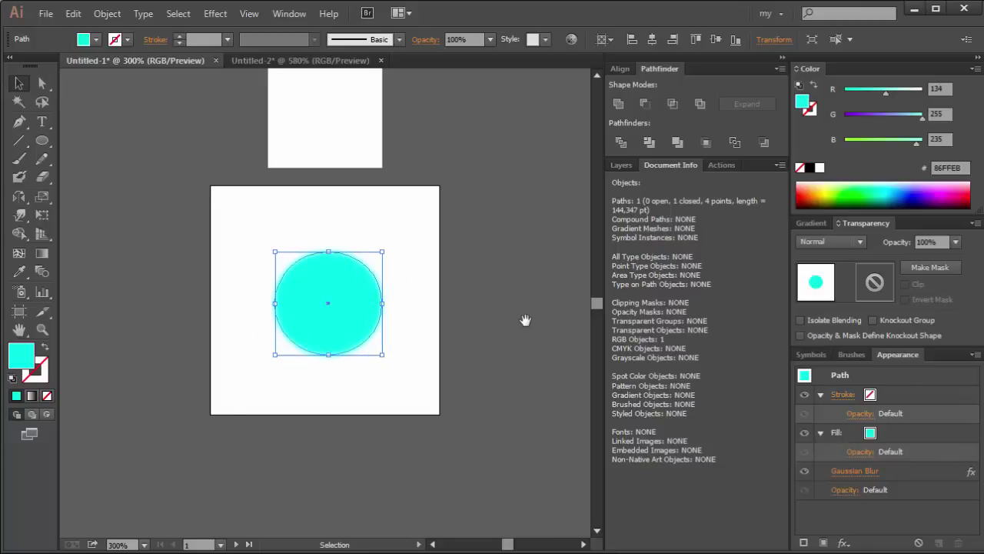
key(ctrl+shift+a)
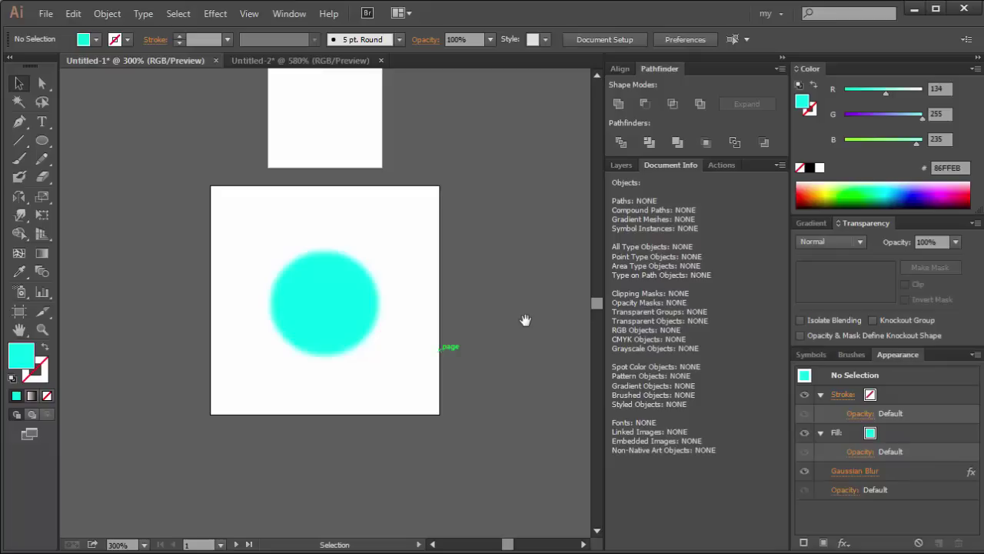
drag(525, 320, 525, 320)
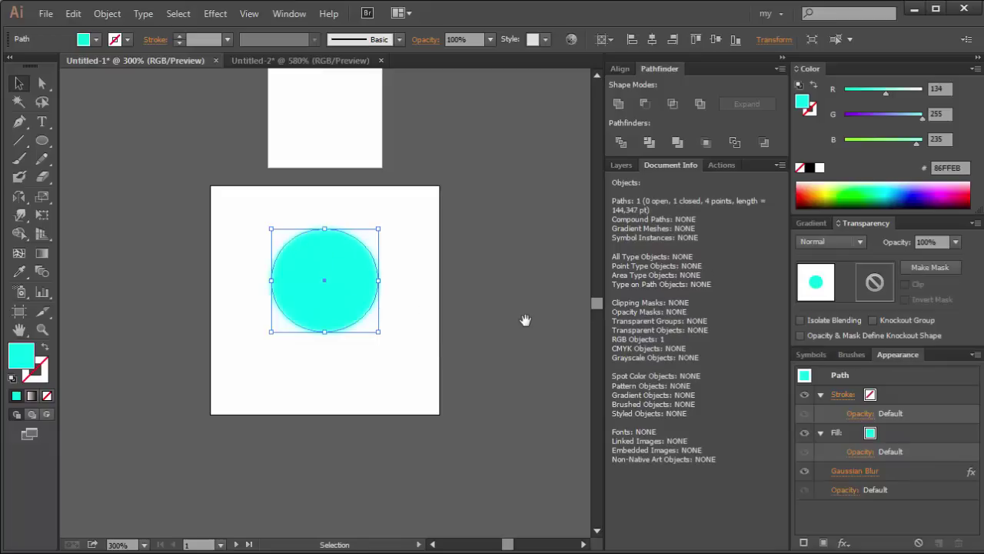
click(525, 320)
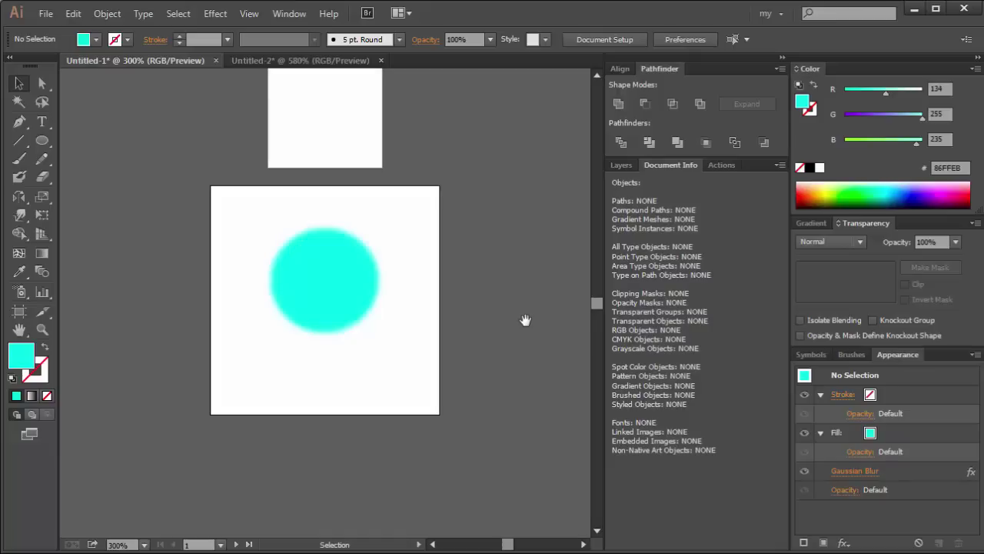
- Drag the circle's bottom handle down so it fills most of the square artboard
click(270, 280)
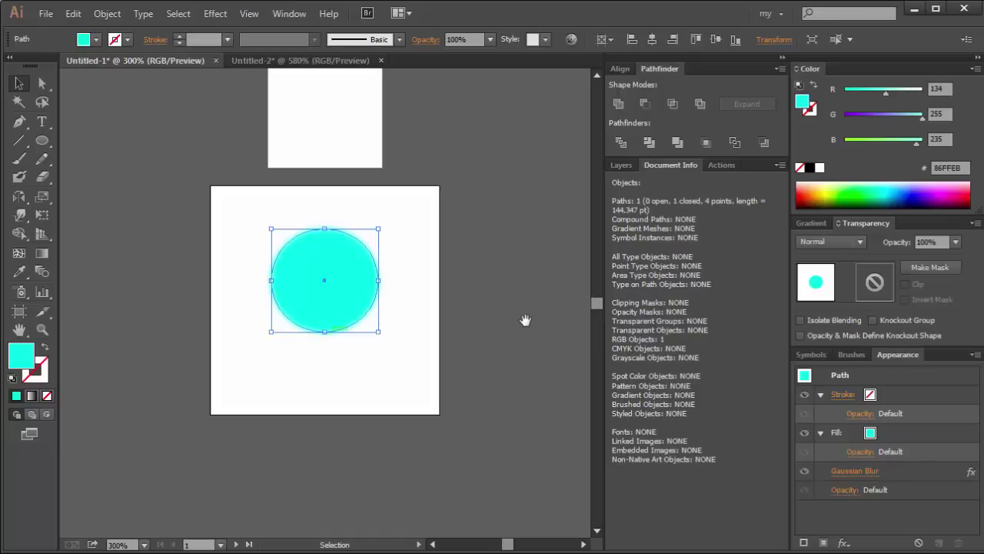
drag(325, 332, 325, 380)
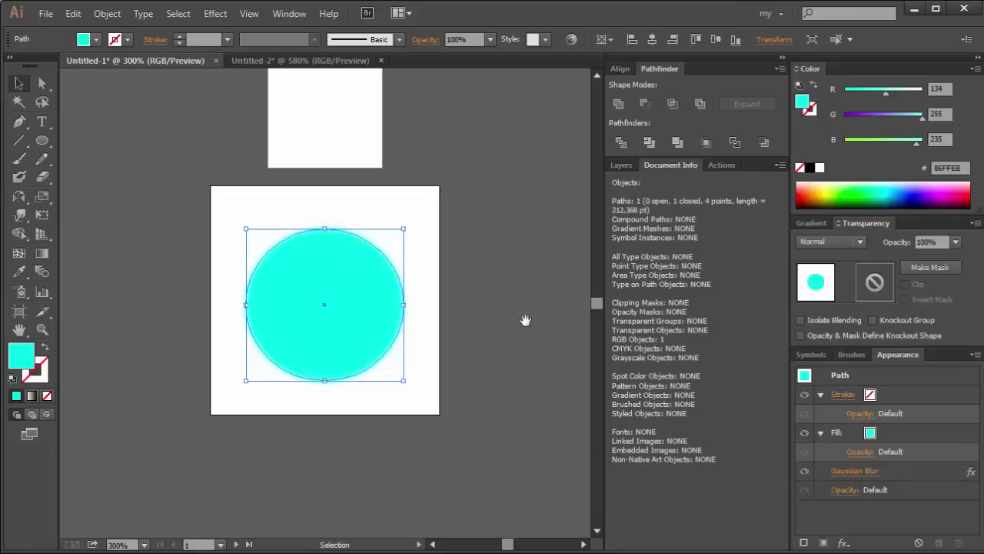
scroll(502, 329, up, 3)
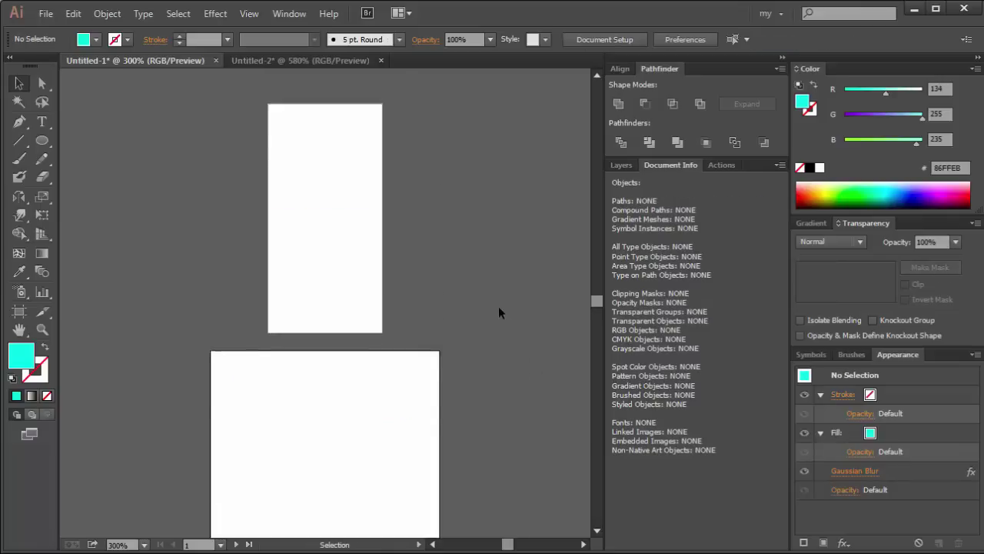
scroll(501, 310, up, 2)
scroll(485, 342, down, 2)
scroll(494, 348, down, 1)
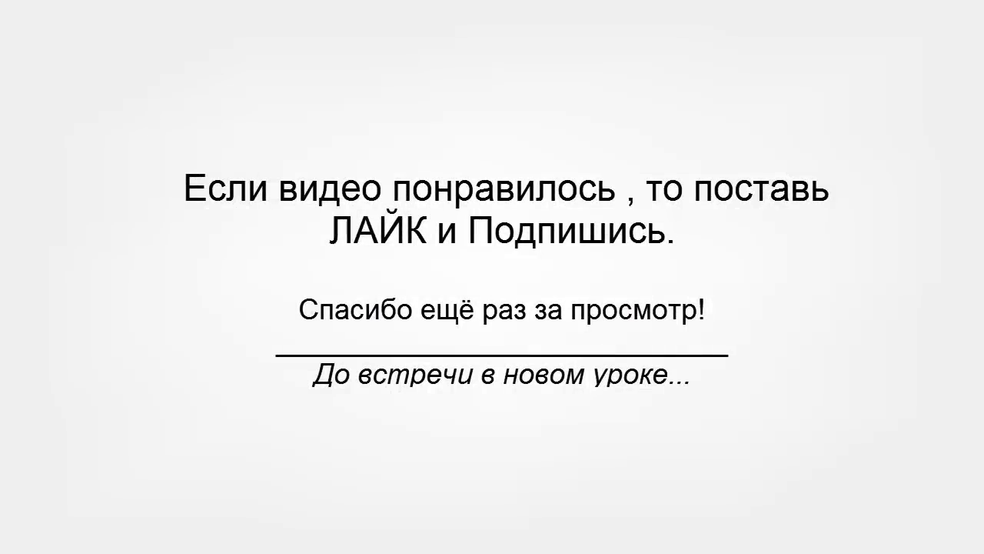